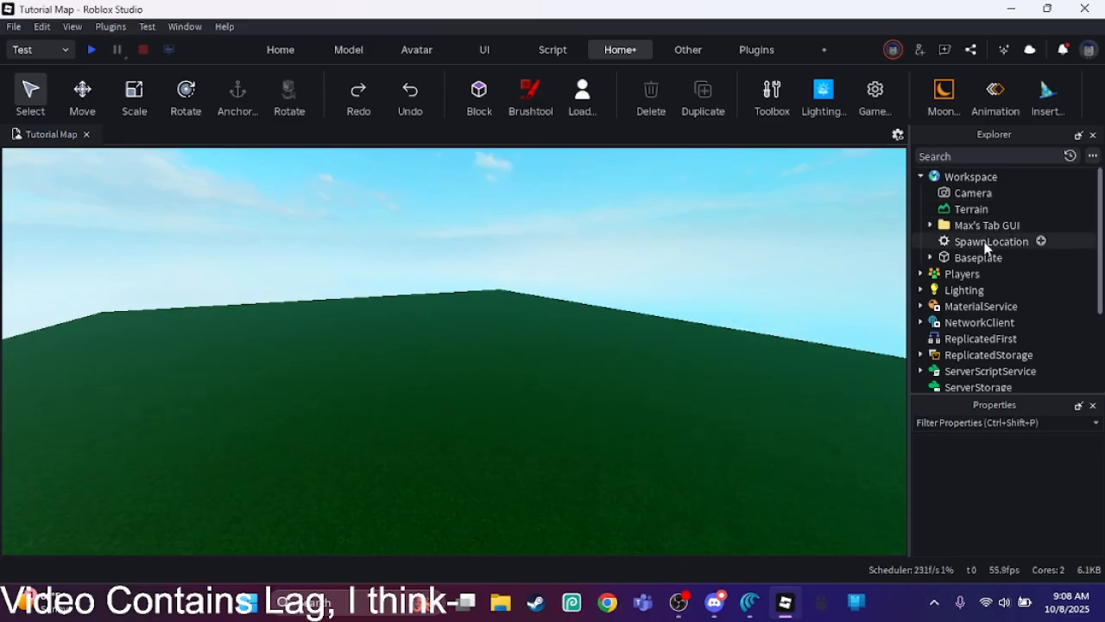
# Step: Move the Tab GUI folder from Workspace into StarterGui and expand it
pyautogui.moveTo(985, 227); pyautogui.dragTo(967, 302)
pyautogui.click(931, 303)
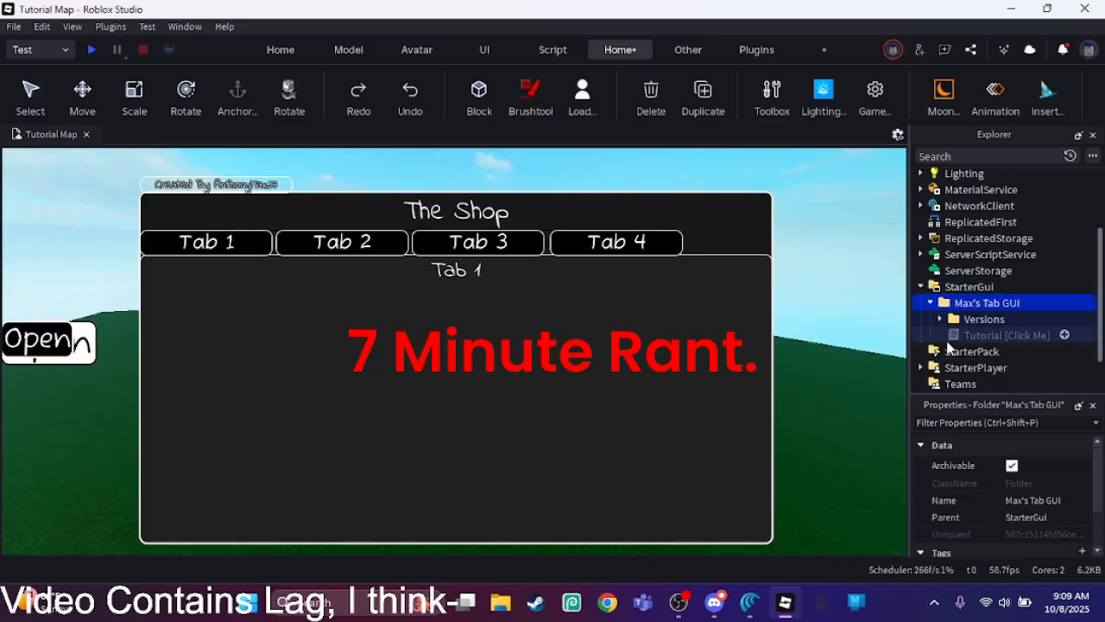
pyautogui.doubleClick(981, 336)
pyautogui.press('Delete')
pyautogui.click(971, 320)
pyautogui.hotkey('ctrl', 'u')
pyautogui.click(967, 304)
pyautogui.hotkey('ctrl', 'u')
pyautogui.hotkey('ctrl', 'z')
pyautogui.hotkey('ctrl', 'z')
pyautogui.hotkey('ctrl', 'z')
# Step: Expand the Versions folder and select the New GUI folder inside it
pyautogui.click(960, 324)
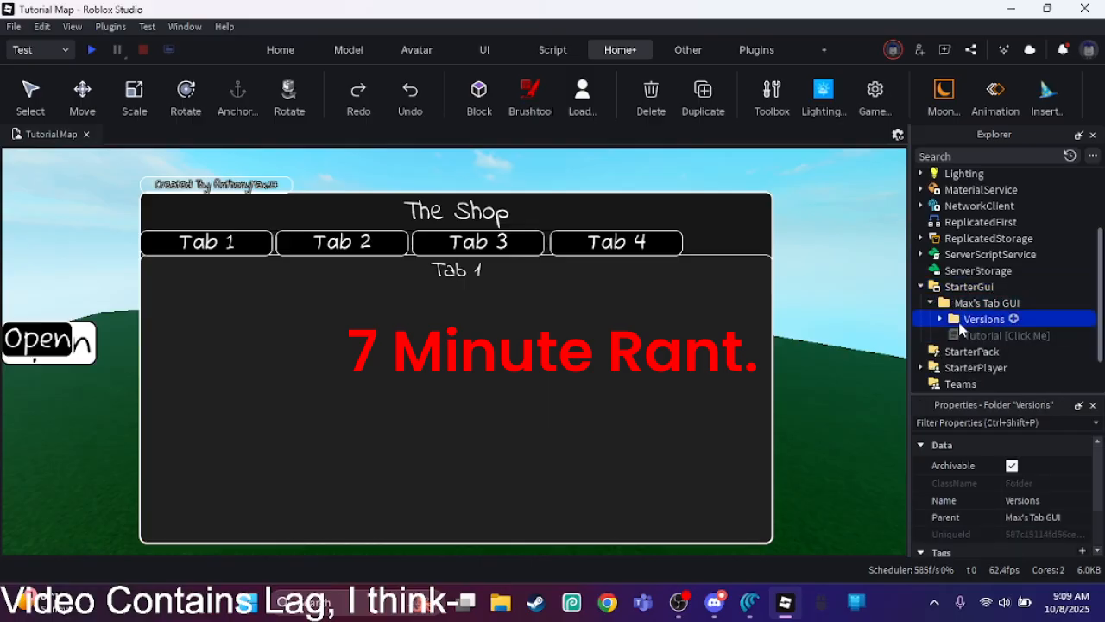
pyautogui.click(1004, 602)
pyautogui.moveTo(880, 503); pyautogui.dragTo(890, 503)
pyautogui.click(804, 337)
pyautogui.click(940, 319)
pyautogui.click(967, 337)
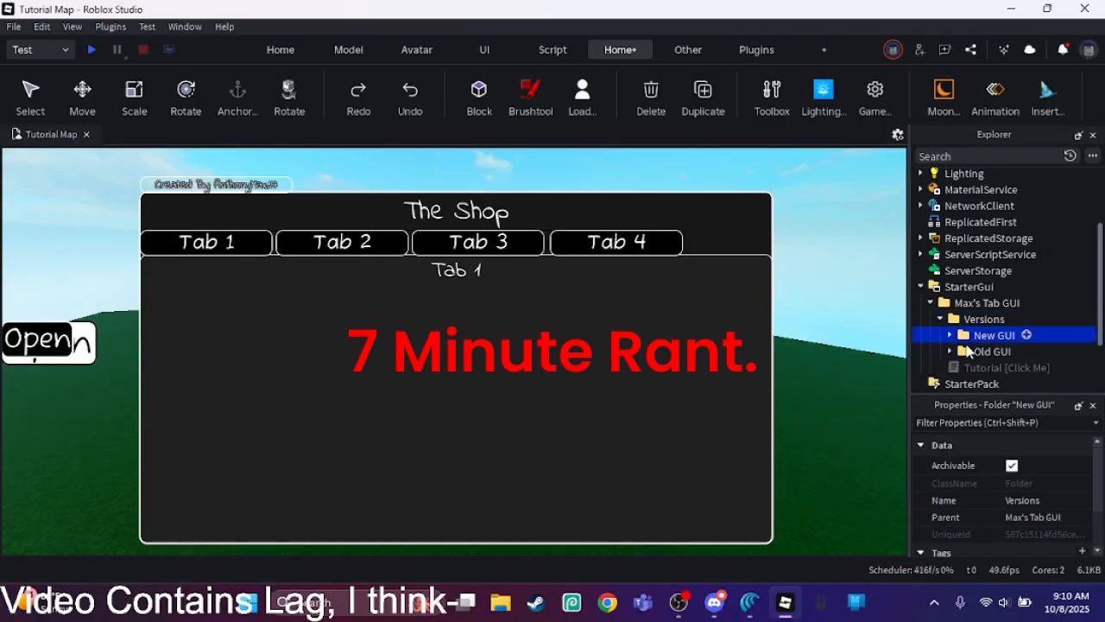
pyautogui.click(1016, 320)
pyautogui.click(872, 259)
pyautogui.click(1029, 497)
pyautogui.press('Delete')
pyautogui.rightClick(979, 336)
pyautogui.click(979, 479)
pyautogui.rightClick(979, 330)
pyautogui.click(979, 471)
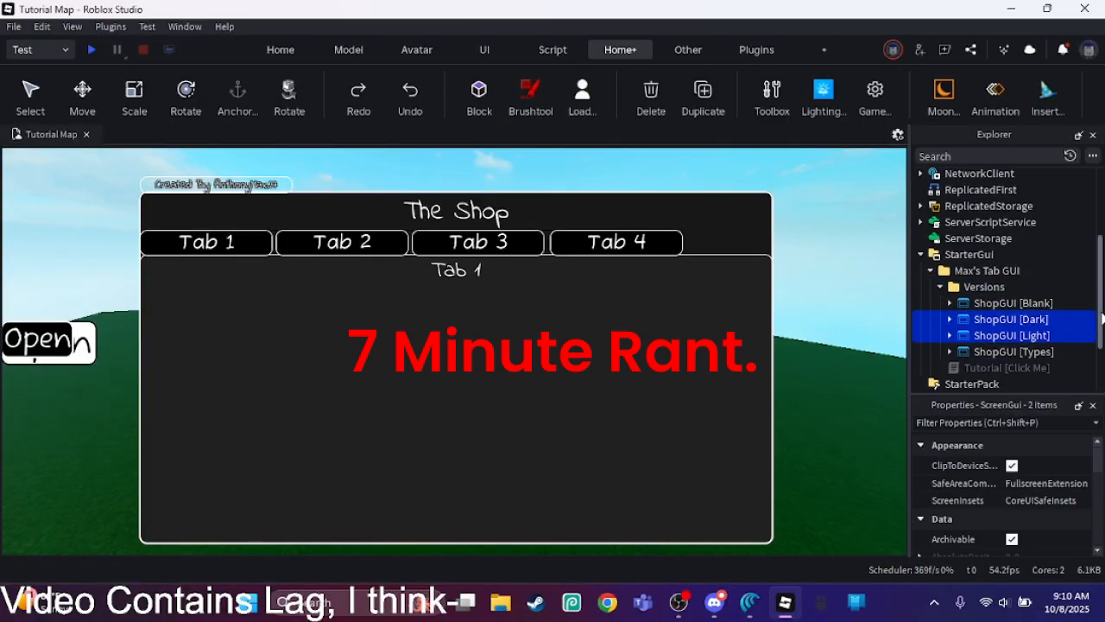
pyautogui.click(1011, 319)
pyautogui.hotkey('ctrl', 'z')
pyautogui.hotkey('ctrl', 'z')
# Step: Rename the Old GUI folder to Version 1 and the New GUI folder to Version 2
pyautogui.click(981, 314)
pyautogui.click(1022, 443)
pyautogui.write('Version 1')
pyautogui.click(979, 299)
pyautogui.click(1020, 443)
pyautogui.write('Version 2')
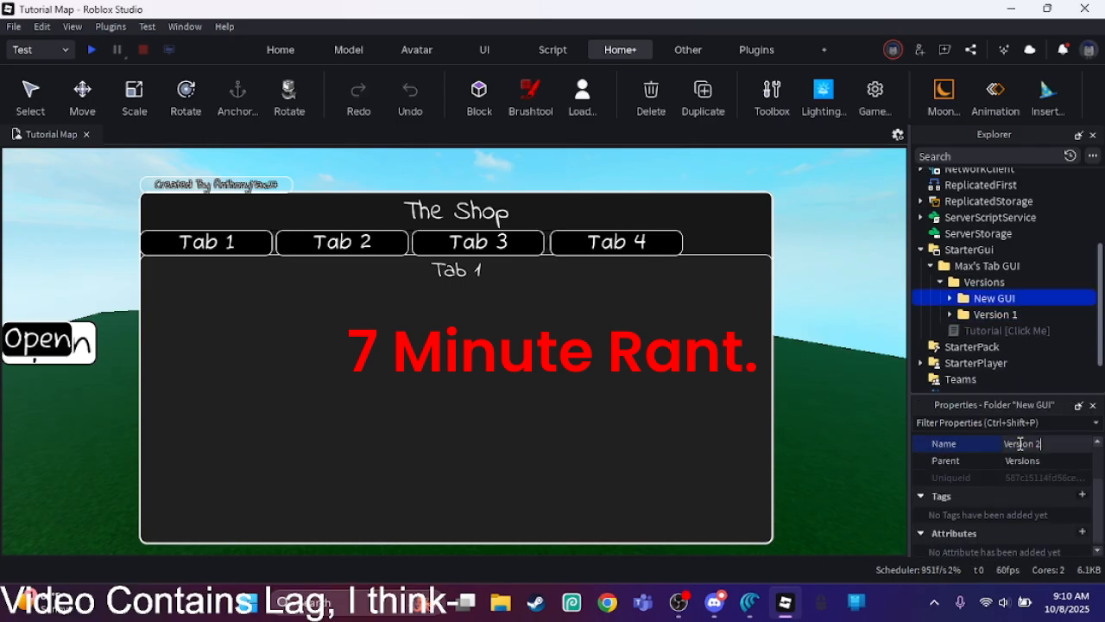
pyautogui.press('Return')
# Step: Duplicate the Version 2 folder and rename the copy to Version 3
pyautogui.click(705, 91)
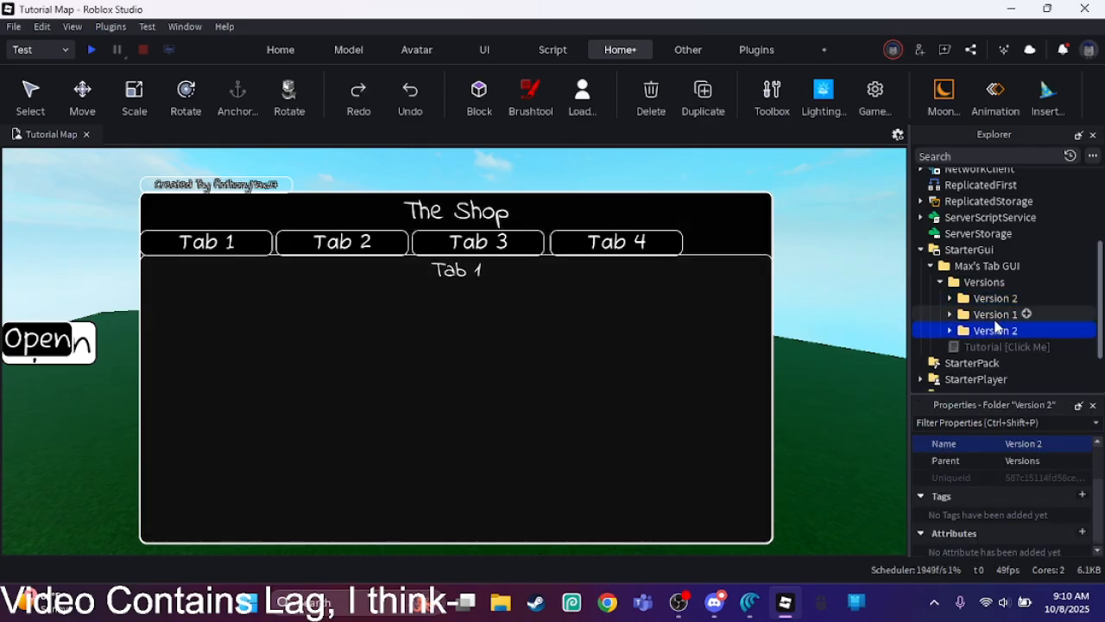
pyautogui.click(1057, 444)
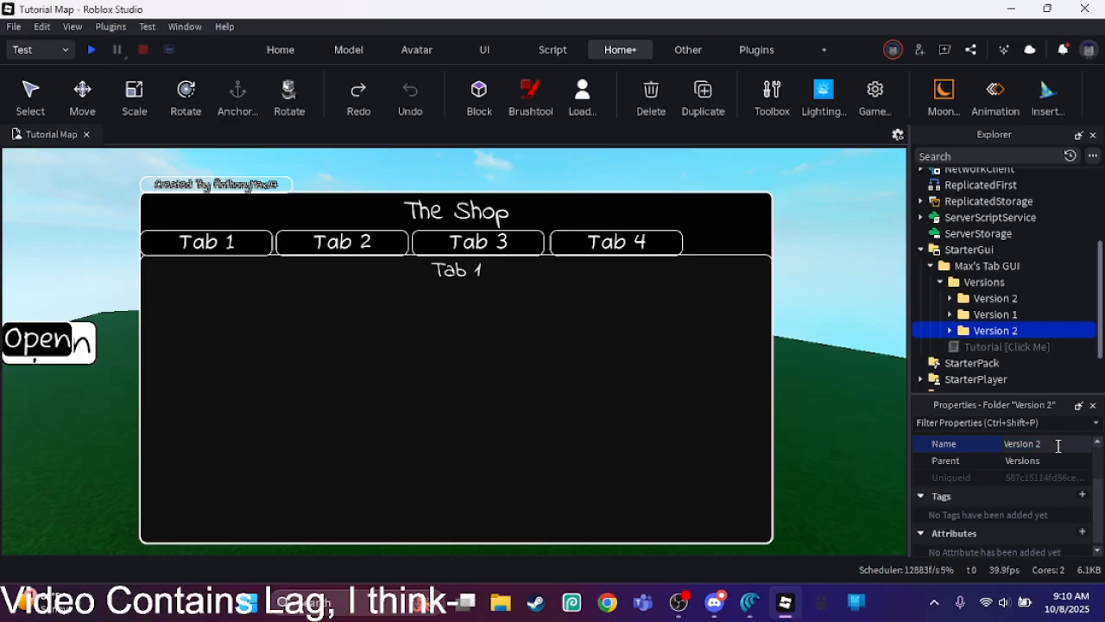
pyautogui.press('BackSpace')
pyautogui.write('3')
pyautogui.press('Return')
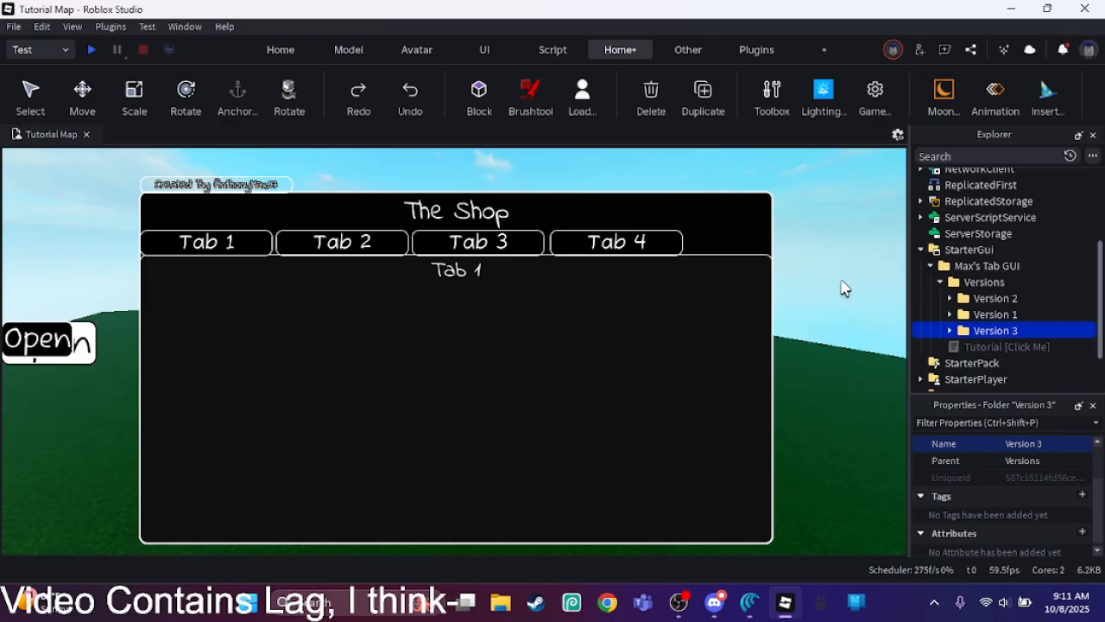
# Step: Move the Version 1 and Version 2 folders out of Versions and check the contents of ShopGUI [Blank] inside Version 3
pyautogui.moveTo(984, 298); pyautogui.dragTo(973, 167)
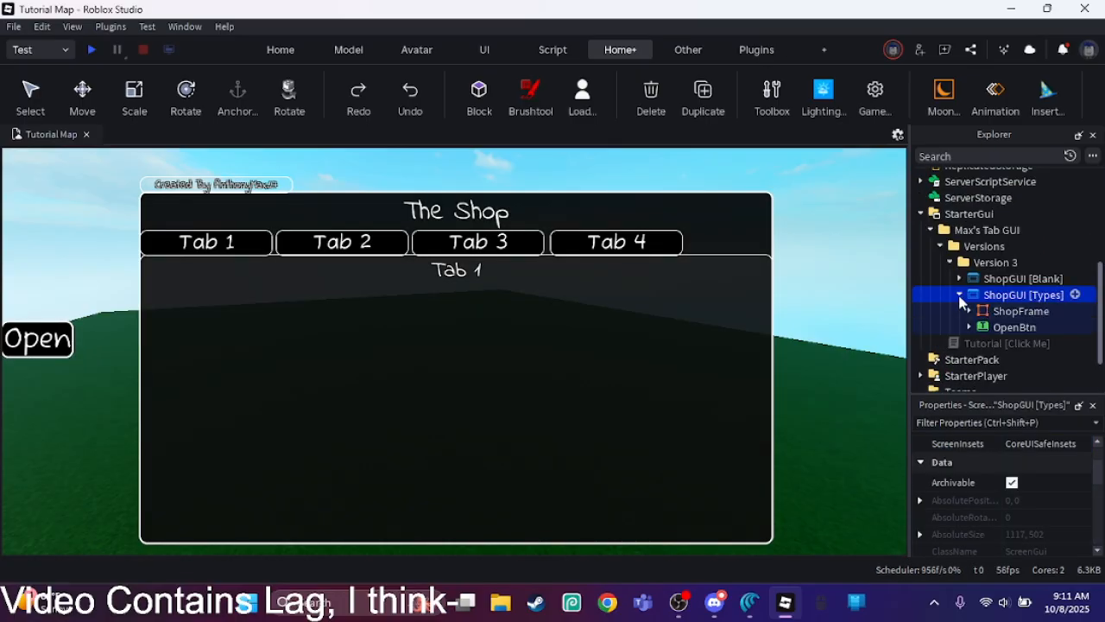
pyautogui.click(959, 279)
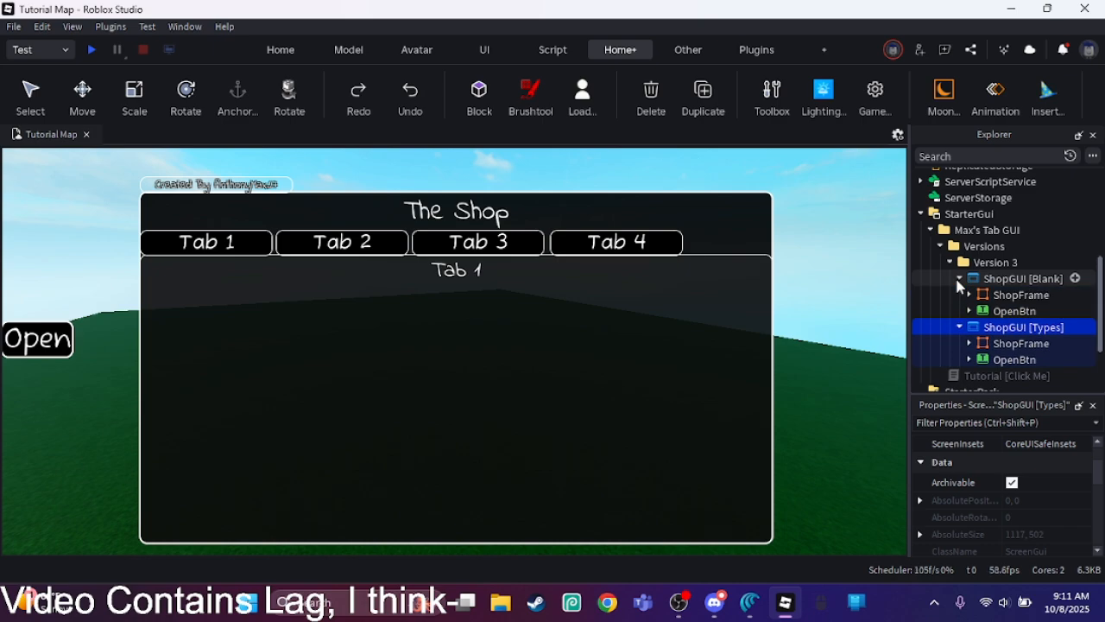
pyautogui.click(959, 279)
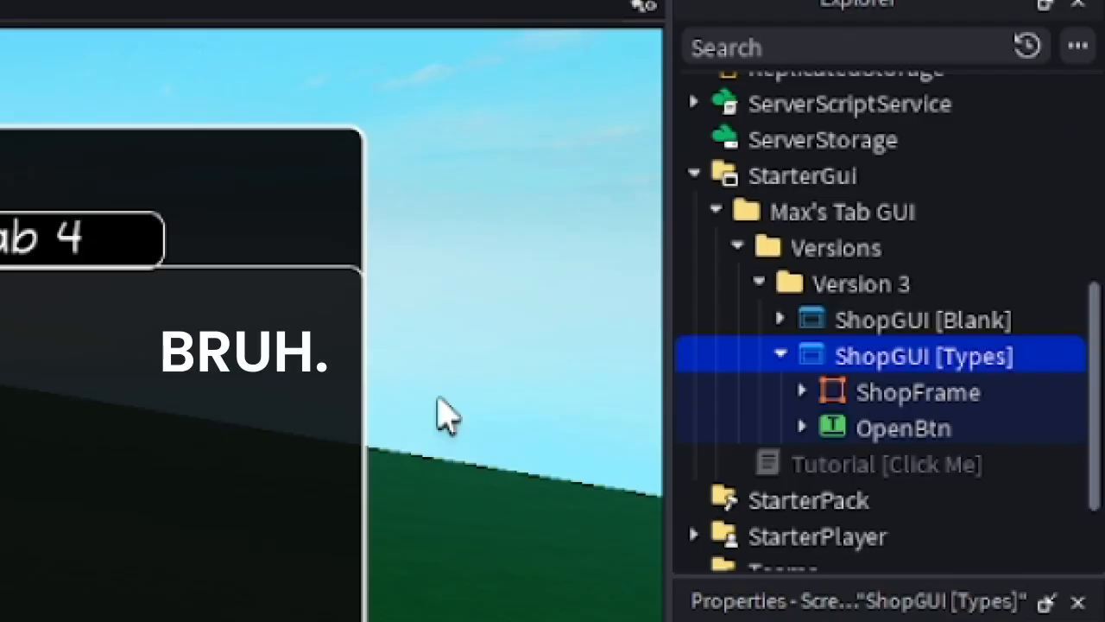
# Step: Delete ShopGUI [Types] from the Version 3 folder
pyautogui.moveTo(861, 321); pyautogui.dragTo(858, 202)
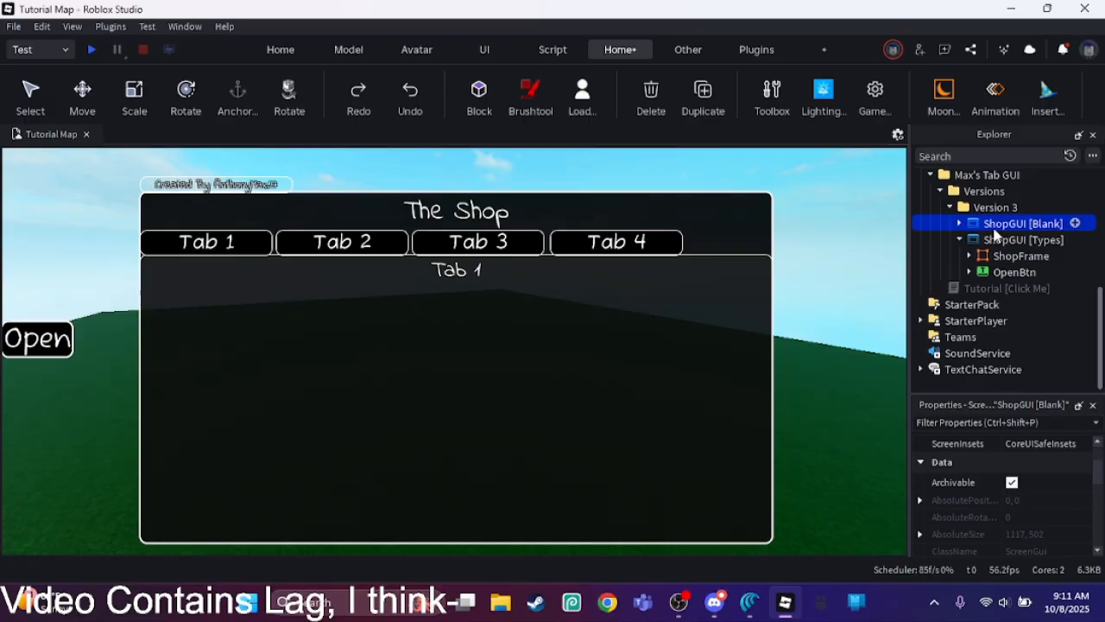
pyautogui.click(998, 242)
pyautogui.press('Delete')
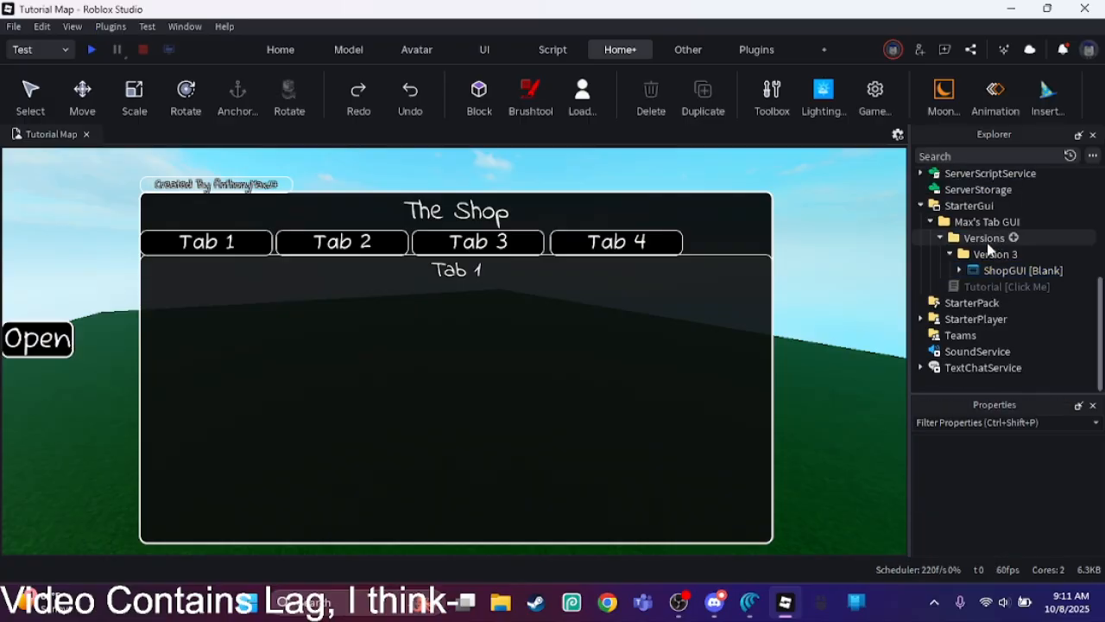
# Step: Expand ShopGUI [Blank] and its OpenBtn to show their children, and select OpenBtn
pyautogui.click(960, 272)
pyautogui.click(958, 271)
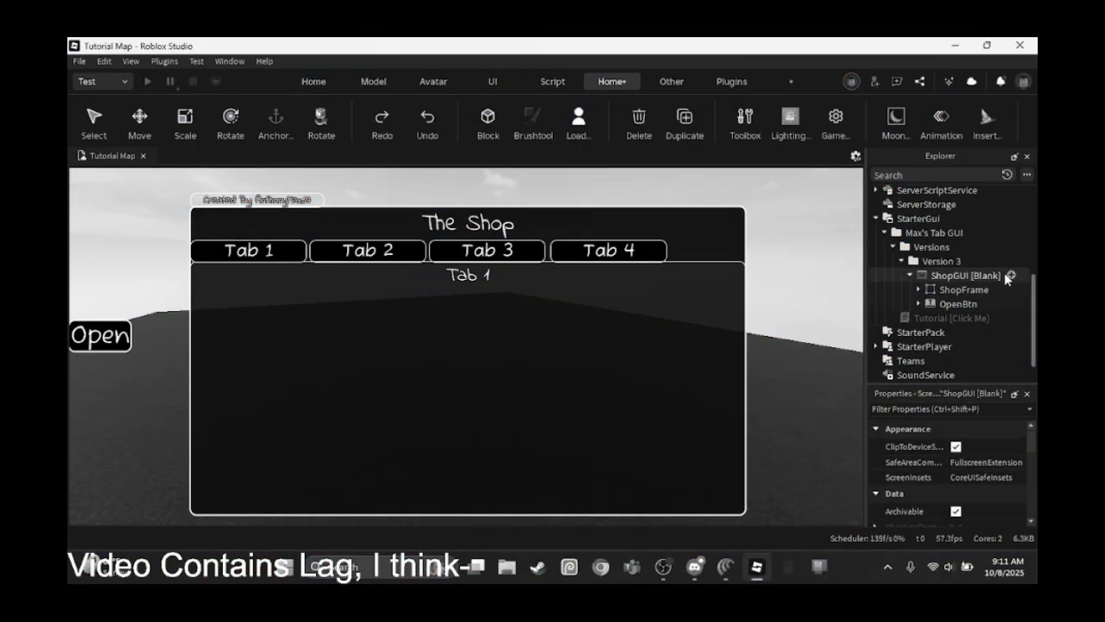
pyautogui.scroll(-1, 1005, 278)
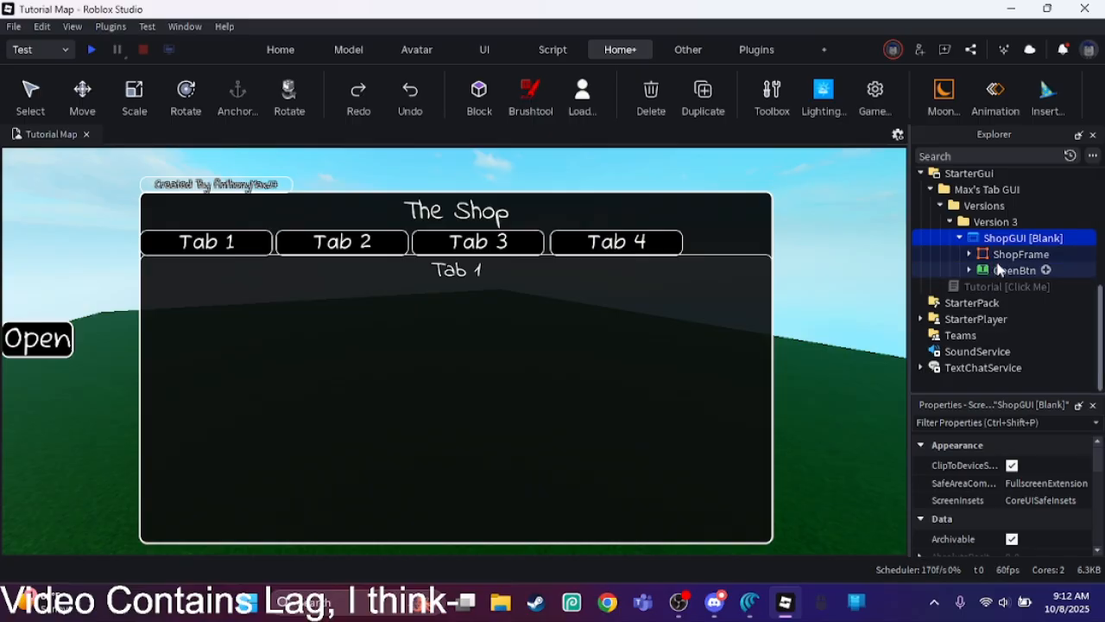
pyautogui.click(997, 262)
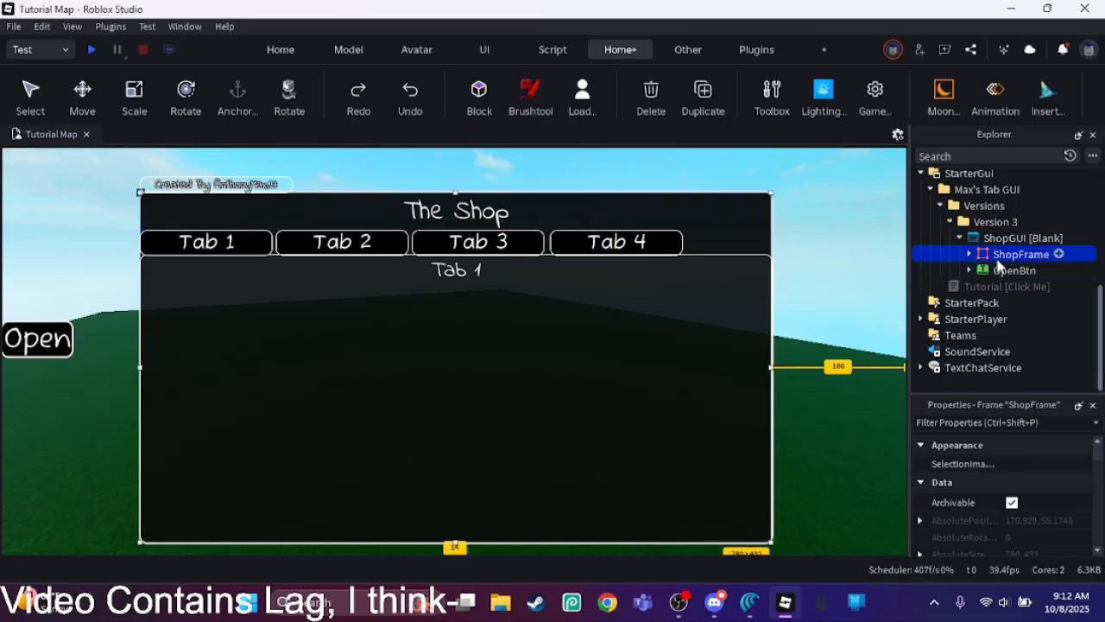
pyautogui.click(969, 271)
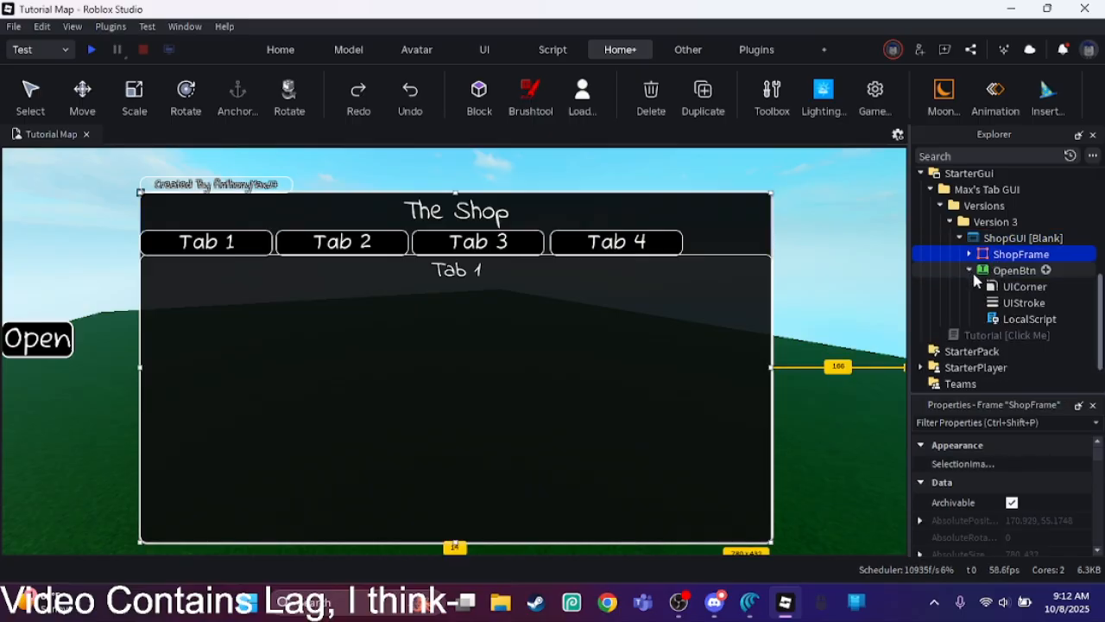
pyautogui.click(1010, 273)
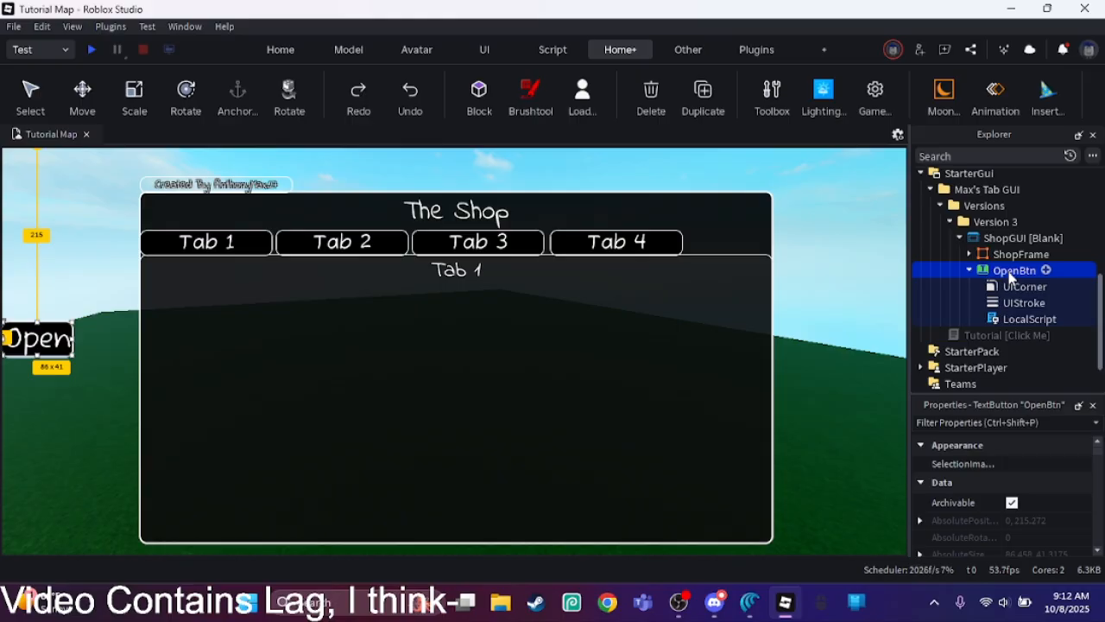
# Step: Rename the LocalScript under OpenBtn to Workage
pyautogui.click(999, 319)
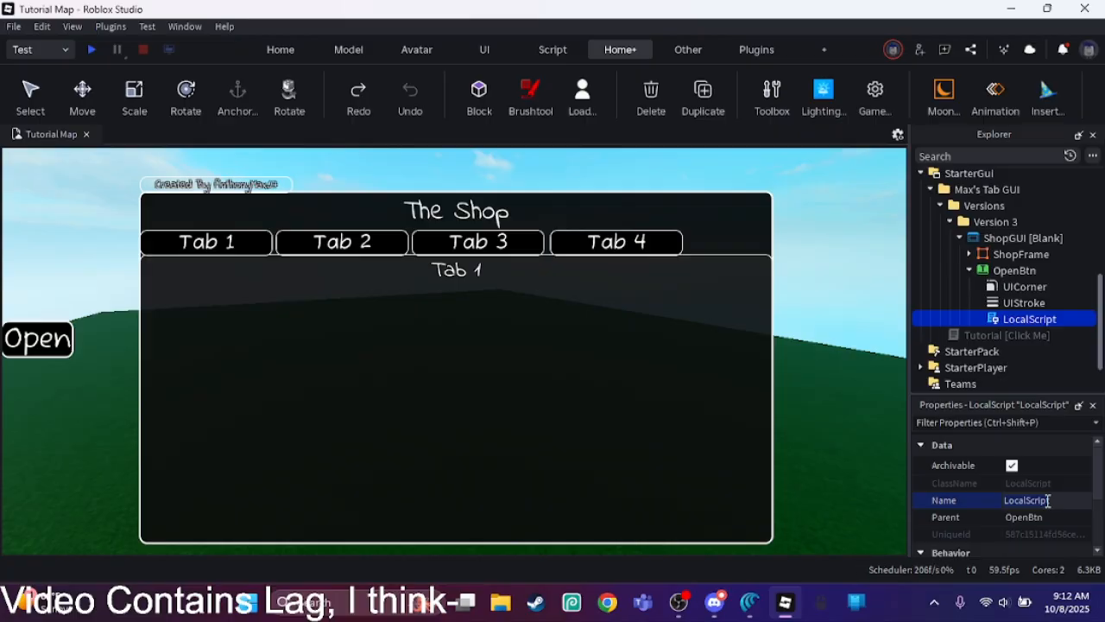
pyautogui.click(1047, 501)
pyautogui.write('Works')
pyautogui.press('BackSpace')
pyautogui.write('age')
pyautogui.press('Return')
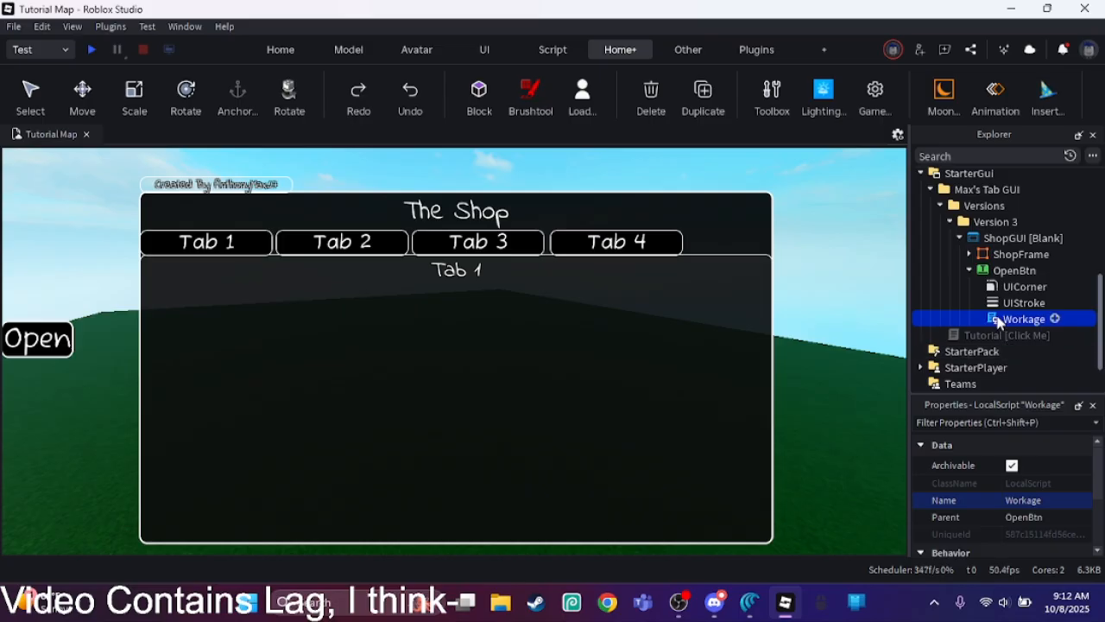
# Step: Open the Workage script and start a local sfx declaration below the visibility toggle in the click function
pyautogui.doubleClick(1023, 318)
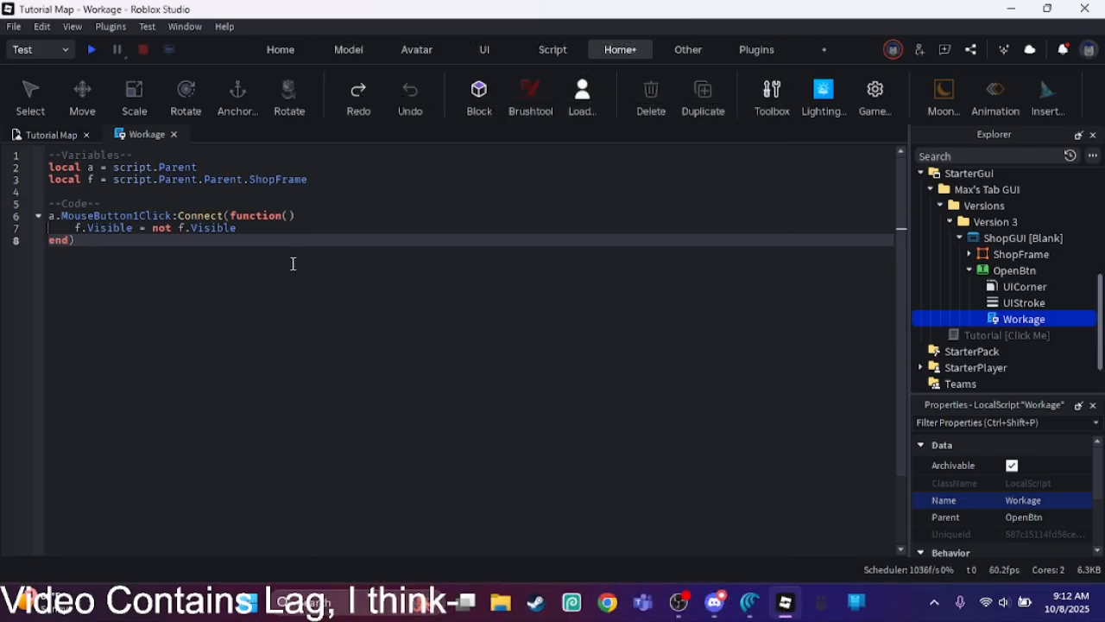
pyautogui.click(265, 230)
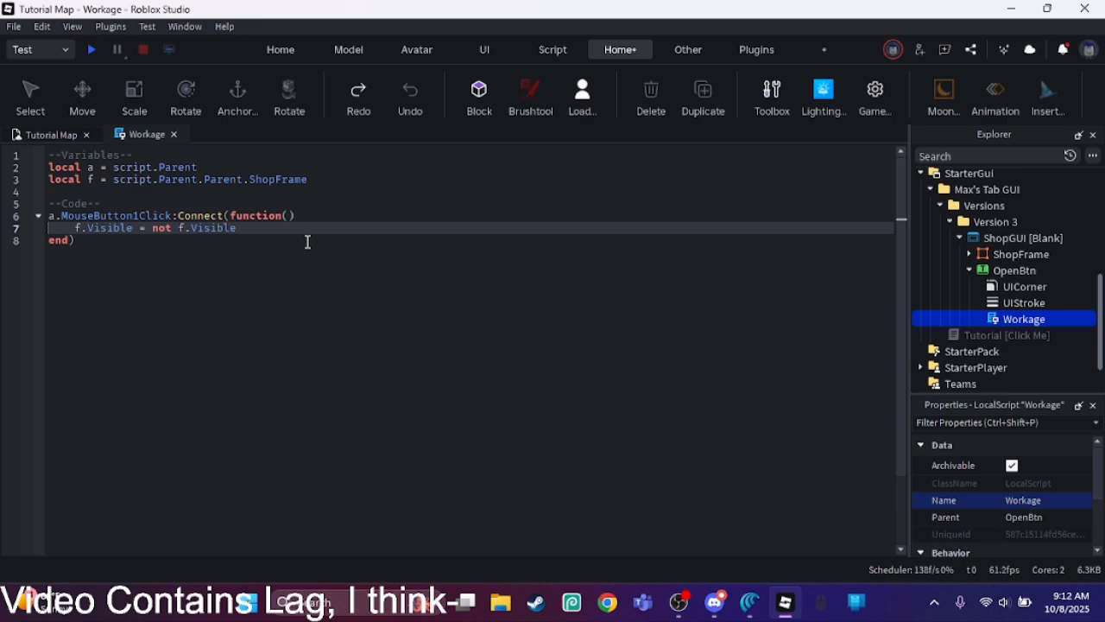
pyautogui.press('Return')
pyautogui.write('local')
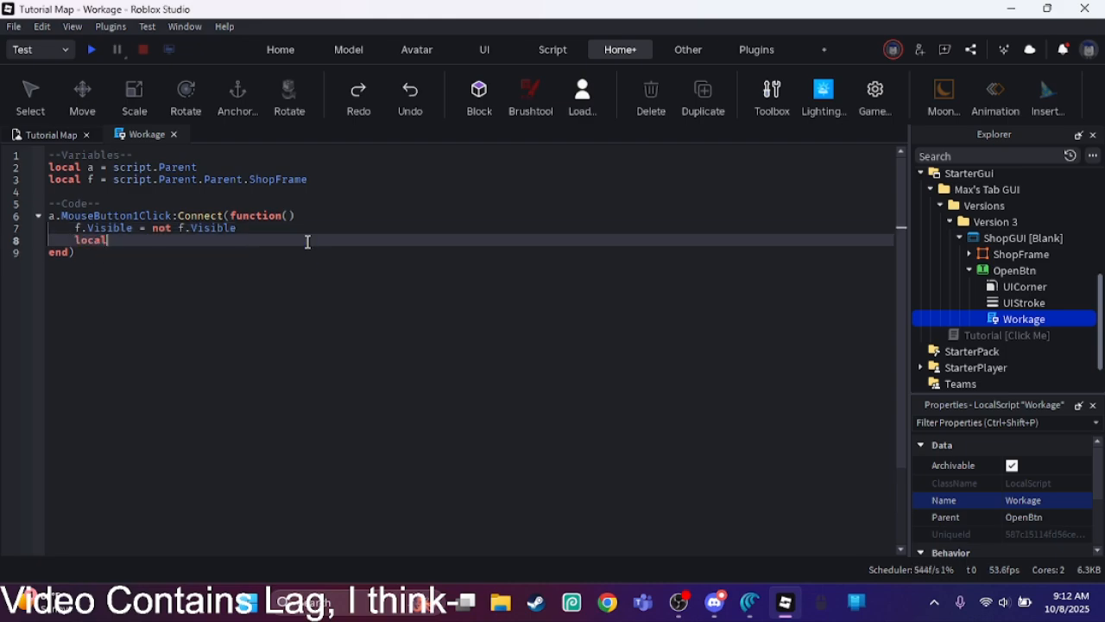
pyautogui.write(' sfx ')
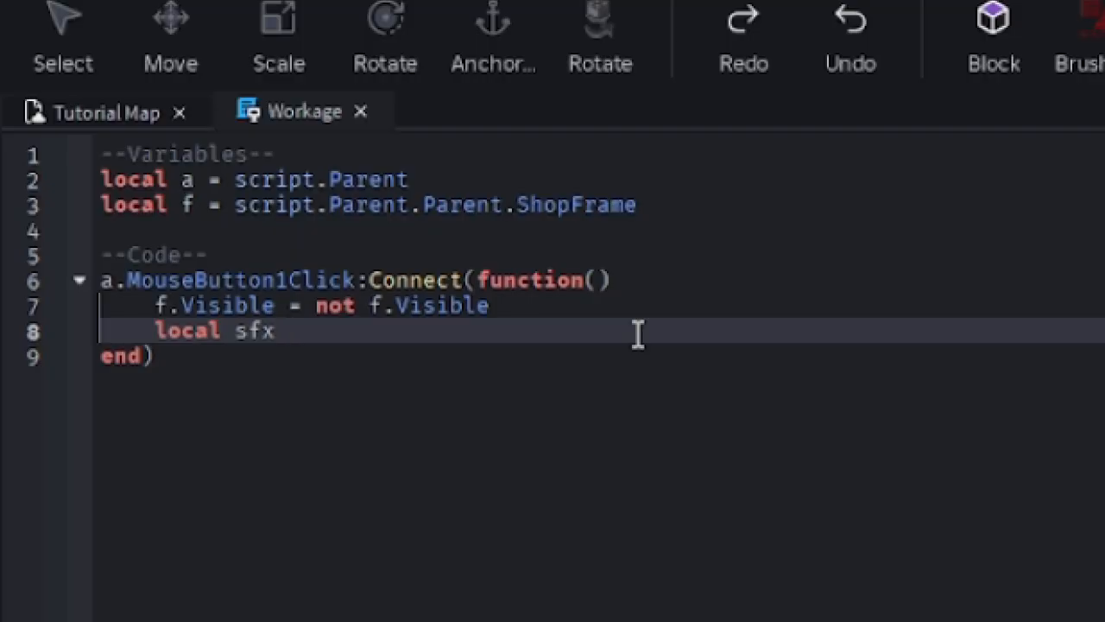
pyautogui.write('= ')
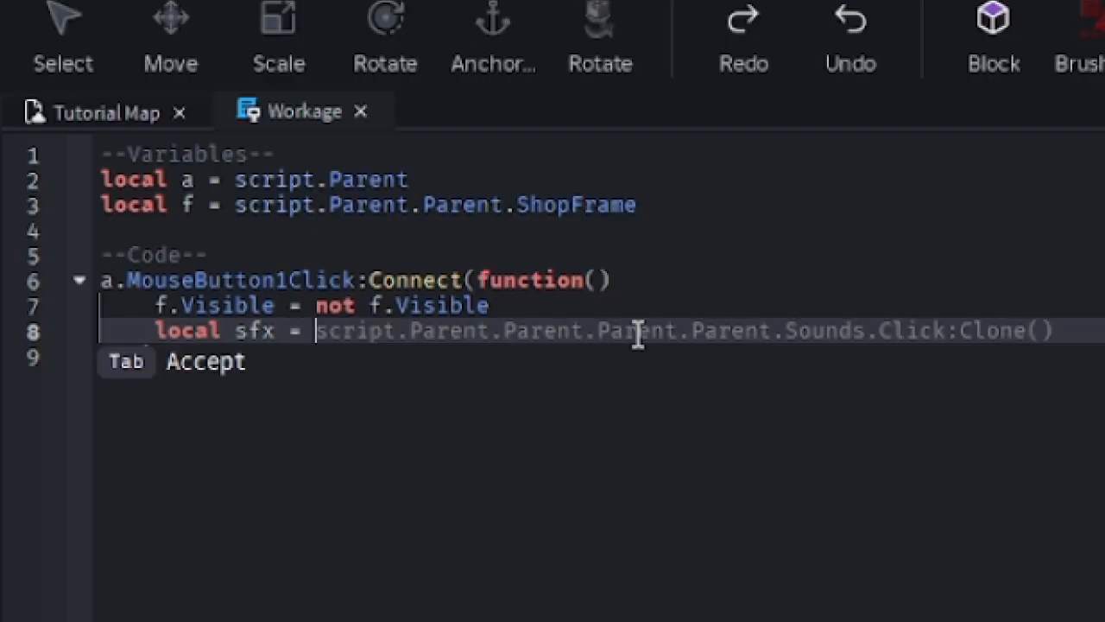
pyautogui.write('I')
# Step: Assign a:FindFirstChild("ClickSound") to the local sfx variable
pyautogui.press('BackSpace')
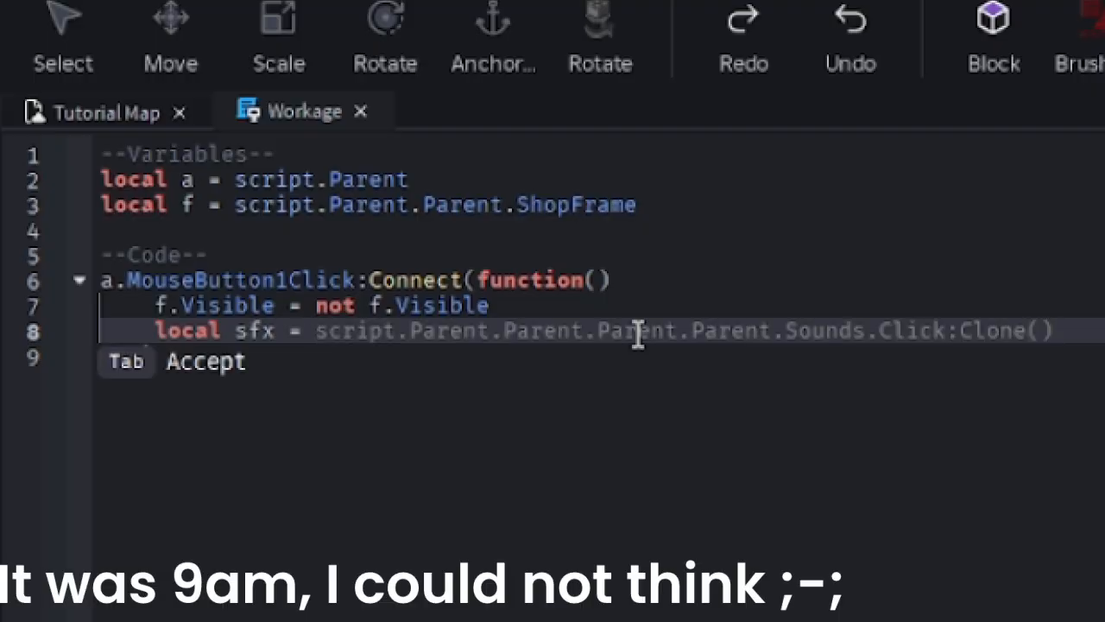
pyautogui.write('a')
pyautogui.write(':f')
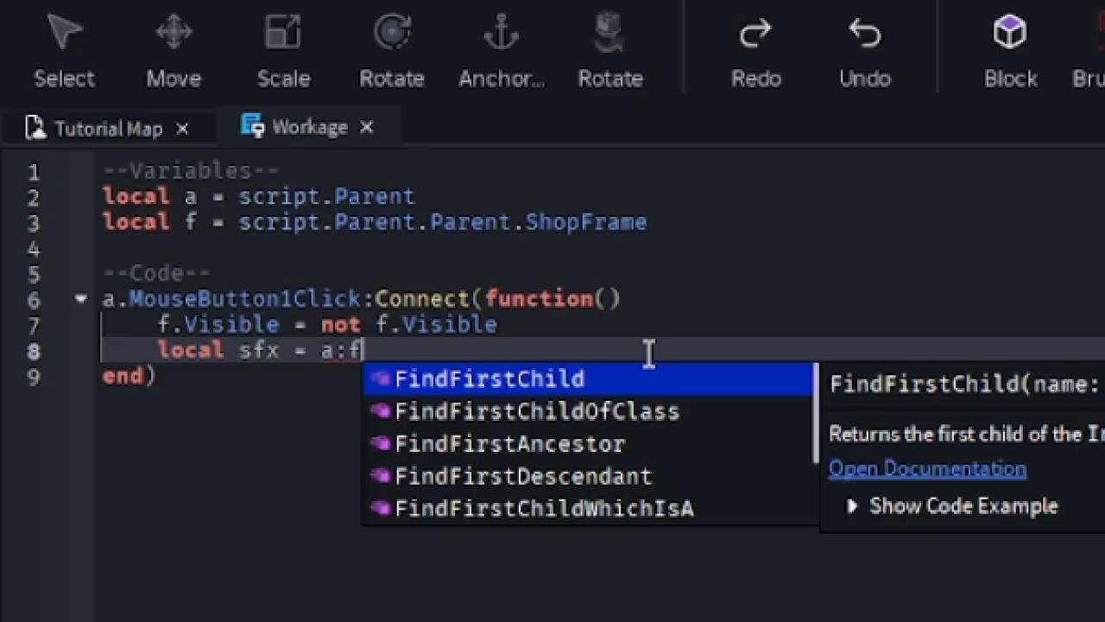
pyautogui.press('Tab')
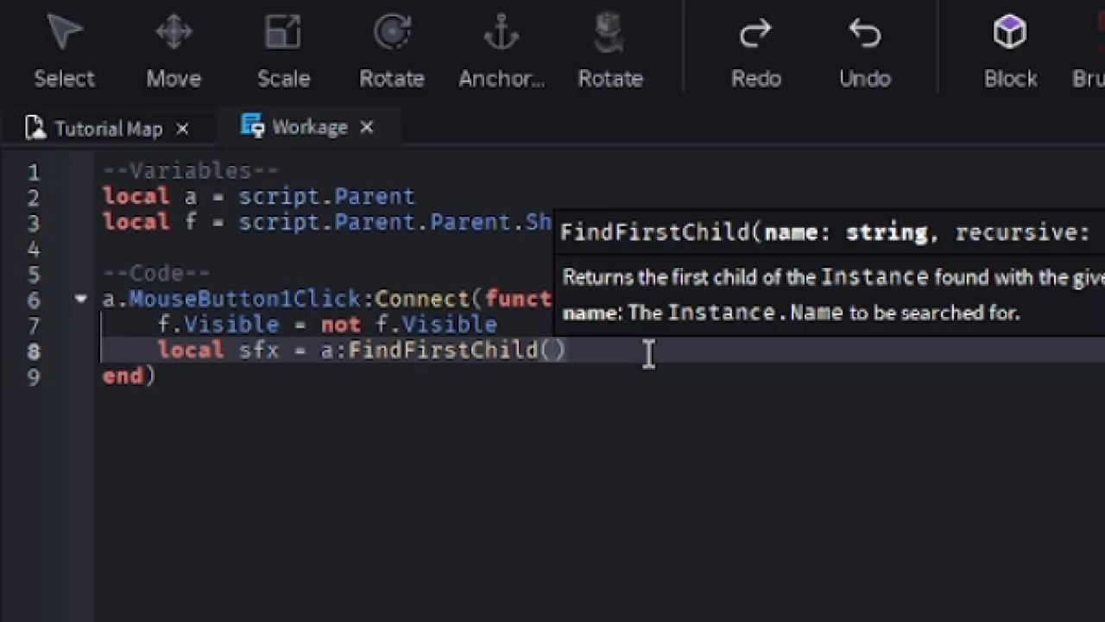
pyautogui.write('"')
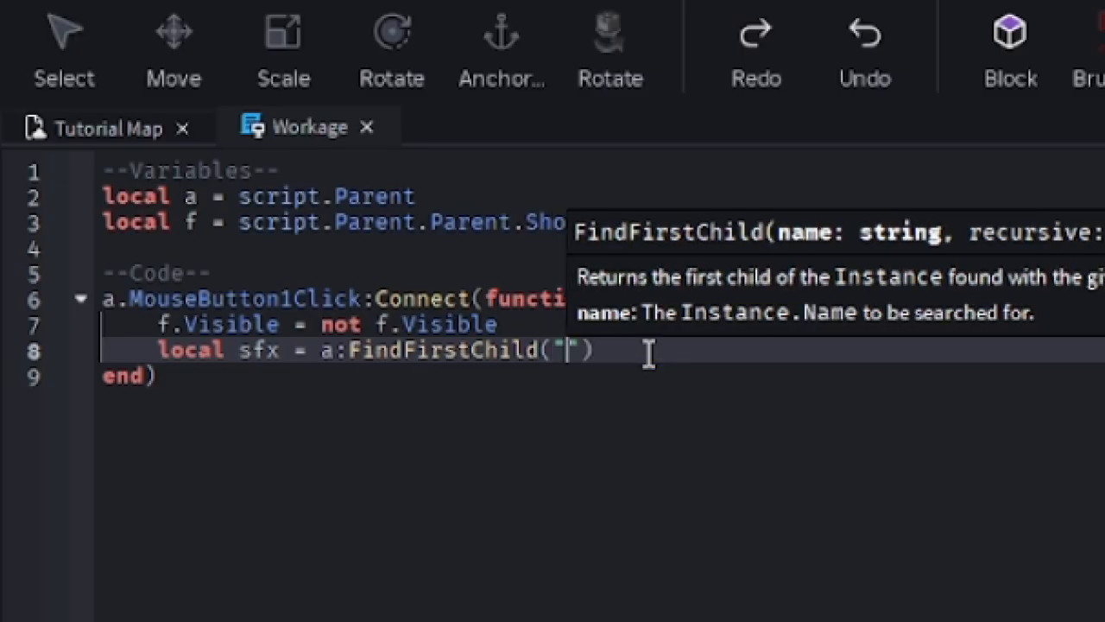
pyautogui.write('ClickSound')
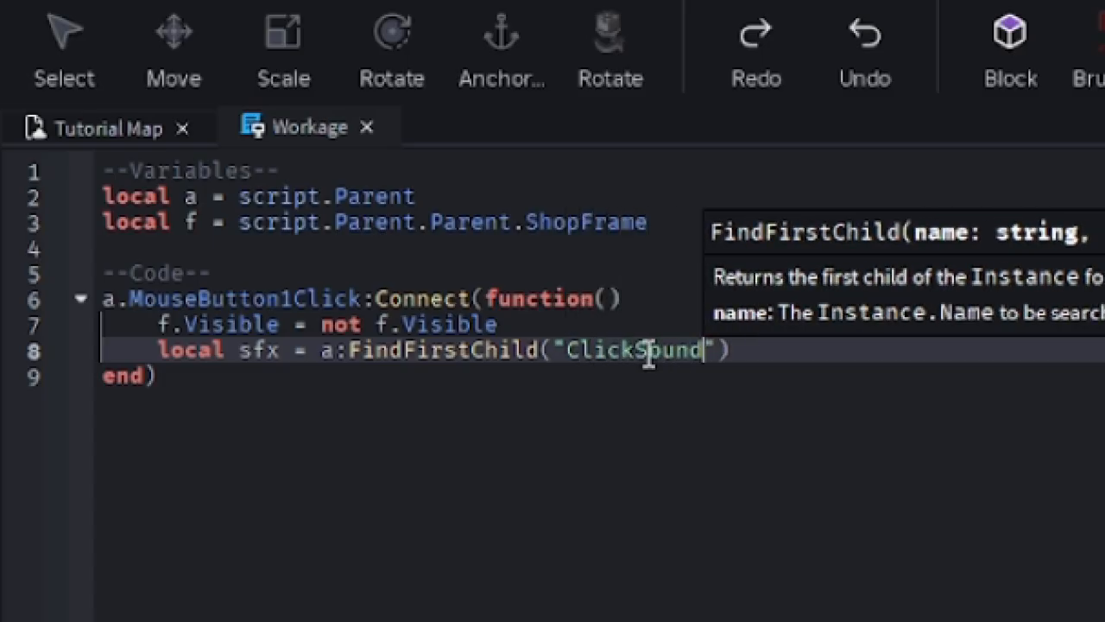
pyautogui.press('Down')
pyautogui.press('Up')
pyautogui.press('End')
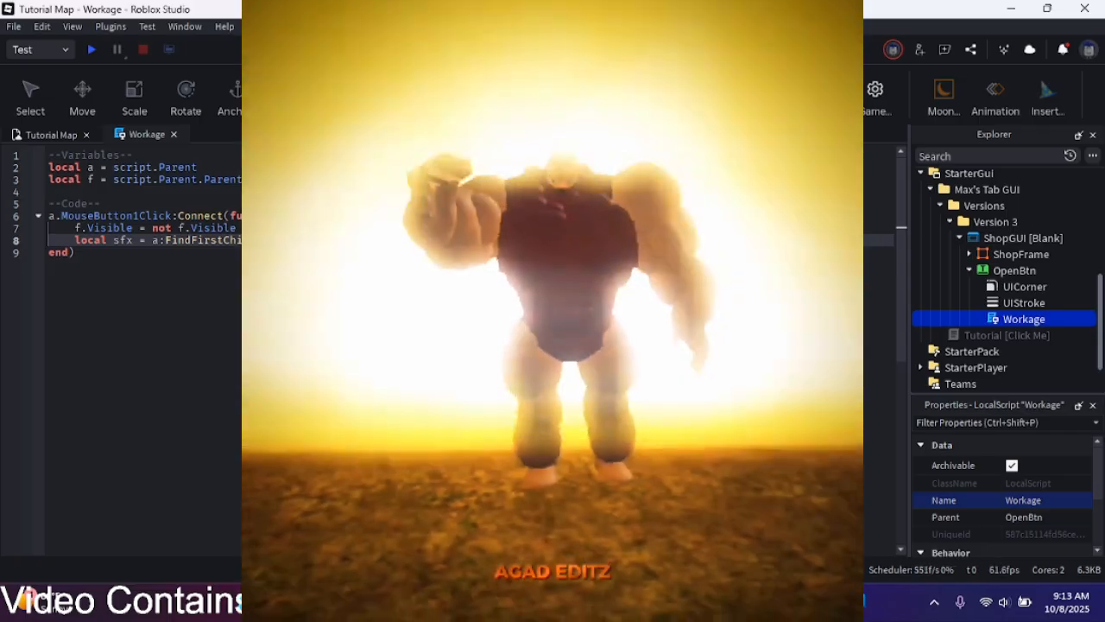
# Step: Add an "if not sfx then" block below the sfx declaration in the click function
pyautogui.press('Return')
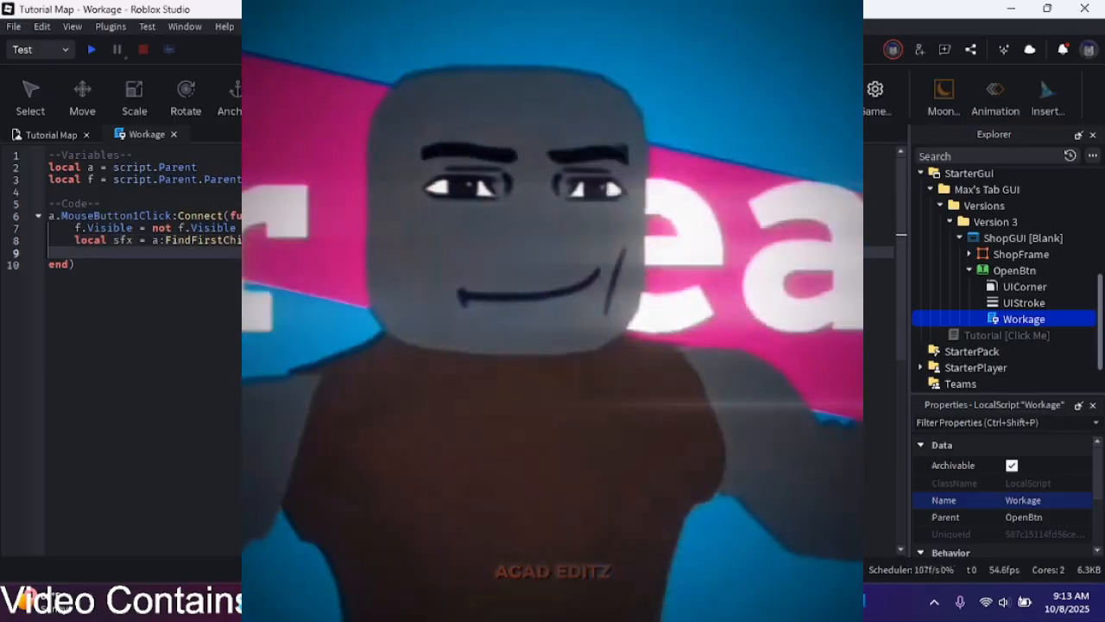
pyautogui.write('if not sfx then')
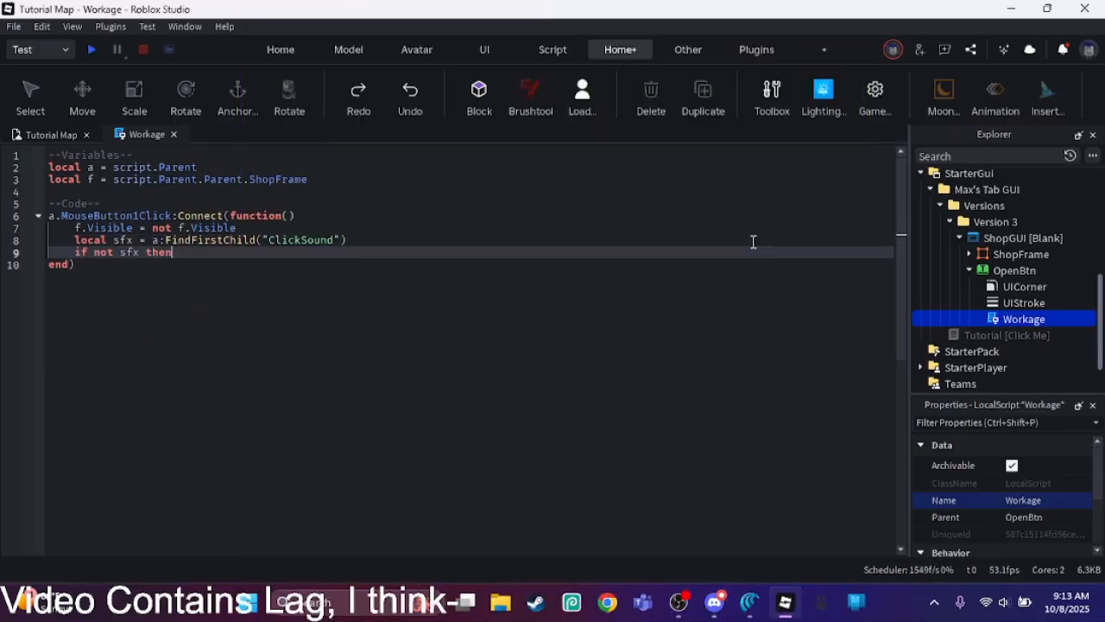
pyautogui.press('Return')
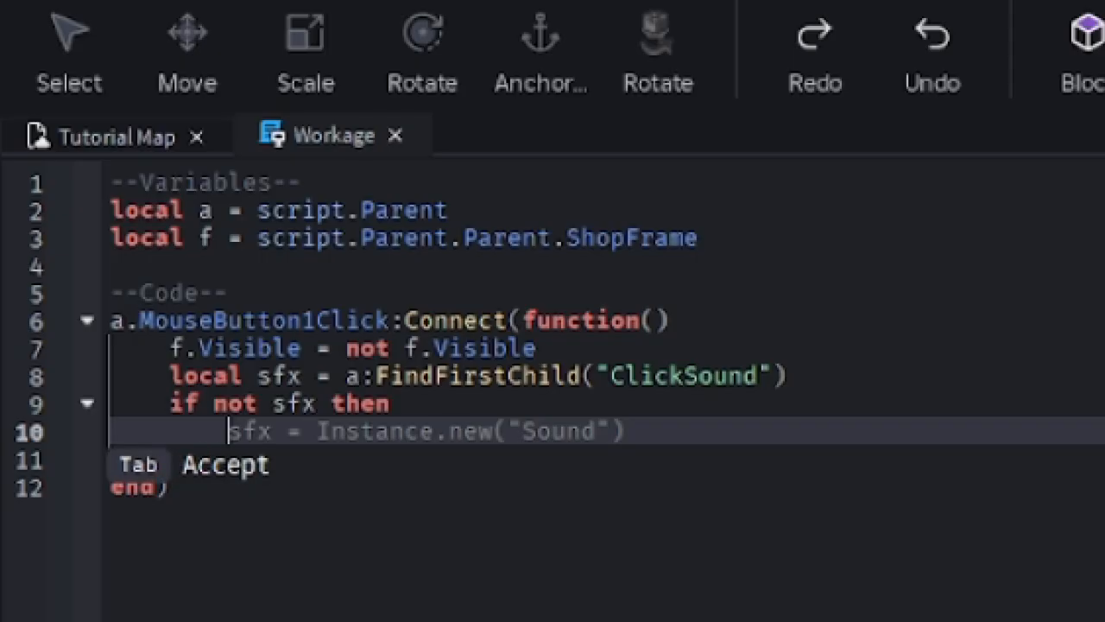
# Step: Assign Instance.new("Sound") to sfx inside the if block
pyautogui.write('sfx = Ins')
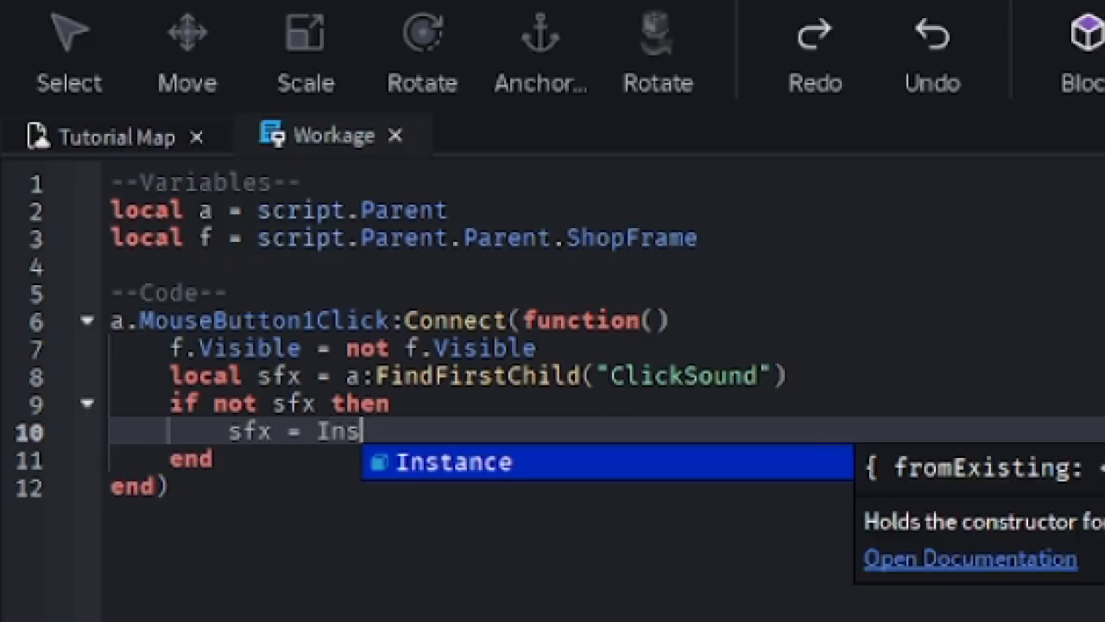
pyautogui.press('Tab')
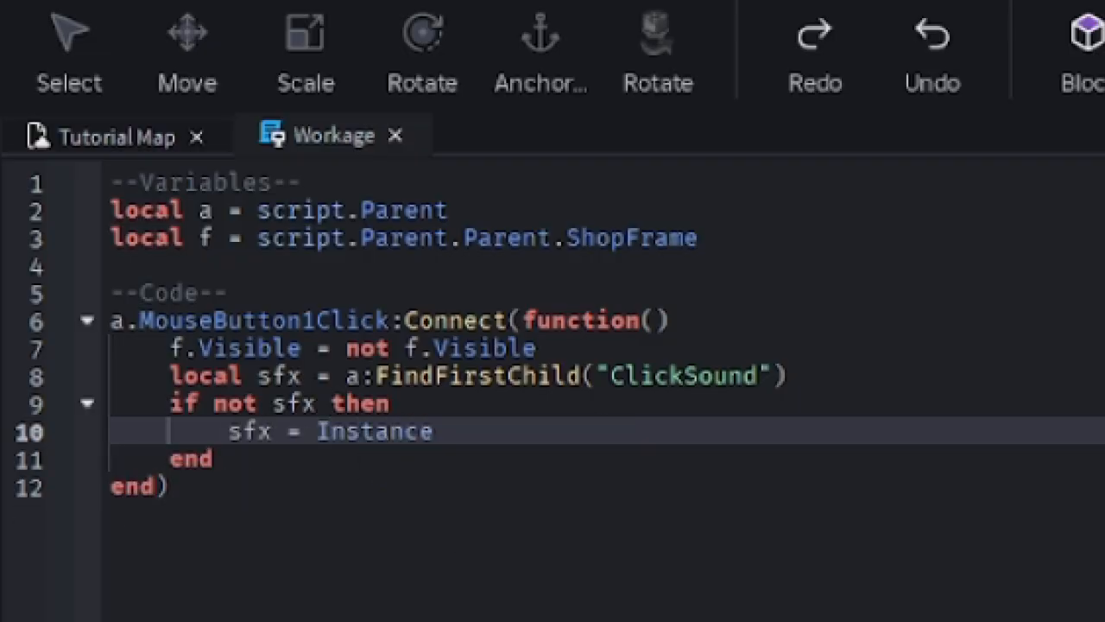
pyautogui.write('.')
pyautogui.press('Tab')
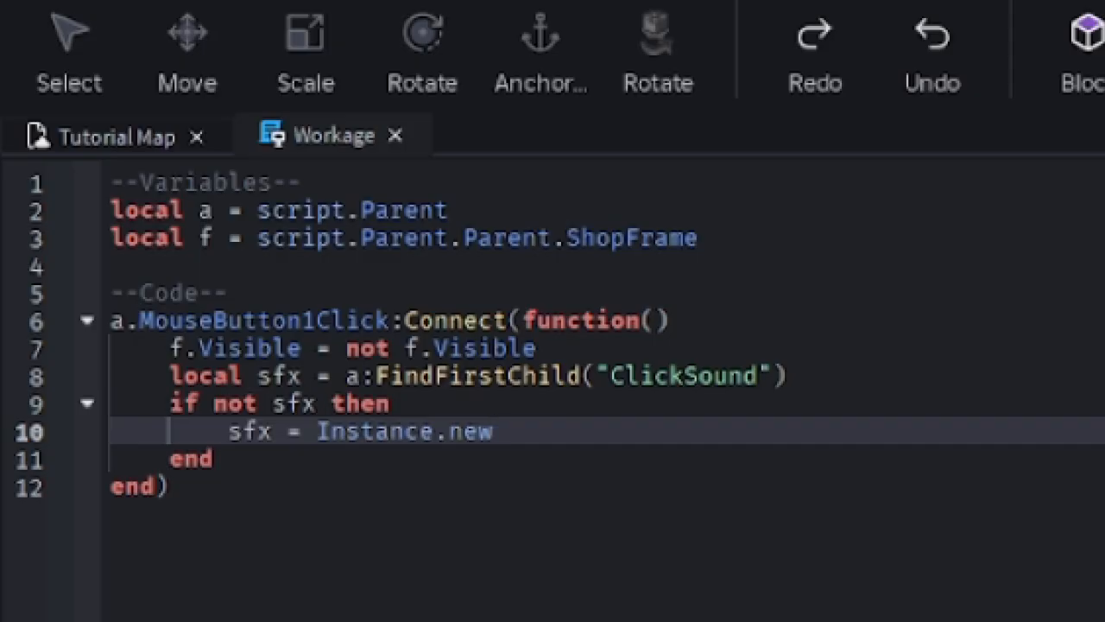
pyautogui.write('("')
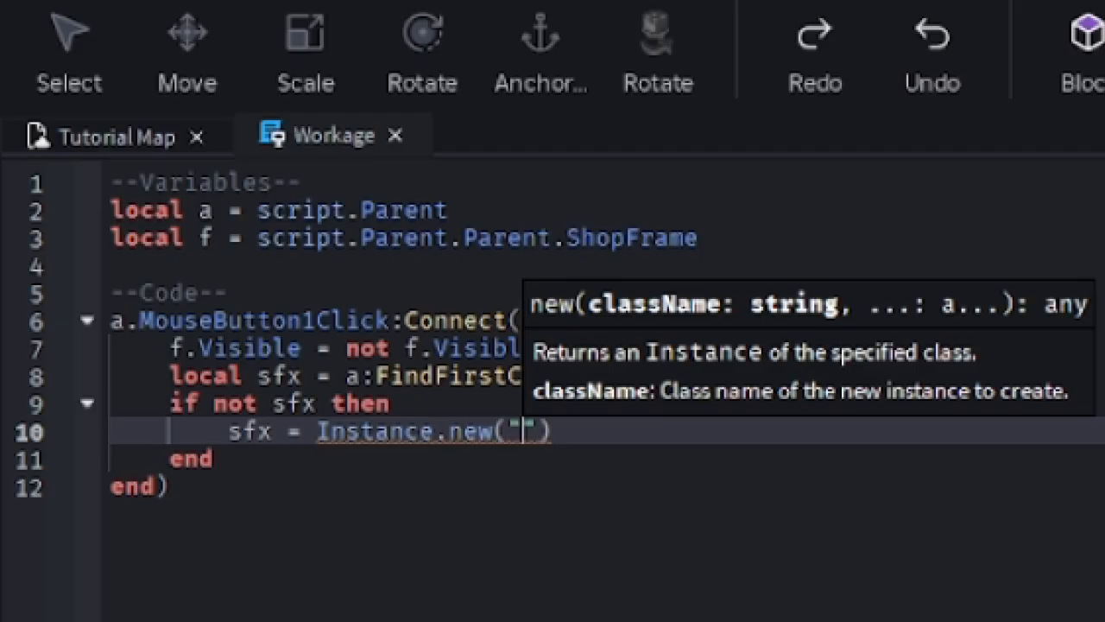
pyautogui.write('ClickSound')
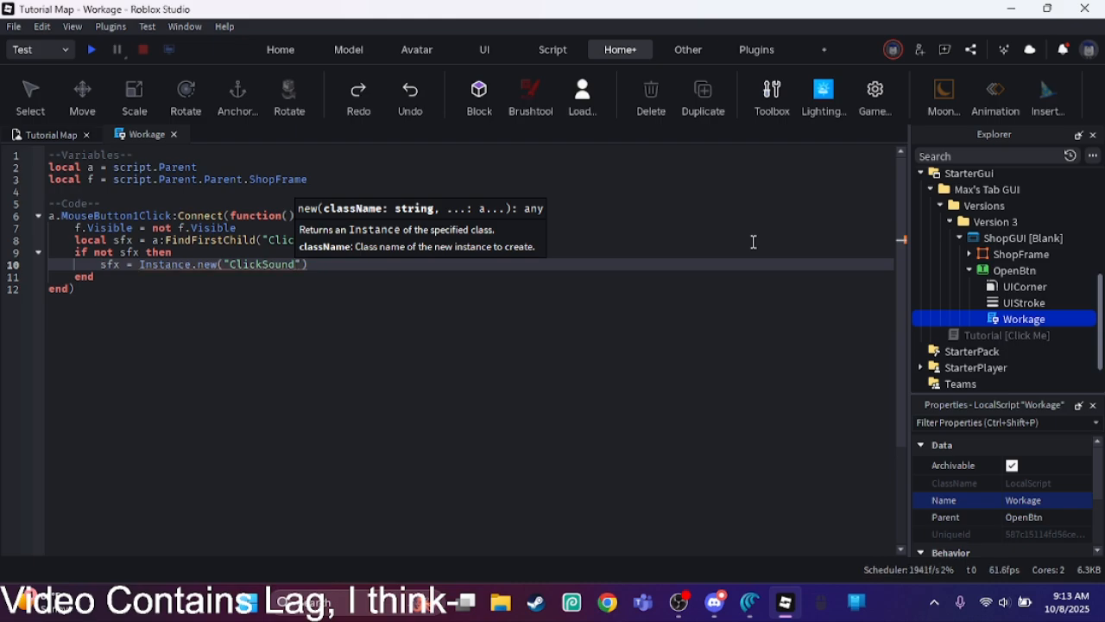
pyautogui.hotkey('ctrl', 'BackSpace')
pyautogui.write('Sound')
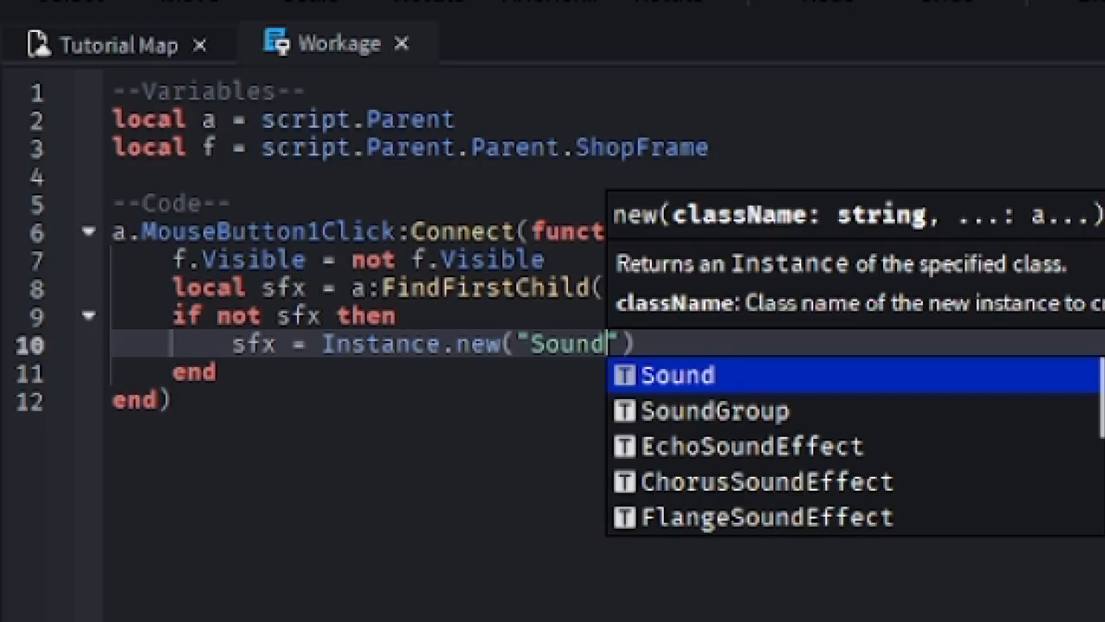
pyautogui.press('Right')
pyautogui.press('Right')
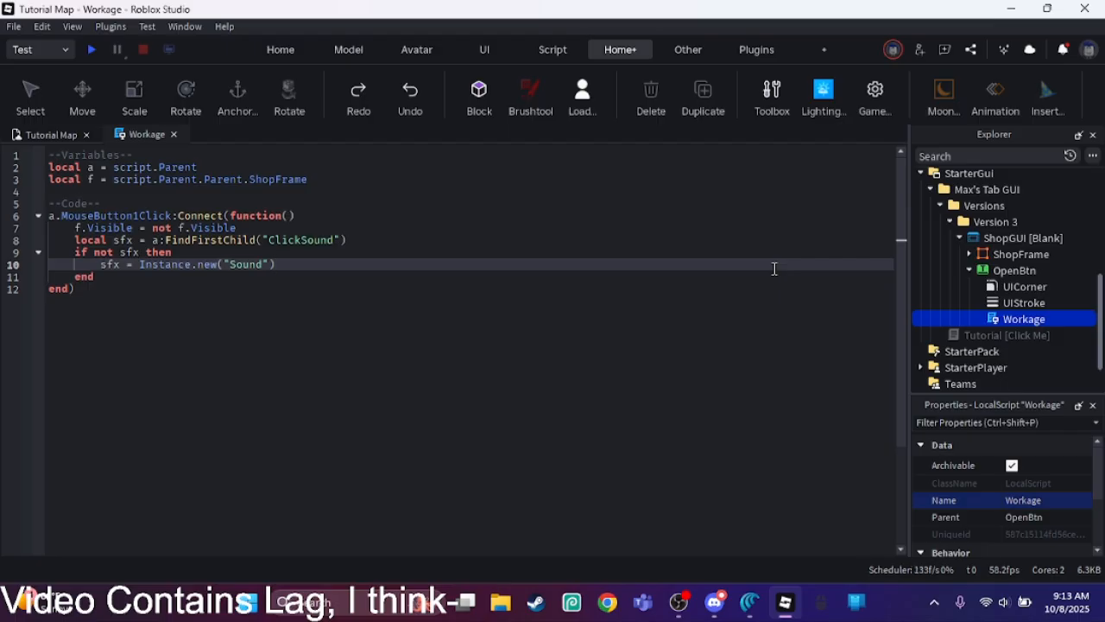
# Step: Set sfx.Name to "ClickSound", SoundID to "rbxassetid://" and Parent to a, and add sfx:Play() after the if block
pyautogui.press('Return')
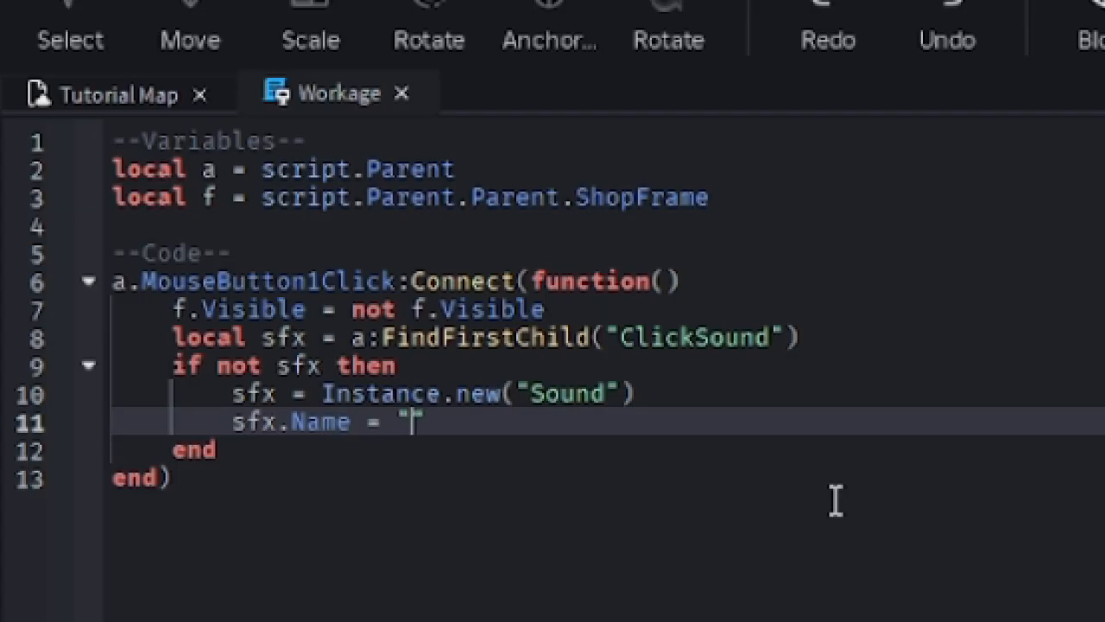
pyautogui.write('ClickSound')
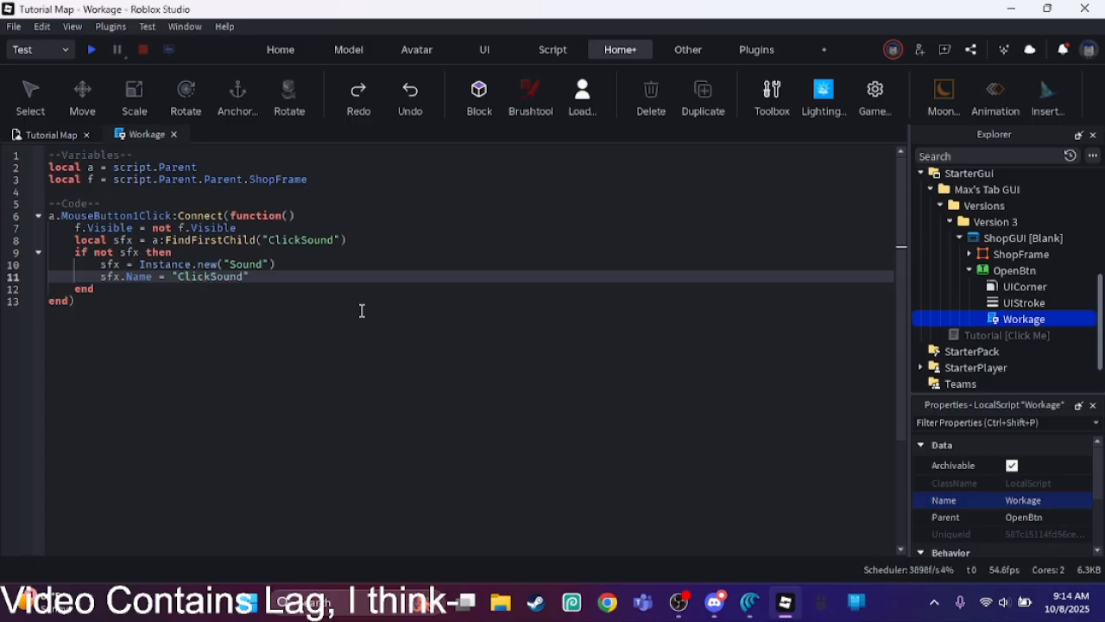
pyautogui.press('Return')
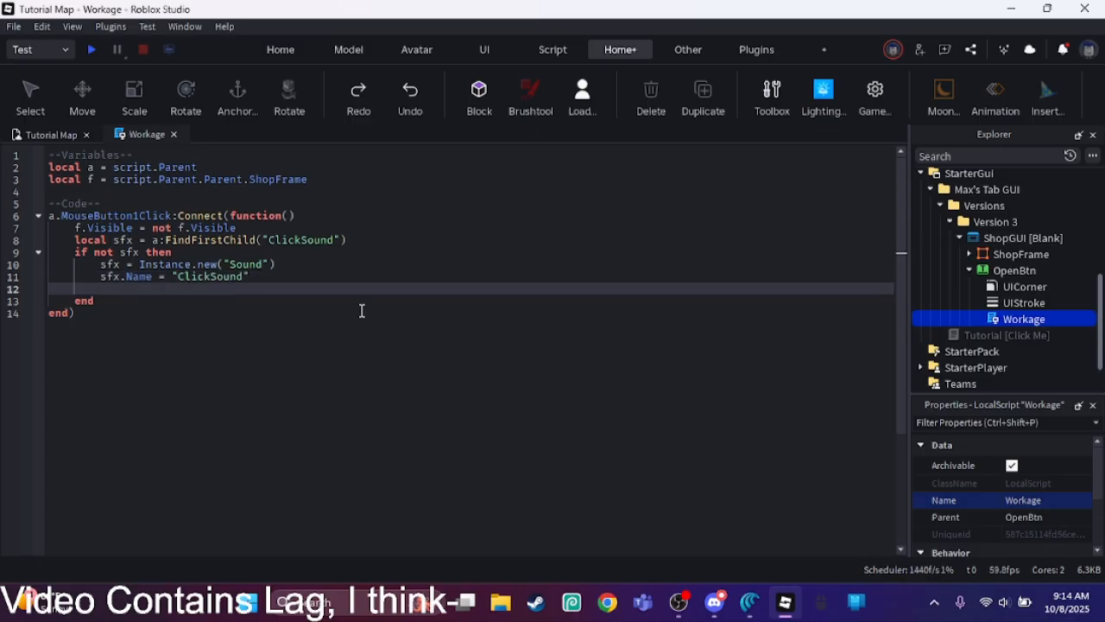
pyautogui.write('sfx.SoundID = "rbxassetid://')
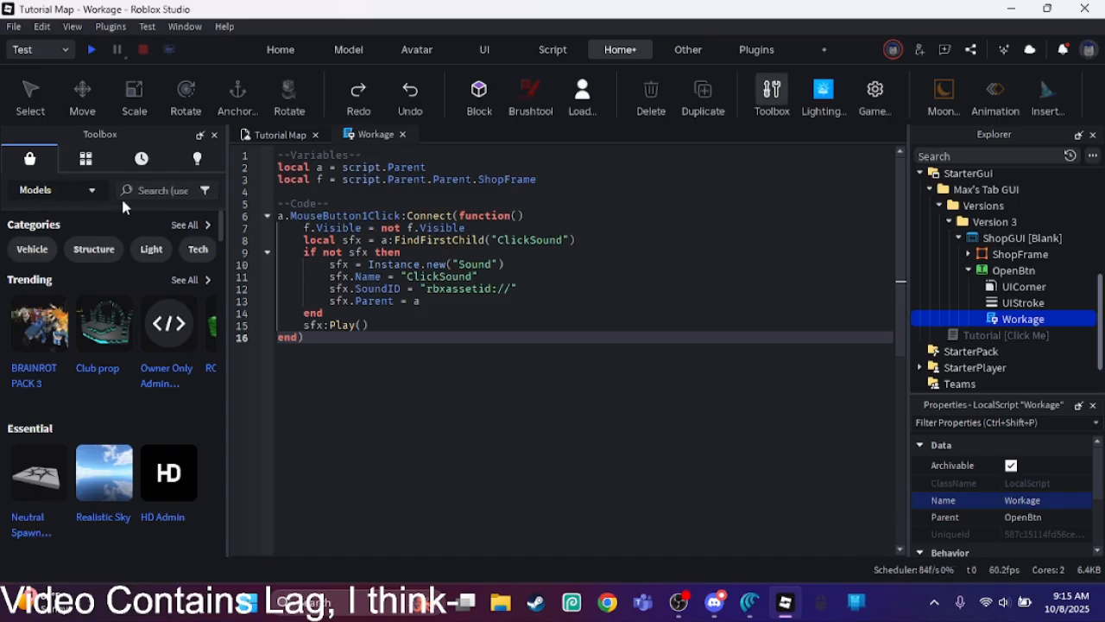
# Step: Search the audio assets for "Click"
pyautogui.click(135, 194)
pyautogui.click(54, 191)
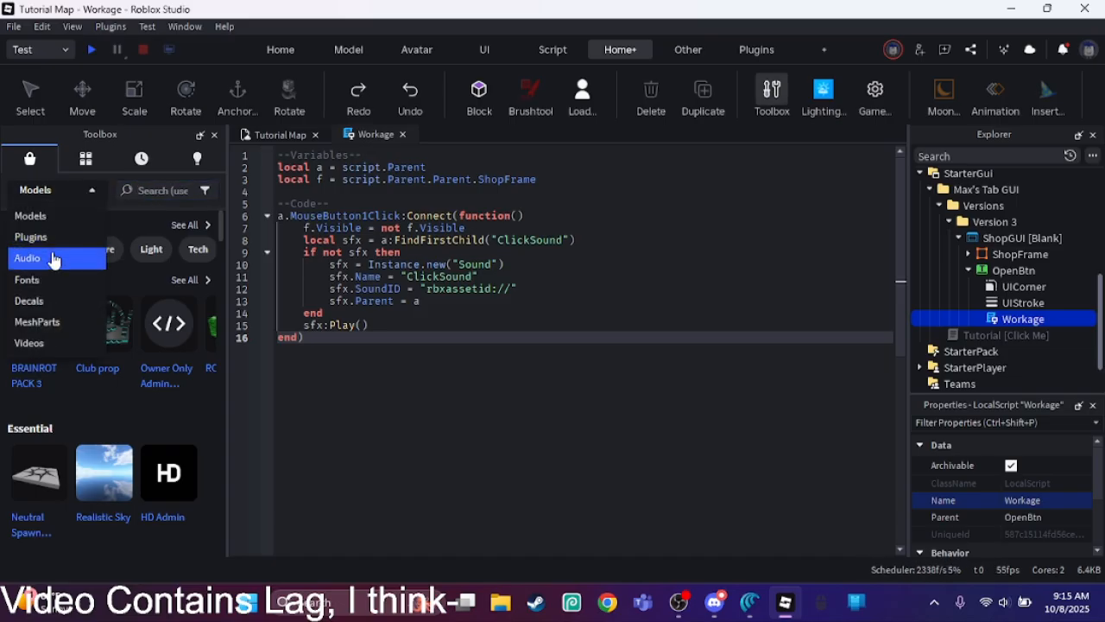
pyautogui.click(86, 252)
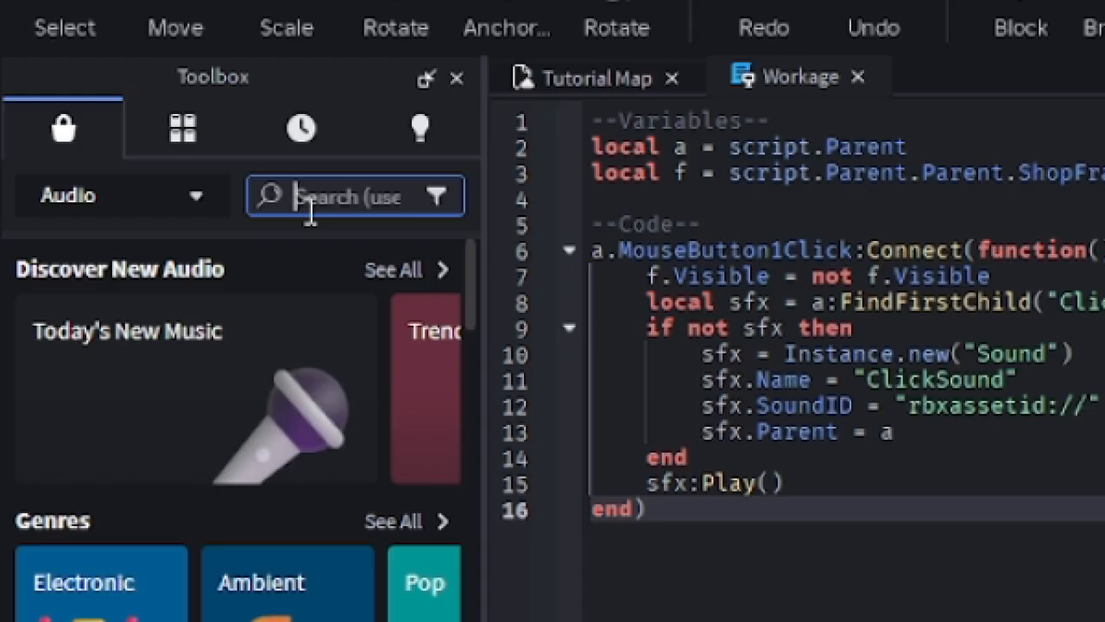
pyautogui.write('Click')
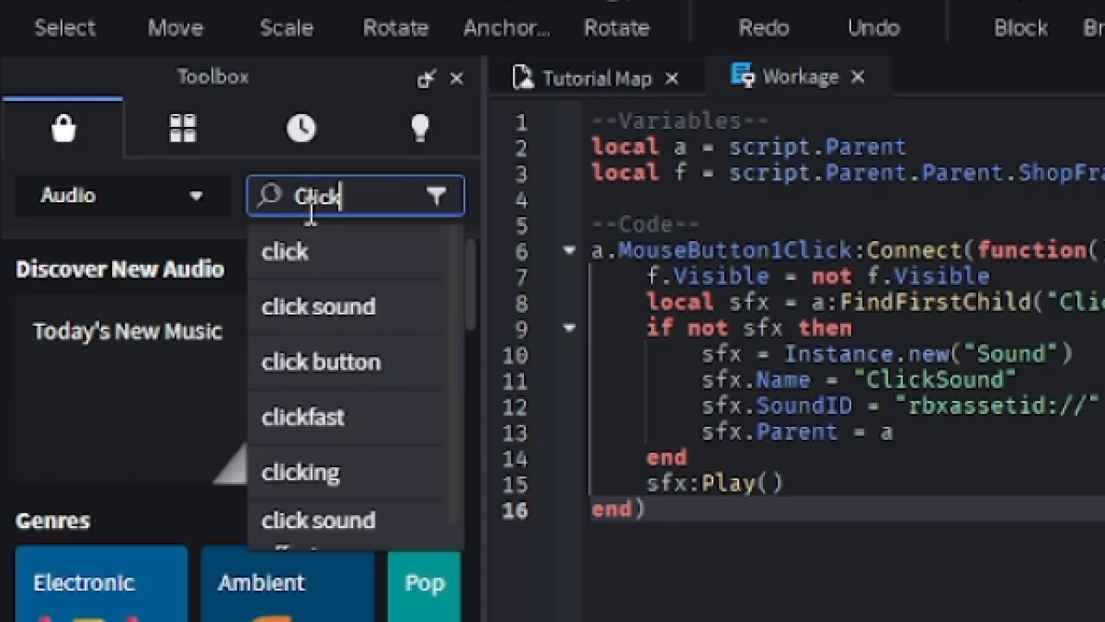
pyautogui.press('Return')
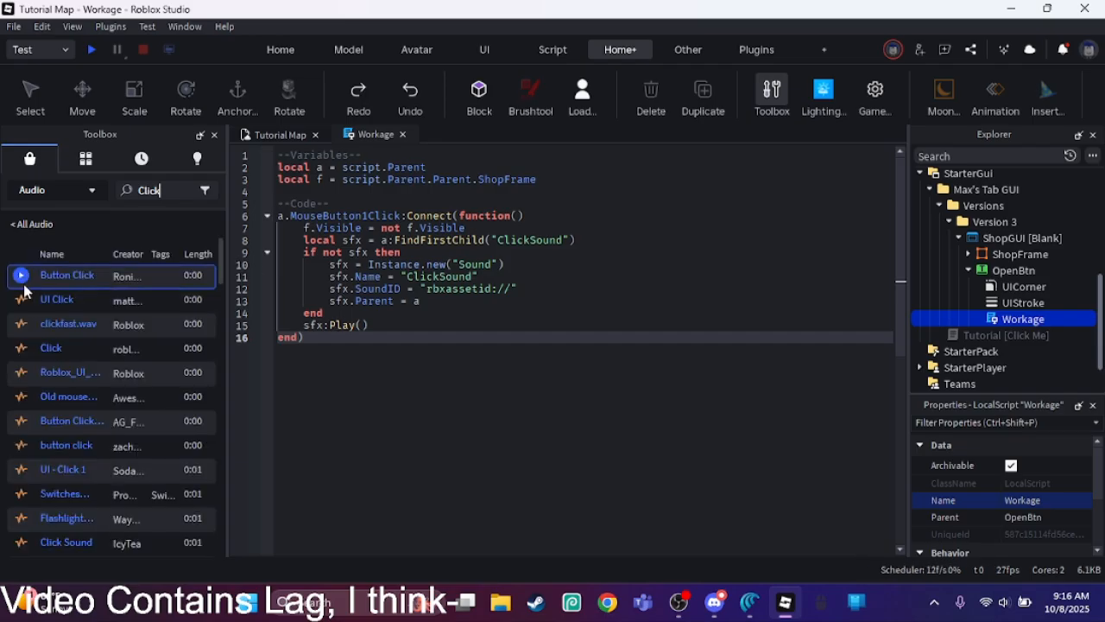
# Step: Preview the Button Click audio and insert it into OpenBtn
pyautogui.click(21, 277)
pyautogui.moveTo(21, 280)
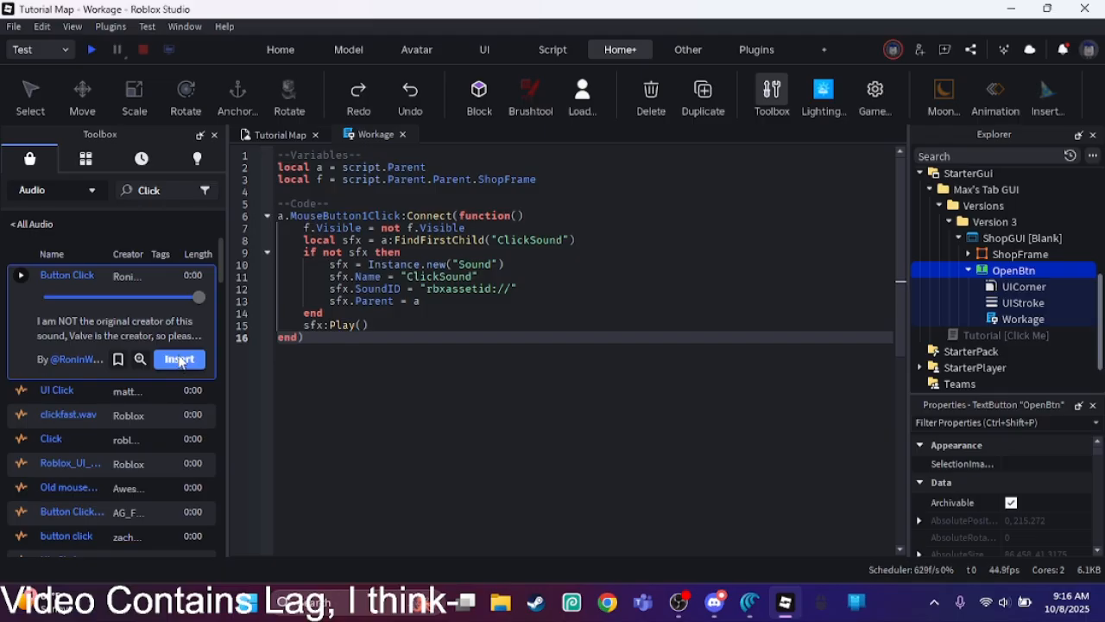
pyautogui.click(180, 359)
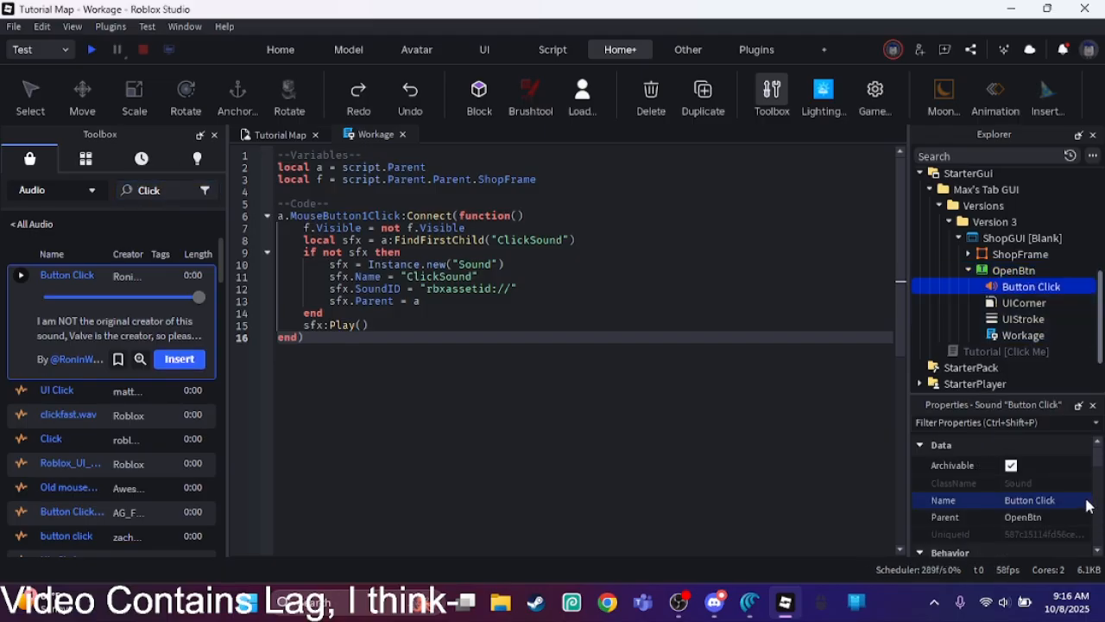
# Step: Copy the asset link from the AudioContent property of the inserted Button Click sound
pyautogui.scroll(-5, 1088, 506)
pyautogui.click(1077, 491)
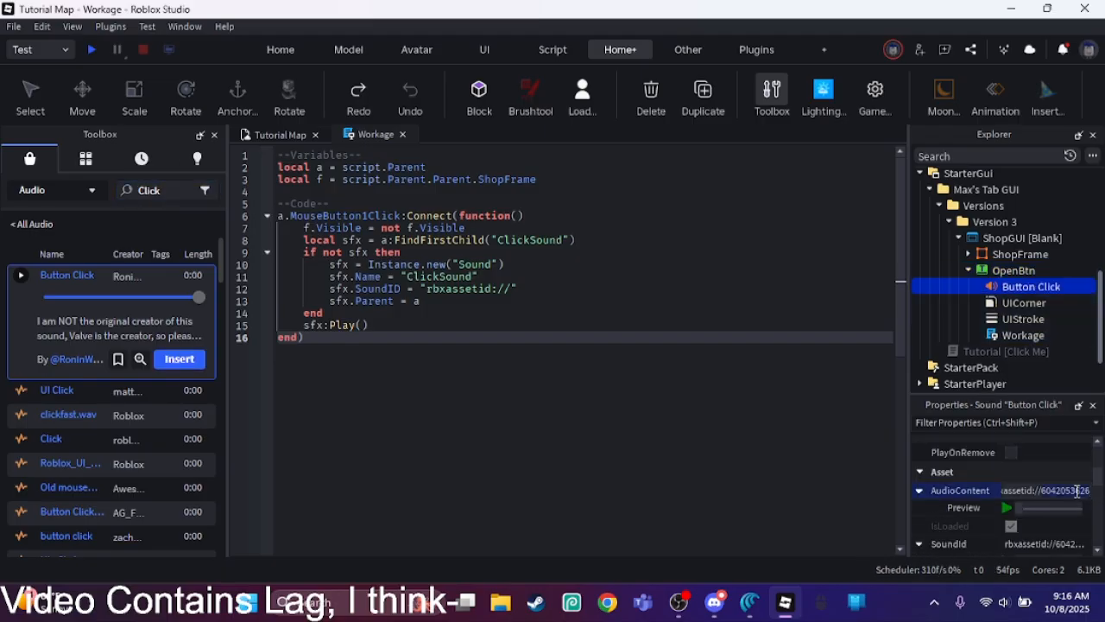
pyautogui.rightClick(1047, 498)
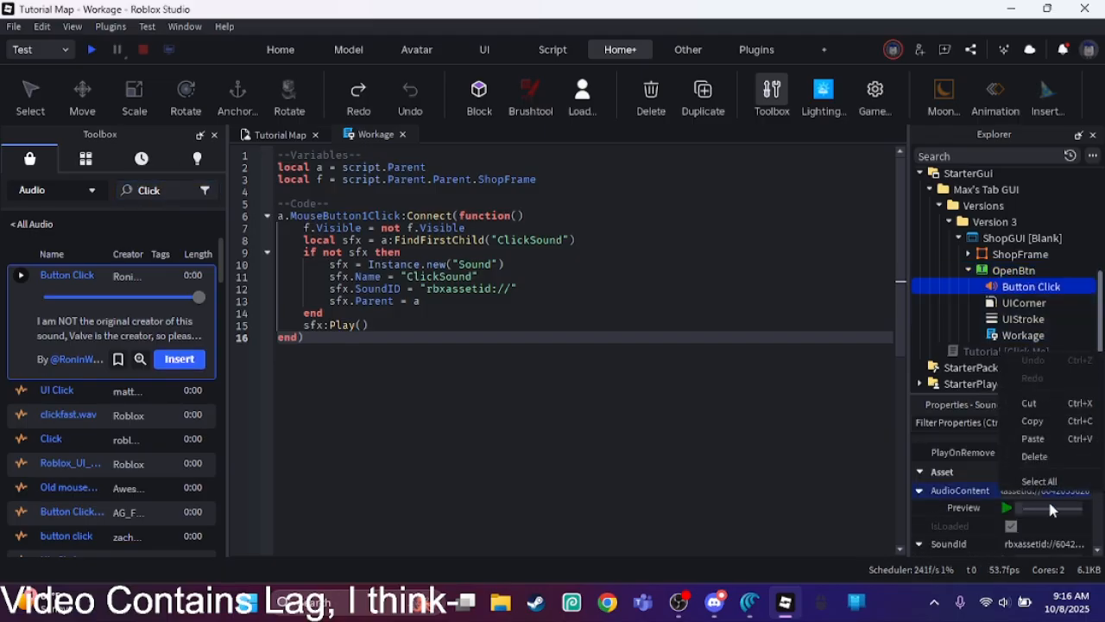
pyautogui.click(1033, 421)
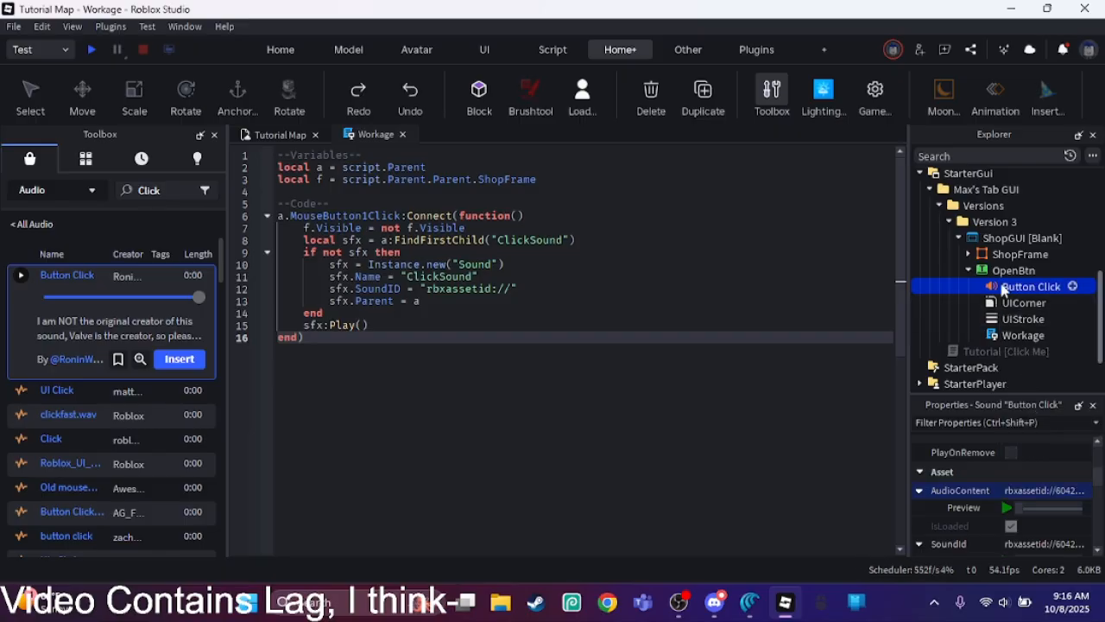
pyautogui.press('Delete')
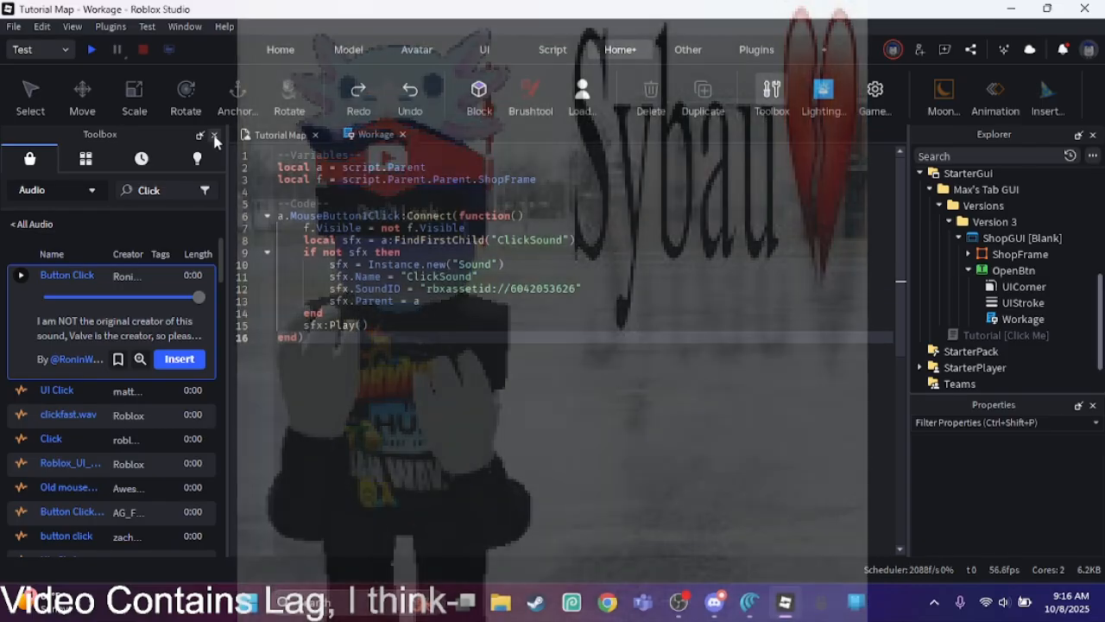
pyautogui.click(215, 140)
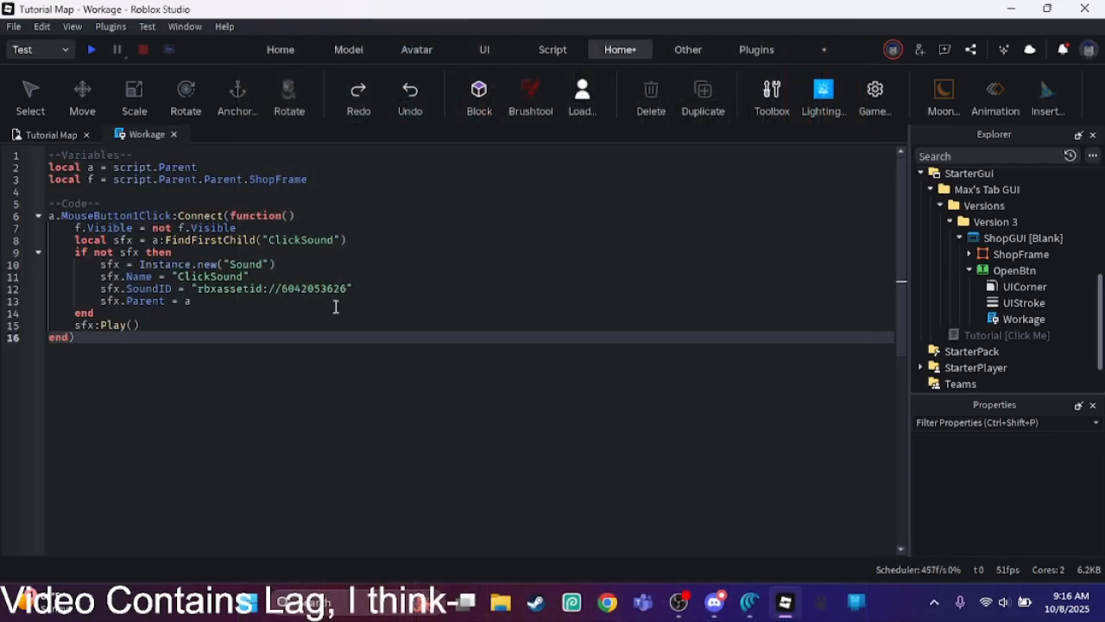
pyautogui.click(336, 306)
pyautogui.click(338, 348)
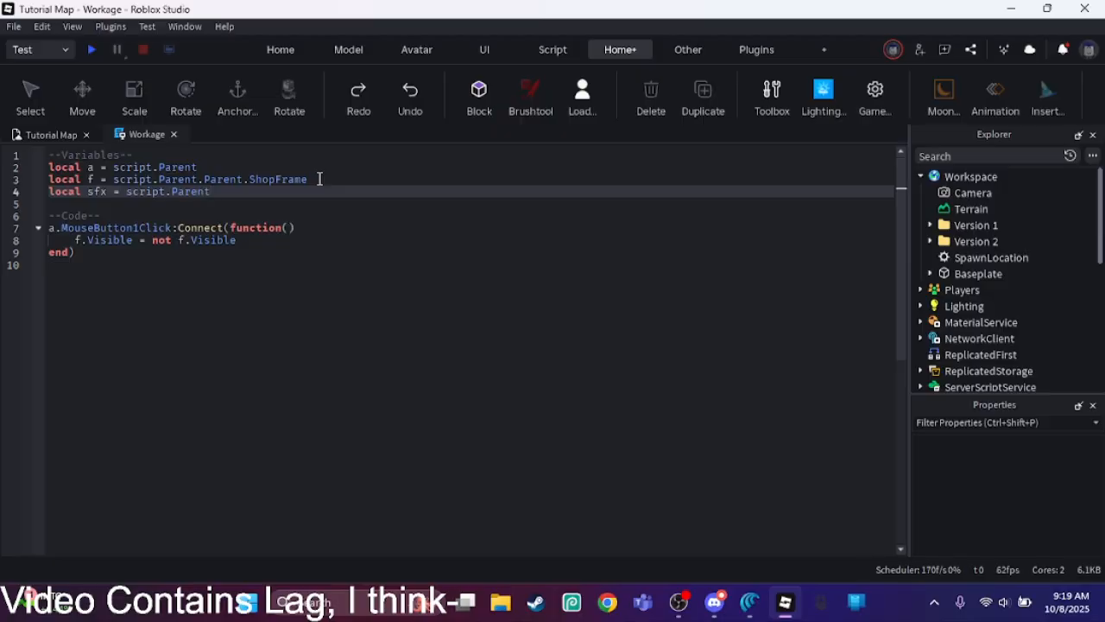
# Step: Extend the sfx variable to "script.Parent." and insert a Sound object under OpenBtn
pyautogui.write('.')
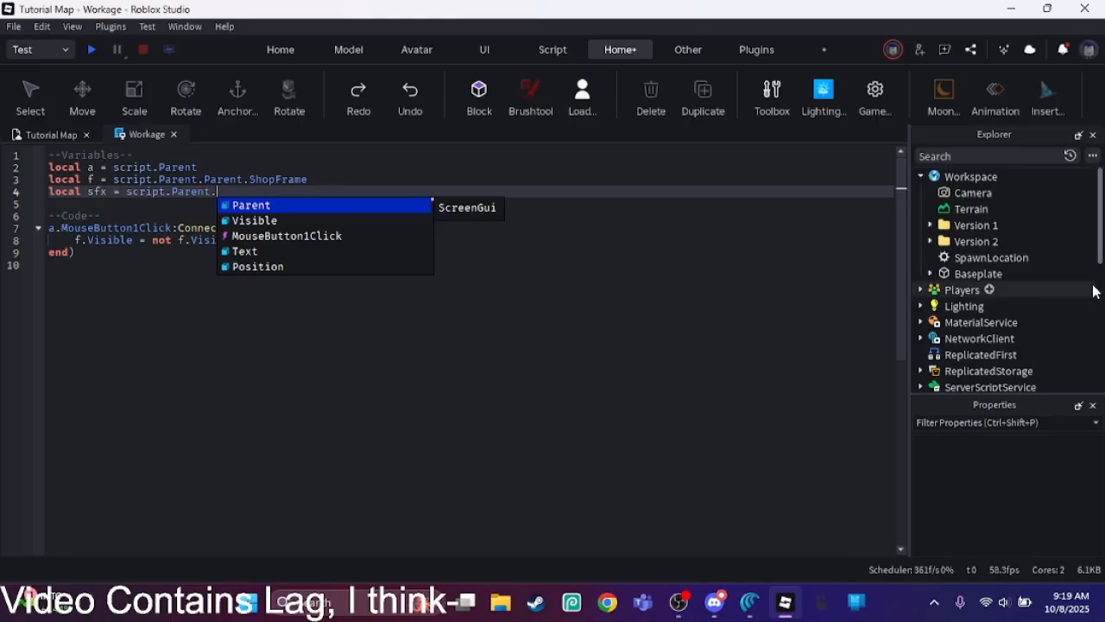
pyautogui.click(1101, 349)
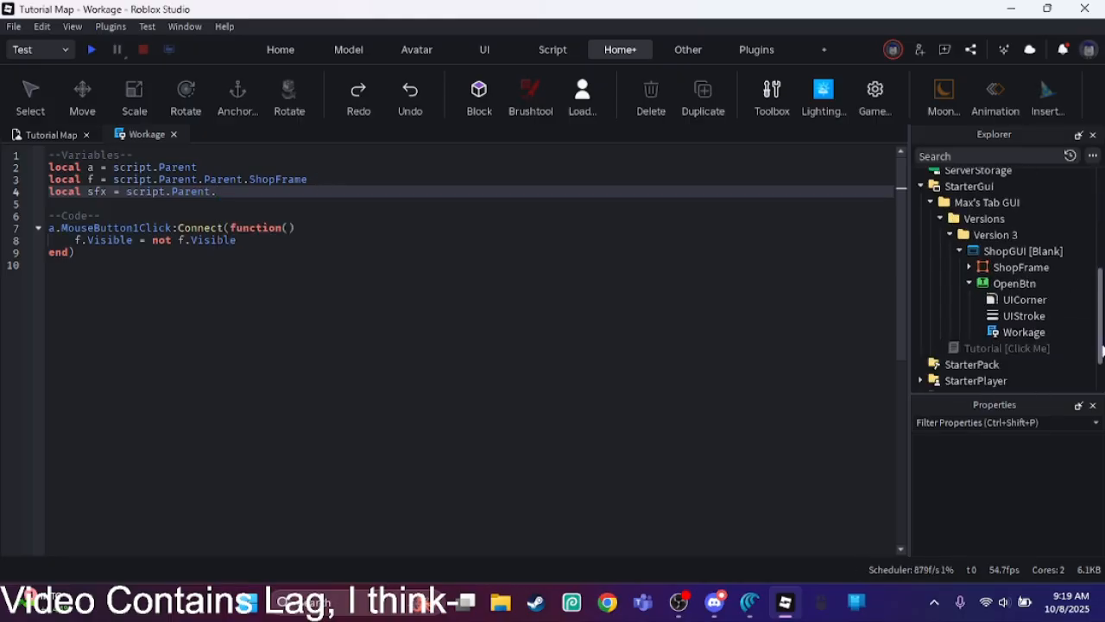
pyautogui.click(1045, 284)
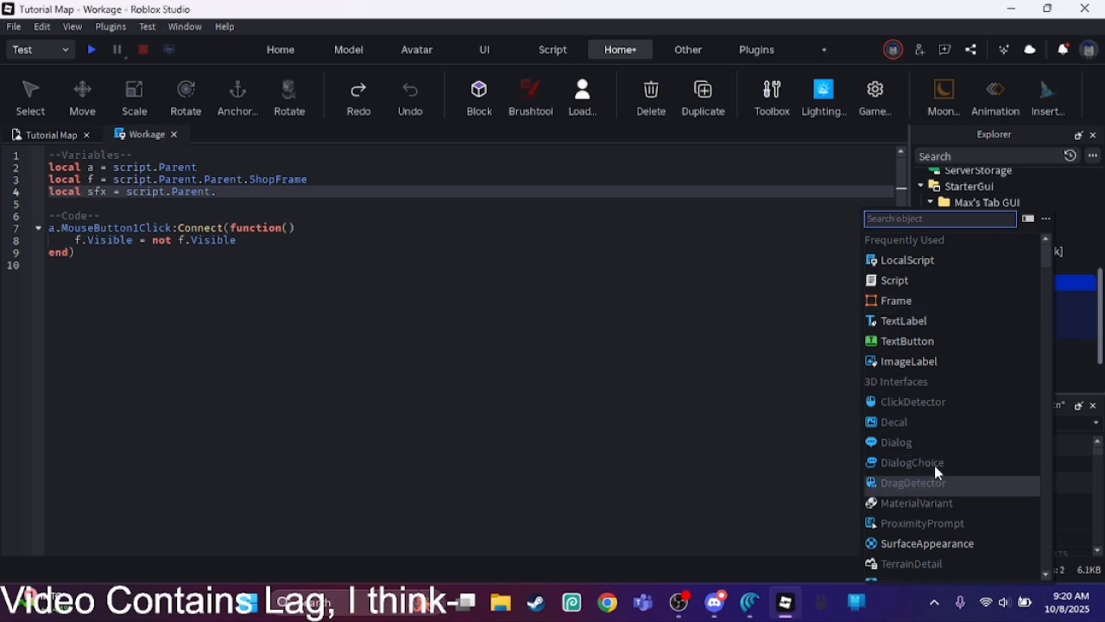
pyautogui.write('sound')
pyautogui.press('Return')
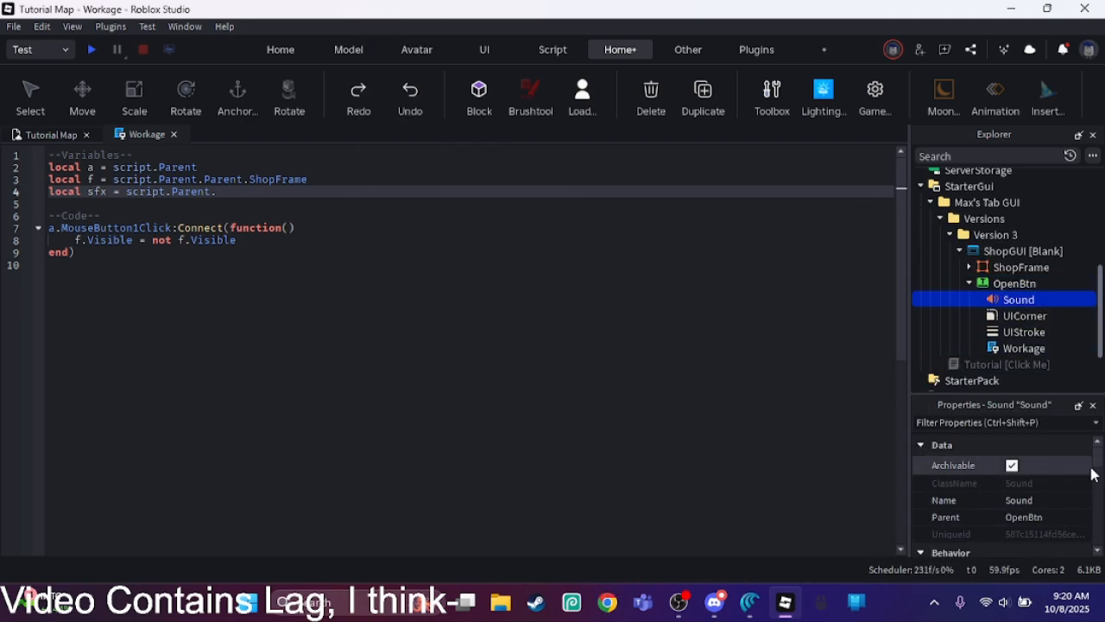
# Step: Set the new Sound's SoundId to the copied asset link and preview the sound
pyautogui.moveTo(1098, 460); pyautogui.dragTo(1099, 493)
pyautogui.click(1074, 480)
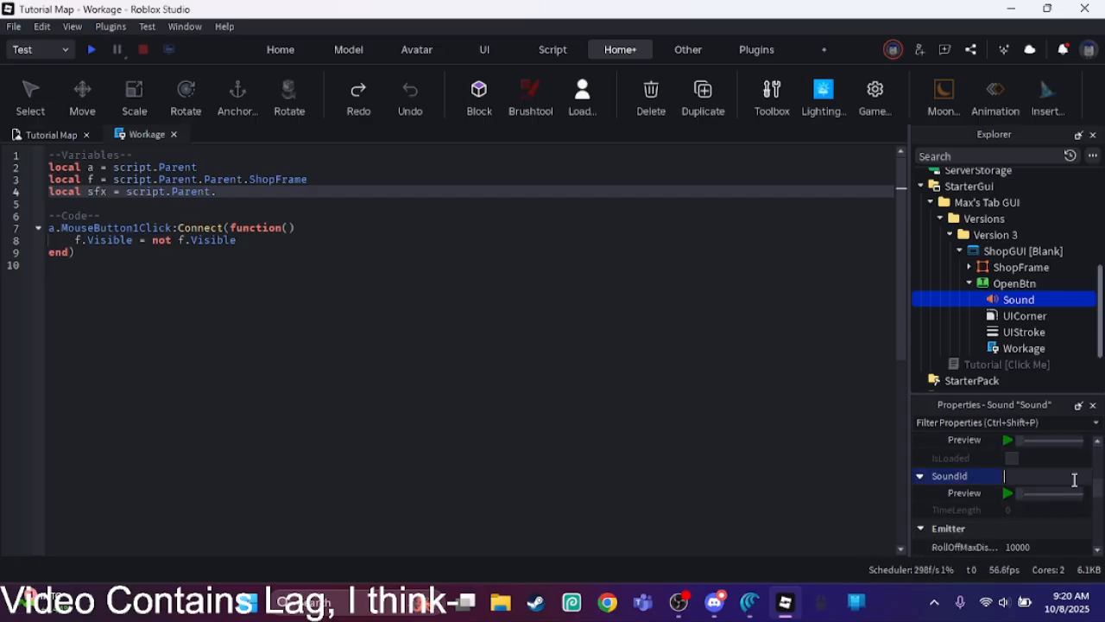
pyautogui.hotkey('ctrl', 'v')
pyautogui.press('Return')
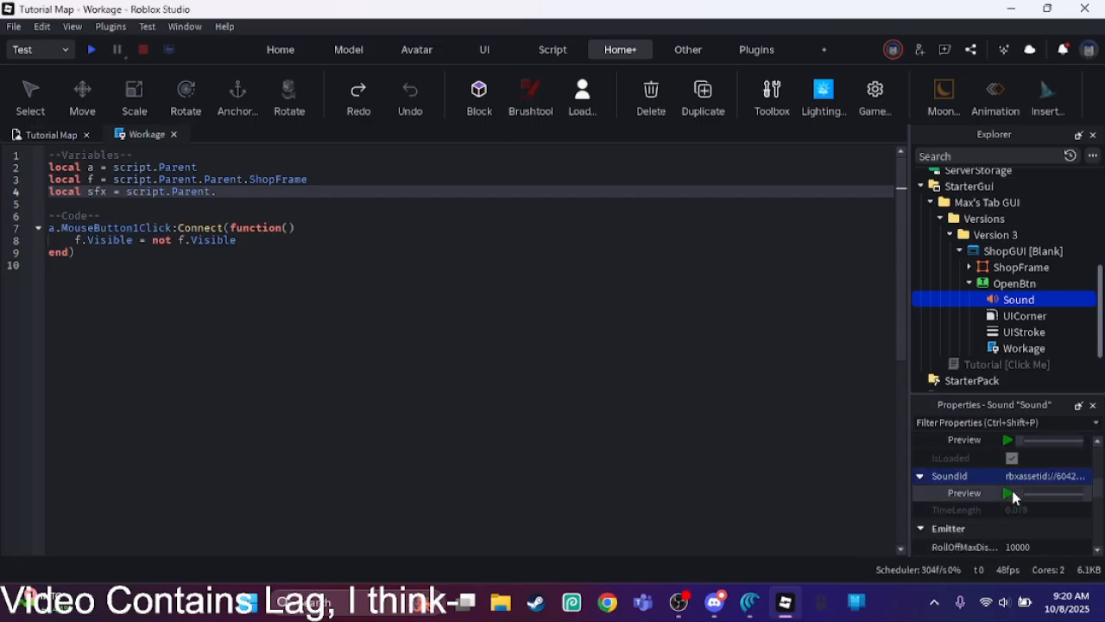
pyautogui.click(1012, 492)
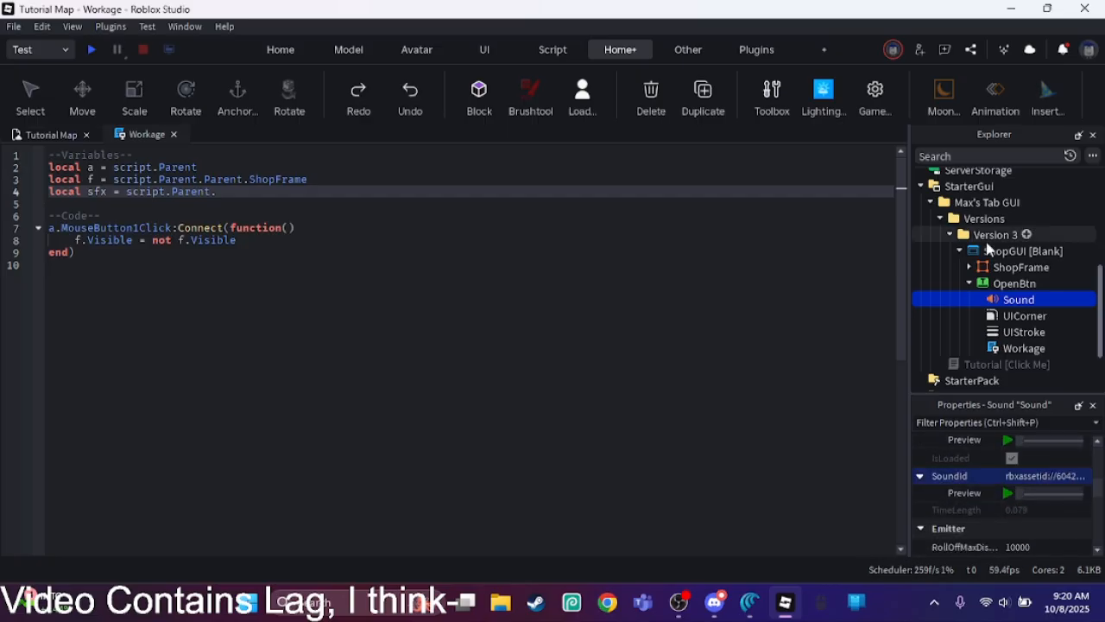
# Step: Set the Volume of the Sound under OpenBtn to 1
pyautogui.moveTo(1097, 486); pyautogui.dragTo(1097, 520)
pyautogui.click(1078, 516)
pyautogui.click(1078, 528)
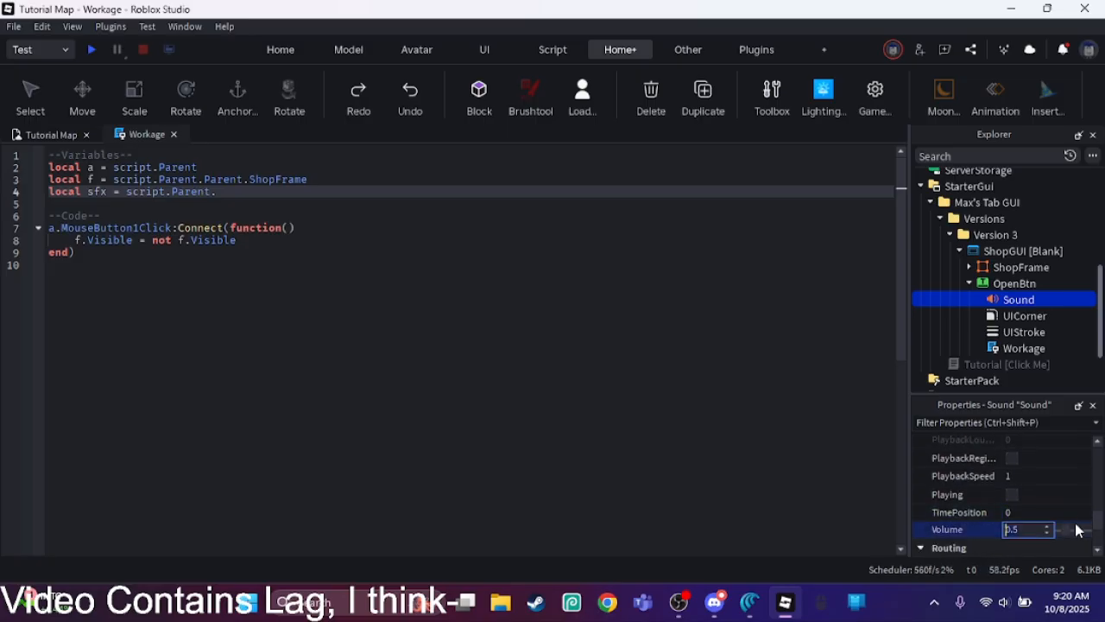
pyautogui.write('1')
pyautogui.press('Return')
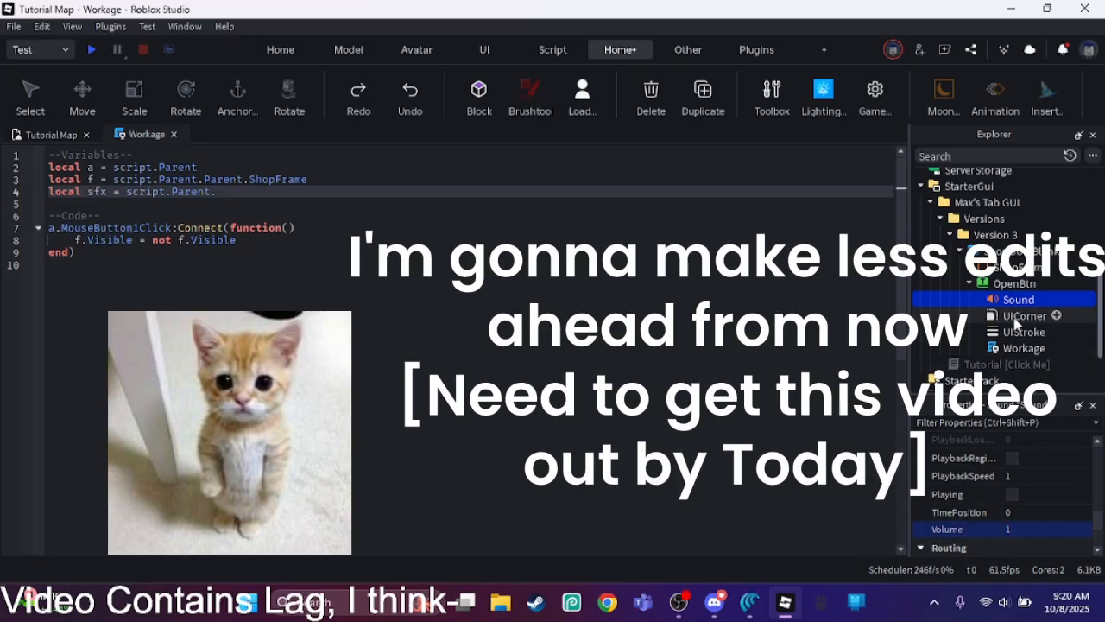
# Step: Rename the Sound under OpenBtn as "Click"
pyautogui.scroll(2, 1099, 509)
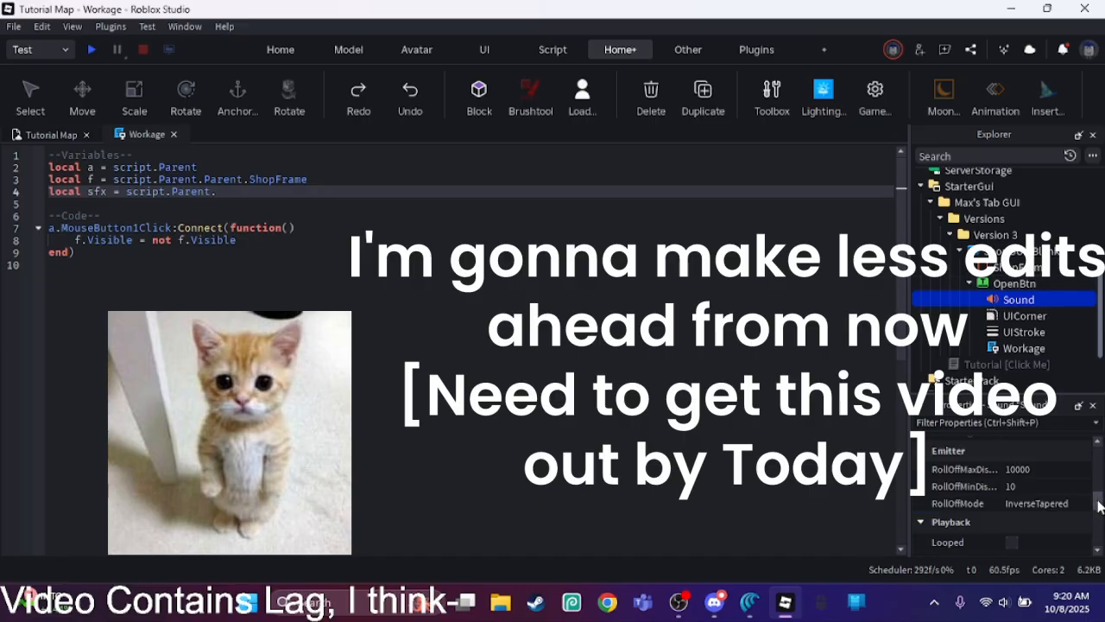
pyautogui.moveTo(1099, 507); pyautogui.dragTo(1096, 458)
pyautogui.click(1070, 485)
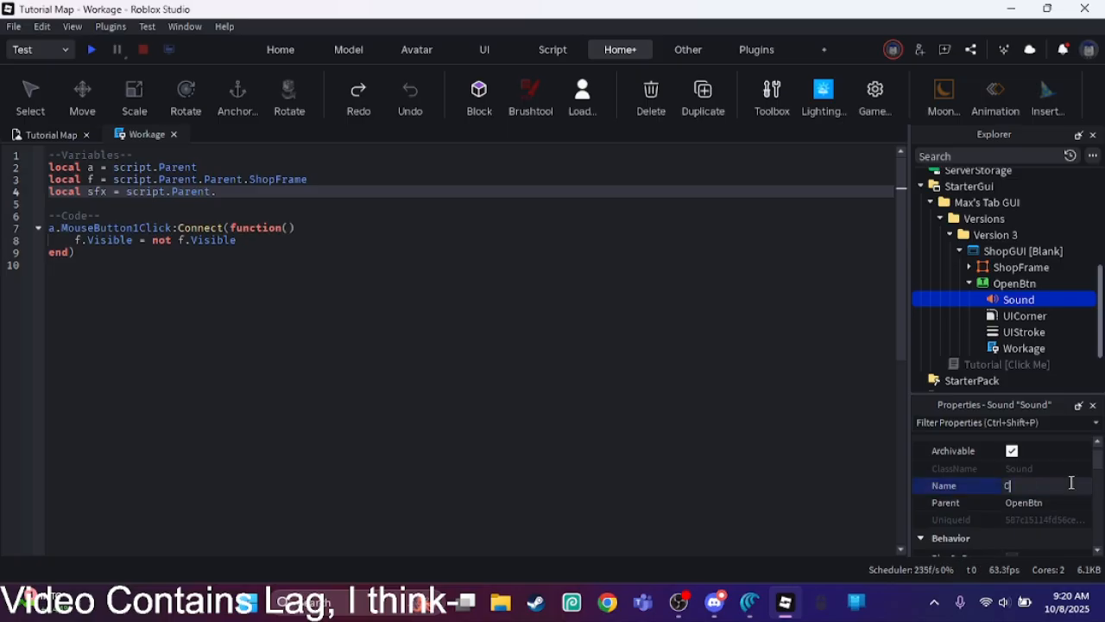
pyautogui.press('Return')
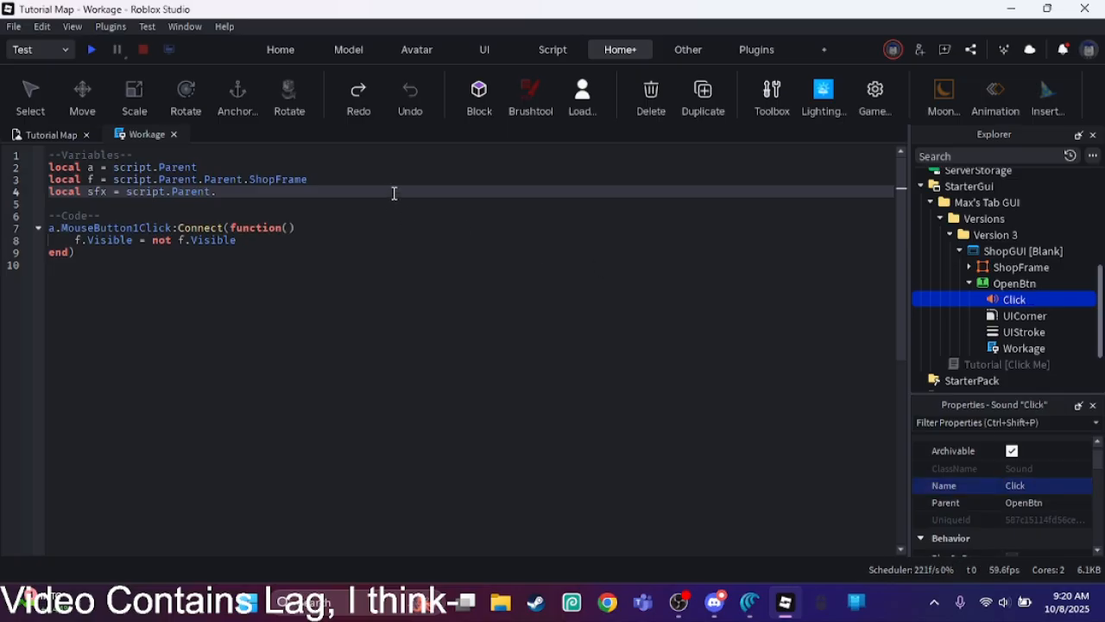
# Step: Complete the sfx variable as script.Parent.Click, add sfx:Play() below the visibility toggle in the MouseButton1Click function, and close the script
pyautogui.write('Click')
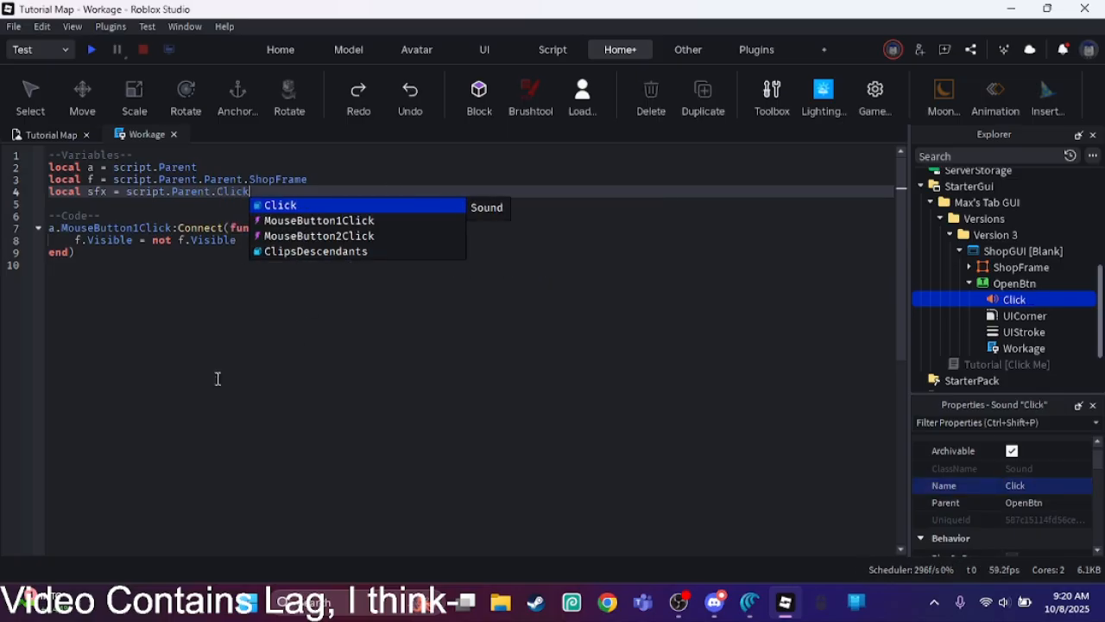
pyautogui.click(214, 373)
pyautogui.click(315, 240)
pyautogui.press('Return')
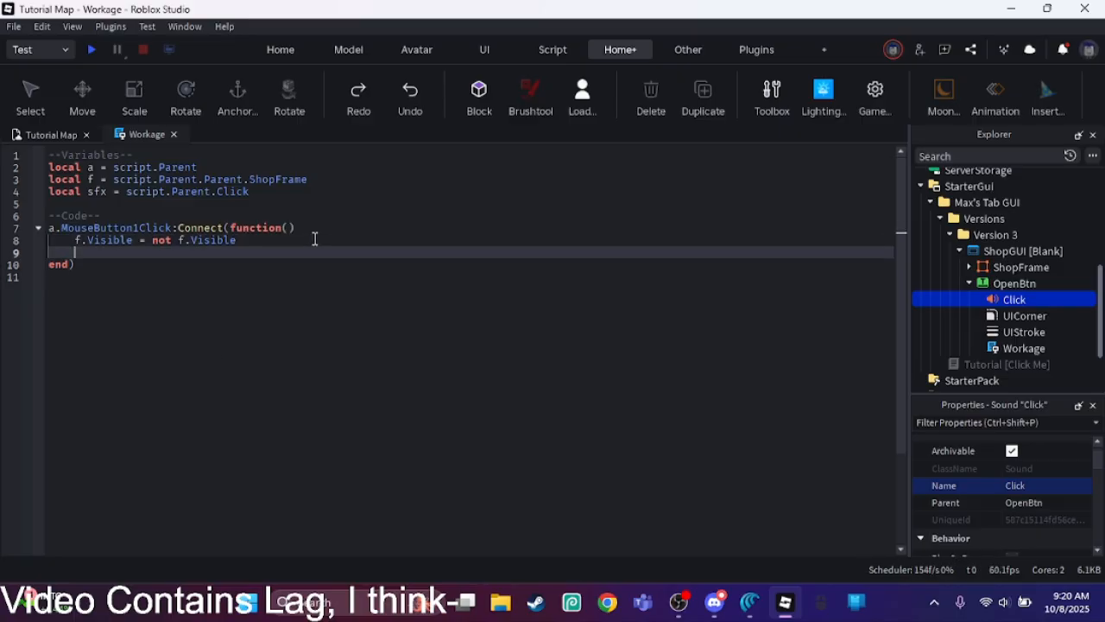
pyautogui.write('sfx:Play(')
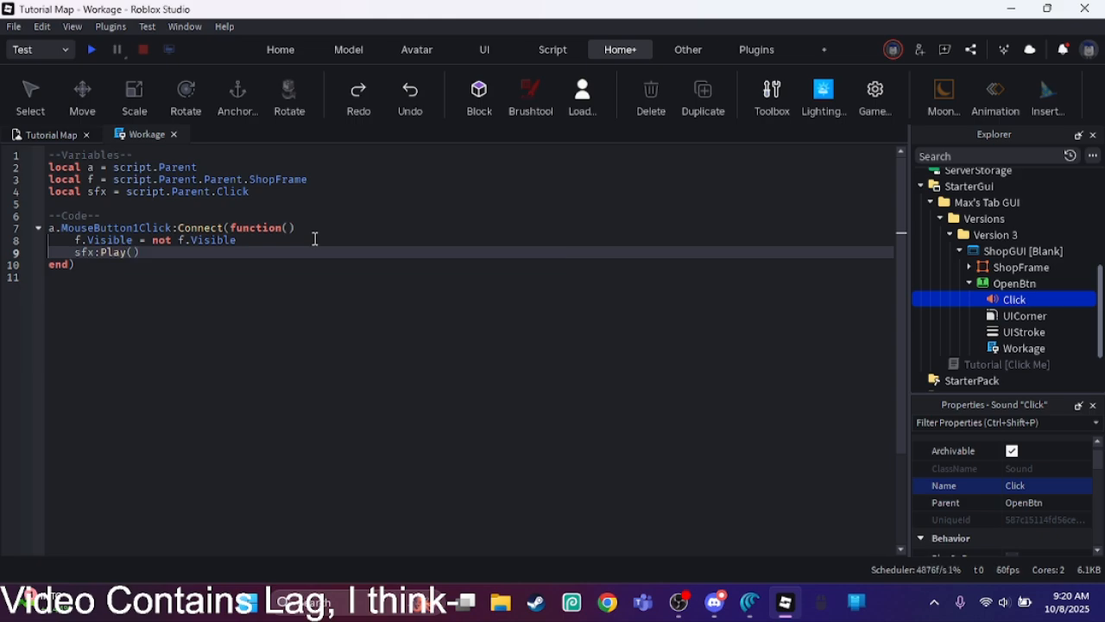
pyautogui.click(323, 296)
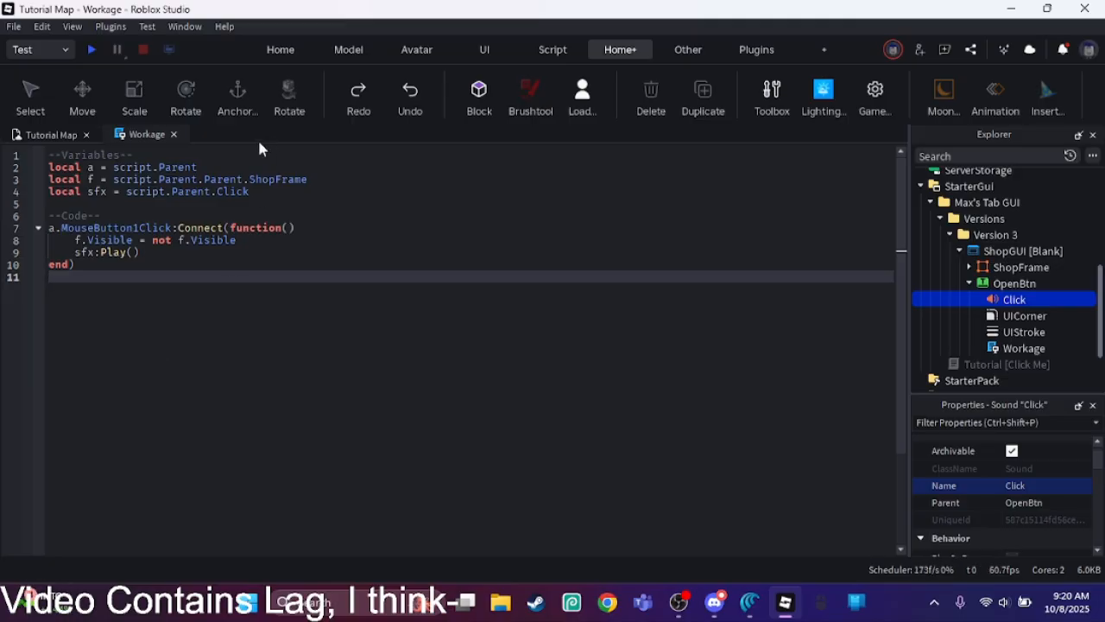
pyautogui.click(175, 133)
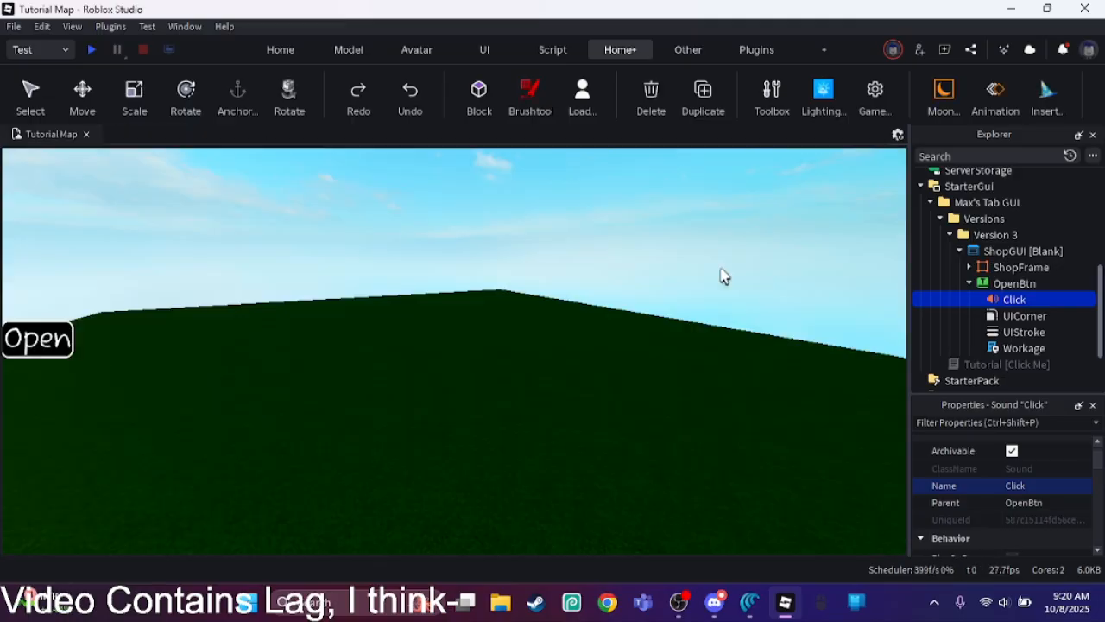
# Step: Rename the ShopGUI [Blank] ScreenGui in the Version 3 folder as "ShopGUI [10/8/25]"
pyautogui.moveTo(719, 246); pyautogui.dragTo(724, 257, button='right')
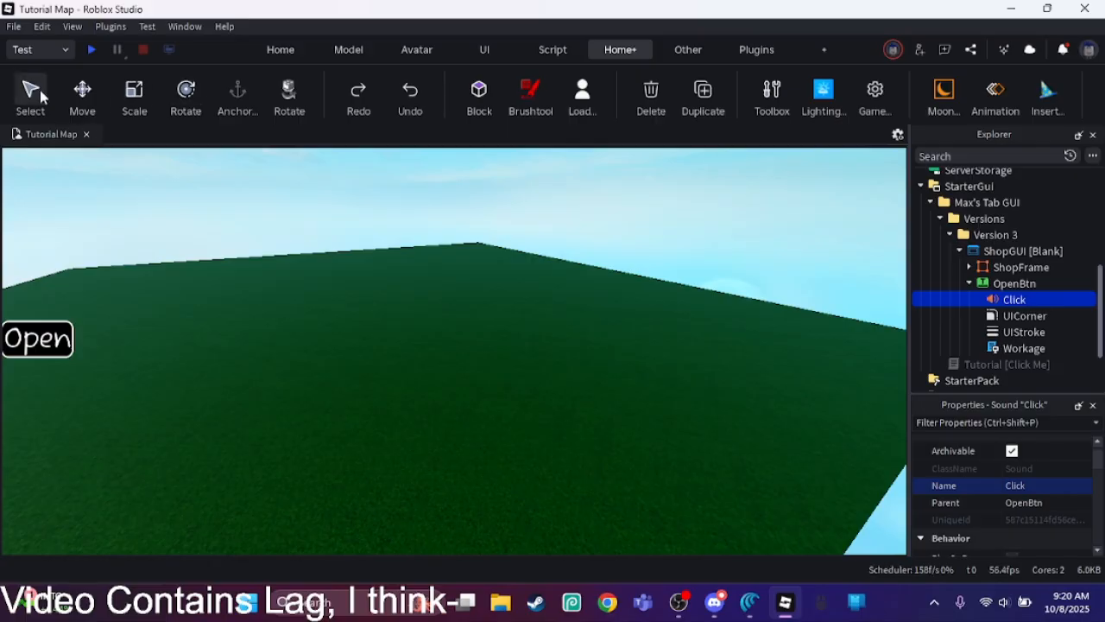
pyautogui.click(153, 214)
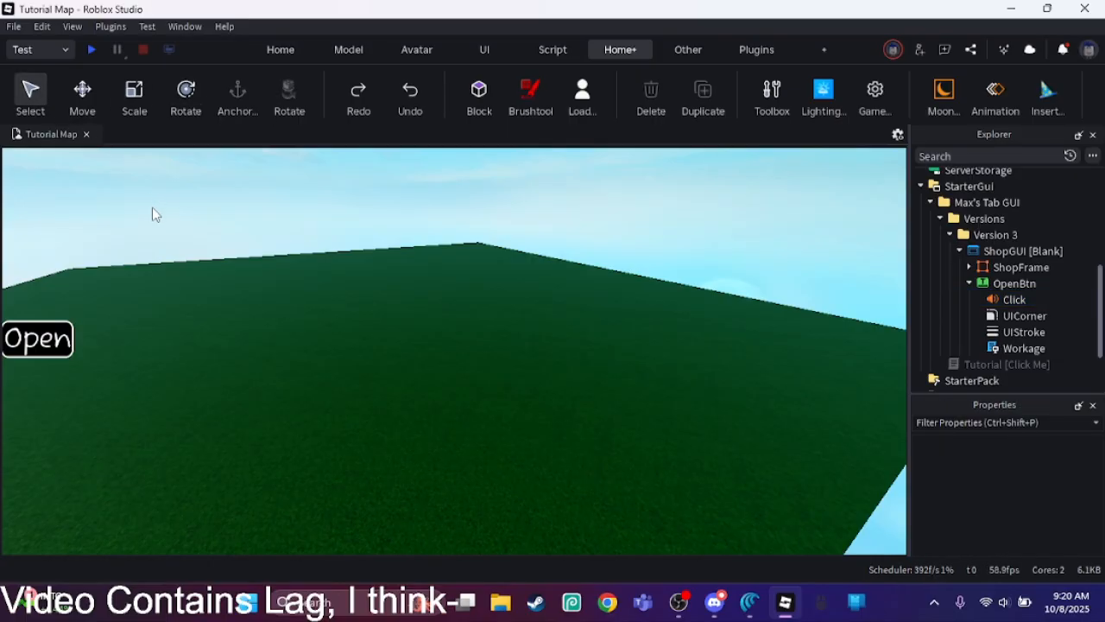
pyautogui.click(1014, 250)
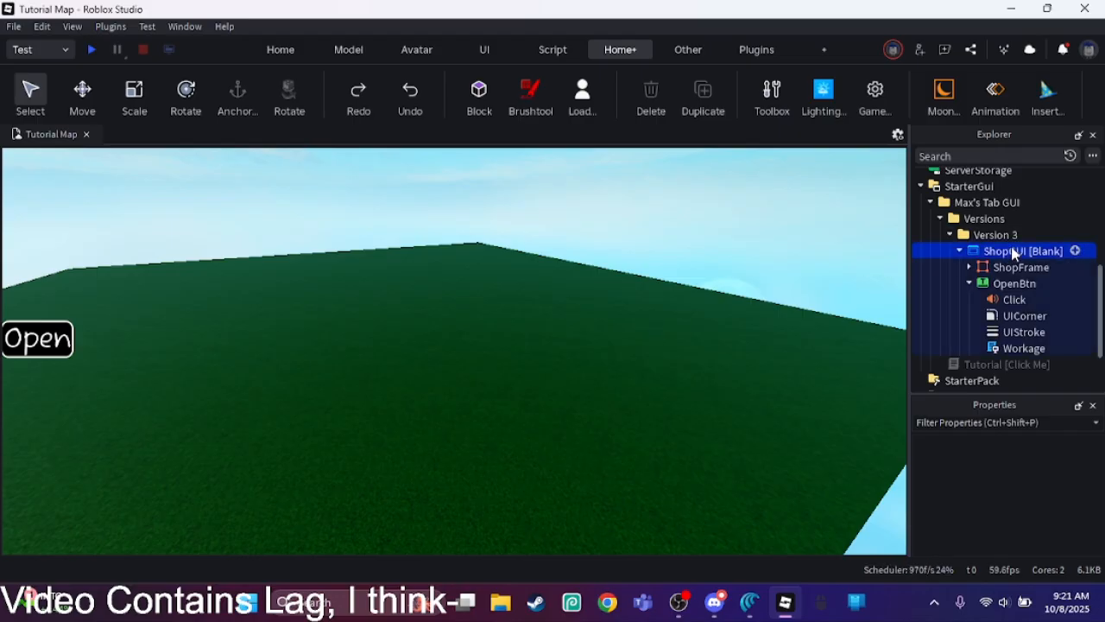
pyautogui.scroll(-3, 1101, 492)
pyautogui.scroll(-1, 1101, 492)
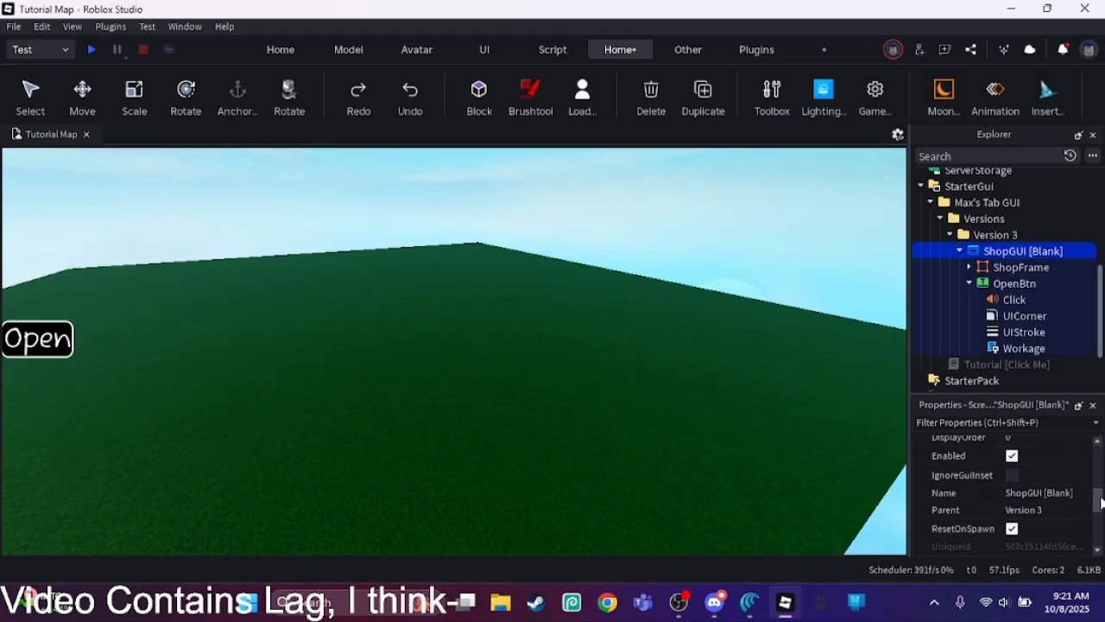
pyautogui.click(1075, 493)
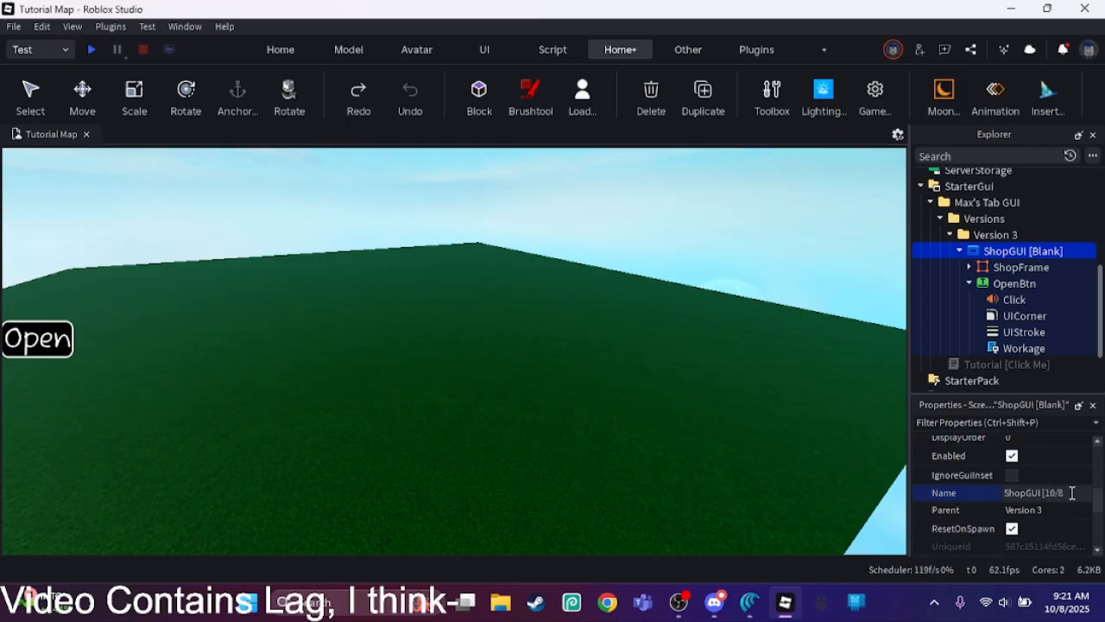
pyautogui.write('5]')
pyautogui.press('Return')
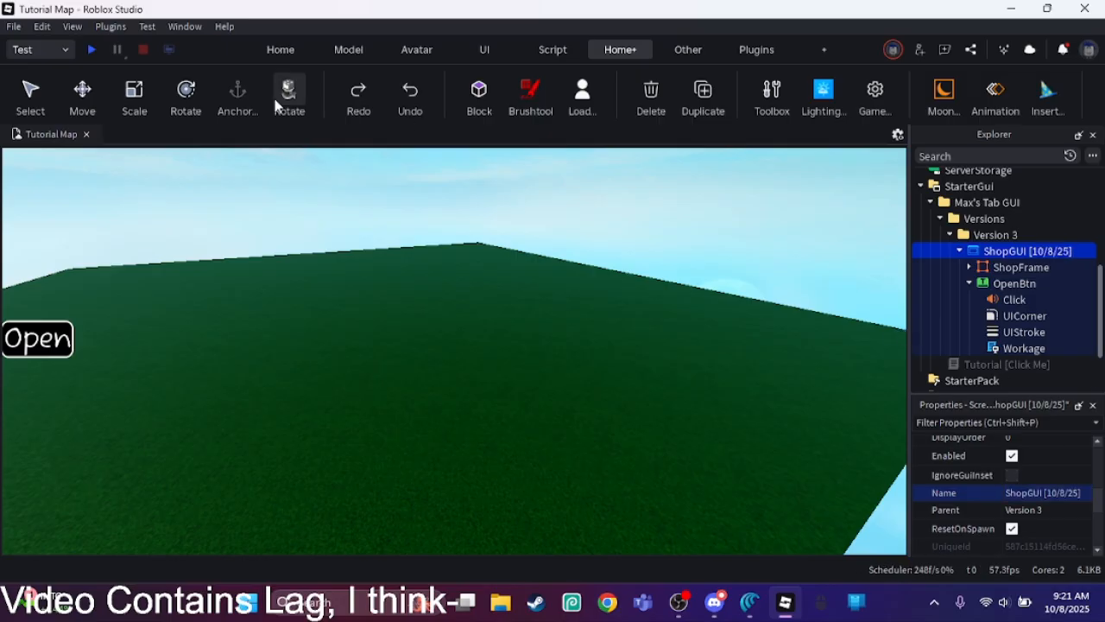
# Step: Resize OpenBtn to about 65 x 60 pixels and place it at the screen's left edge, about 185 pixels below the top
pyautogui.click(58, 204)
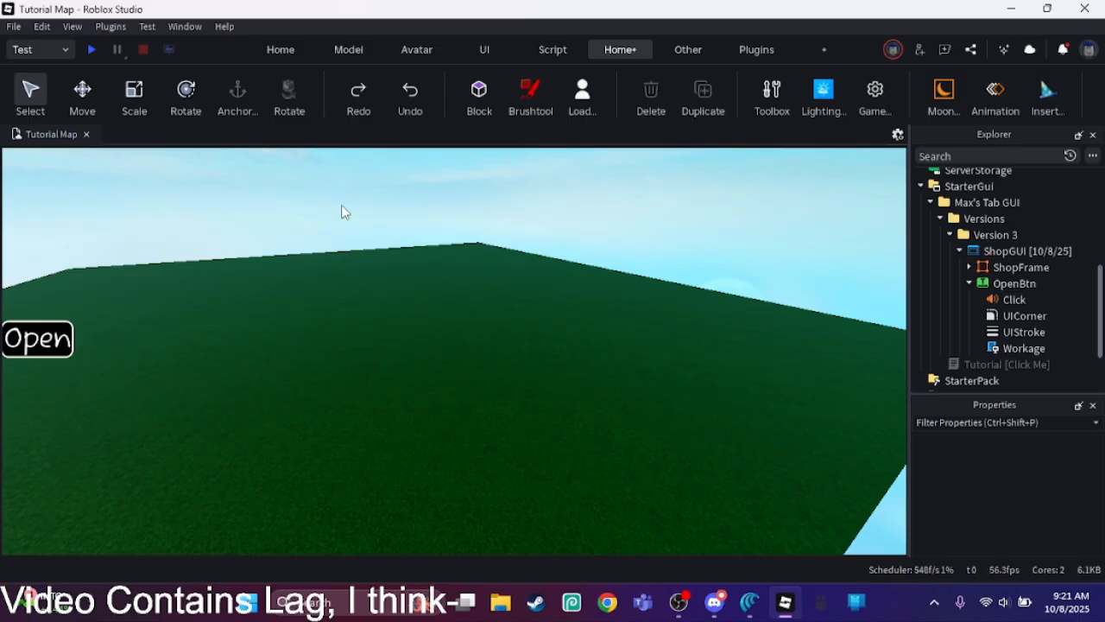
pyautogui.moveTo(324, 256); pyautogui.dragTo(342, 258, button='right')
pyautogui.press('w')
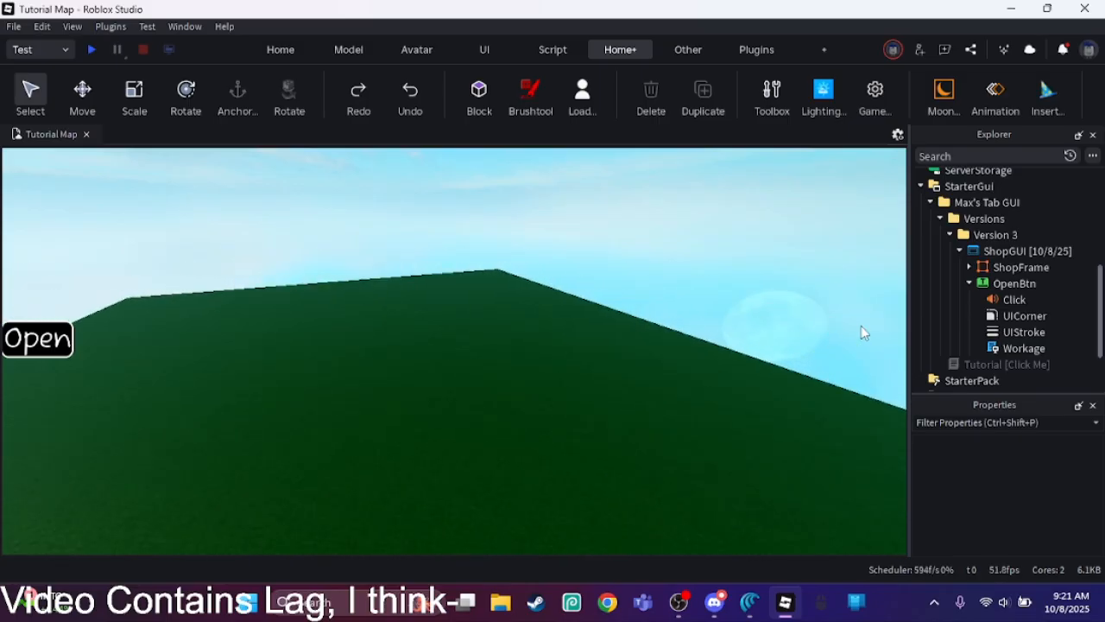
pyautogui.click(1008, 283)
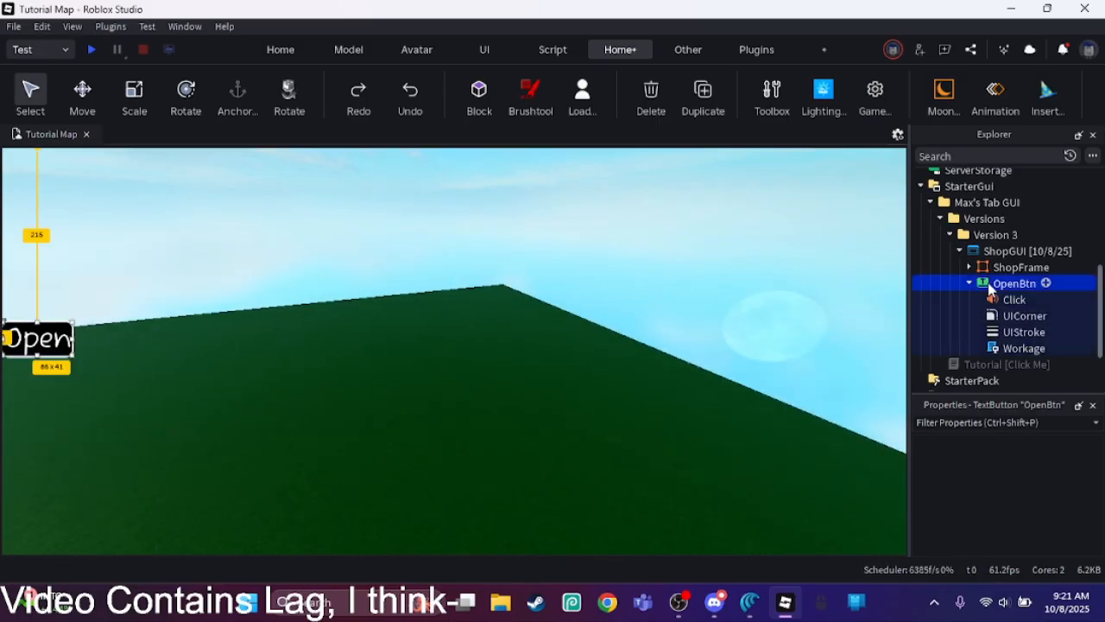
pyautogui.moveTo(57, 339)
pyautogui.mouseDown()
pyautogui.moveTo(62, 319)
pyautogui.moveTo(20, 362)
pyautogui.moveTo(56, 350)
pyautogui.mouseUp()
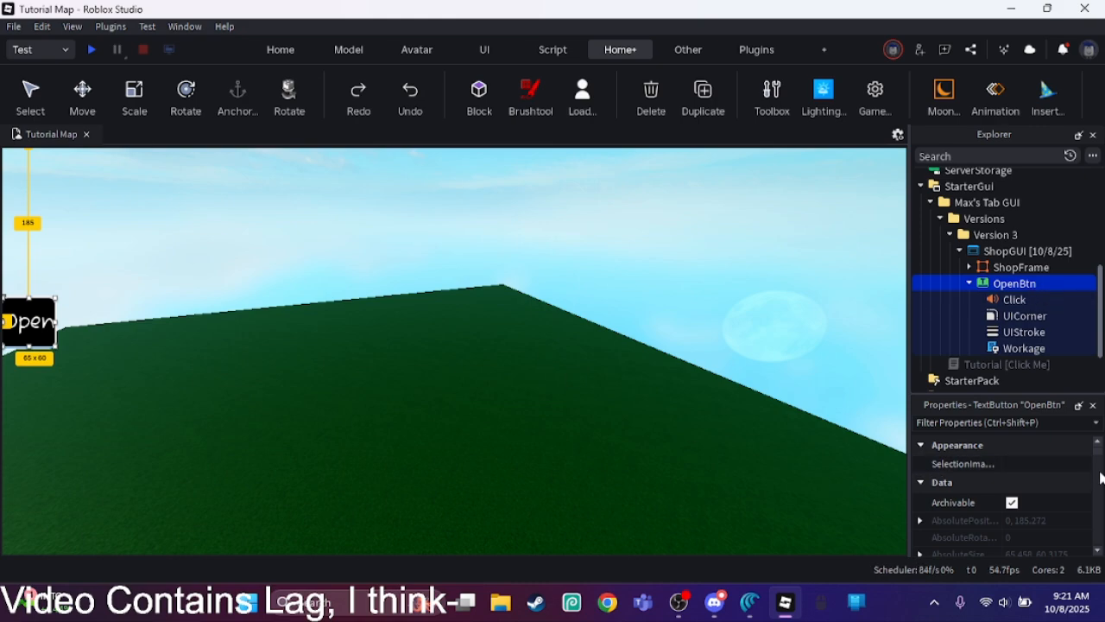
# Step: Set OpenBtn's BackgroundTransparency to 0.1
pyautogui.scroll(-6, 1096, 461)
pyautogui.scroll(3, 1091, 470)
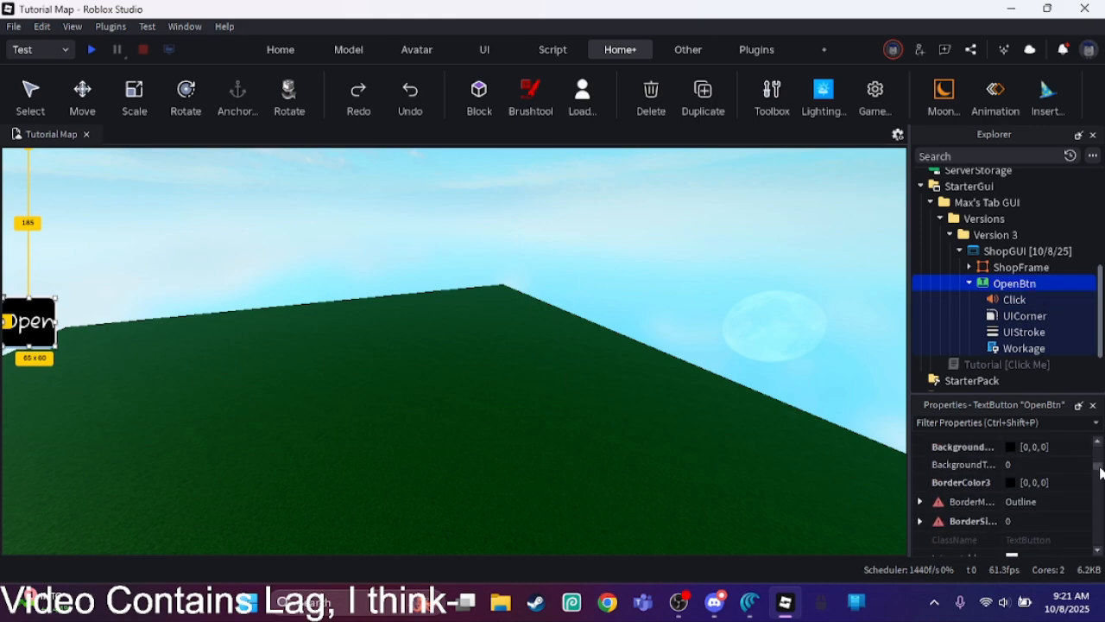
pyautogui.click(1088, 470)
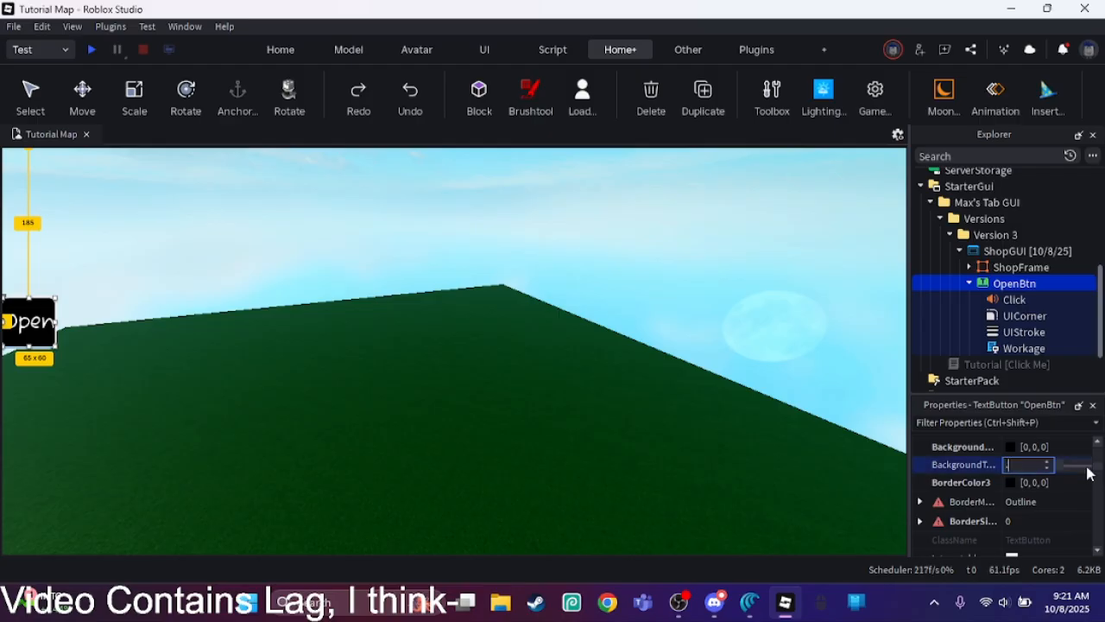
pyautogui.press('Return')
# Step: Insert a UIGradient under OpenBtn
pyautogui.click(1043, 285)
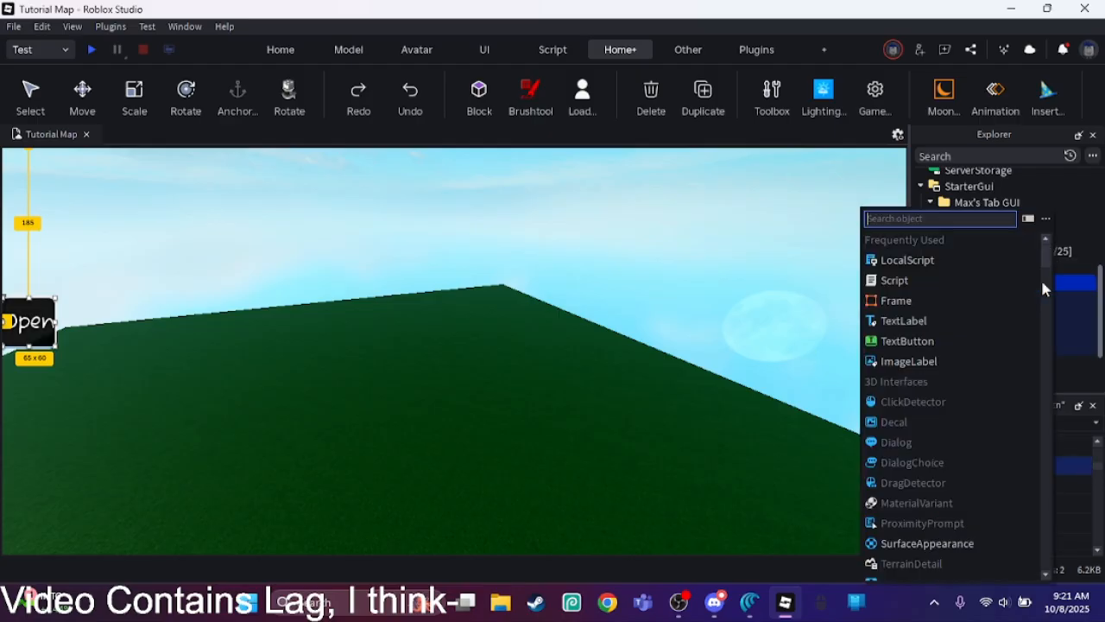
pyautogui.write('uigr')
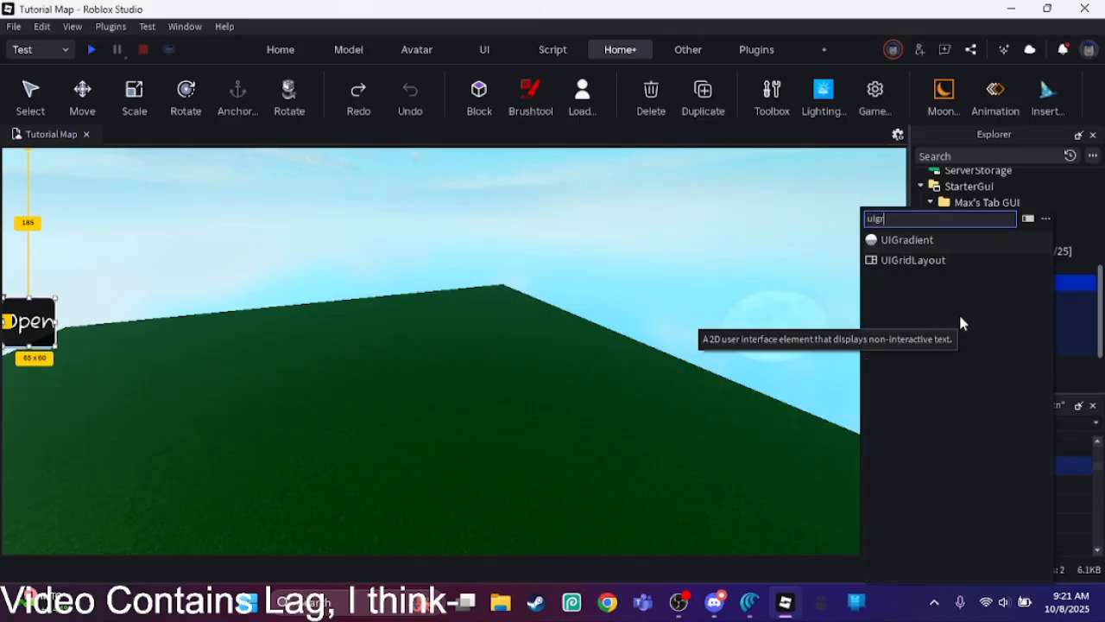
pyautogui.press('Return')
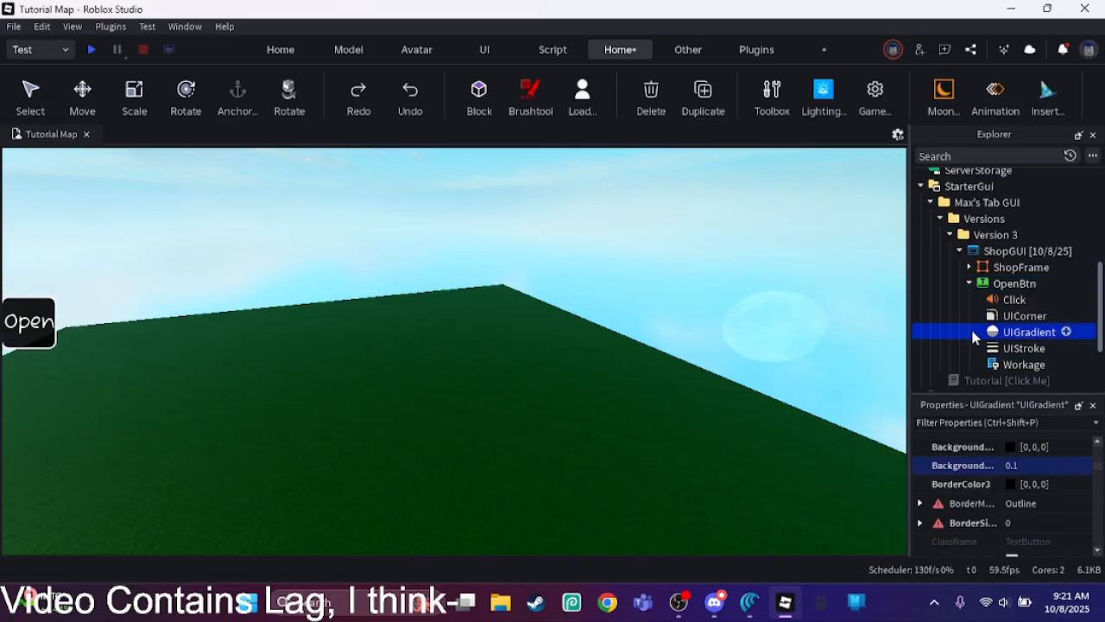
pyautogui.moveTo(1103, 480); pyautogui.dragTo(1102, 450)
pyautogui.click(1078, 465)
pyautogui.click(1082, 466)
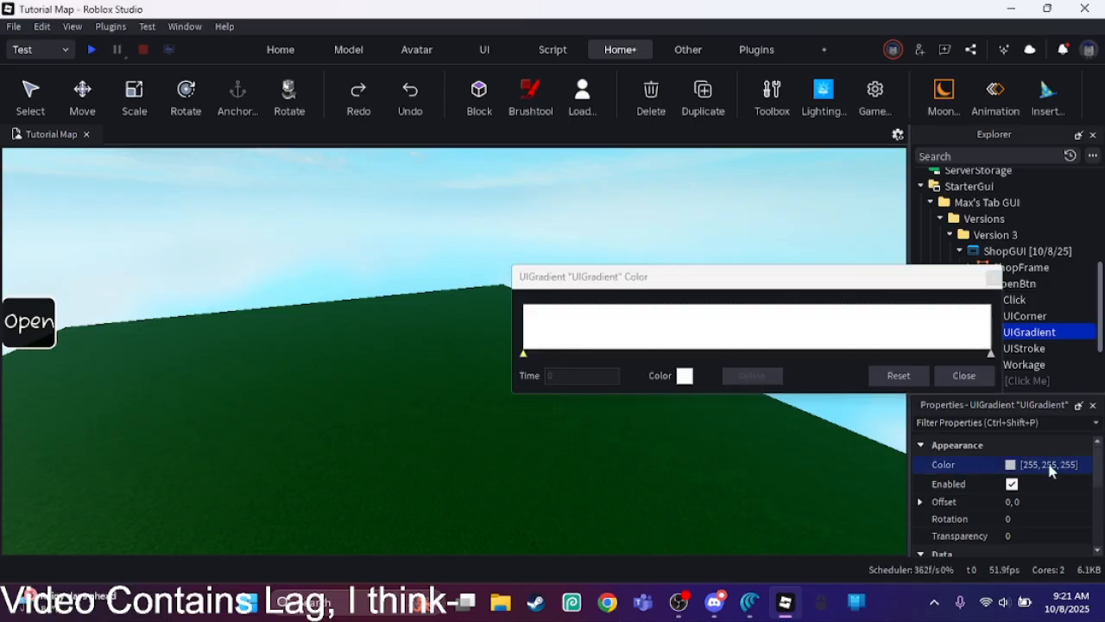
pyautogui.click(989, 354)
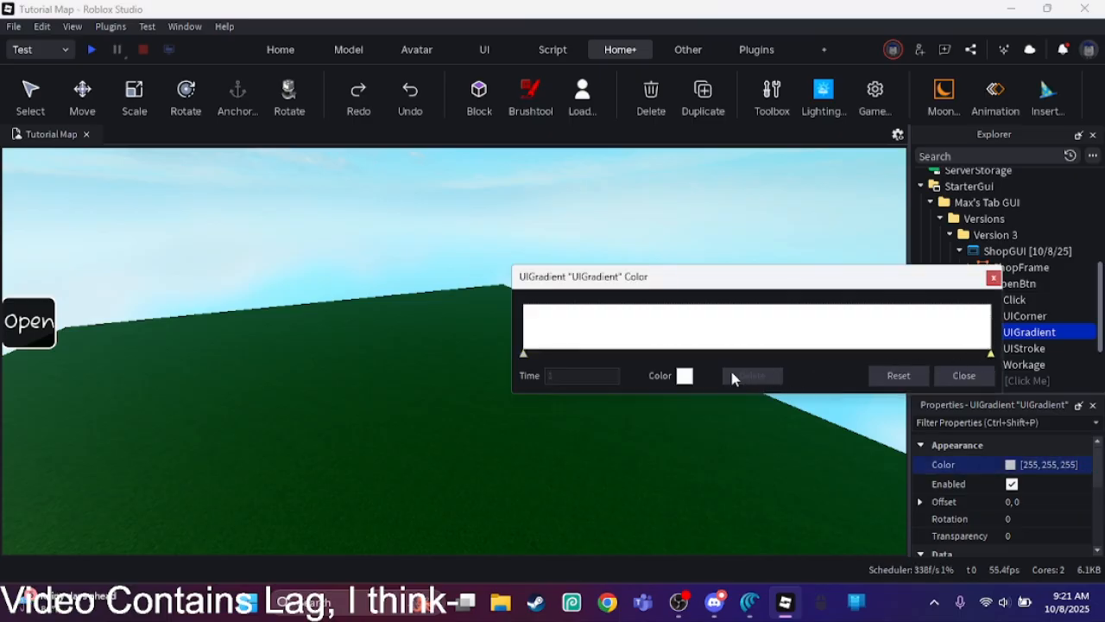
pyautogui.click(684, 375)
pyautogui.moveTo(740, 309); pyautogui.dragTo(742, 352)
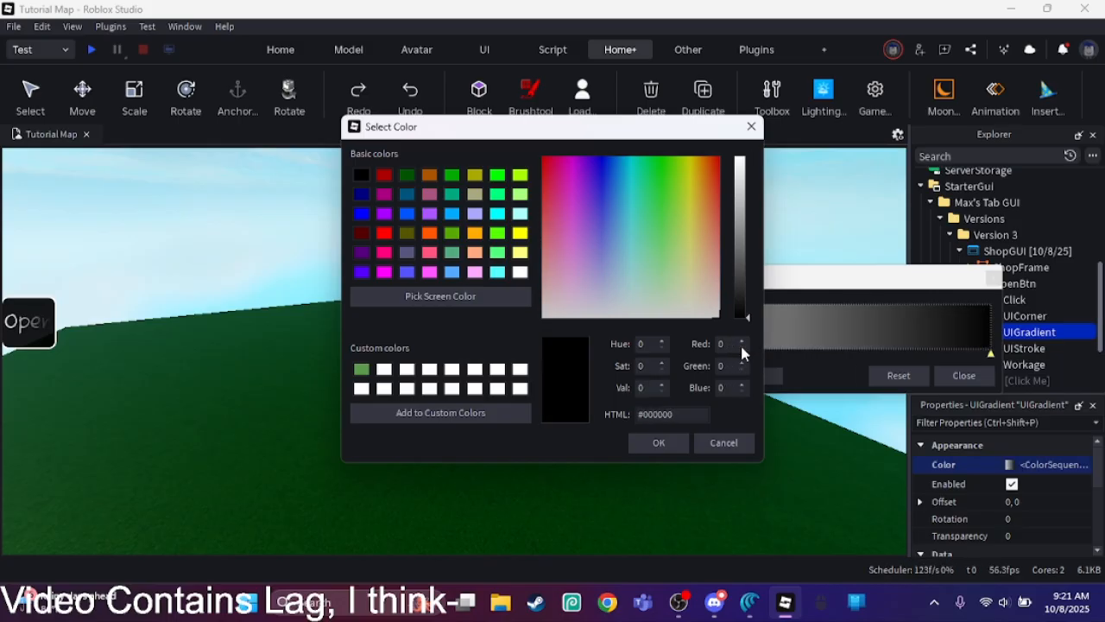
pyautogui.click(727, 448)
pyautogui.click(980, 371)
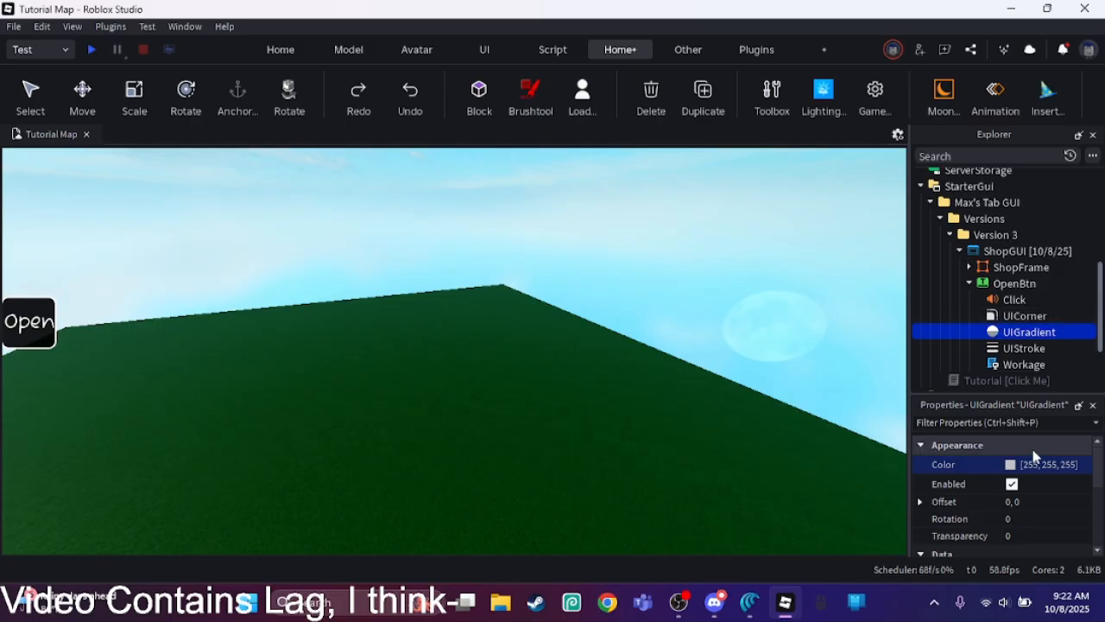
# Step: Set the UIGradient's Rotation to 90
pyautogui.click(1053, 513)
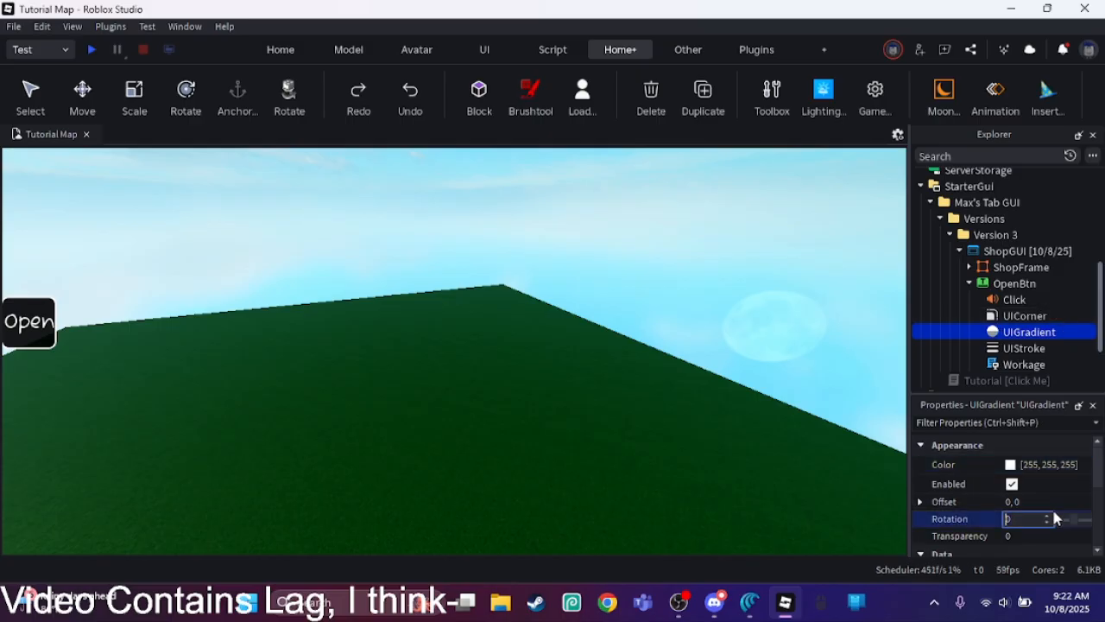
pyautogui.write('90')
pyautogui.press('Return')
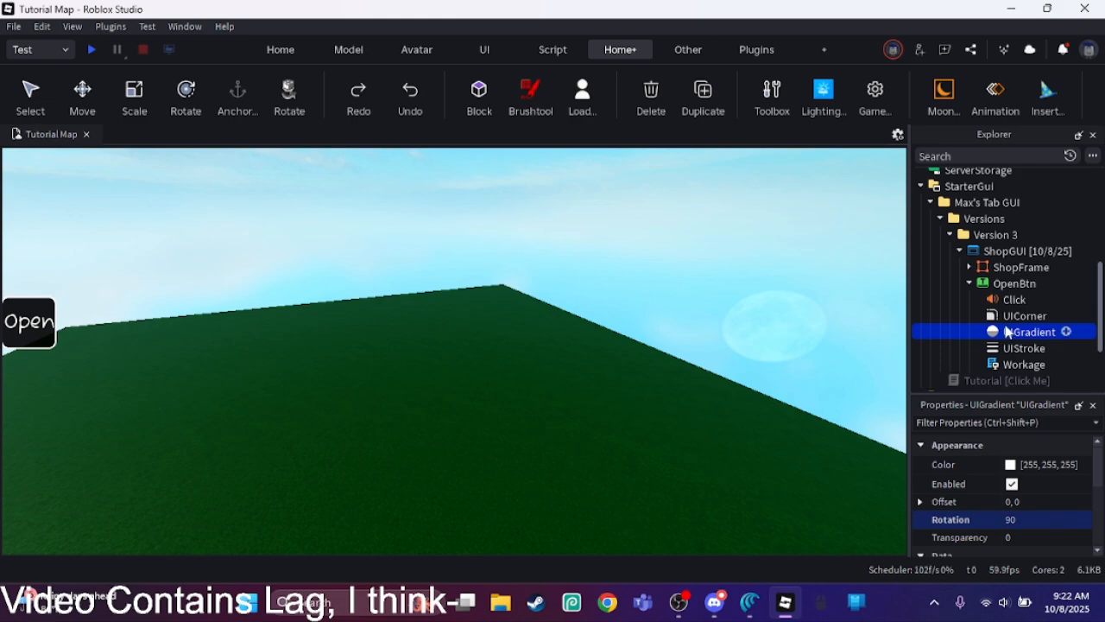
pyautogui.click(1004, 285)
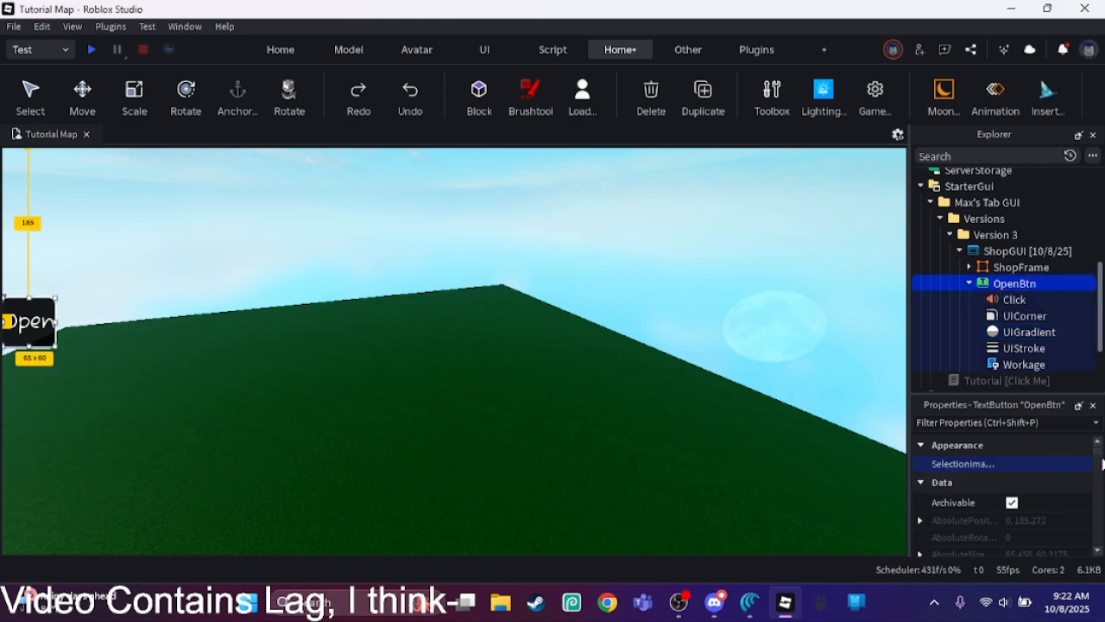
pyautogui.scroll(-3, 916, 492)
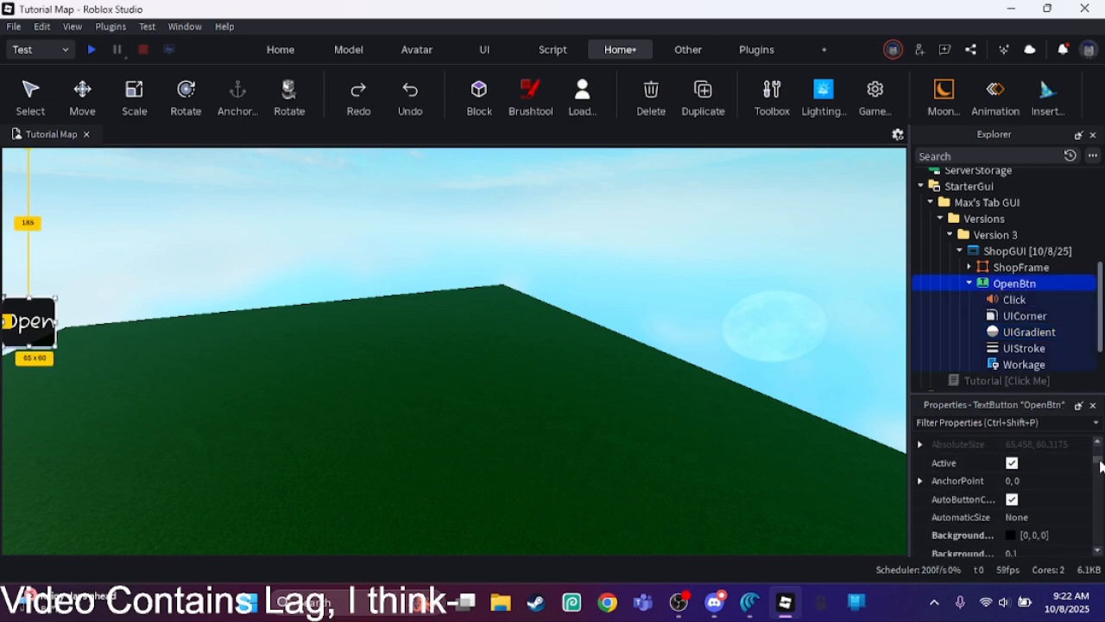
pyautogui.click(1015, 333)
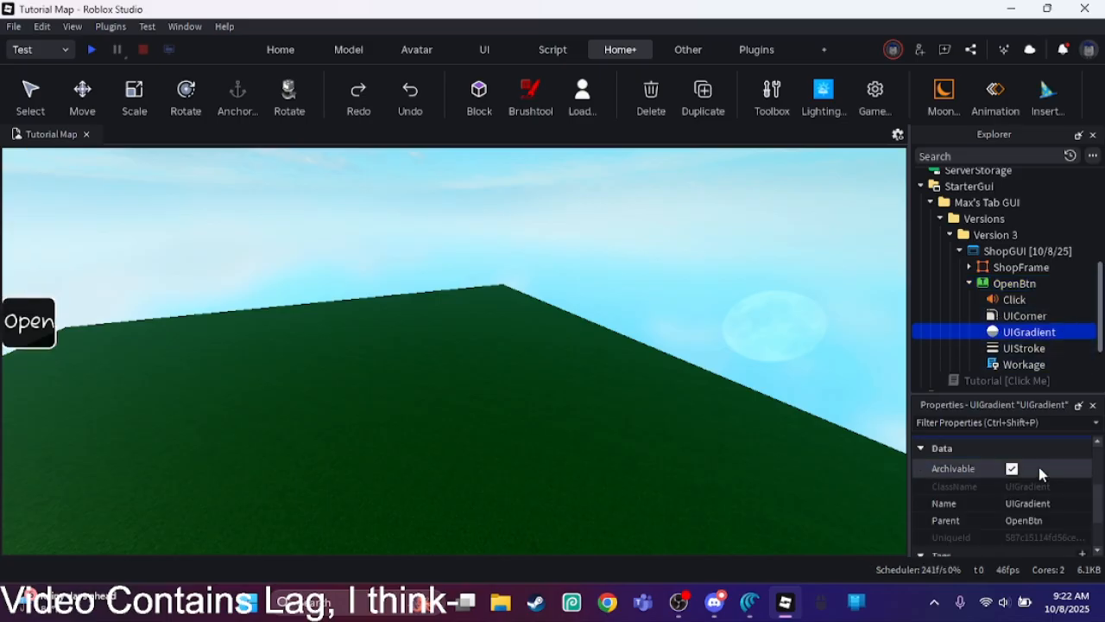
pyautogui.moveTo(1093, 503); pyautogui.dragTo(1086, 473)
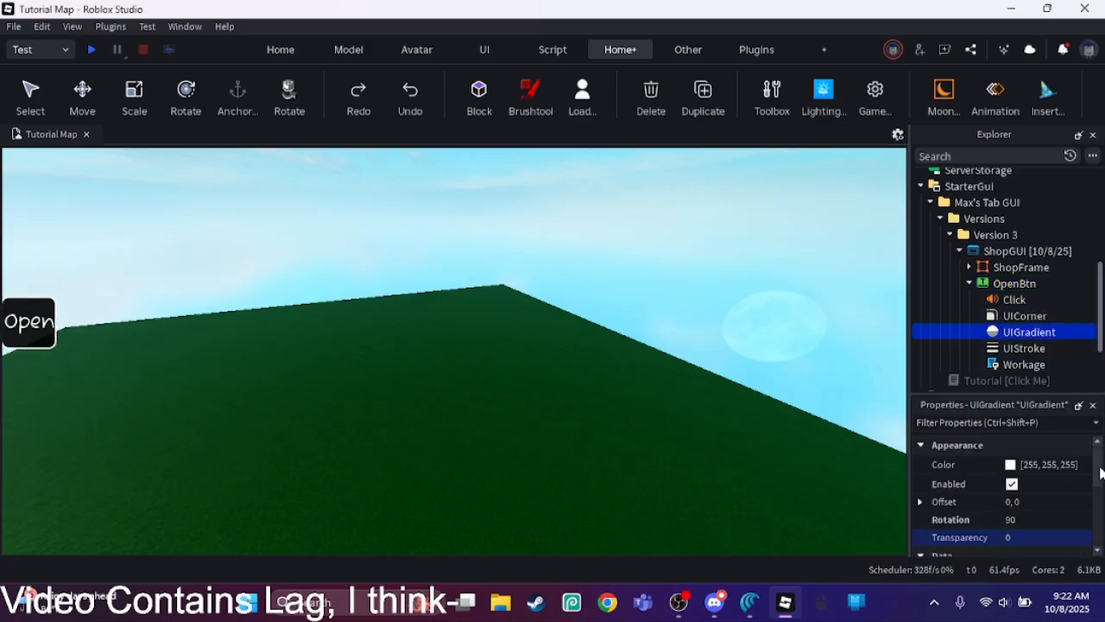
# Step: Set the end color of OpenBtn's UIGradient to black
pyautogui.click(1085, 468)
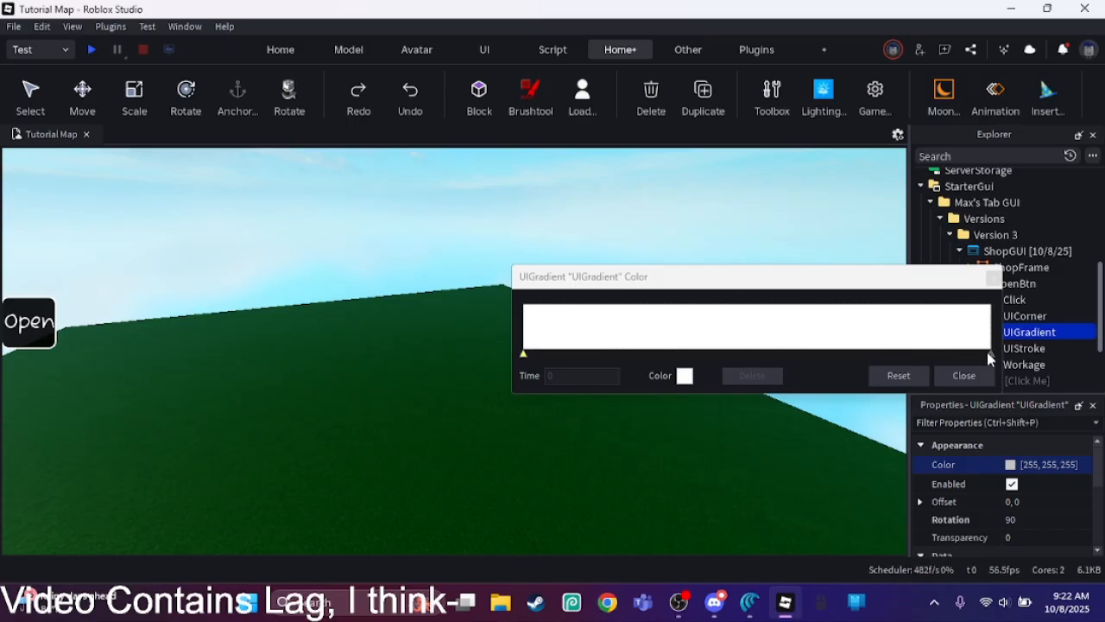
pyautogui.click(685, 374)
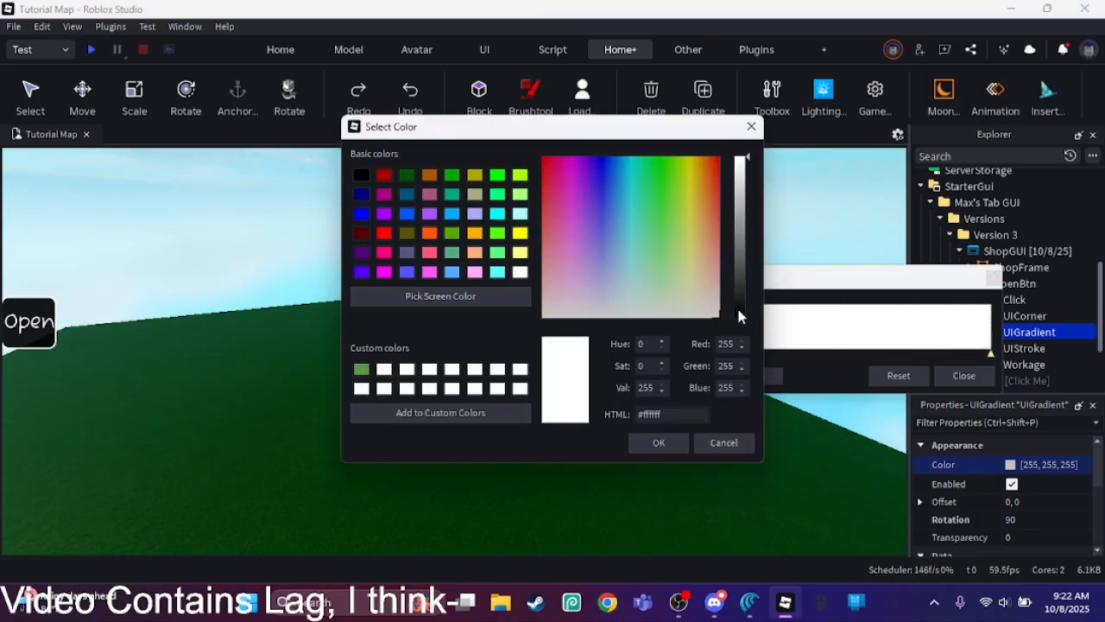
pyautogui.moveTo(736, 305); pyautogui.dragTo(739, 344)
pyautogui.click(673, 444)
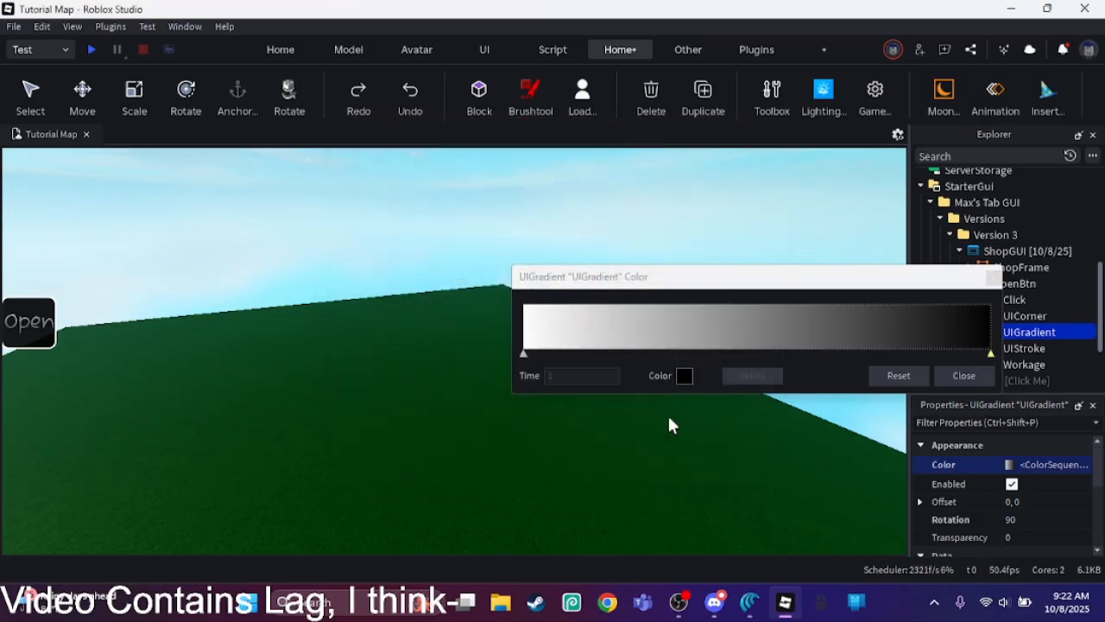
# Step: Change the UIGradient's end color to bright purple (#b521ff) and close the color sequence editor
pyautogui.click(684, 375)
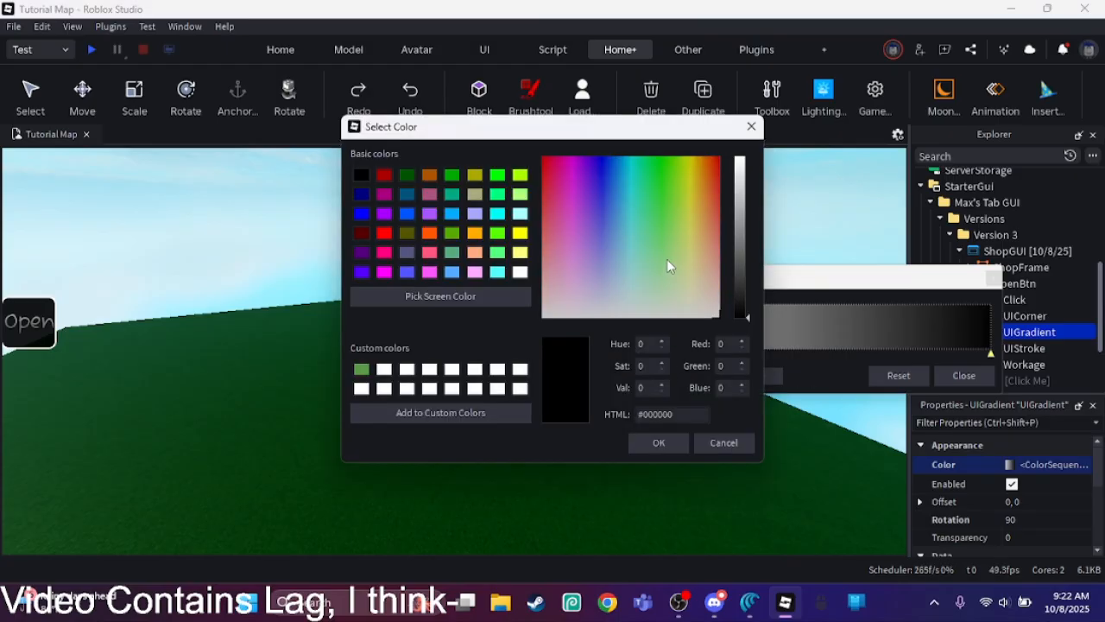
pyautogui.click(738, 281)
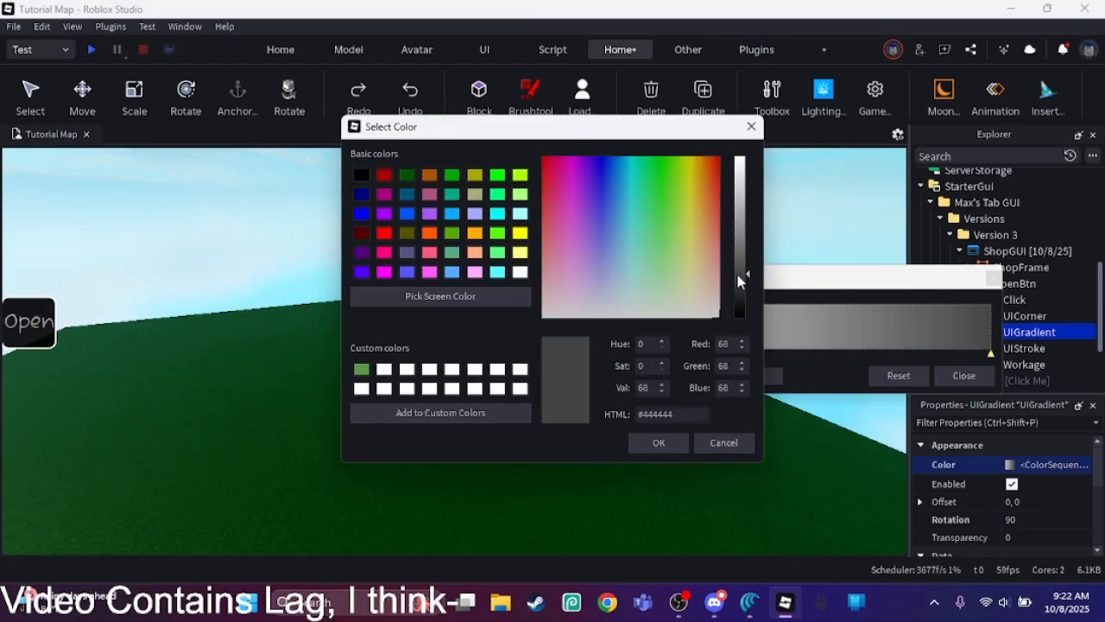
pyautogui.click(738, 282)
pyautogui.moveTo(608, 192); pyautogui.dragTo(606, 155)
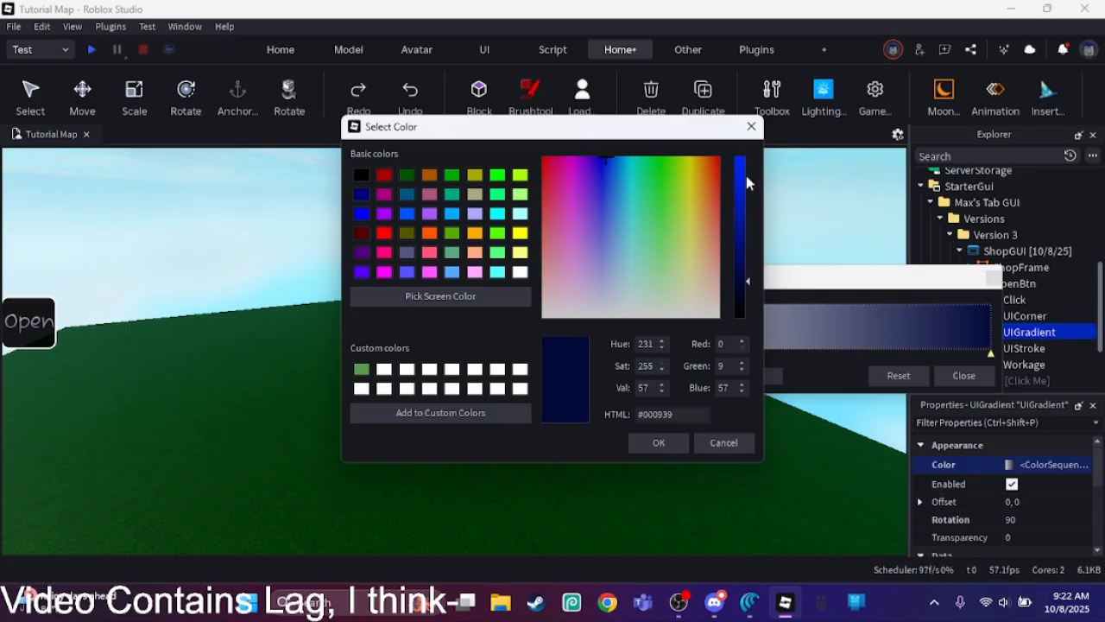
pyautogui.moveTo(745, 175); pyautogui.dragTo(786, 138)
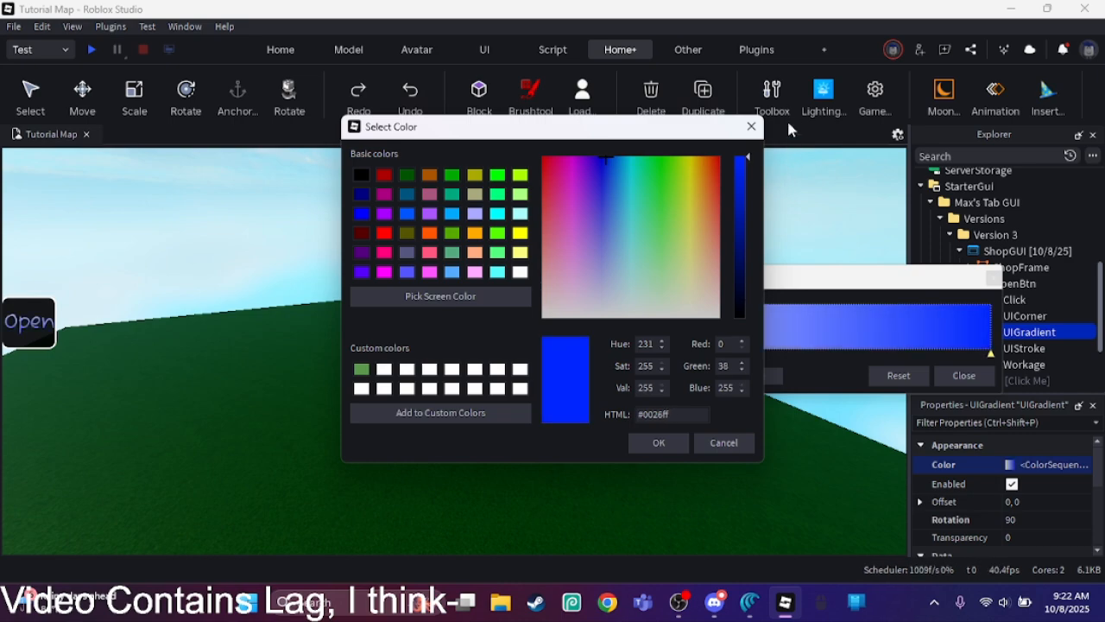
pyautogui.moveTo(578, 158)
pyautogui.mouseDown()
pyautogui.moveTo(553, 157)
pyautogui.moveTo(581, 177)
pyautogui.mouseUp()
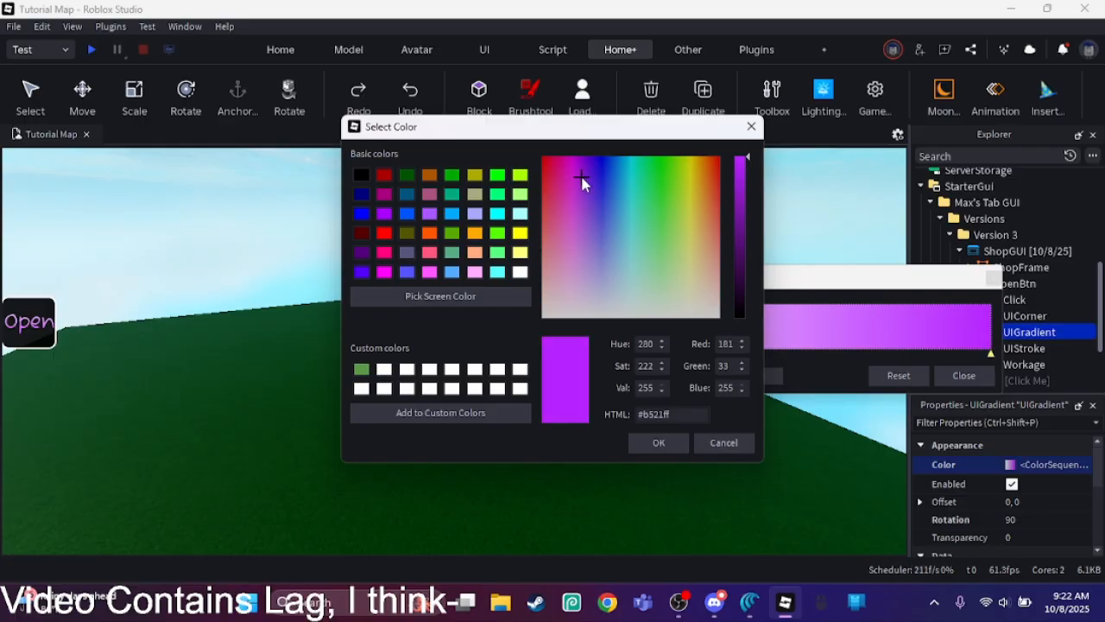
pyautogui.click(660, 442)
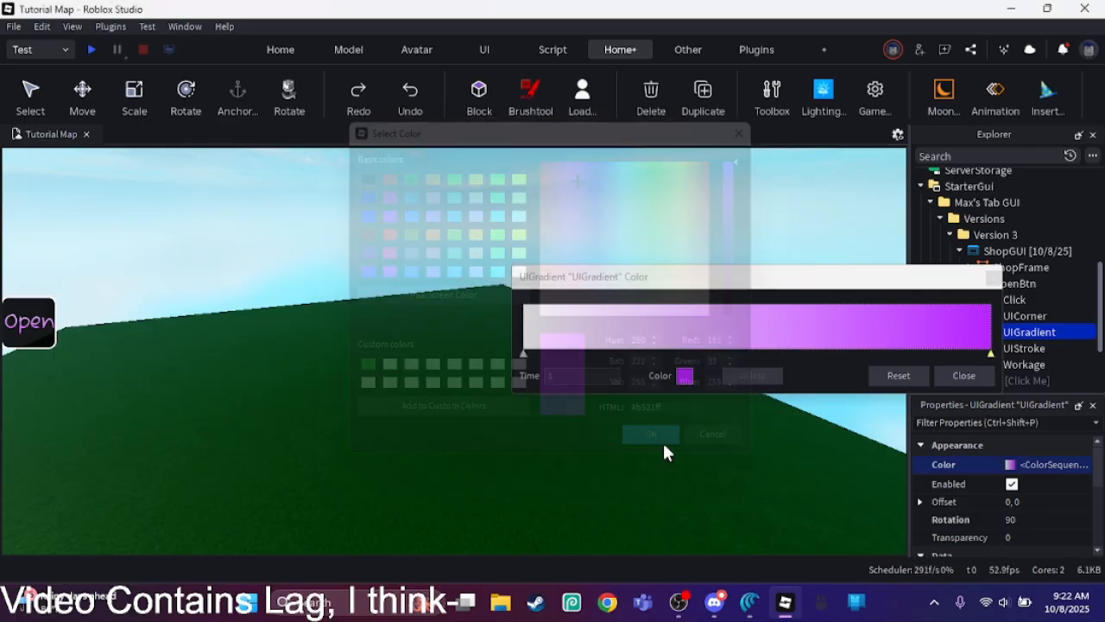
pyautogui.click(962, 378)
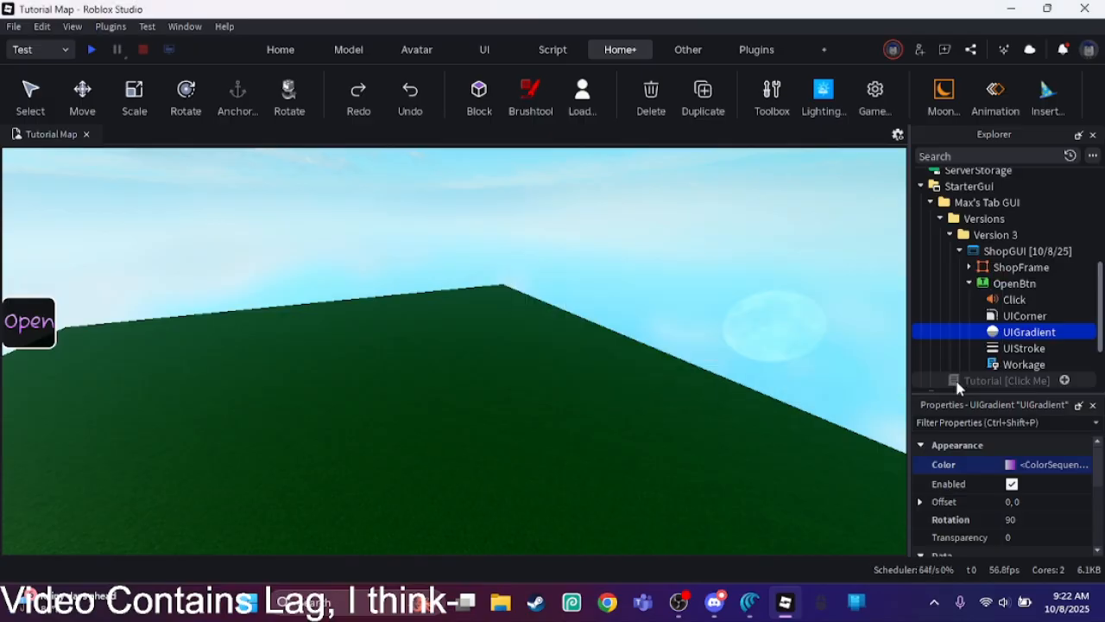
pyautogui.click(654, 292)
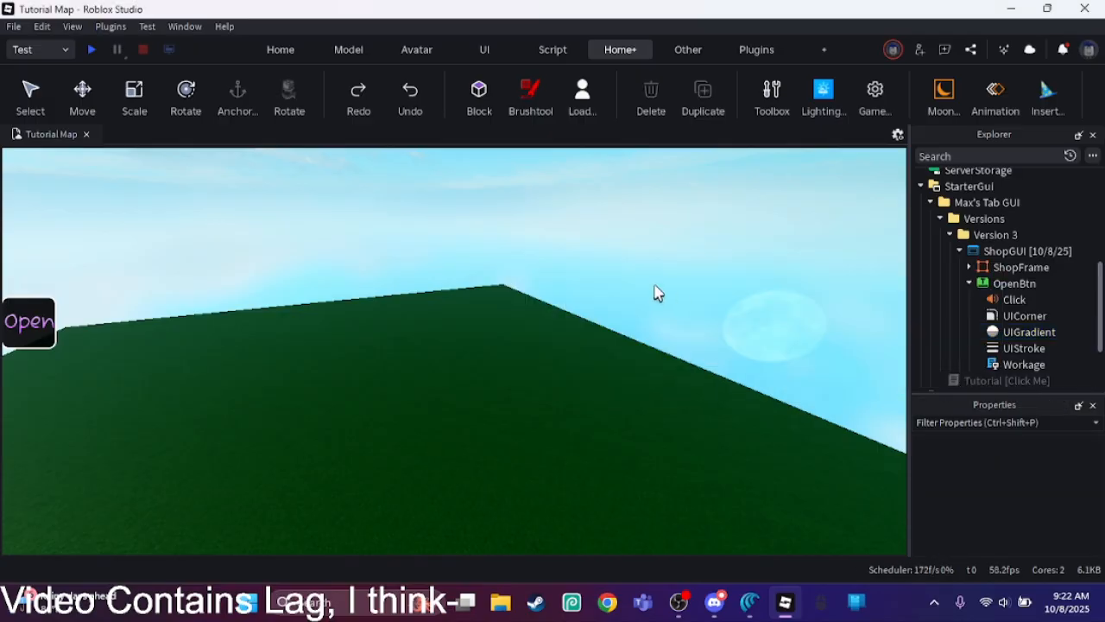
# Step: Add a white keypoint to the UIGradient's color sequence and move it to time 0.433
pyautogui.click(1006, 332)
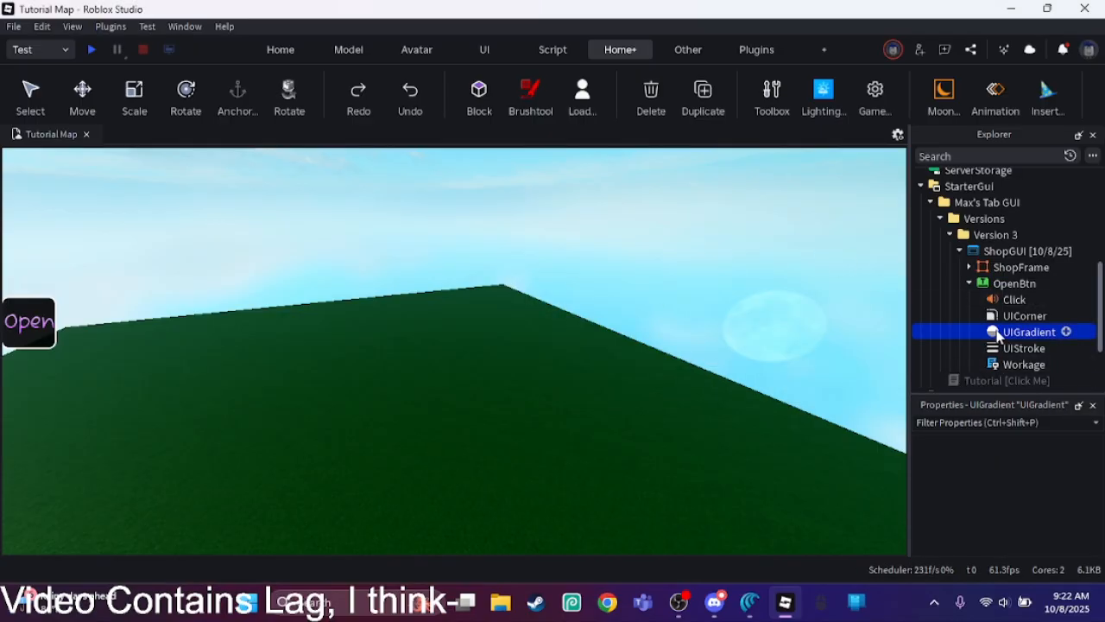
pyautogui.click(1078, 472)
pyautogui.click(1085, 473)
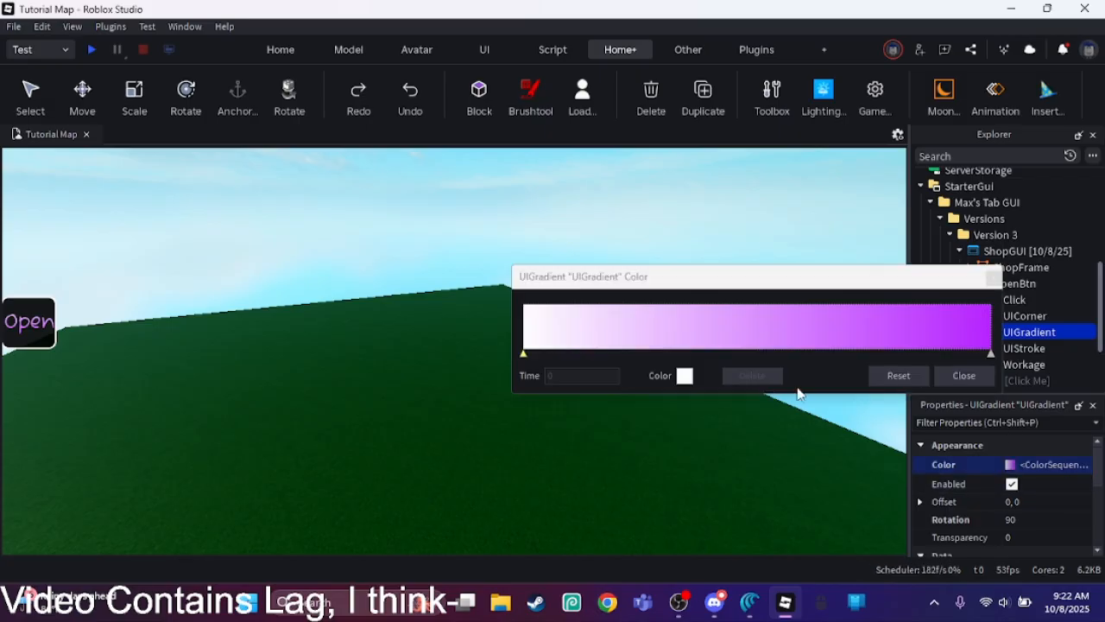
pyautogui.click(657, 349)
pyautogui.click(684, 378)
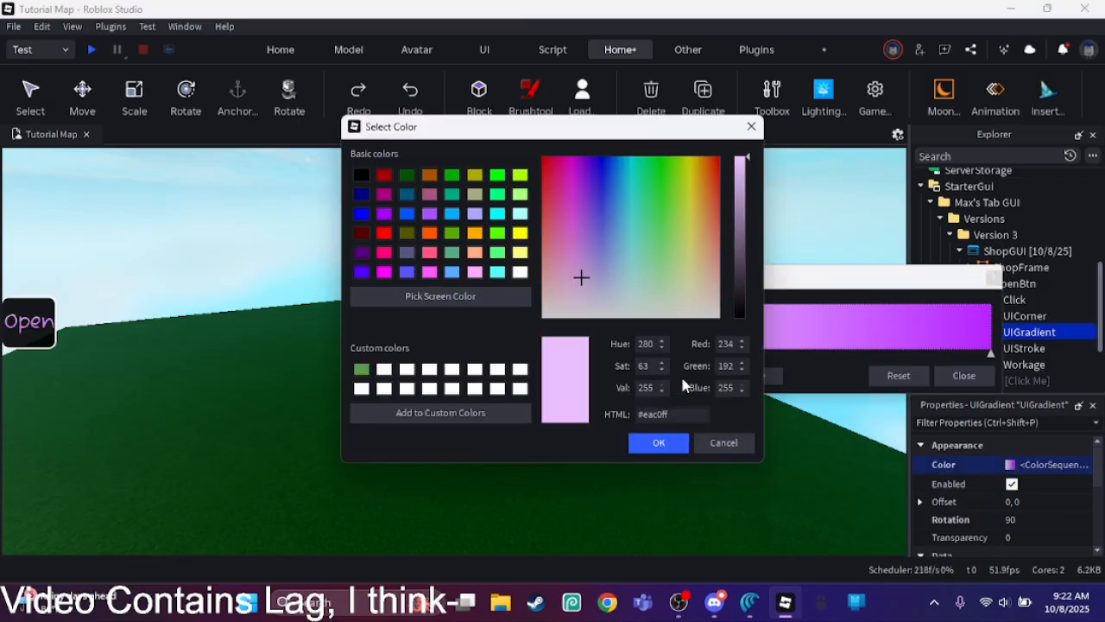
pyautogui.moveTo(693, 284); pyautogui.dragTo(740, 334)
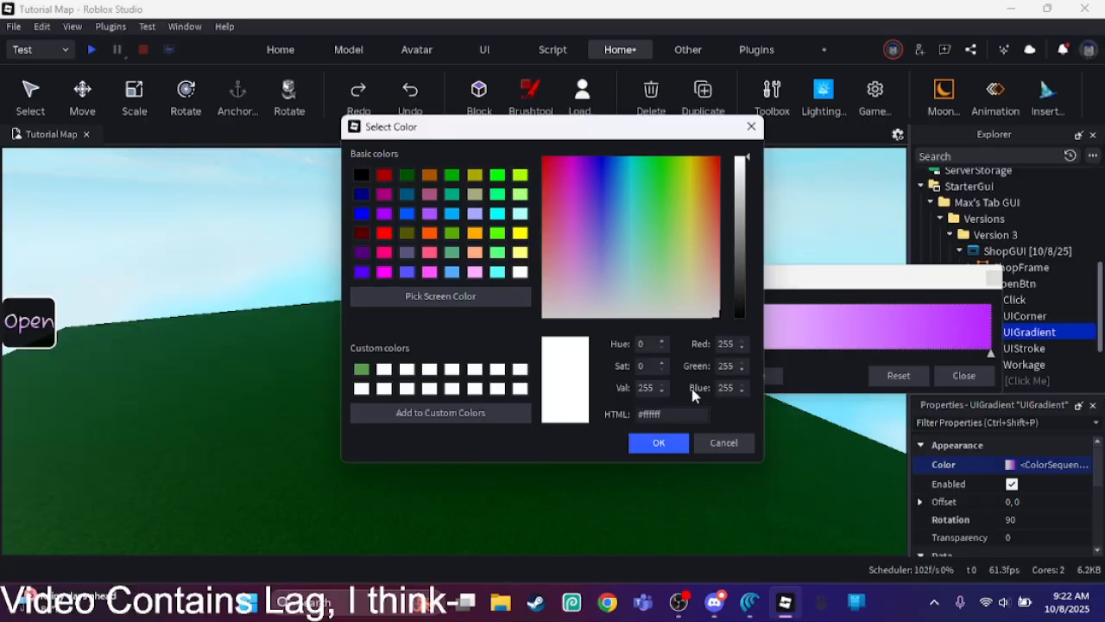
pyautogui.click(658, 442)
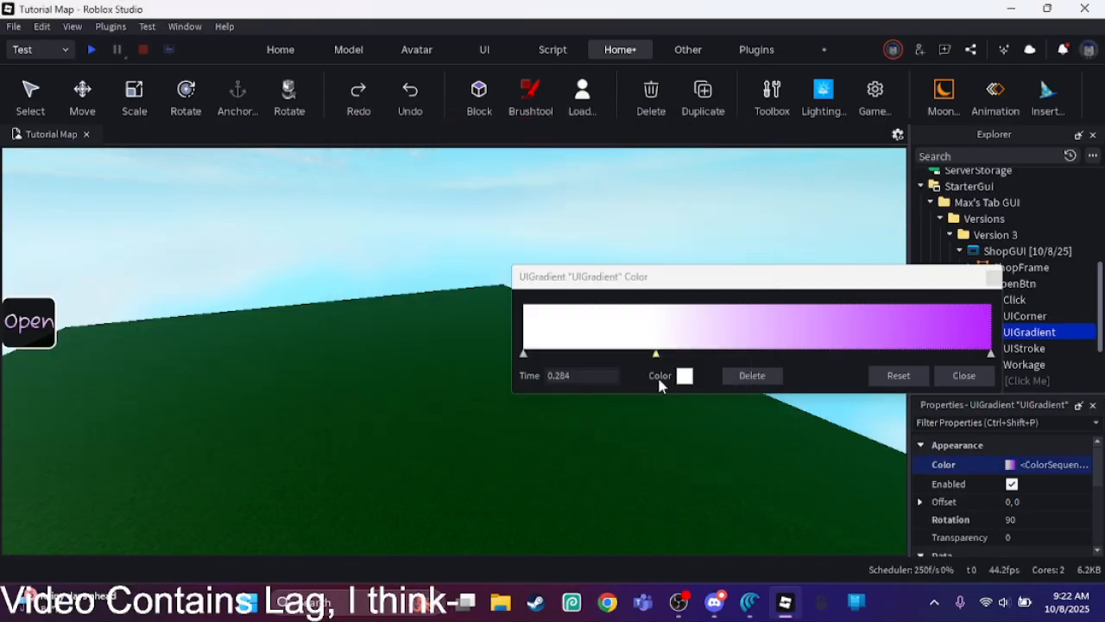
pyautogui.moveTo(662, 357); pyautogui.dragTo(727, 357)
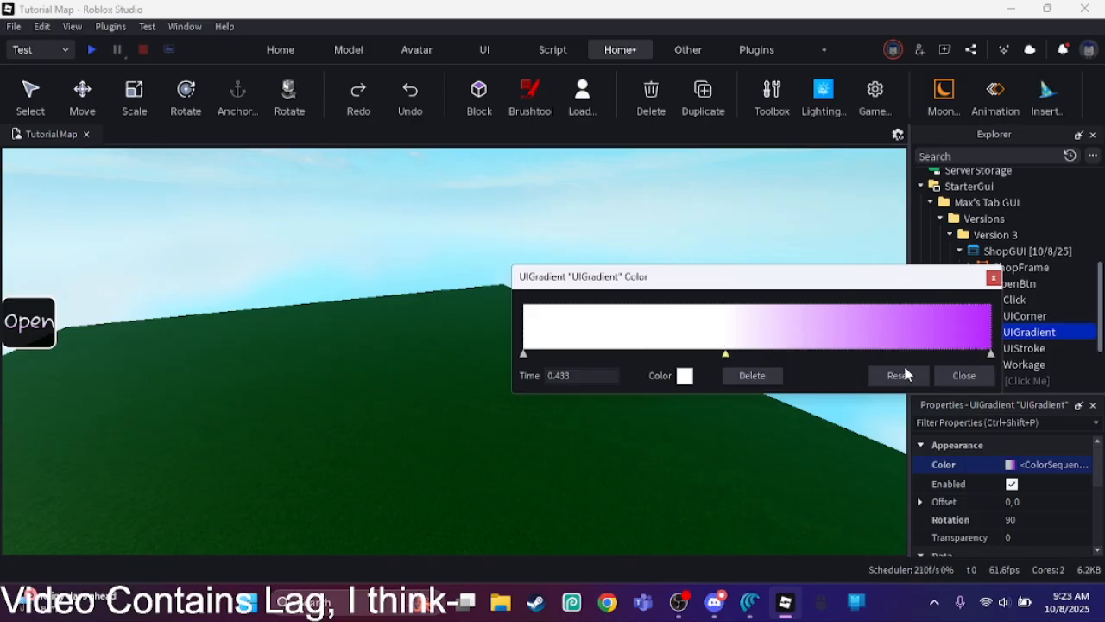
pyautogui.click(961, 374)
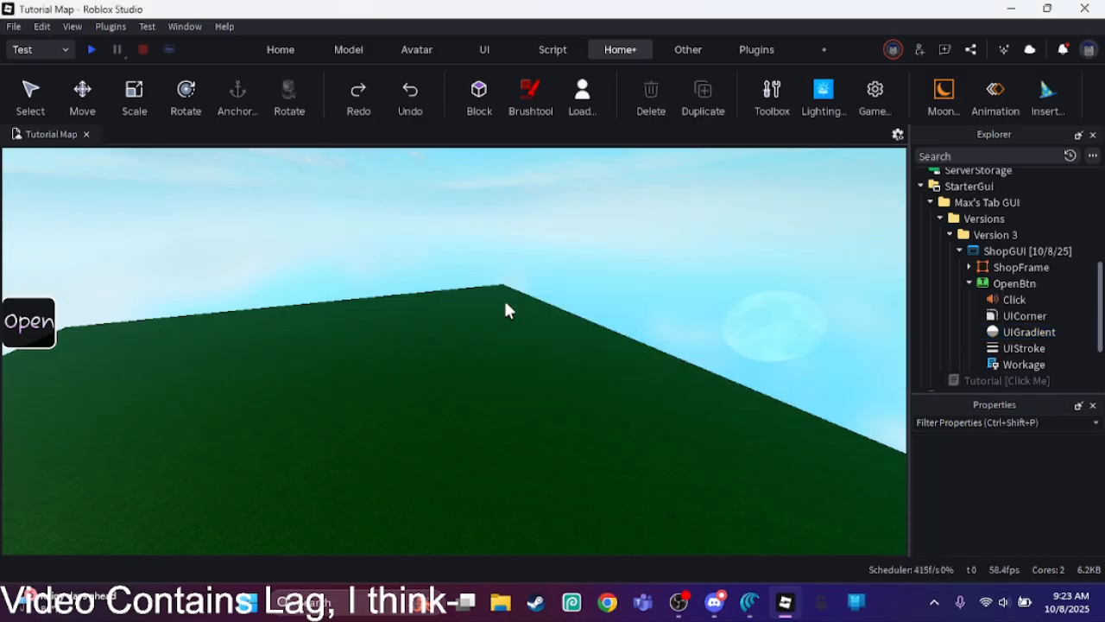
# Step: Move the UIGradient's middle white keypoint back to about a quarter of the way along the sequence
pyautogui.click(1004, 334)
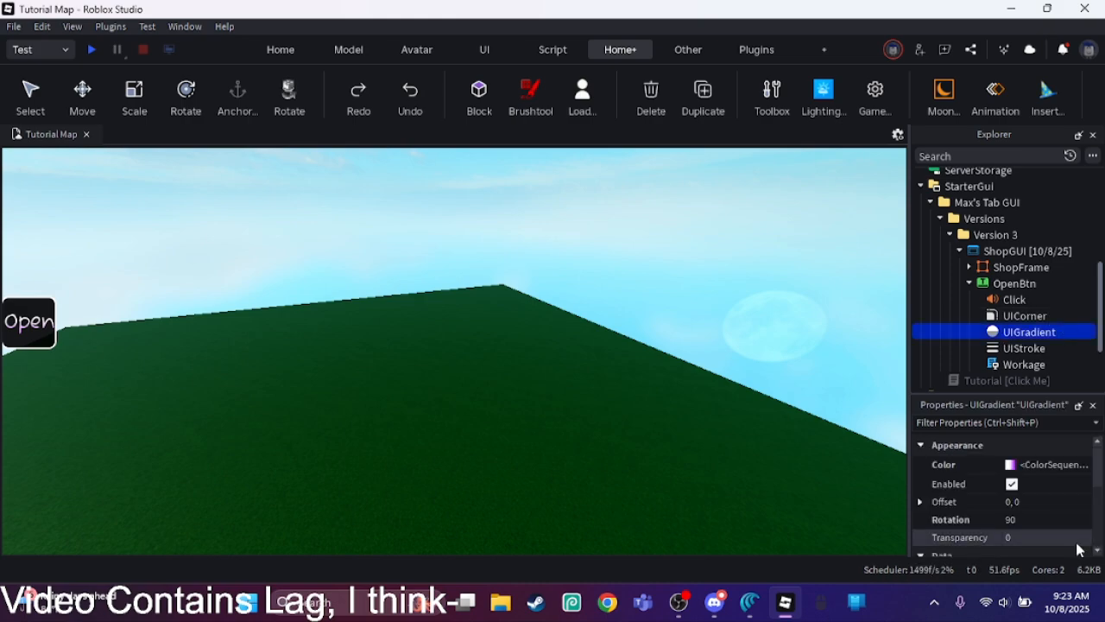
pyautogui.click(1076, 466)
pyautogui.click(1079, 465)
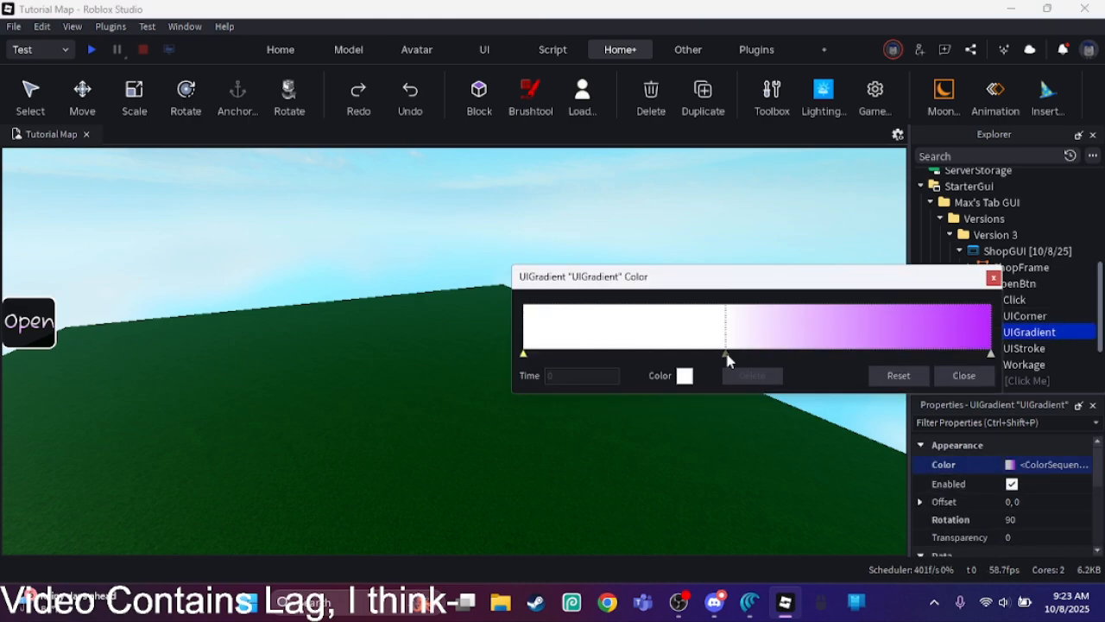
pyautogui.moveTo(725, 355); pyautogui.dragTo(634, 358)
pyautogui.click(960, 375)
pyautogui.click(677, 302)
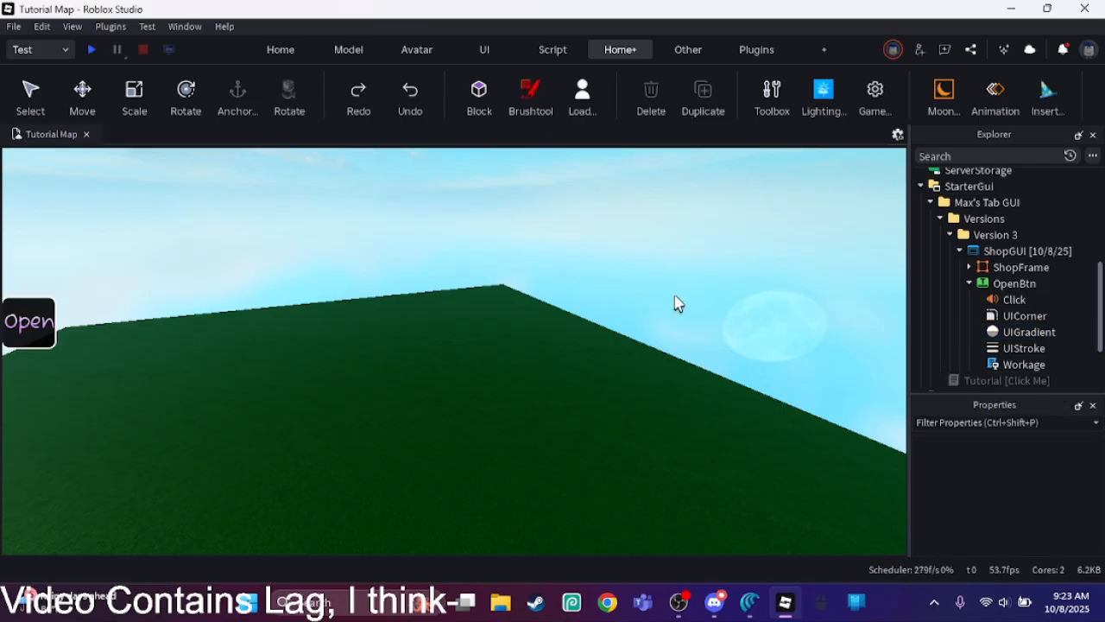
pyautogui.moveTo(864, 366); pyautogui.dragTo(861, 362, button='right')
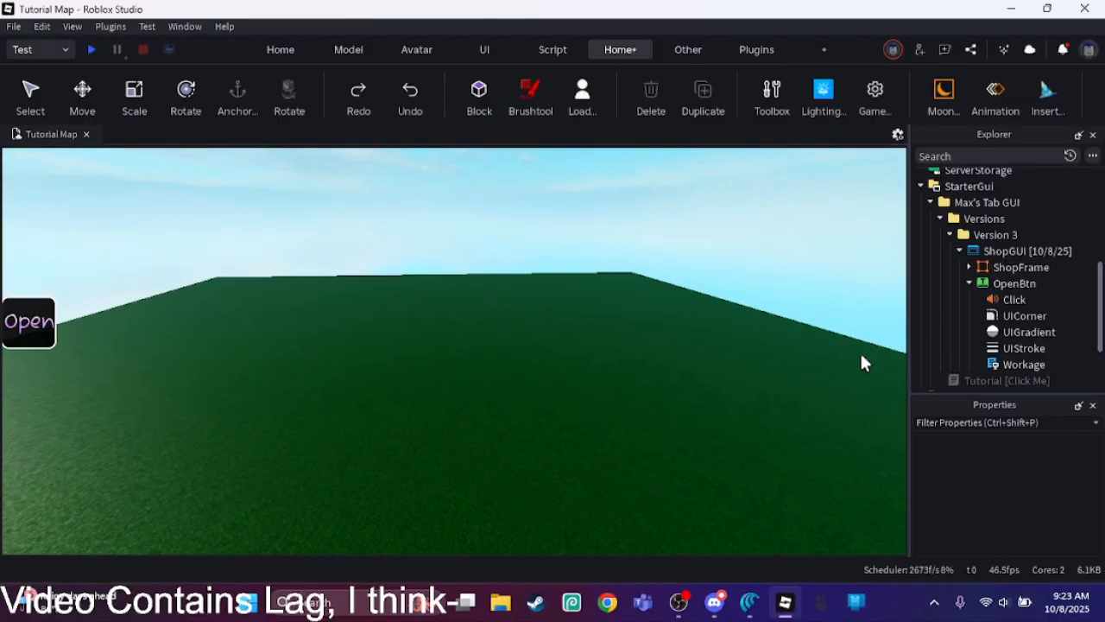
pyautogui.click(992, 268)
pyautogui.click(1002, 283)
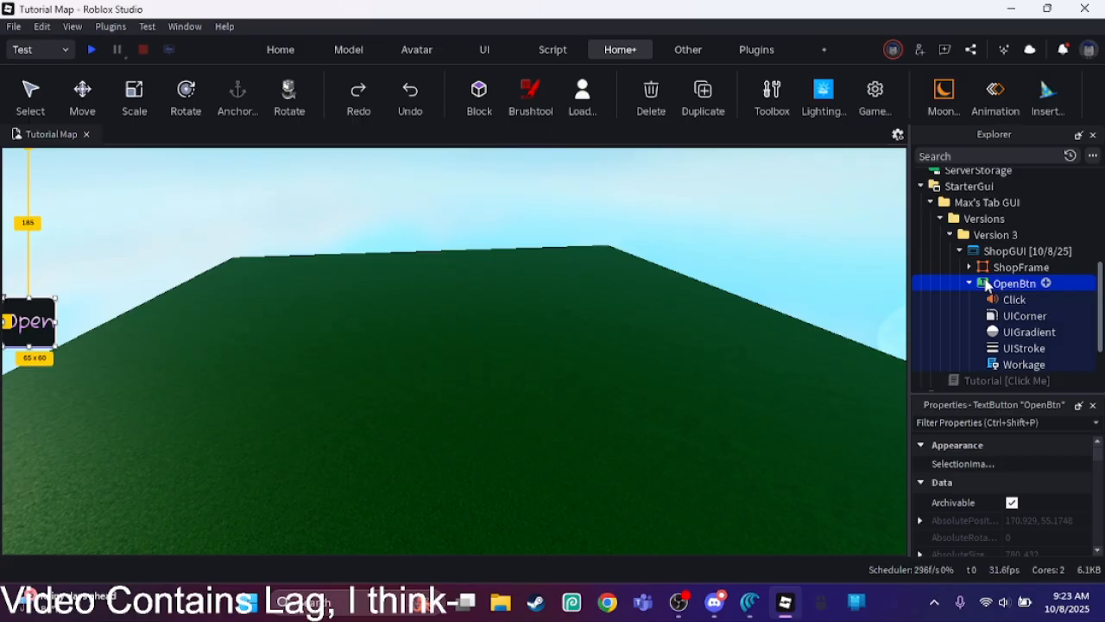
pyautogui.click(877, 289)
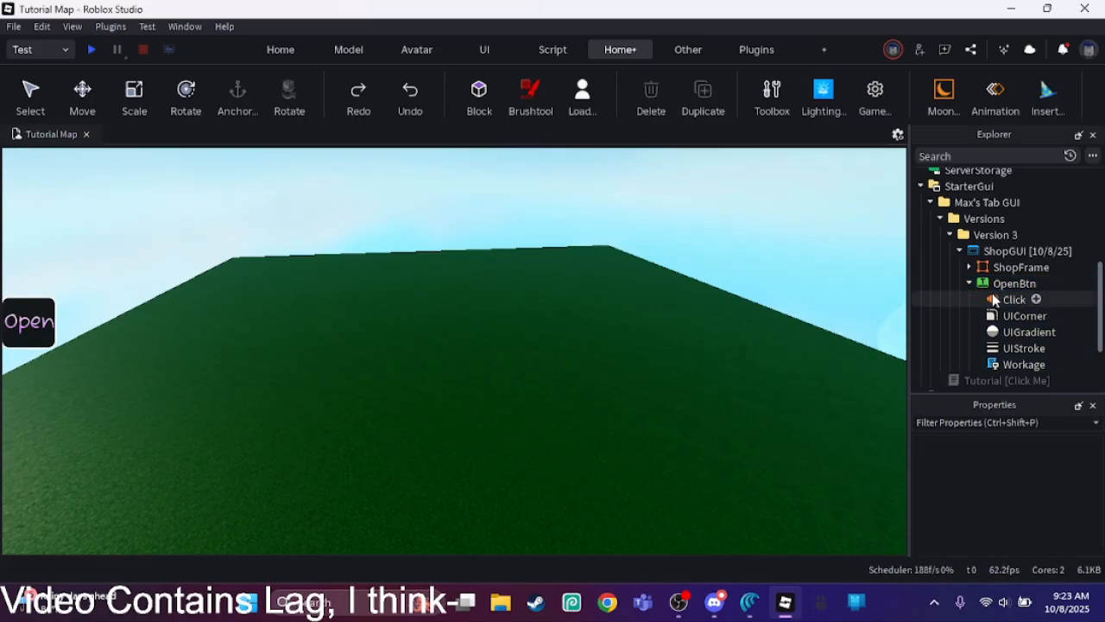
# Step: Collapse OpenBtn's children and set the button's FontFace to Nothing You Could Do
pyautogui.click(970, 284)
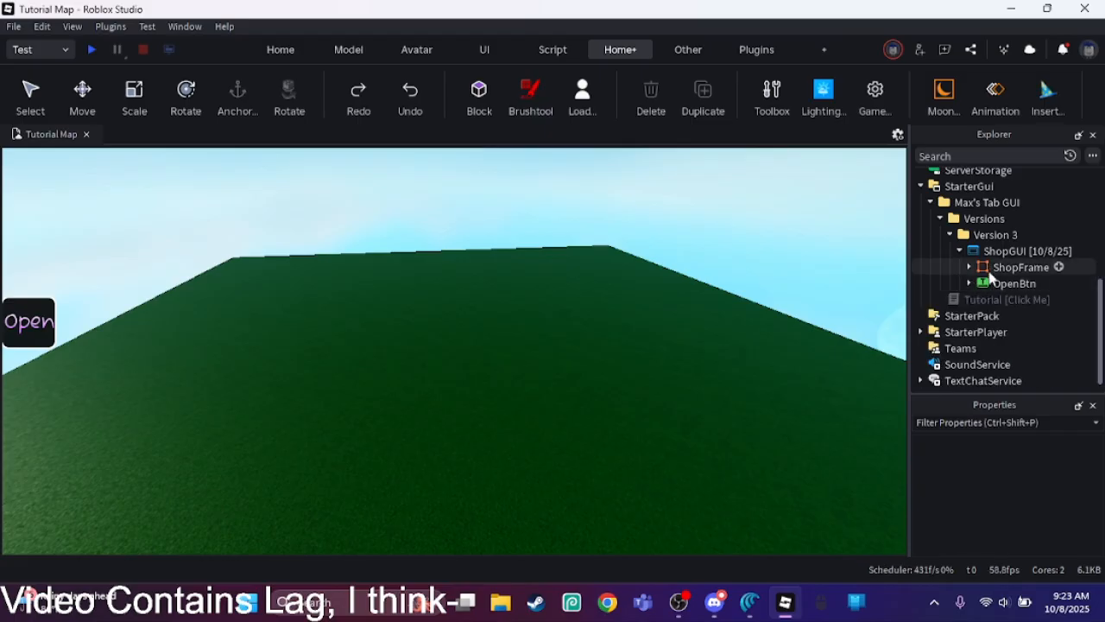
pyautogui.click(1010, 285)
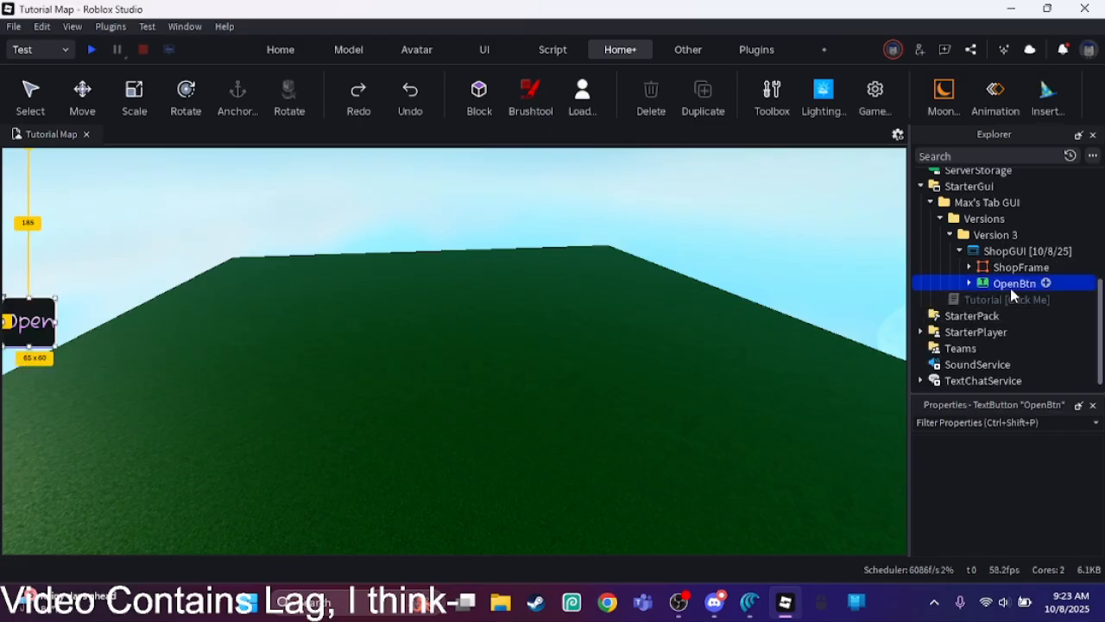
pyautogui.scroll(-1, 1100, 464)
pyautogui.moveTo(1100, 464); pyautogui.dragTo(1101, 513)
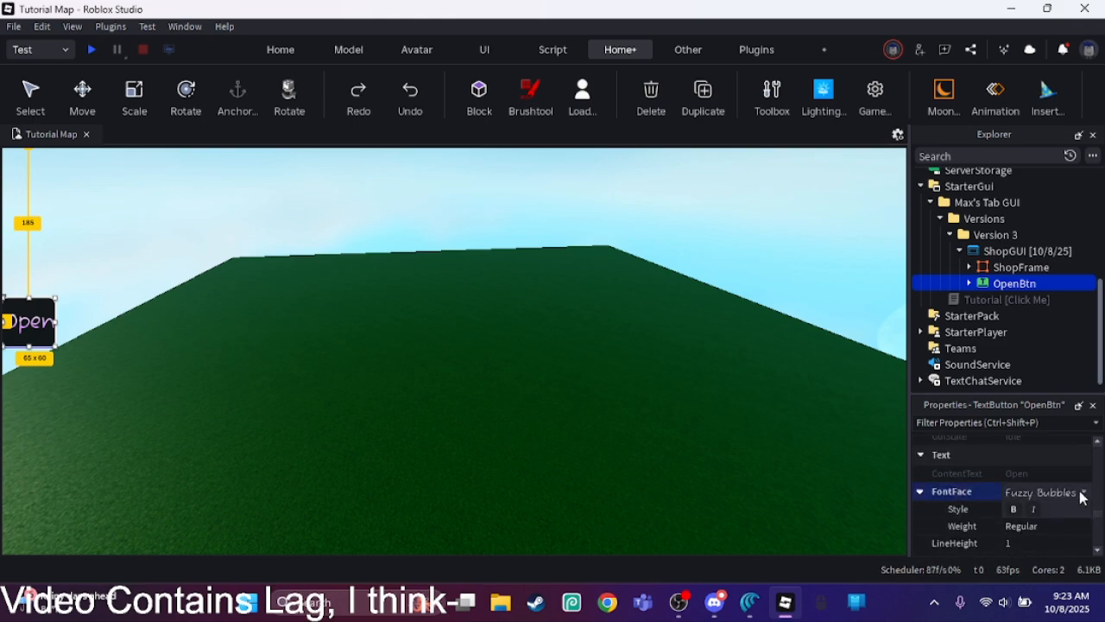
pyautogui.click(1081, 492)
pyautogui.scroll(-3, 1087, 324)
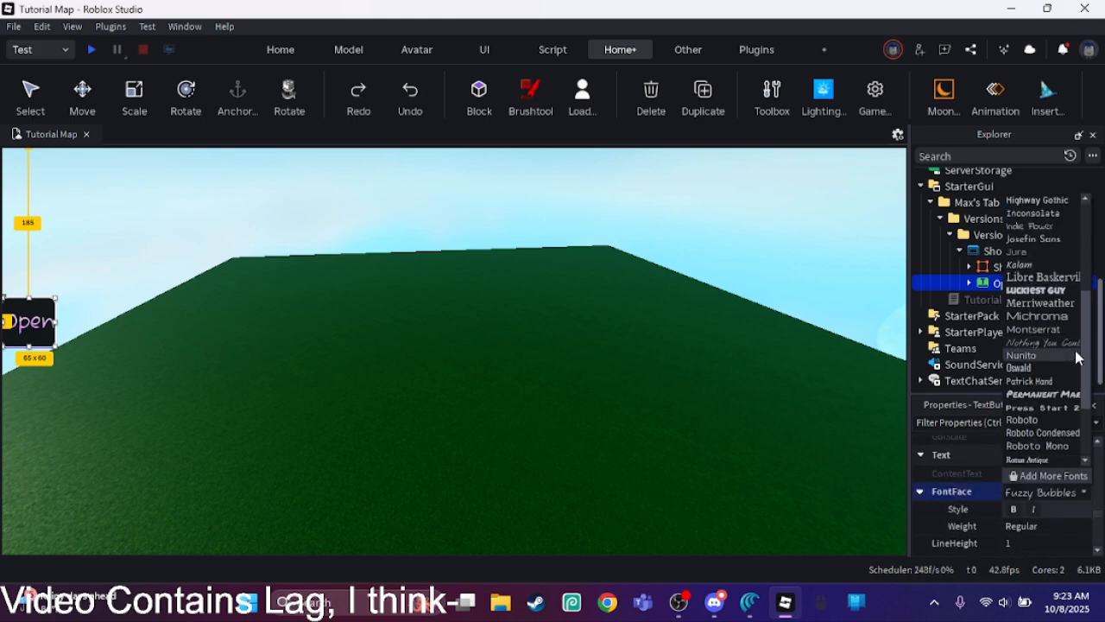
pyautogui.click(1044, 338)
pyautogui.click(748, 292)
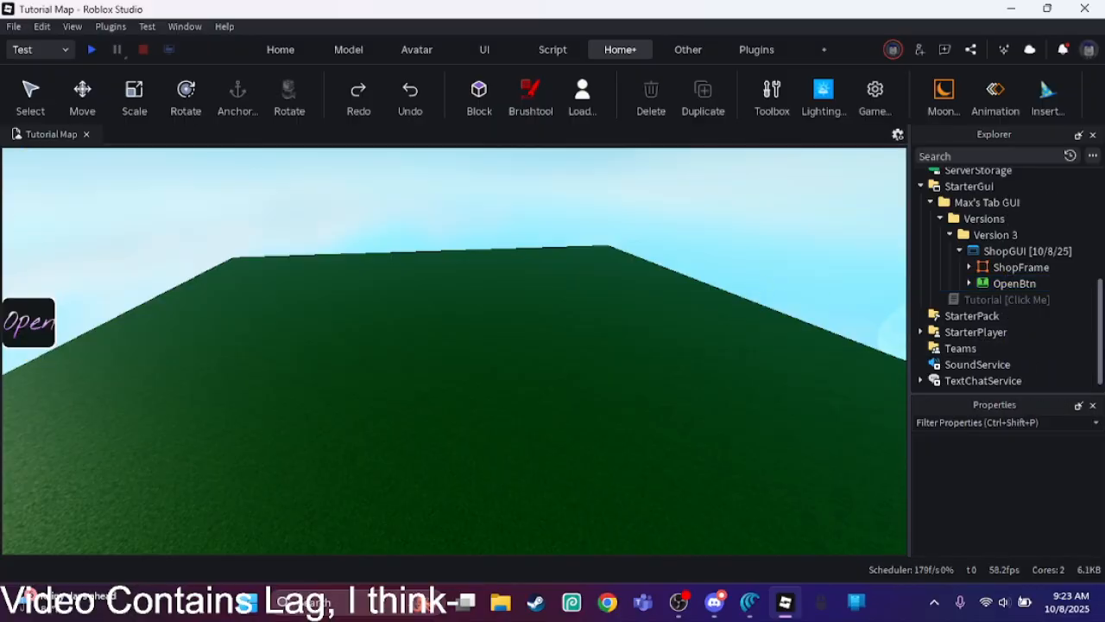
# Step: Change OpenBtn's Text to "Open Tabs"
pyautogui.click(1006, 284)
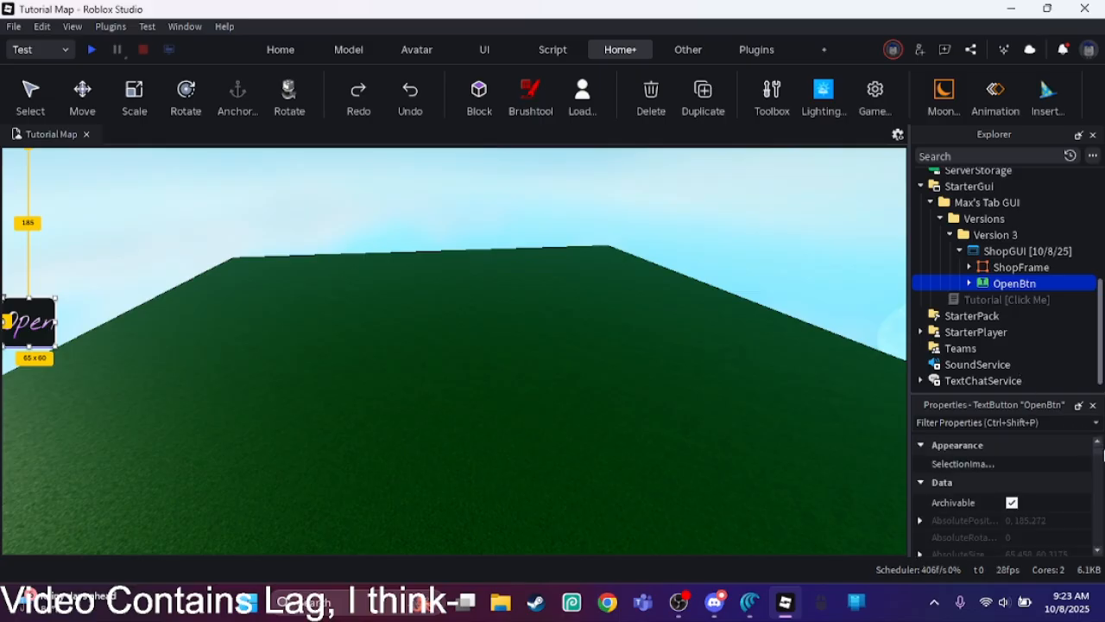
pyautogui.moveTo(1102, 458); pyautogui.dragTo(1100, 530)
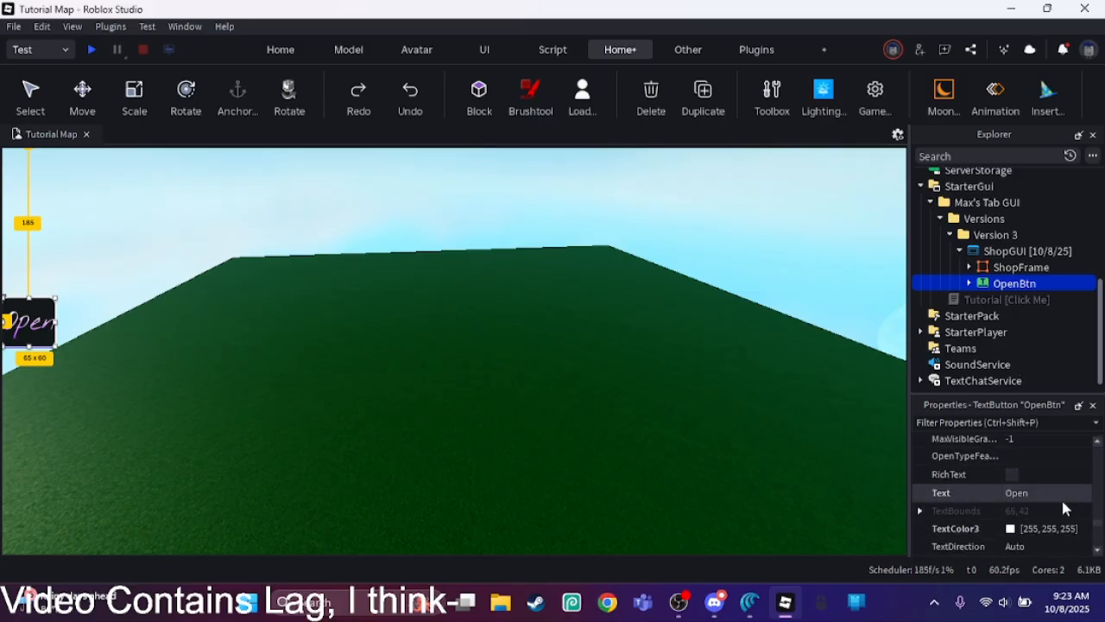
pyautogui.click(1062, 498)
pyautogui.write('Tba')
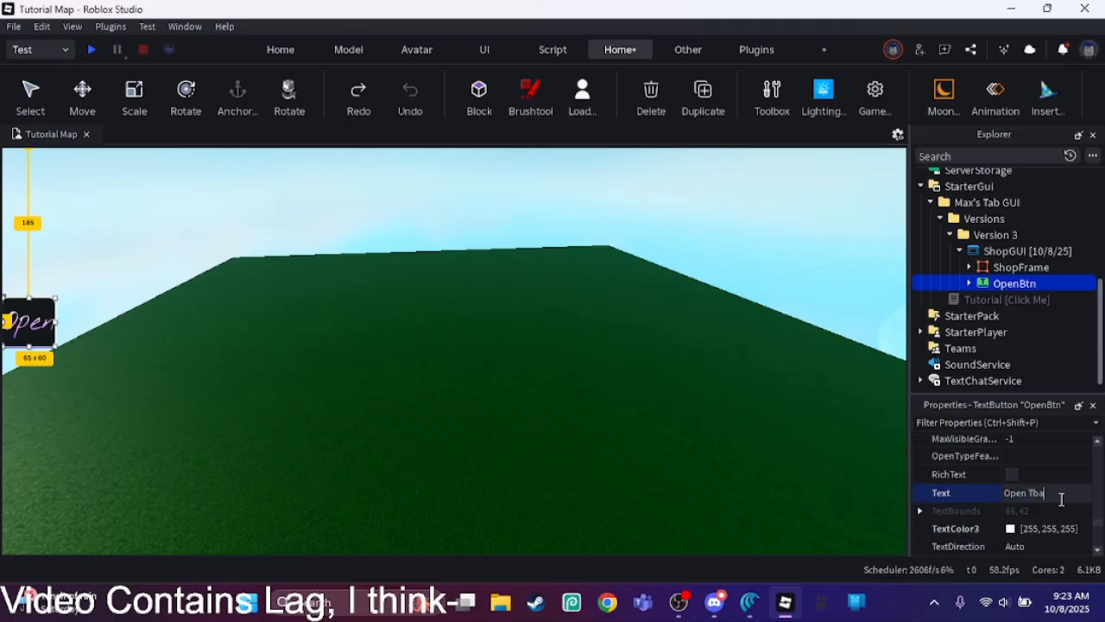
pyautogui.write('bs')
pyautogui.press('Return')
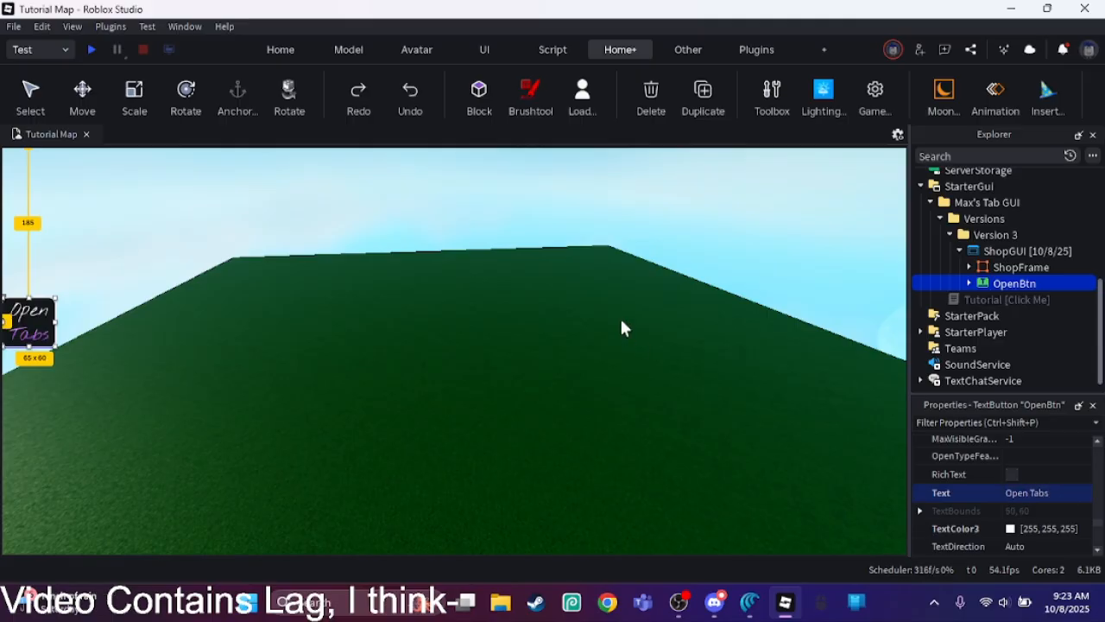
pyautogui.click(601, 239)
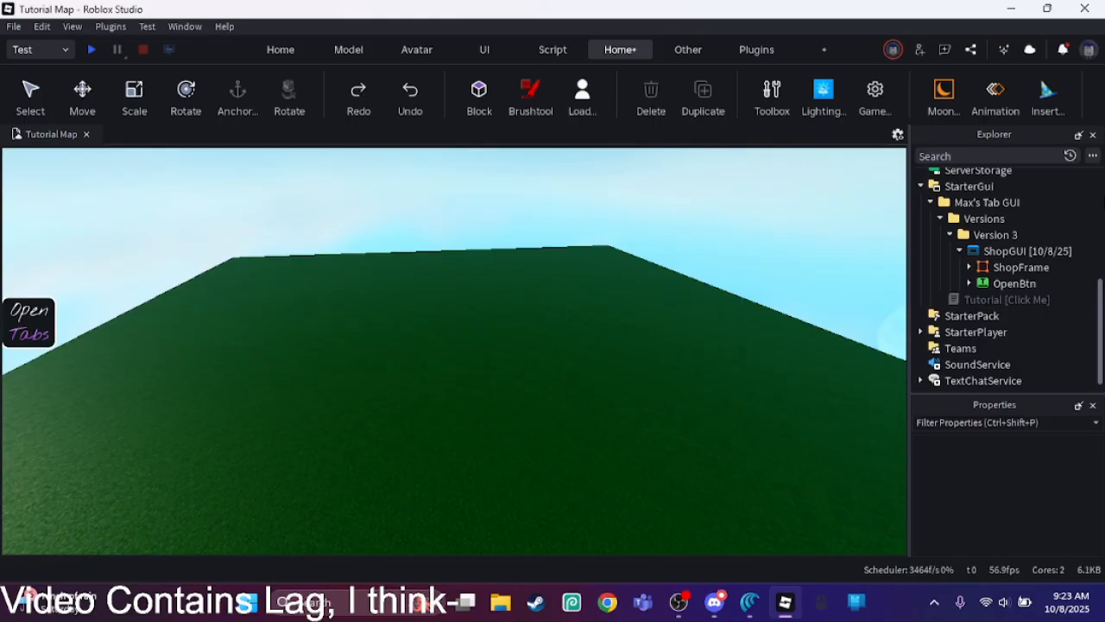
# Step: Make the ShopFrame visible in the viewport
pyautogui.click(999, 271)
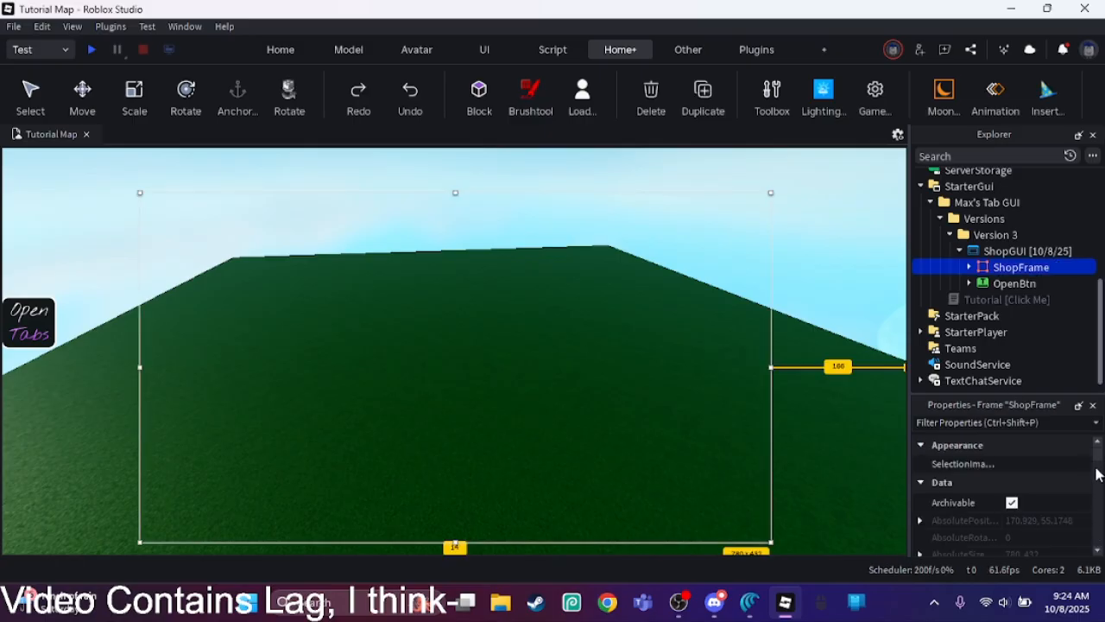
pyautogui.moveTo(1096, 473); pyautogui.dragTo(1075, 509)
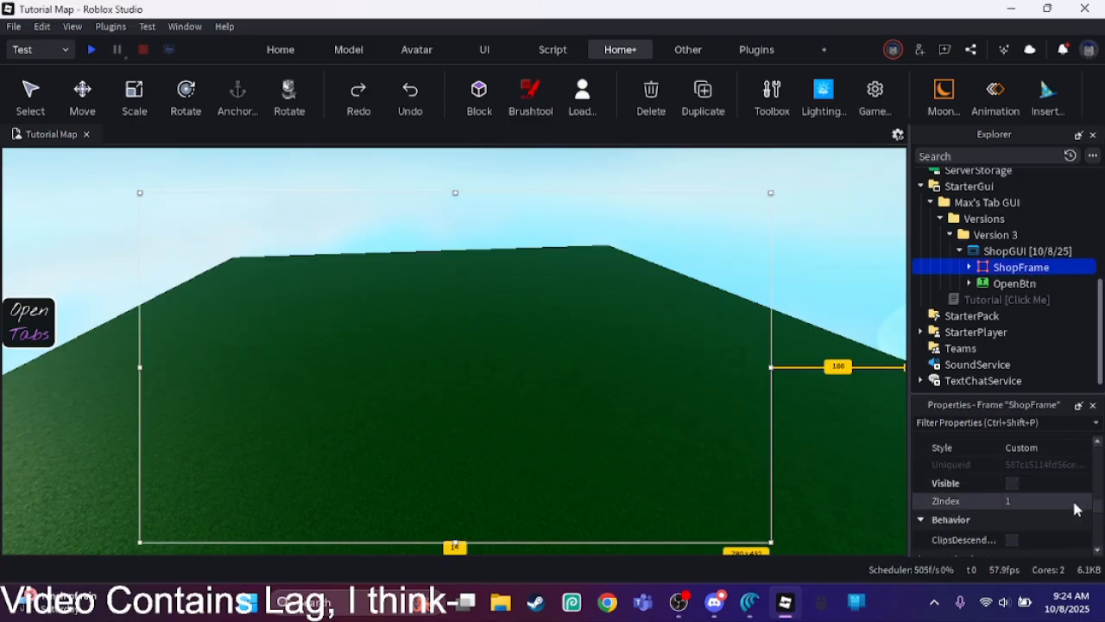
pyautogui.click(1012, 483)
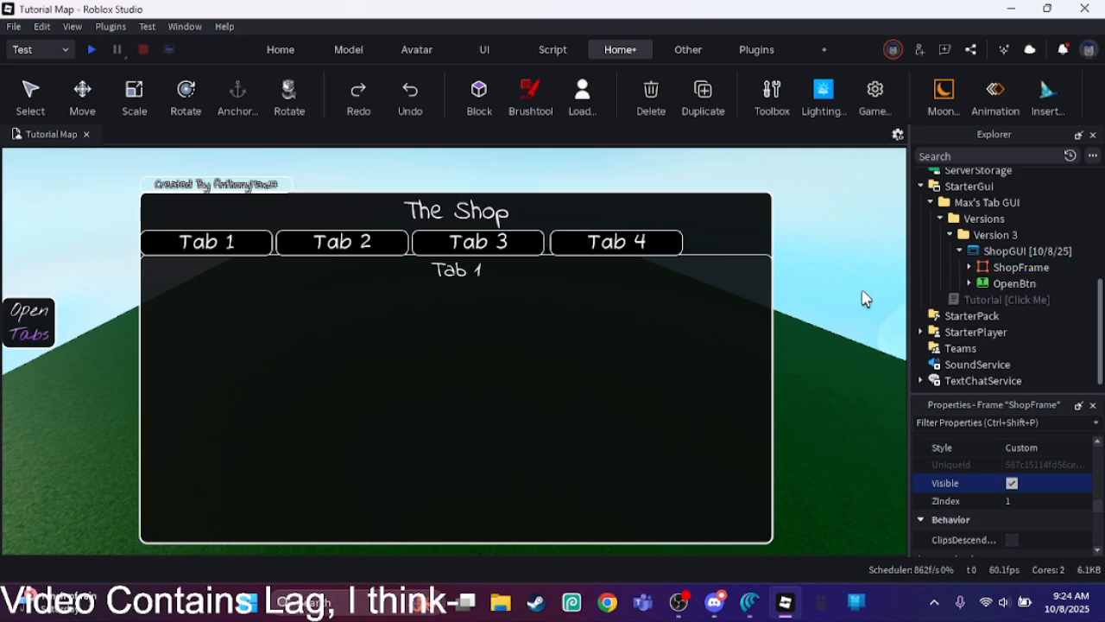
pyautogui.click(866, 299)
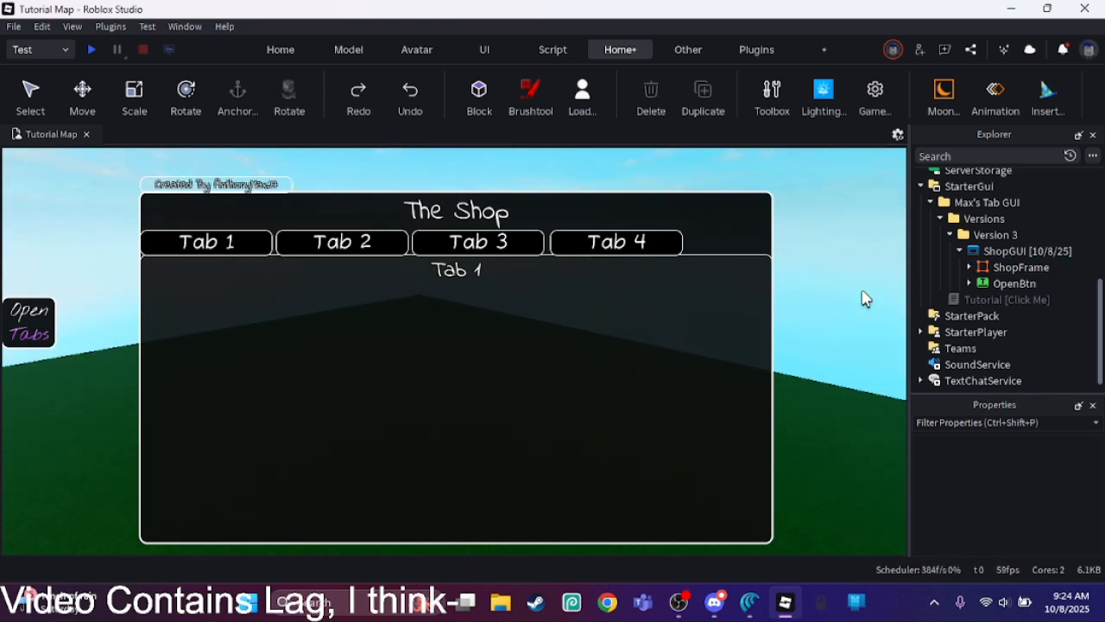
# Step: Change the Text of ShopFrame's TitleText label to "Tab Menu"
pyautogui.click(968, 267)
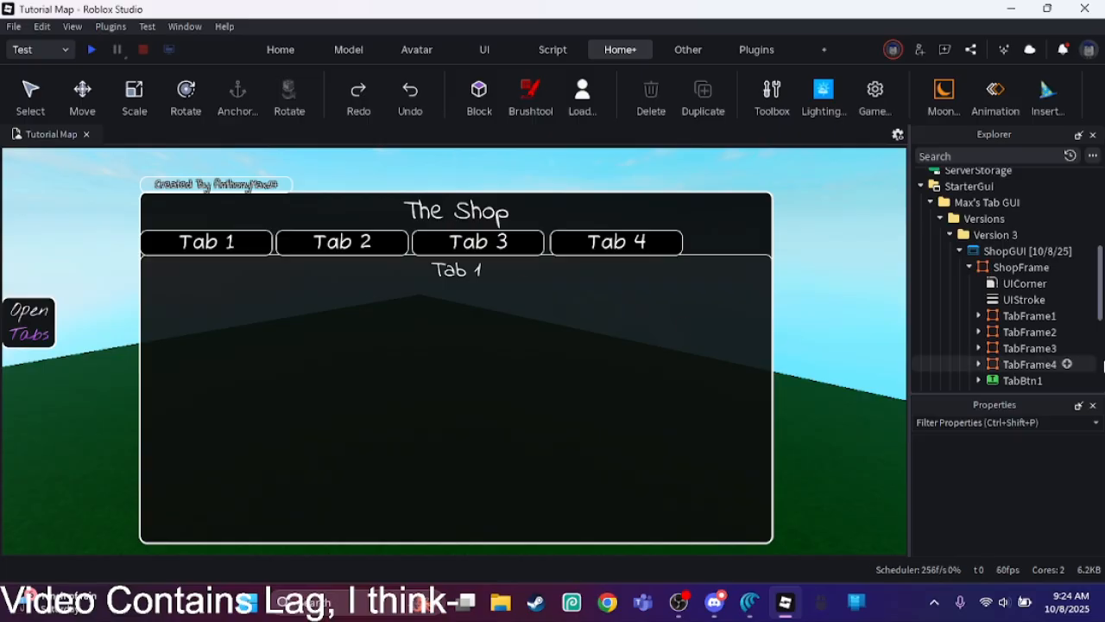
pyautogui.scroll(-3, 1101, 323)
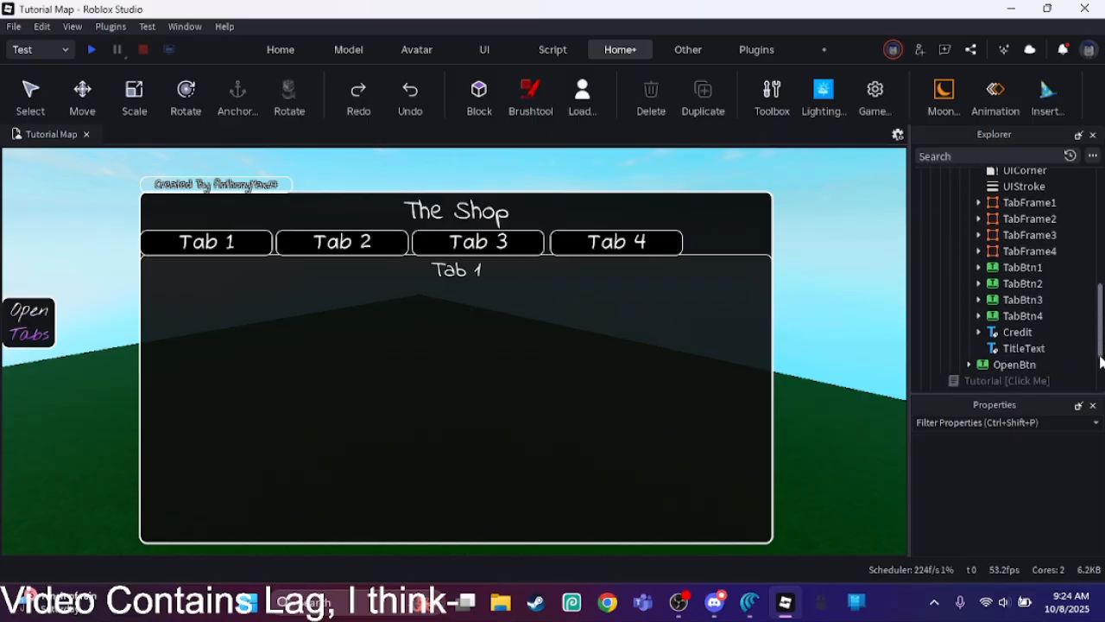
pyautogui.click(1019, 348)
pyautogui.moveTo(1100, 455); pyautogui.dragTo(1098, 528)
pyautogui.click(1048, 481)
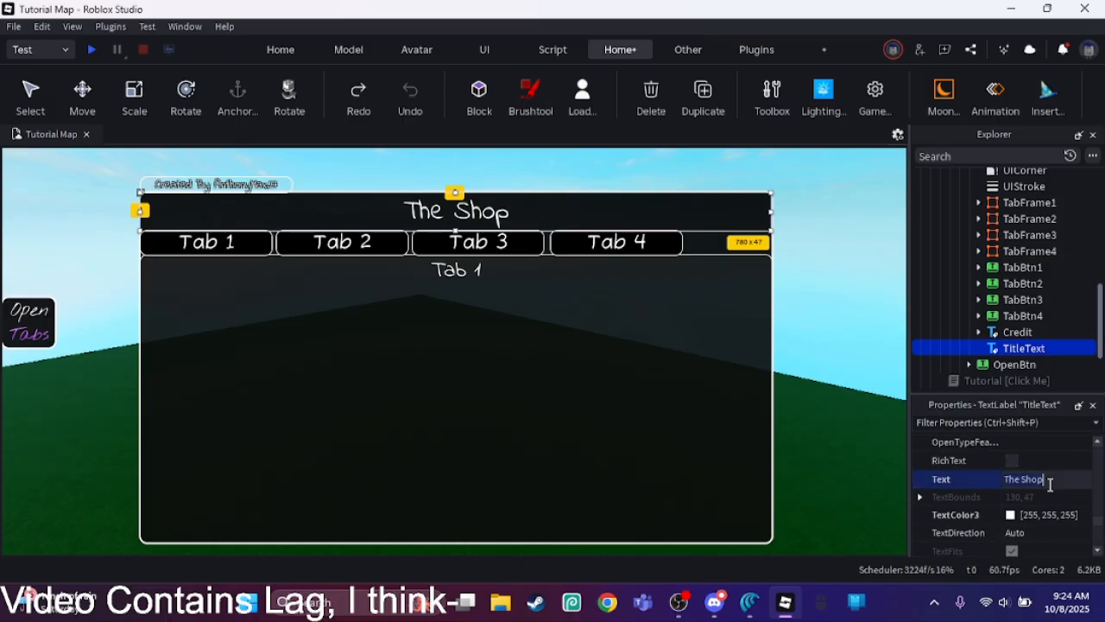
pyautogui.write('Tab Menu')
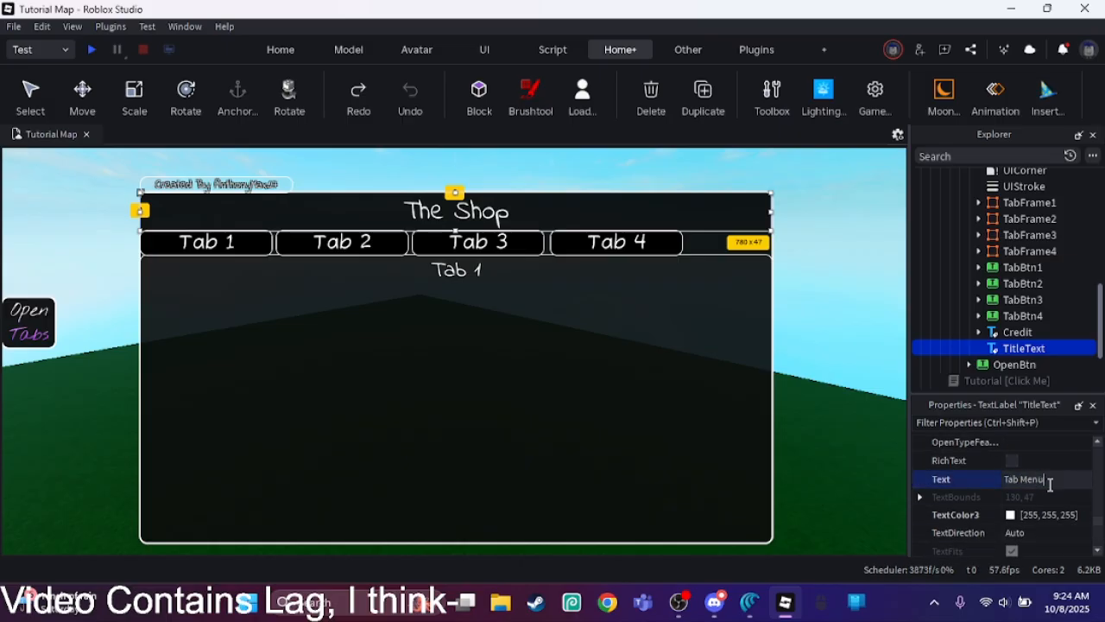
pyautogui.press('Return')
pyautogui.click(756, 343)
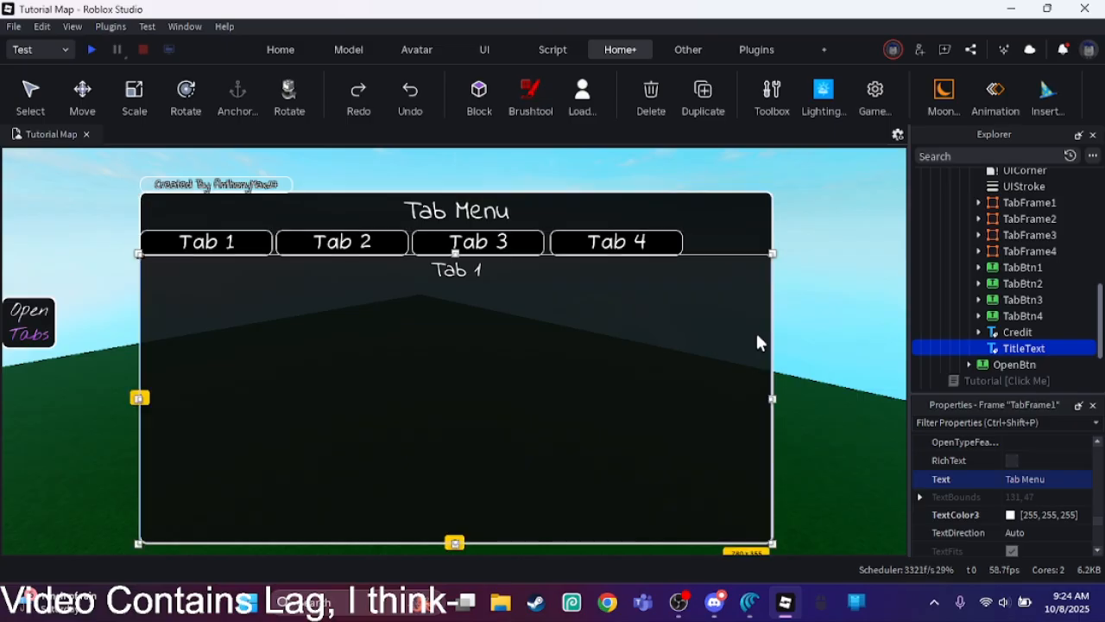
pyautogui.click(808, 338)
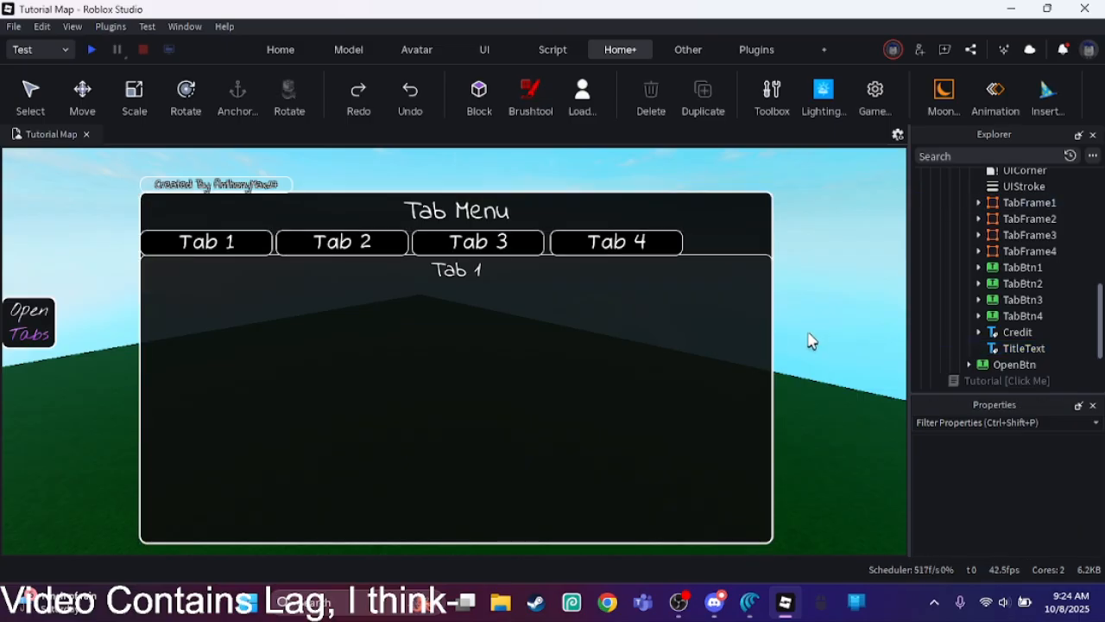
# Step: Set the FontFace of both the Credit and TitleText labels to Nothing You Could Do
pyautogui.click(993, 348)
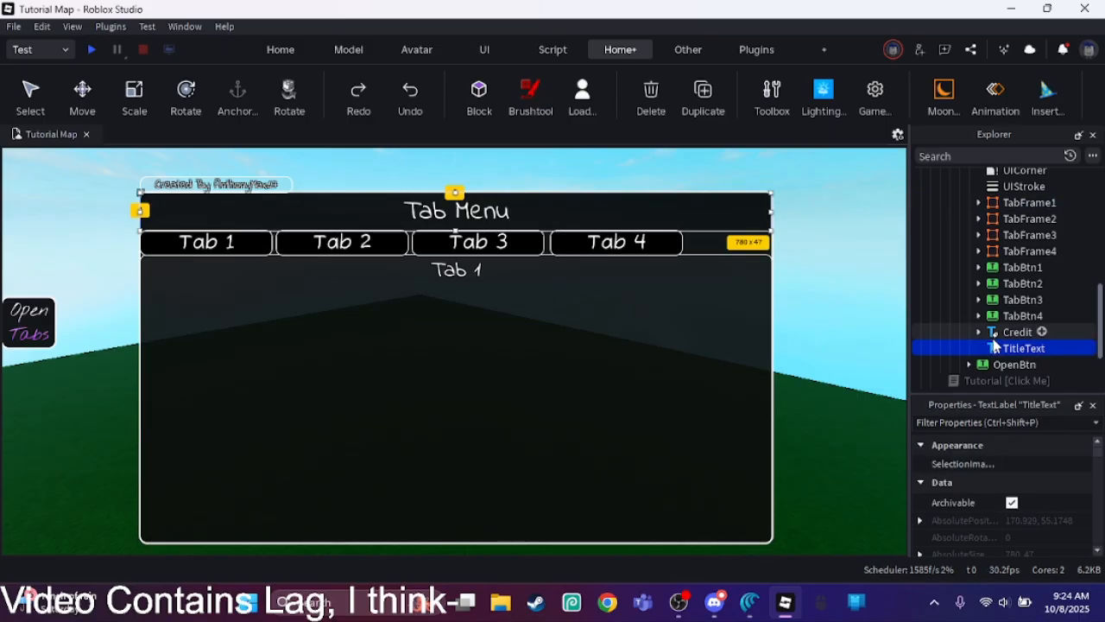
pyautogui.keyDown('ctrl'); pyautogui.click(1006, 333); pyautogui.keyUp('ctrl')
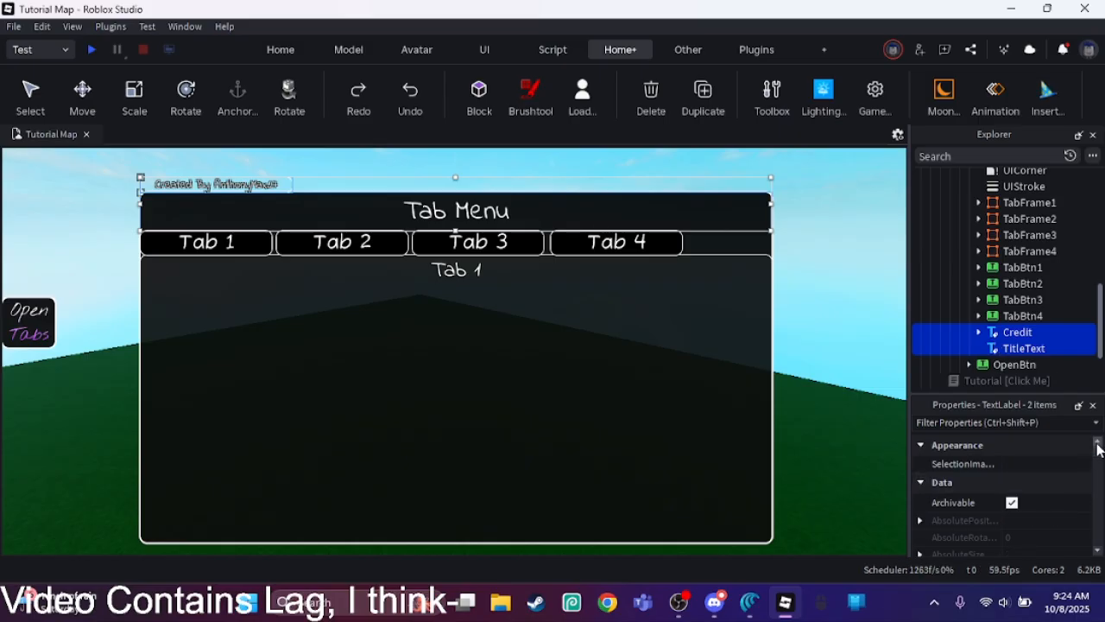
pyautogui.moveTo(1098, 448); pyautogui.dragTo(1067, 505)
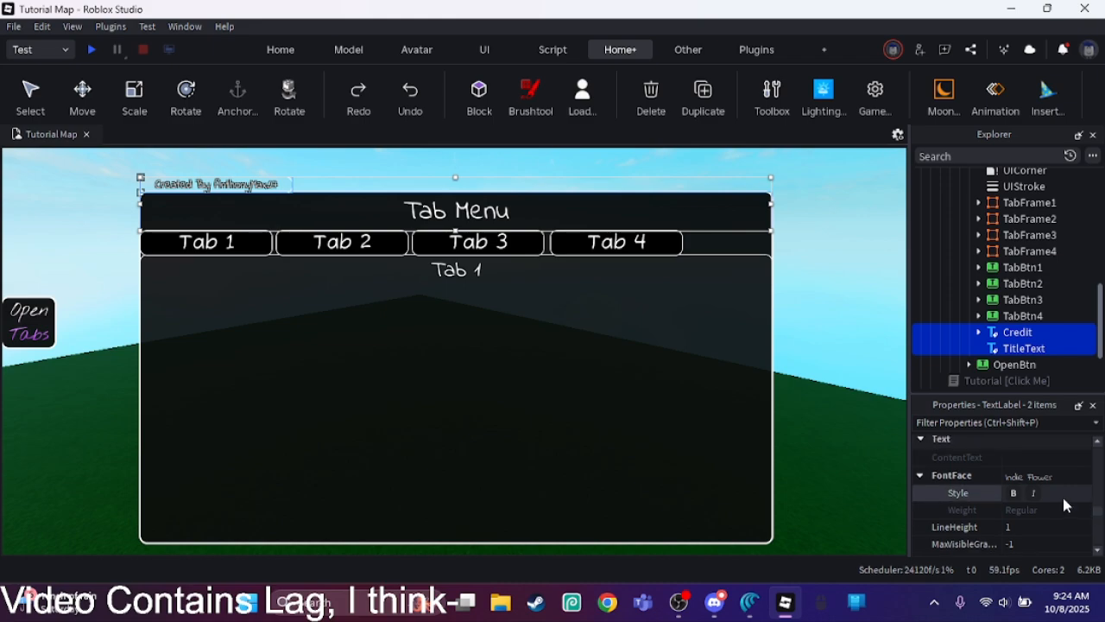
pyautogui.click(1077, 476)
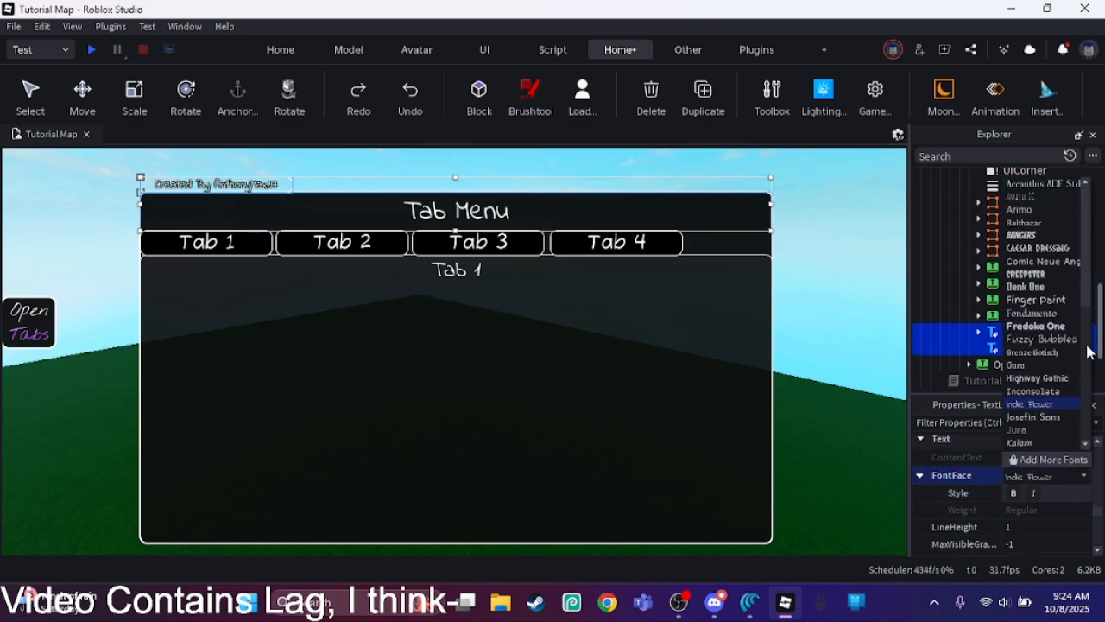
pyautogui.scroll(-5, 1086, 330)
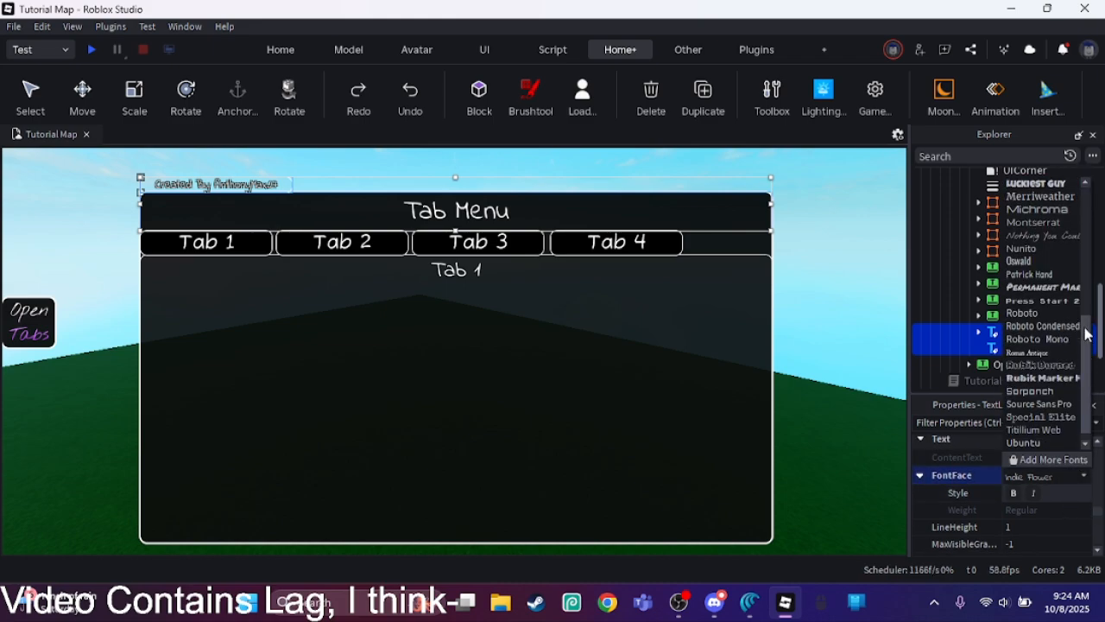
pyautogui.click(1053, 248)
pyautogui.click(775, 309)
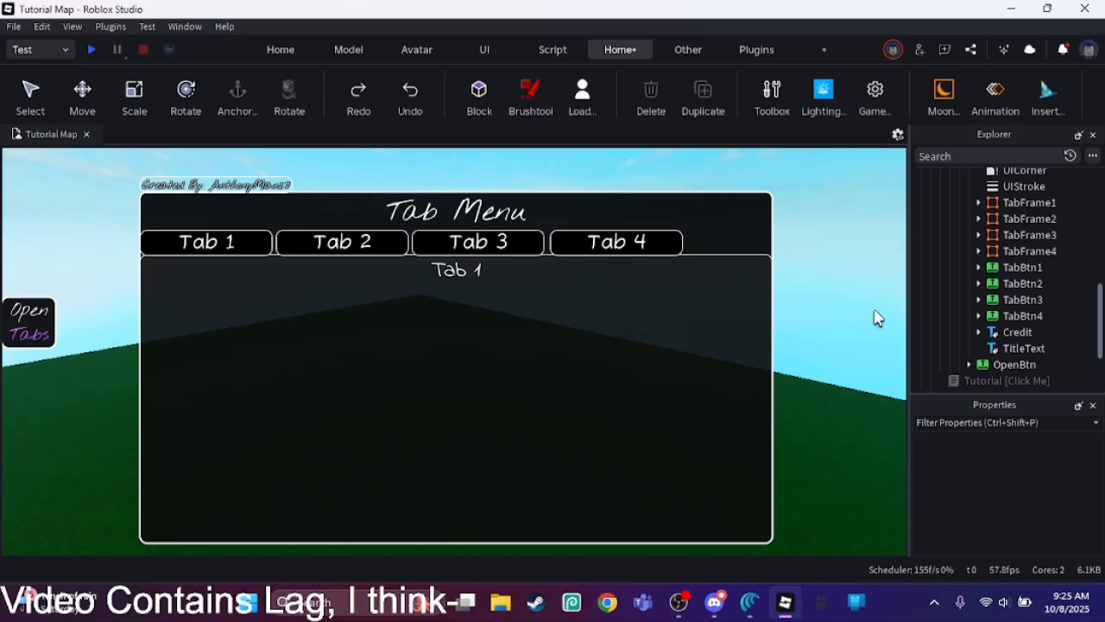
# Step: Expand TabFrame1 and add a UIGradient to it
pyautogui.doubleClick(1016, 201)
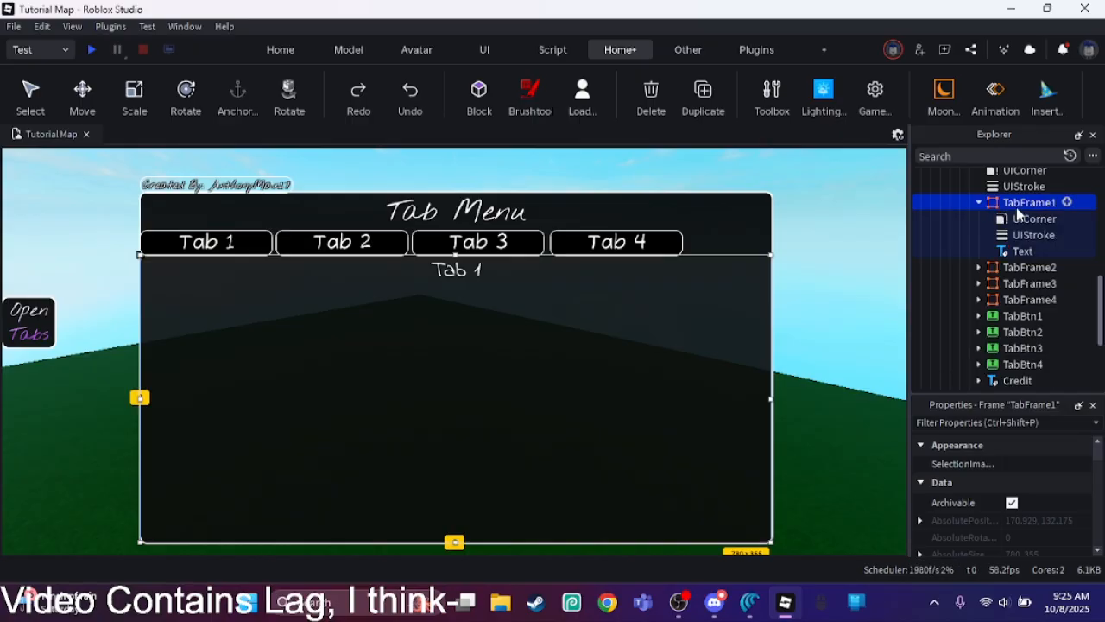
pyautogui.click(1066, 203)
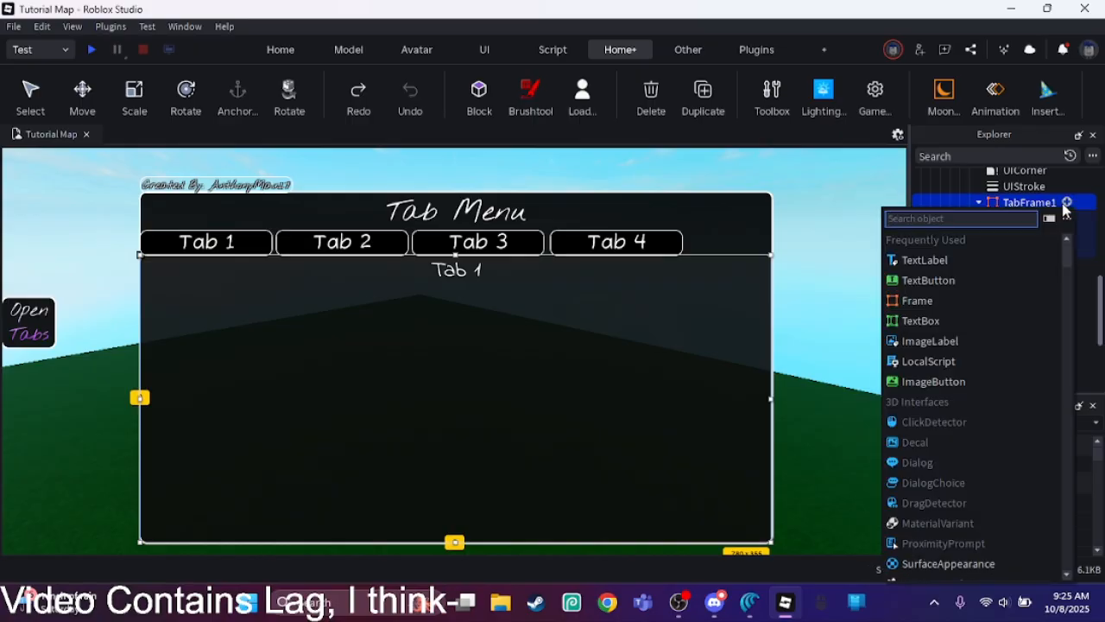
pyautogui.write('ui')
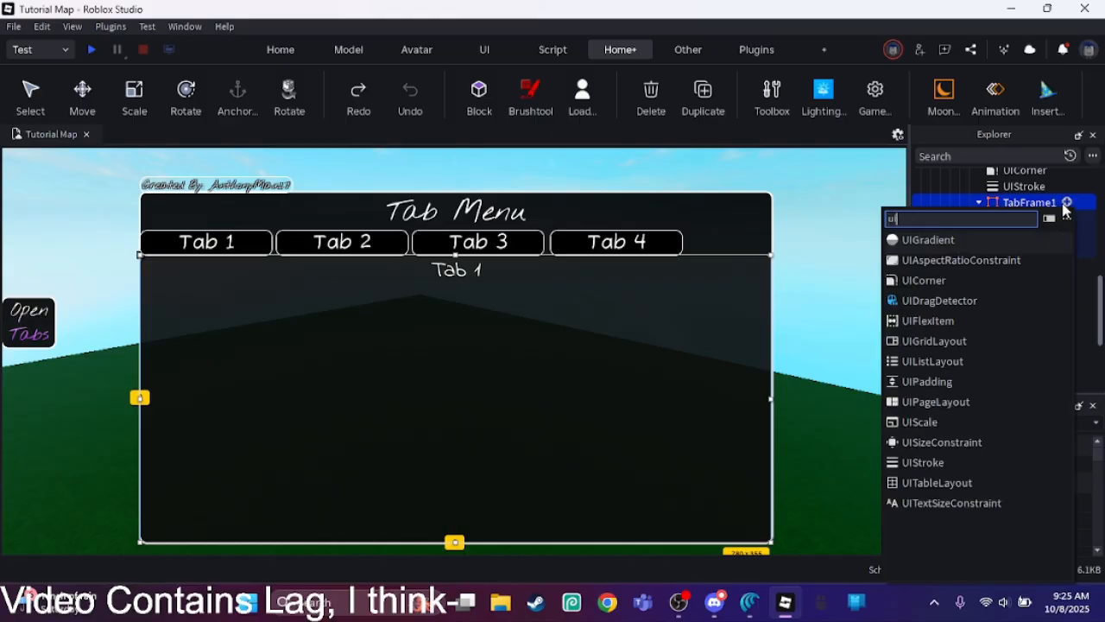
pyautogui.press('Return')
# Step: Set the starting keypoint of the new UIGradient's color sequence to black (#000000)
pyautogui.click(1039, 235)
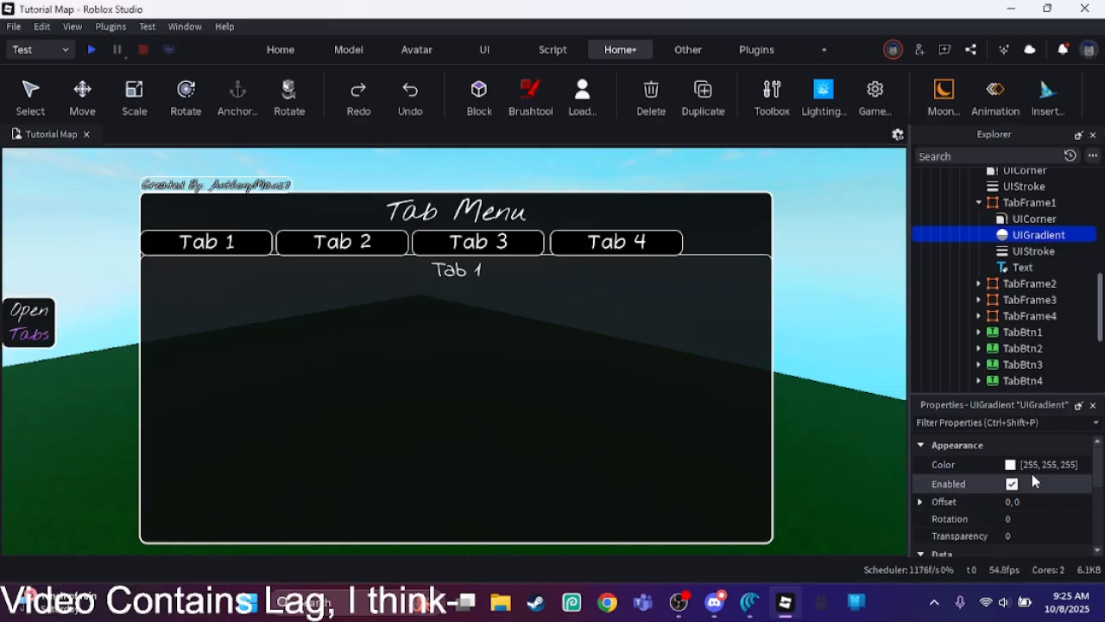
pyautogui.click(1085, 467)
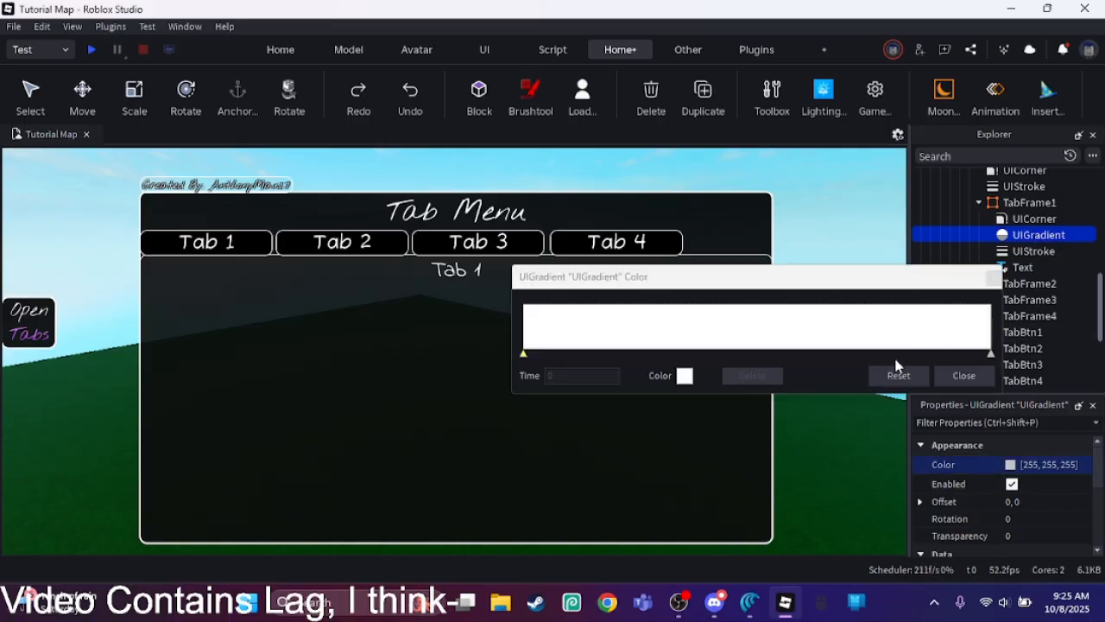
pyautogui.click(990, 357)
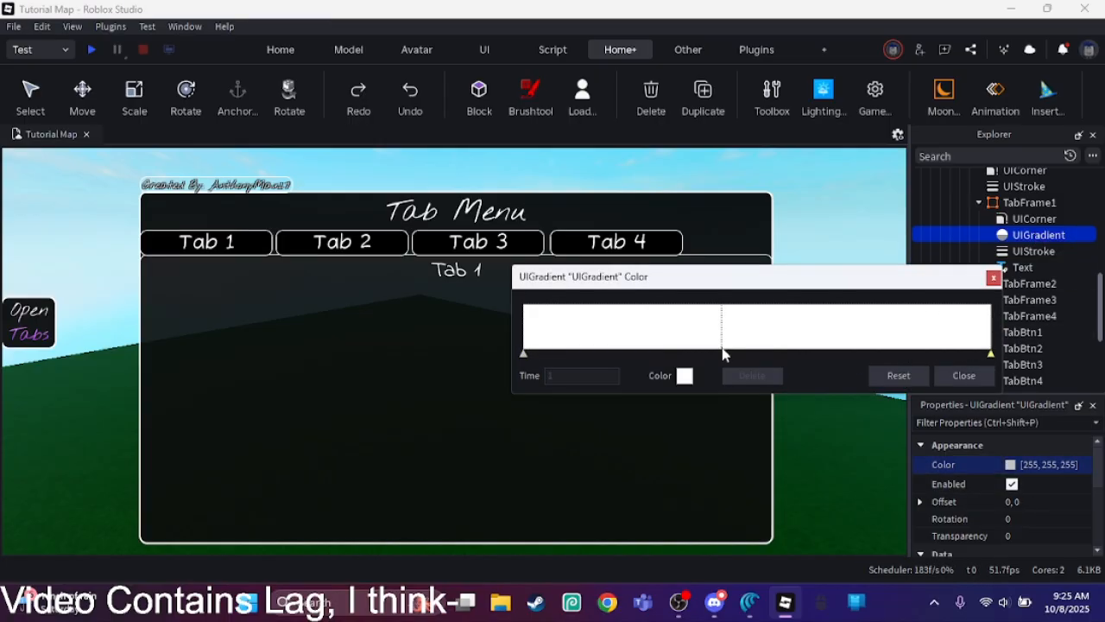
pyautogui.click(523, 354)
pyautogui.click(684, 375)
pyautogui.click(740, 316)
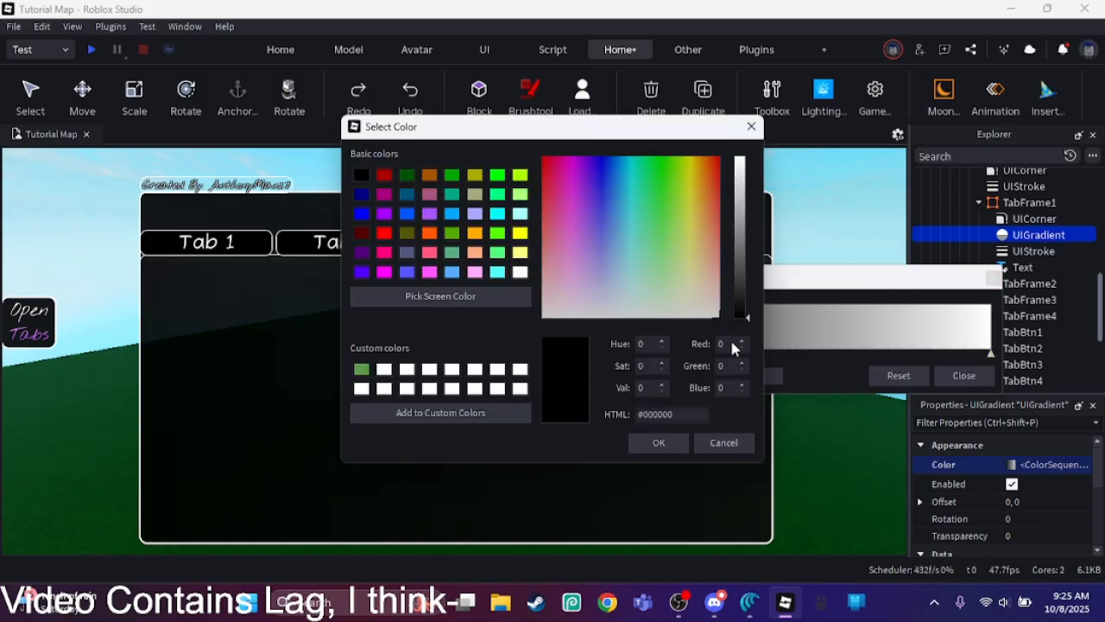
pyautogui.click(679, 442)
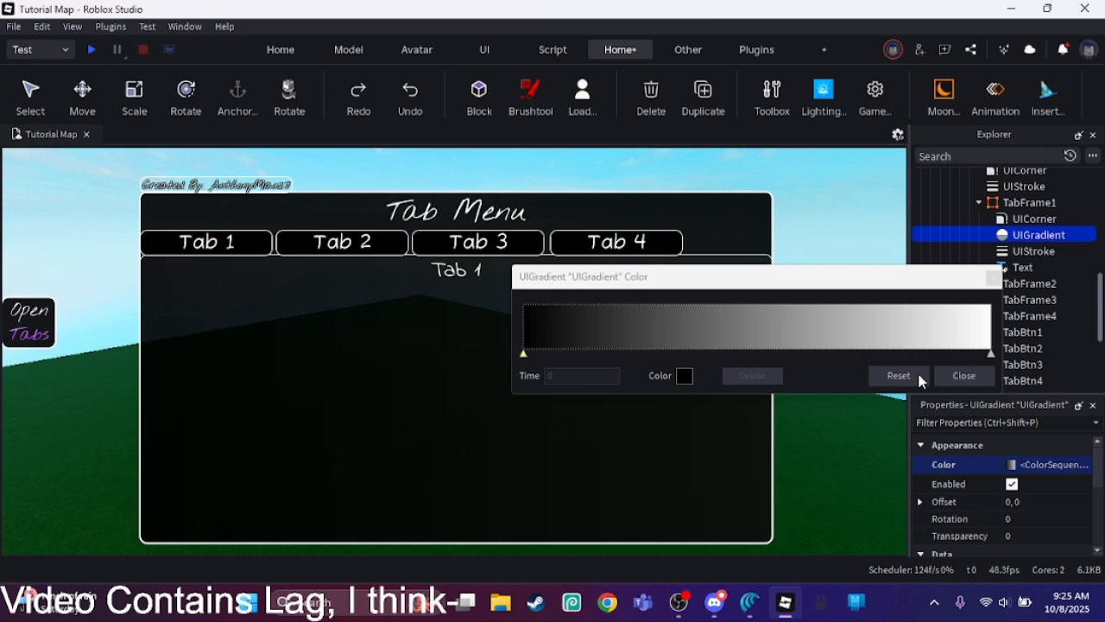
pyautogui.click(964, 375)
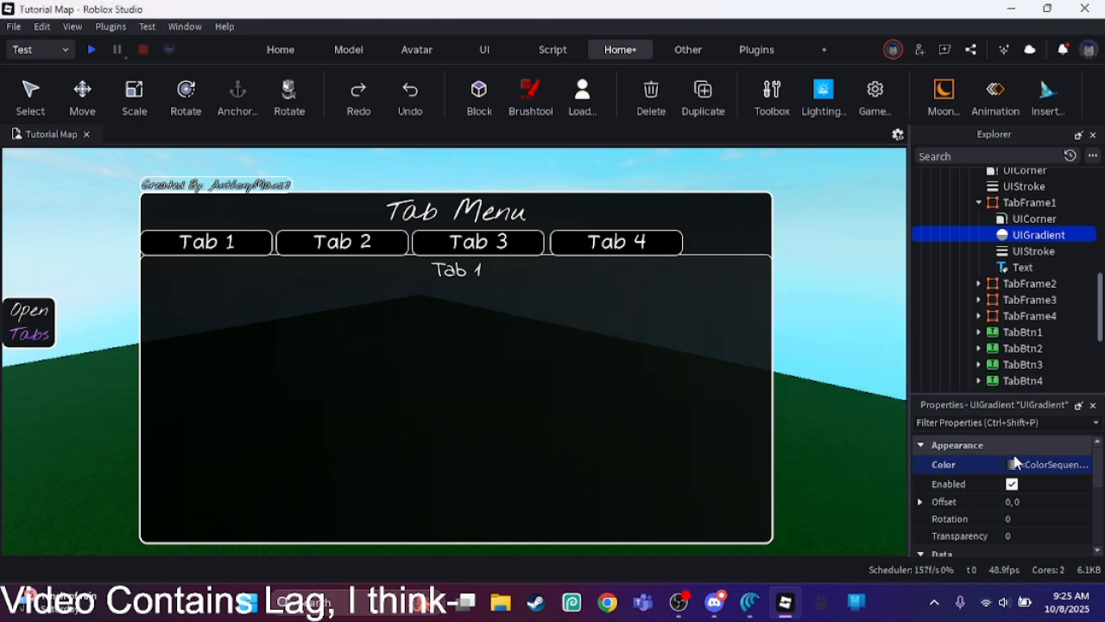
# Step: Set the UIGradient's Rotation to 90
pyautogui.click(1032, 519)
pyautogui.write('90')
pyautogui.press('Return')
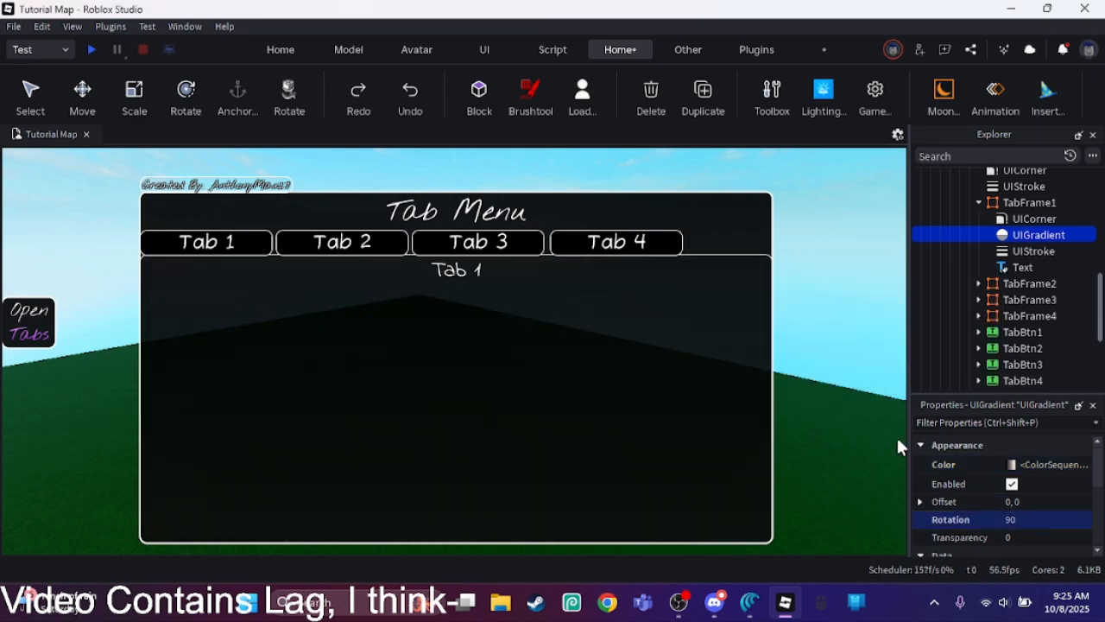
# Step: Check TabFrame1's background properties and move its UIGradient up into ShopFrame
pyautogui.click(1014, 202)
pyautogui.scroll(-4, 1097, 464)
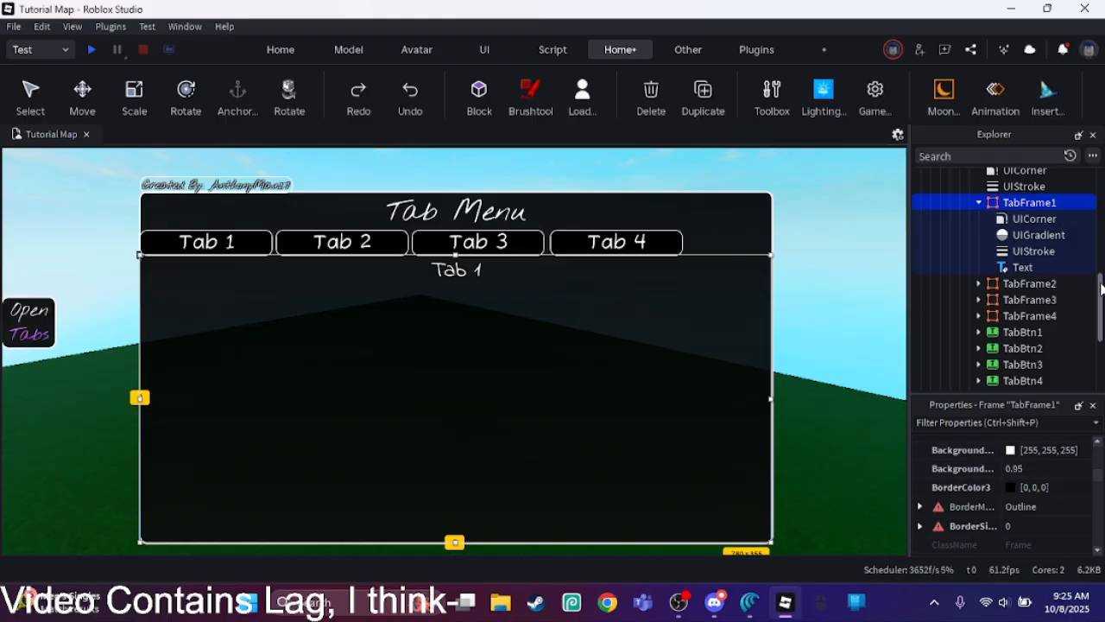
pyautogui.scroll(3, 1053, 294)
pyautogui.moveTo(1039, 316); pyautogui.dragTo(1024, 243)
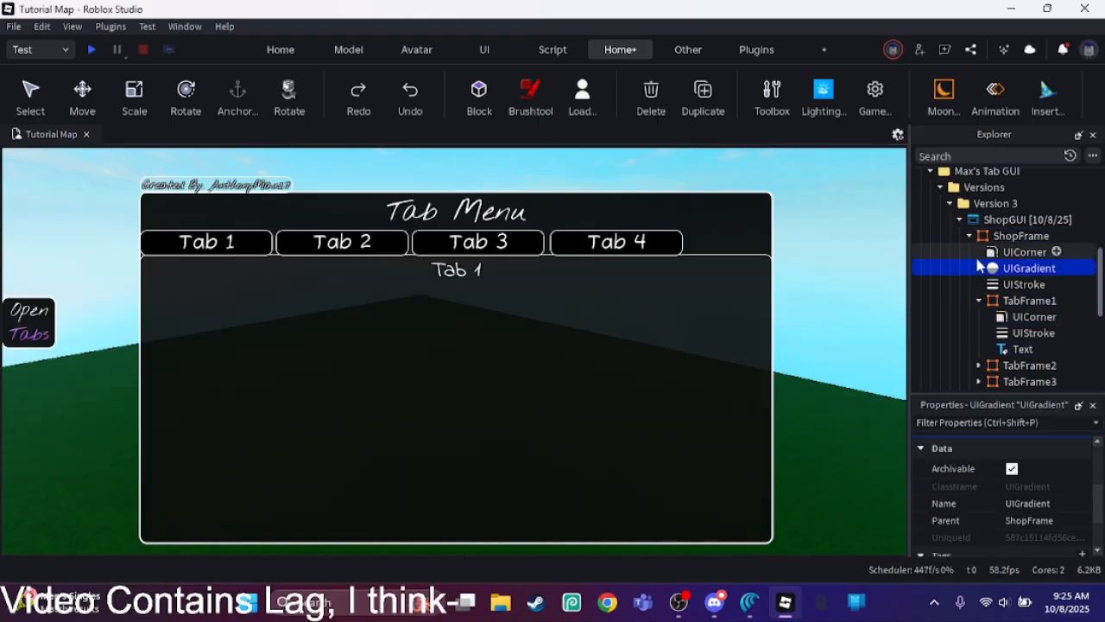
# Step: Compare the properties of ShopFrame, TabFrame1 and the UIGradient, and move the UIGradient back into TabFrame1
pyautogui.click(1018, 236)
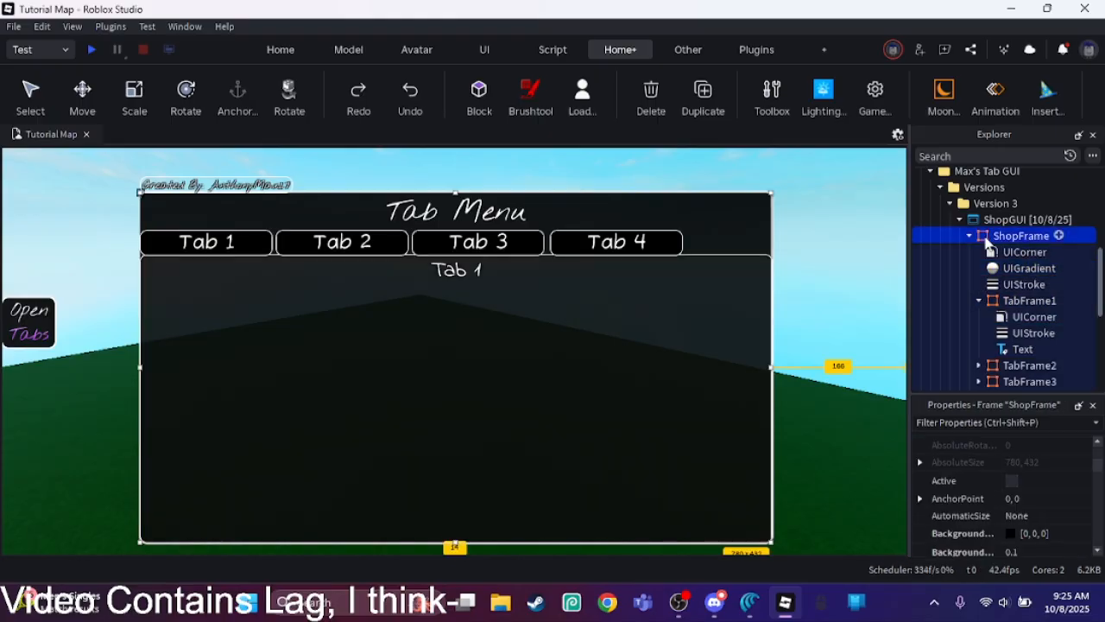
pyautogui.click(997, 301)
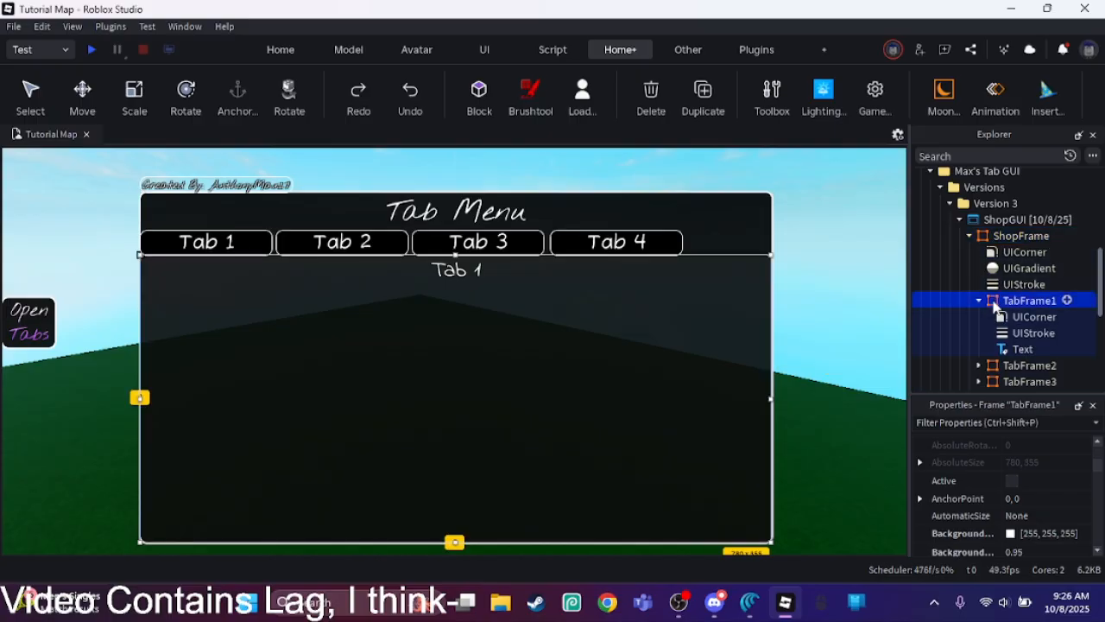
pyautogui.click(994, 269)
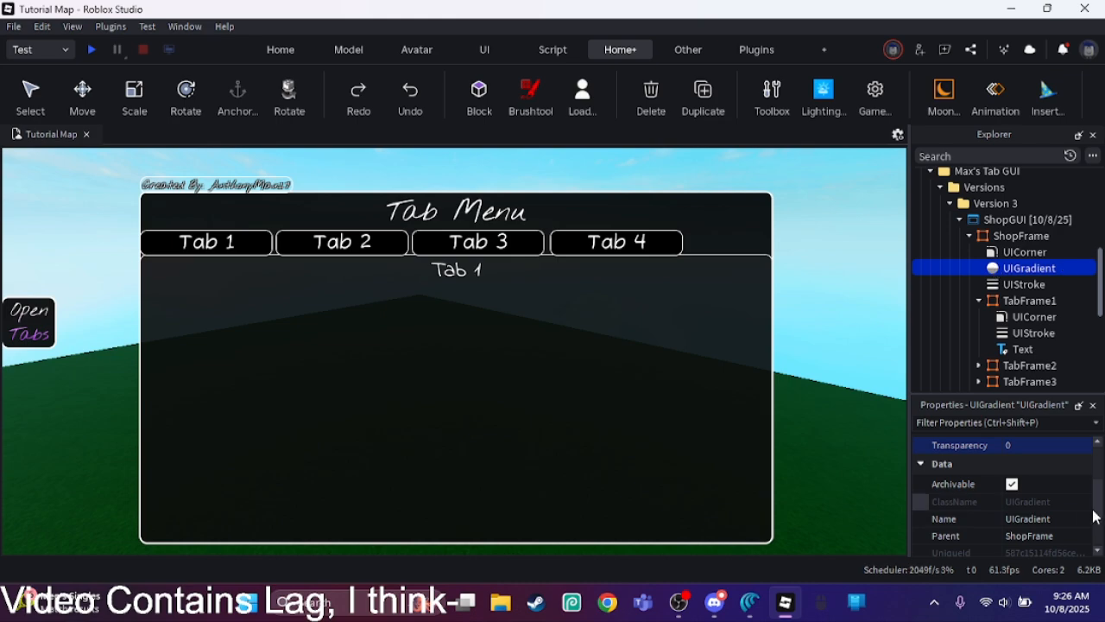
pyautogui.moveTo(1093, 505); pyautogui.dragTo(1095, 464)
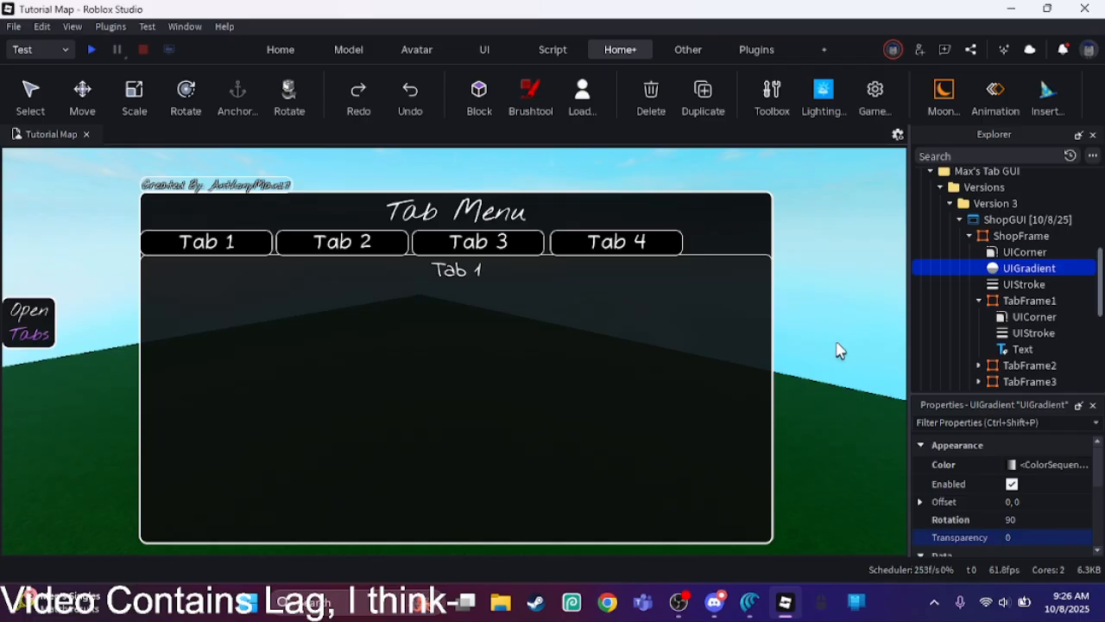
pyautogui.moveTo(939, 270); pyautogui.dragTo(1017, 300)
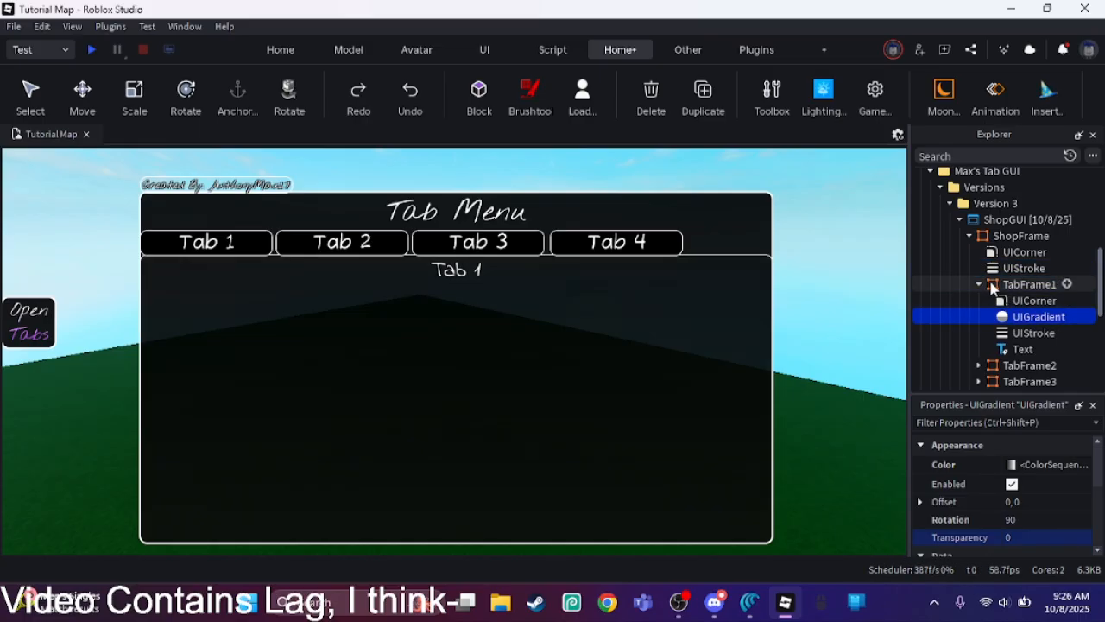
# Step: Set ShopFrame's background color to white (#ffffff) and its background transparency to 0.2
pyautogui.click(1019, 235)
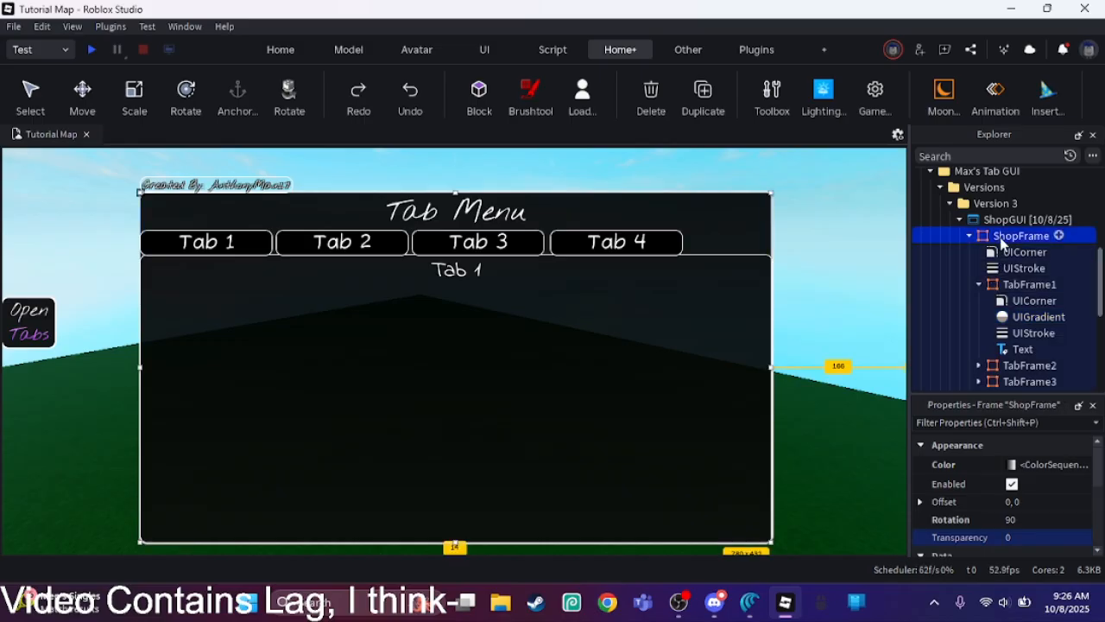
pyautogui.moveTo(1097, 452); pyautogui.dragTo(1085, 474)
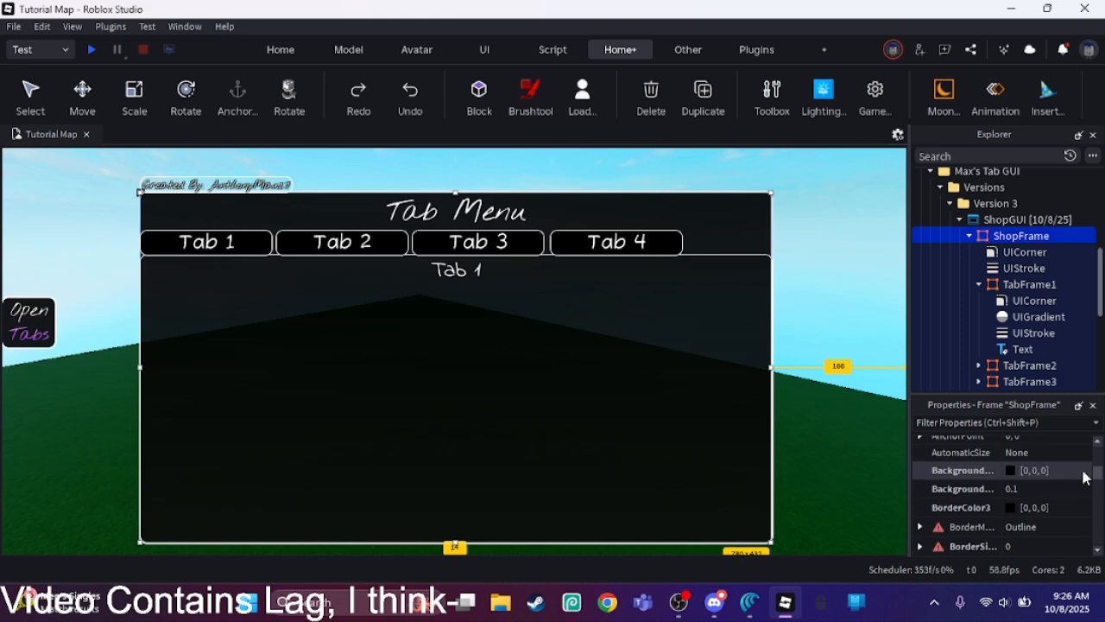
pyautogui.click(1006, 474)
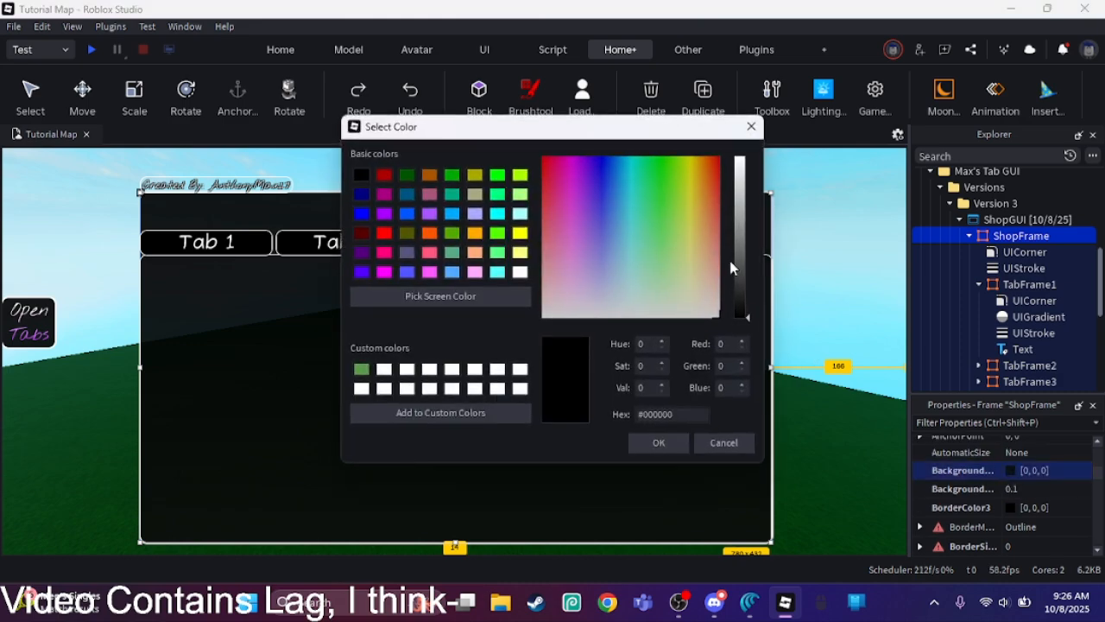
pyautogui.moveTo(730, 267); pyautogui.dragTo(735, 141)
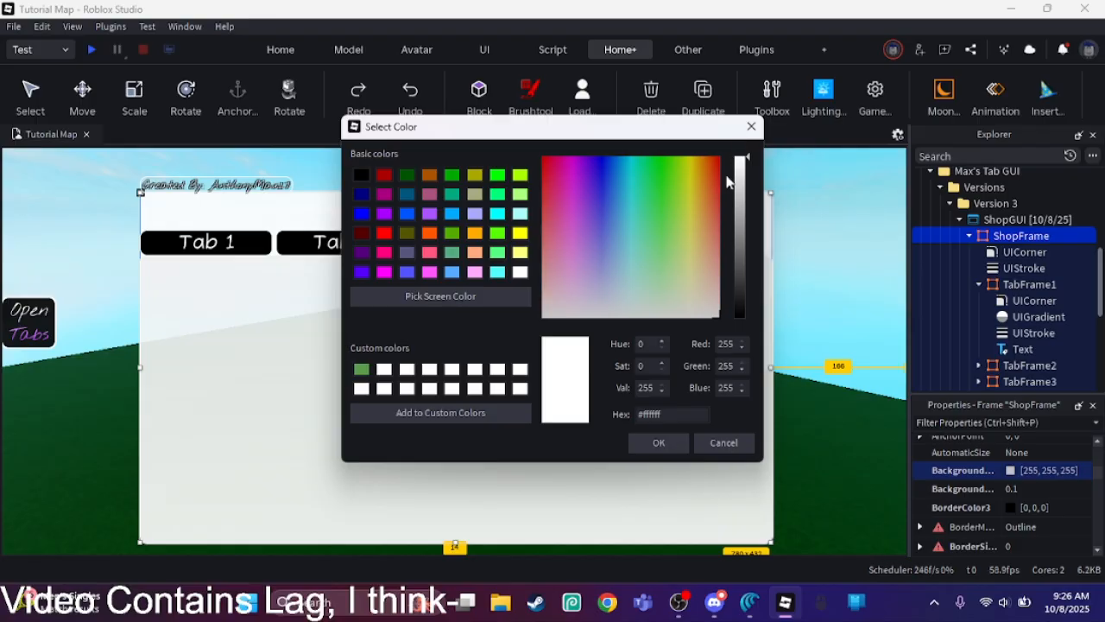
pyautogui.click(655, 442)
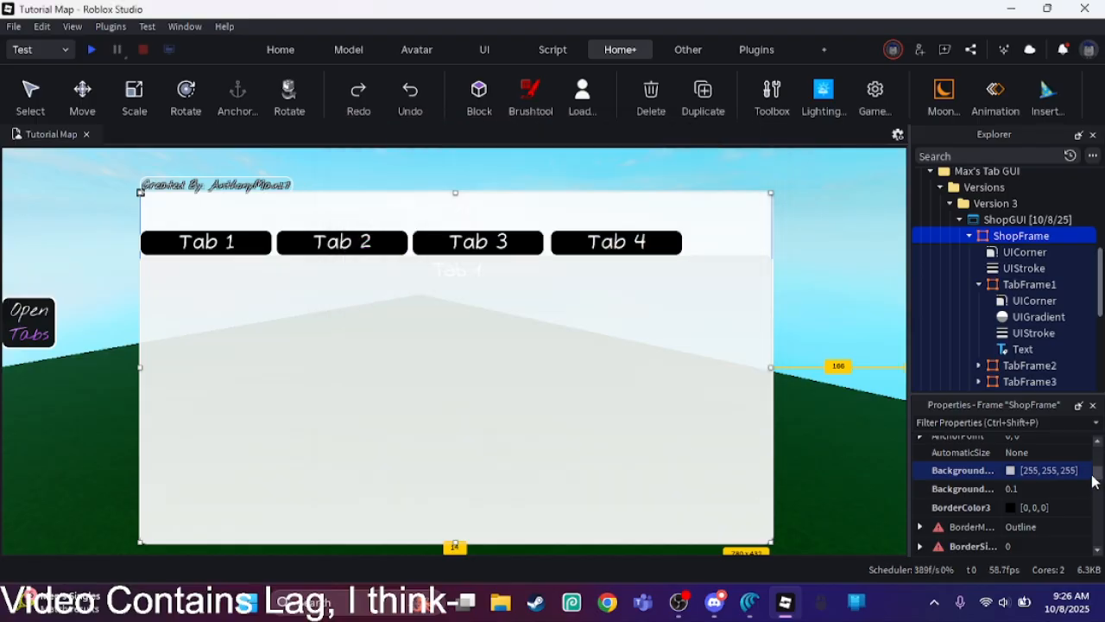
pyautogui.click(1050, 489)
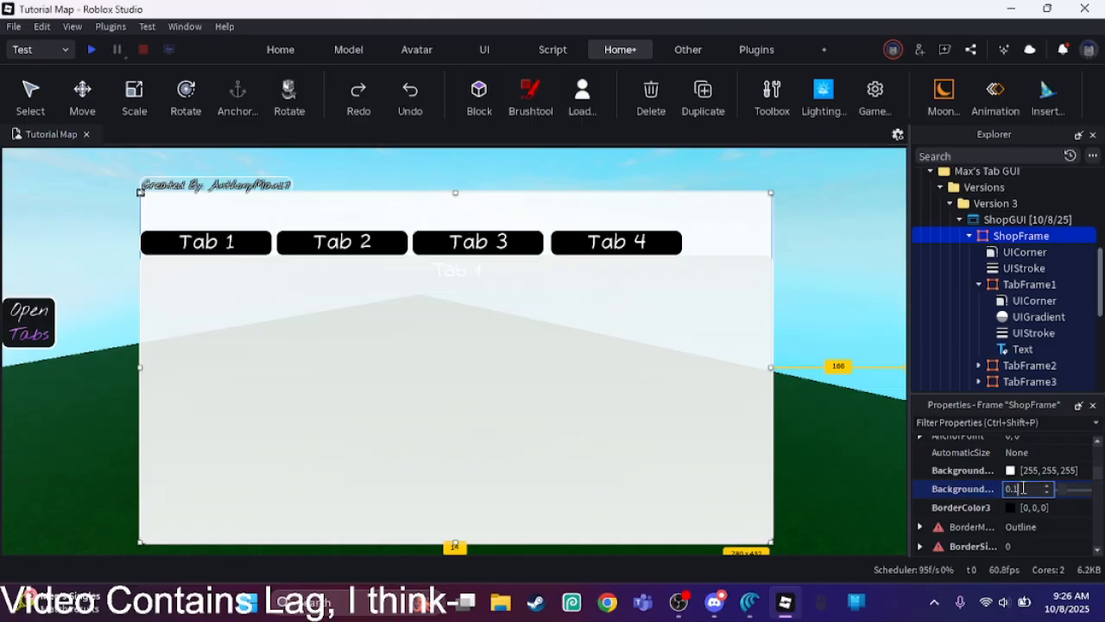
pyautogui.write('0.2')
pyautogui.press('Return')
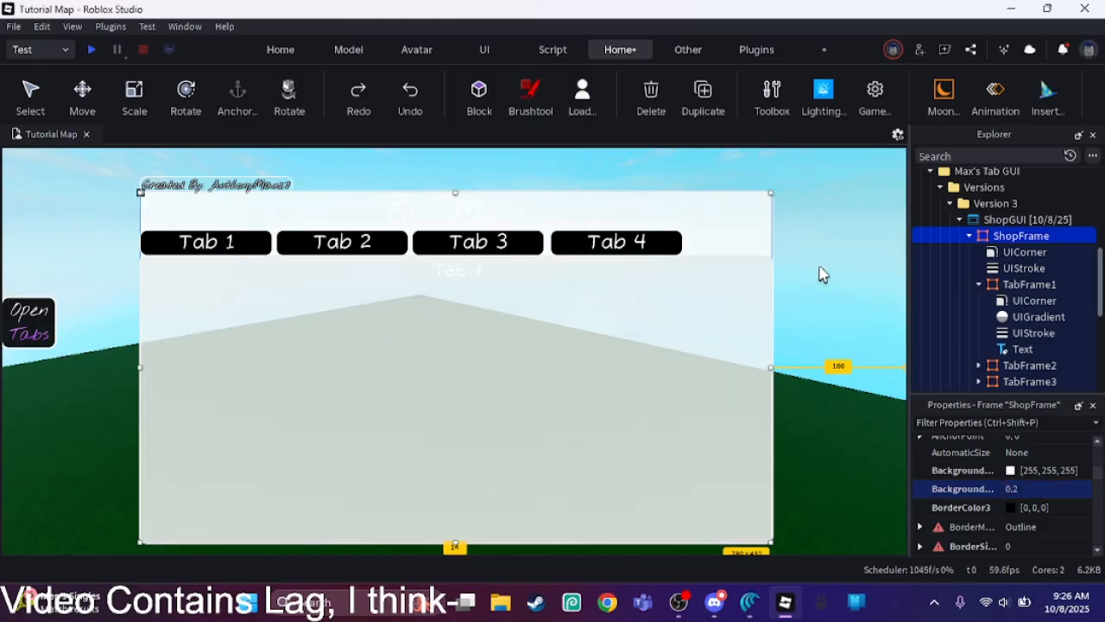
# Step: Move the UIGradient from TabFrame1 up into ShopFrame and collapse TabFrame1 in the object tree
pyautogui.moveTo(1036, 317); pyautogui.dragTo(1001, 243)
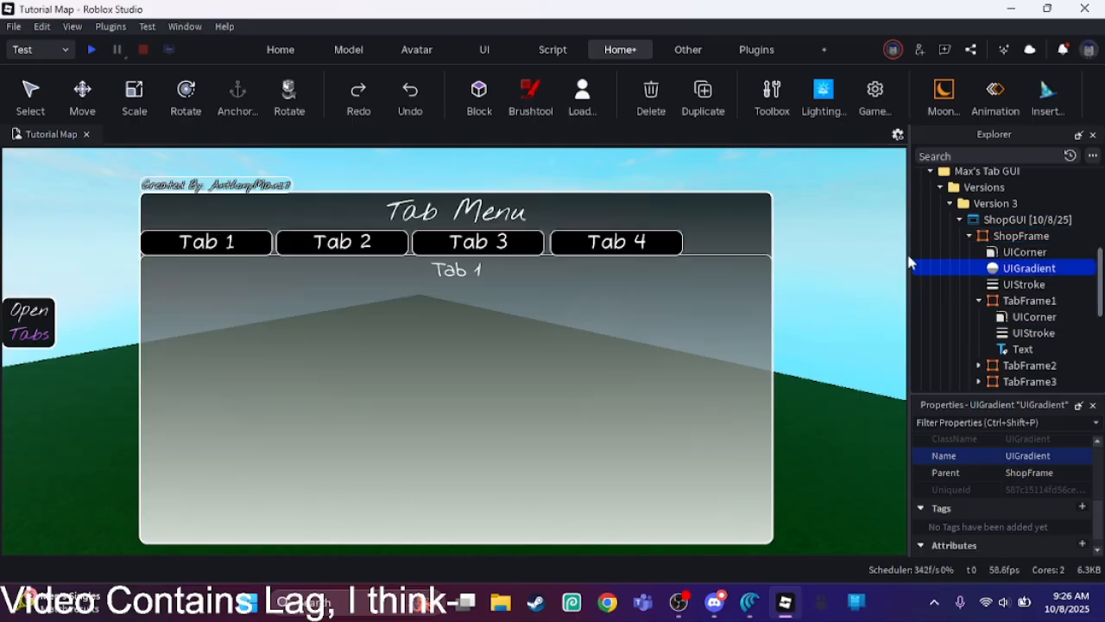
pyautogui.moveTo(889, 267); pyautogui.dragTo(866, 281, button='right')
pyautogui.click(869, 287)
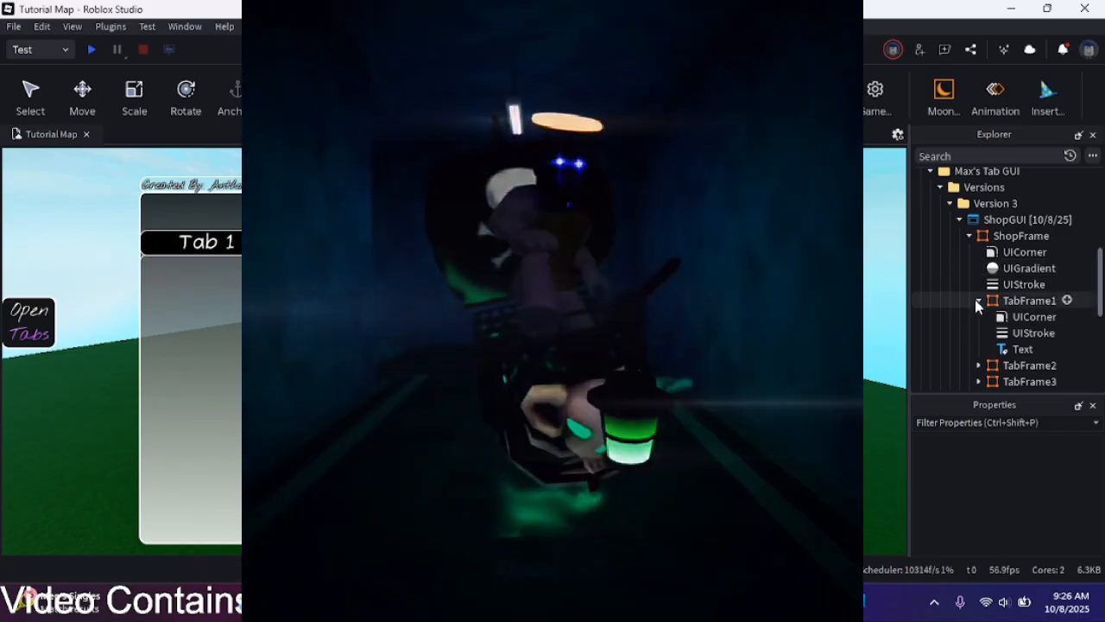
pyautogui.click(978, 300)
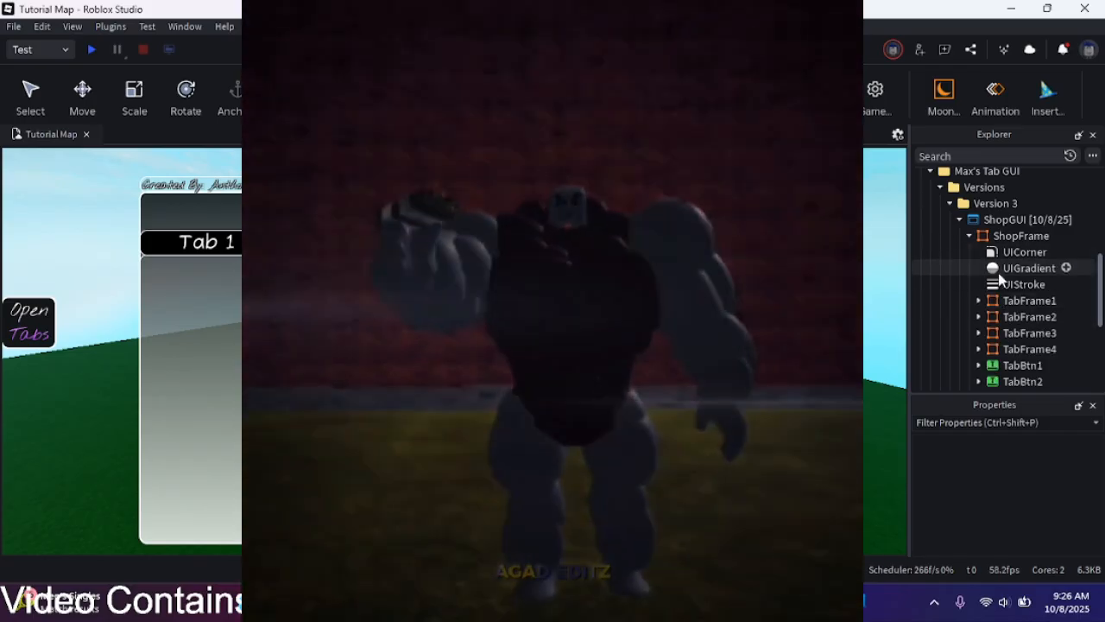
# Step: Add a black (#000000) keypoint at about 0.3 in ShopFrame's UIGradient color sequence and shift it slightly toward the white end
pyautogui.click(1015, 268)
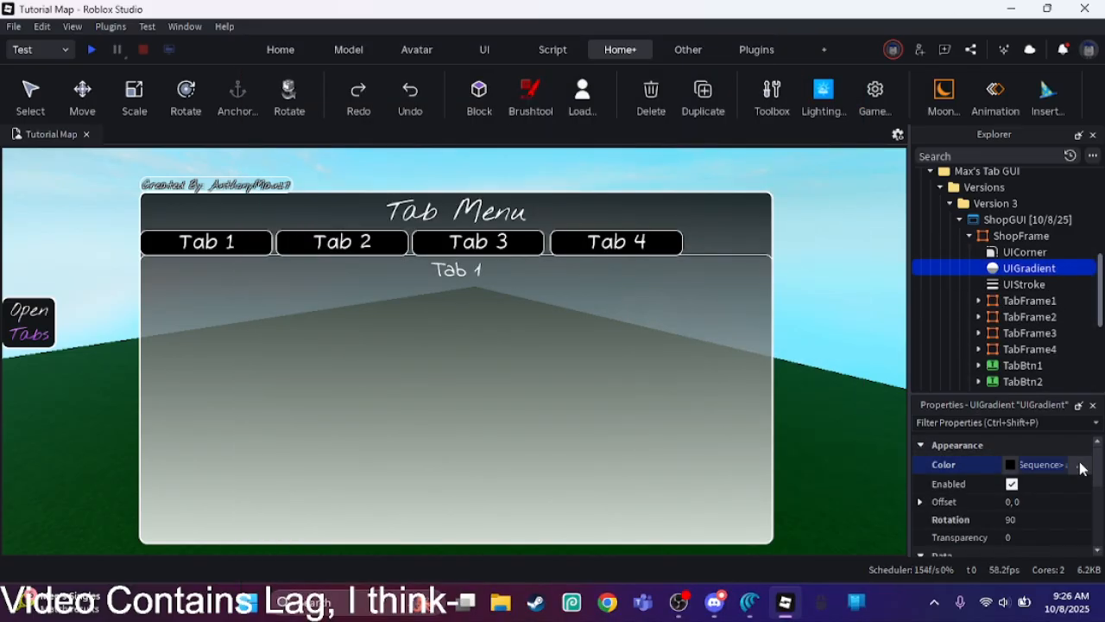
pyautogui.click(1080, 465)
pyautogui.click(675, 328)
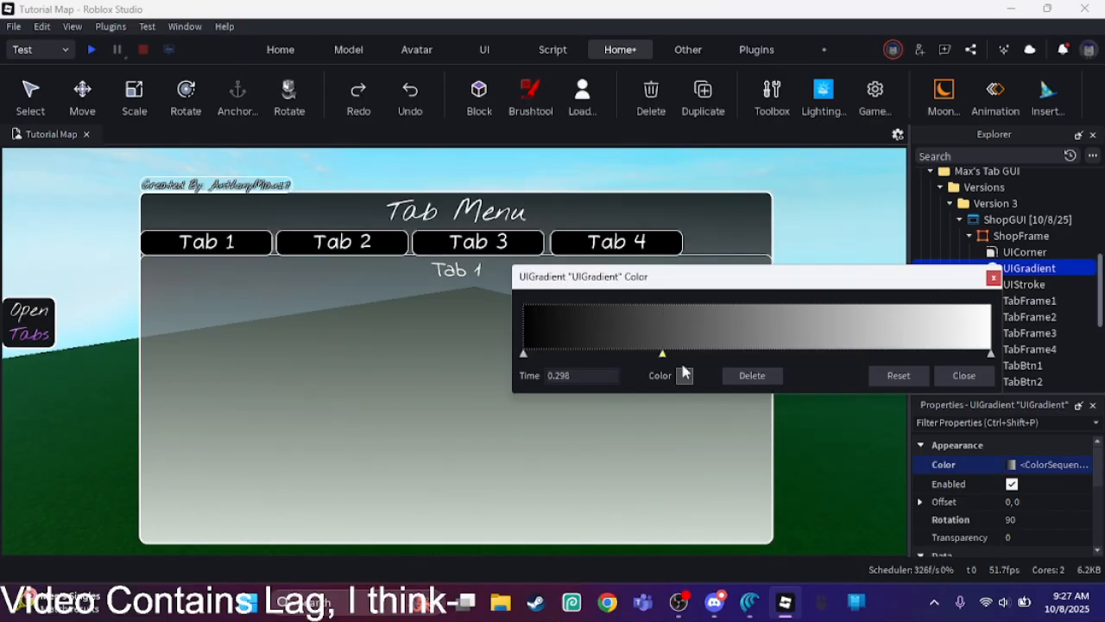
pyautogui.click(683, 374)
pyautogui.moveTo(732, 282); pyautogui.dragTo(736, 316)
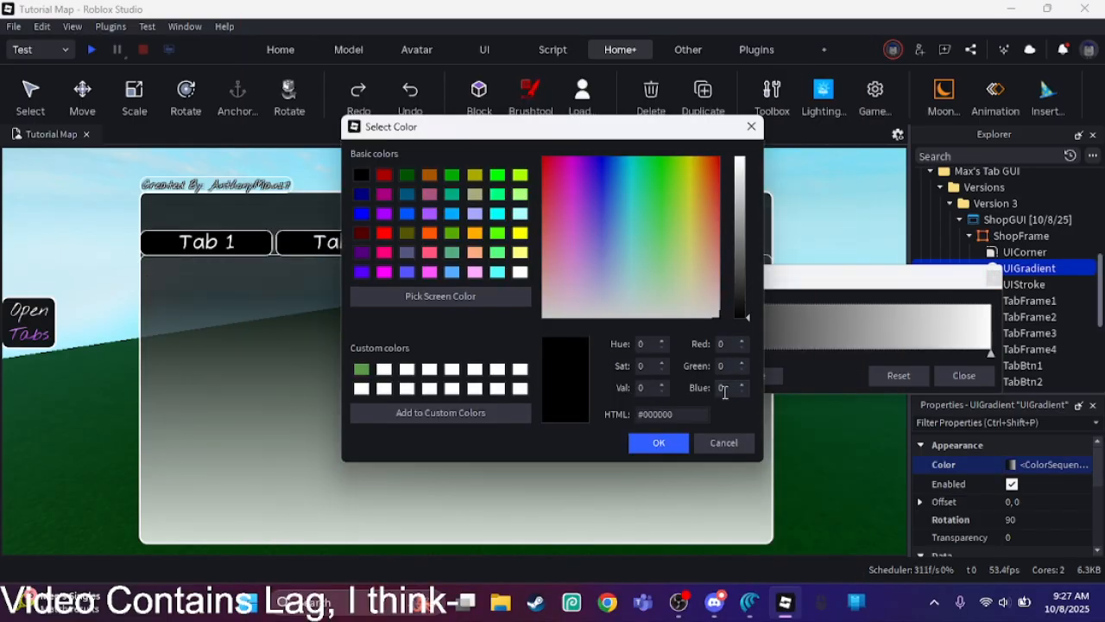
pyautogui.click(659, 442)
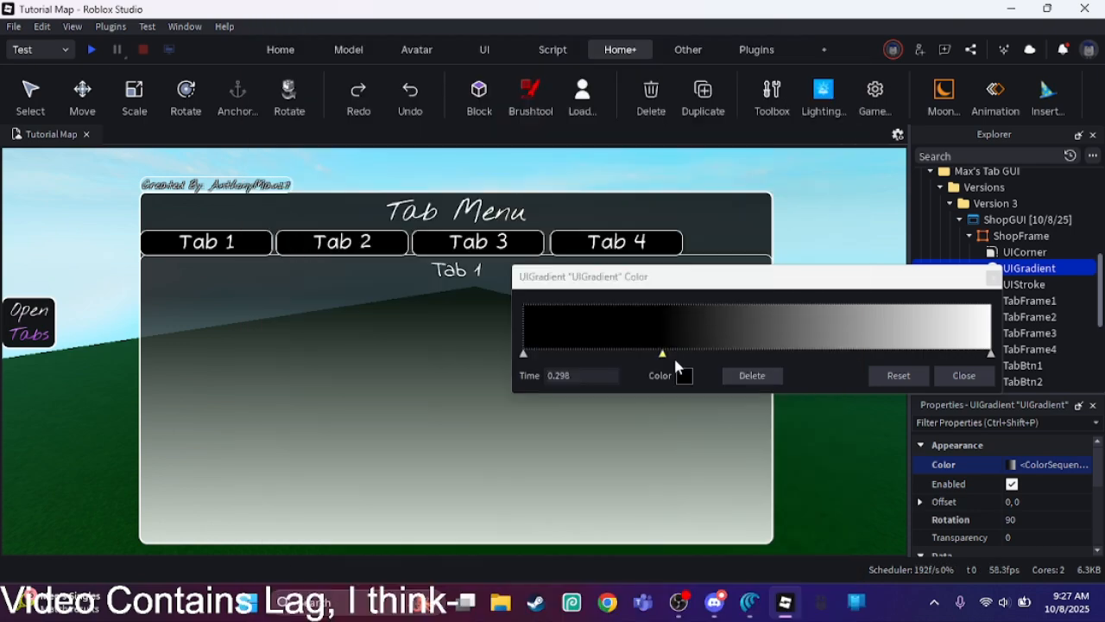
pyautogui.moveTo(662, 354); pyautogui.dragTo(695, 366)
pyautogui.click(964, 375)
pyautogui.click(887, 309)
pyautogui.moveTo(897, 310); pyautogui.dragTo(889, 315, button='right')
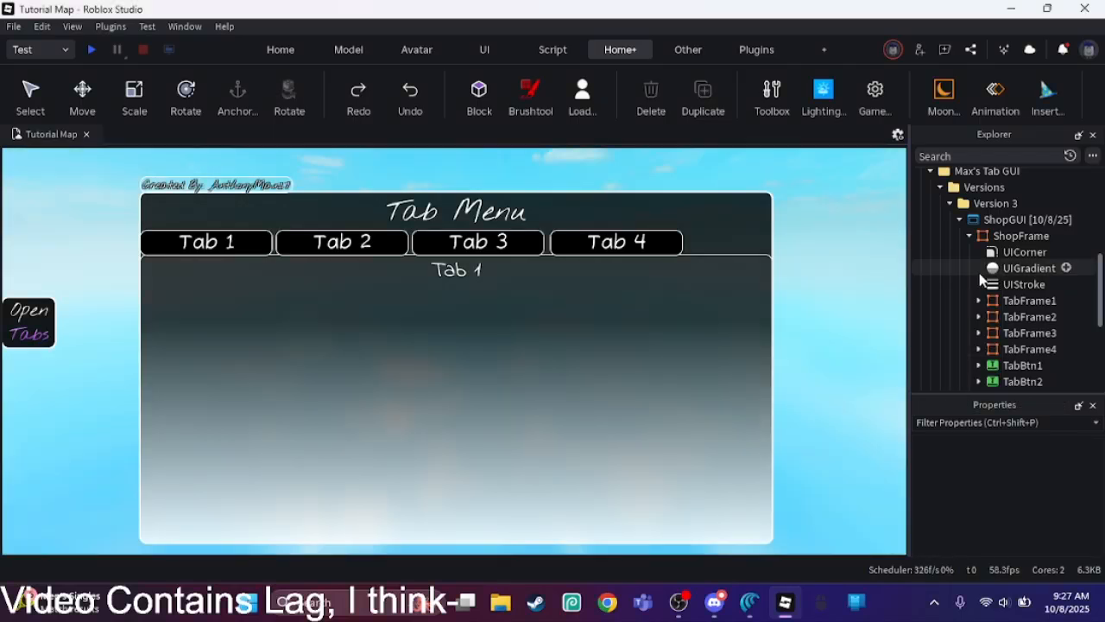
# Step: Compare the LocalScripts of TabBtn1 and TabBtn2, leaving only TabBtn1's script open
pyautogui.scroll(-3, 1010, 298)
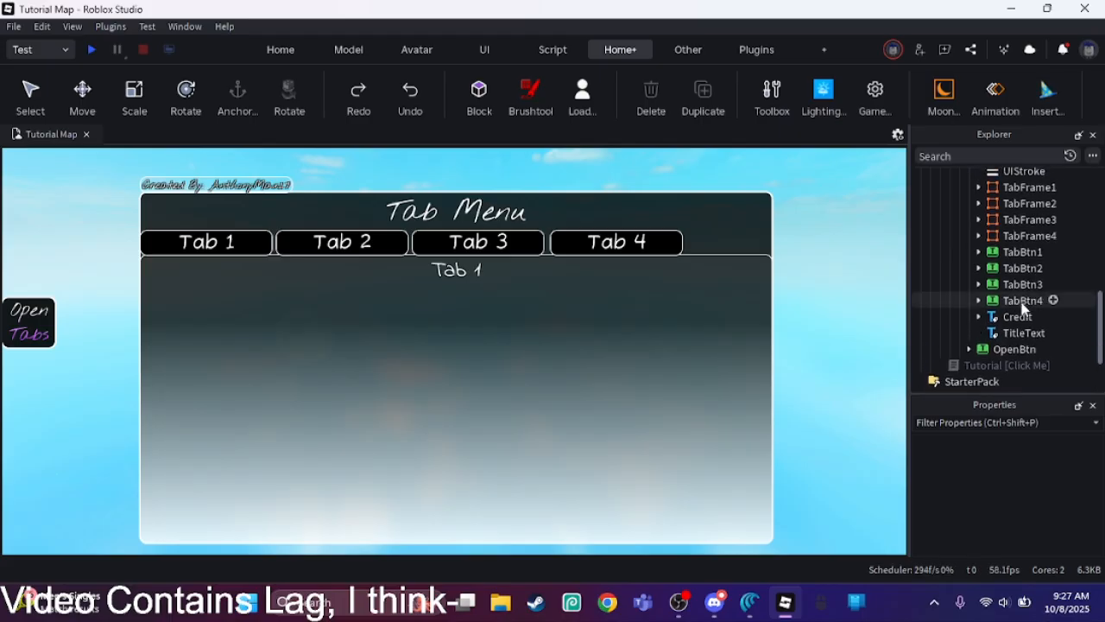
pyautogui.click(980, 252)
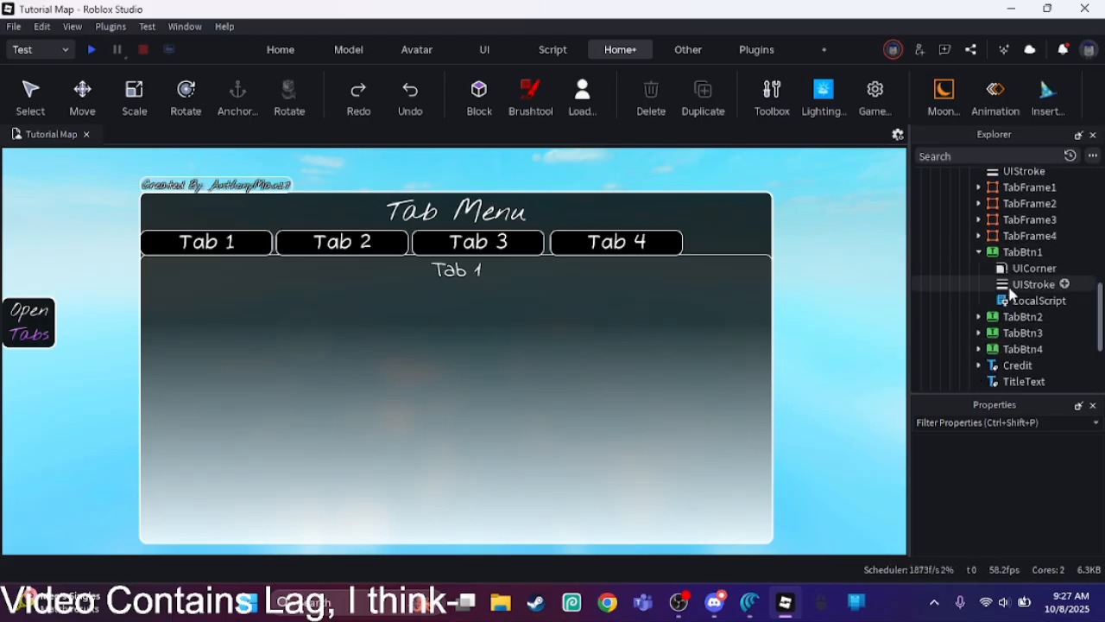
pyautogui.doubleClick(1034, 299)
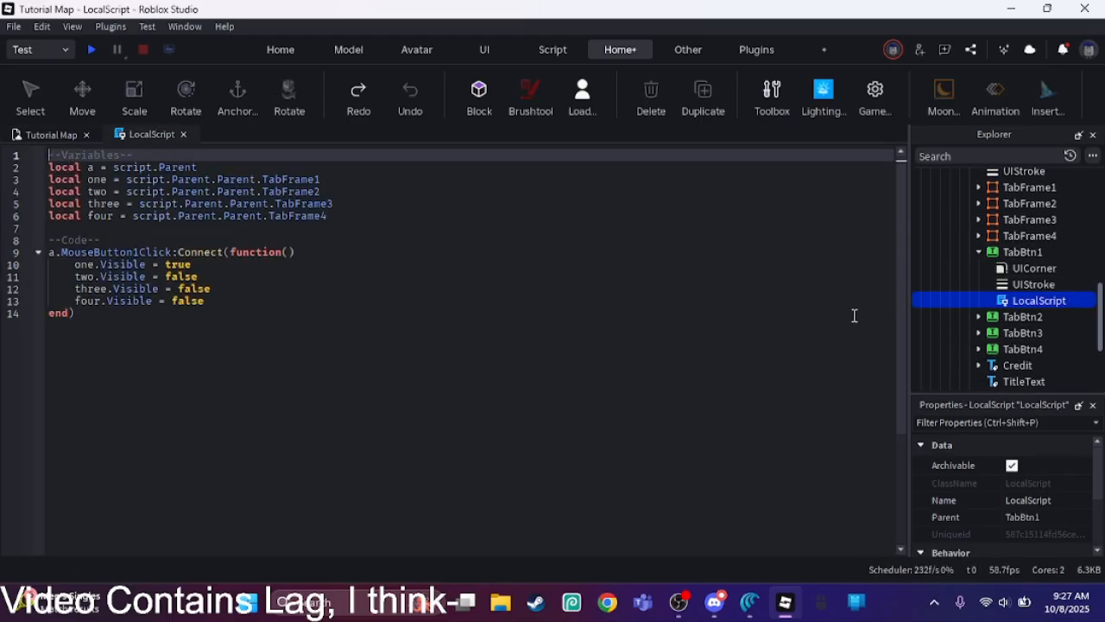
pyautogui.click(978, 317)
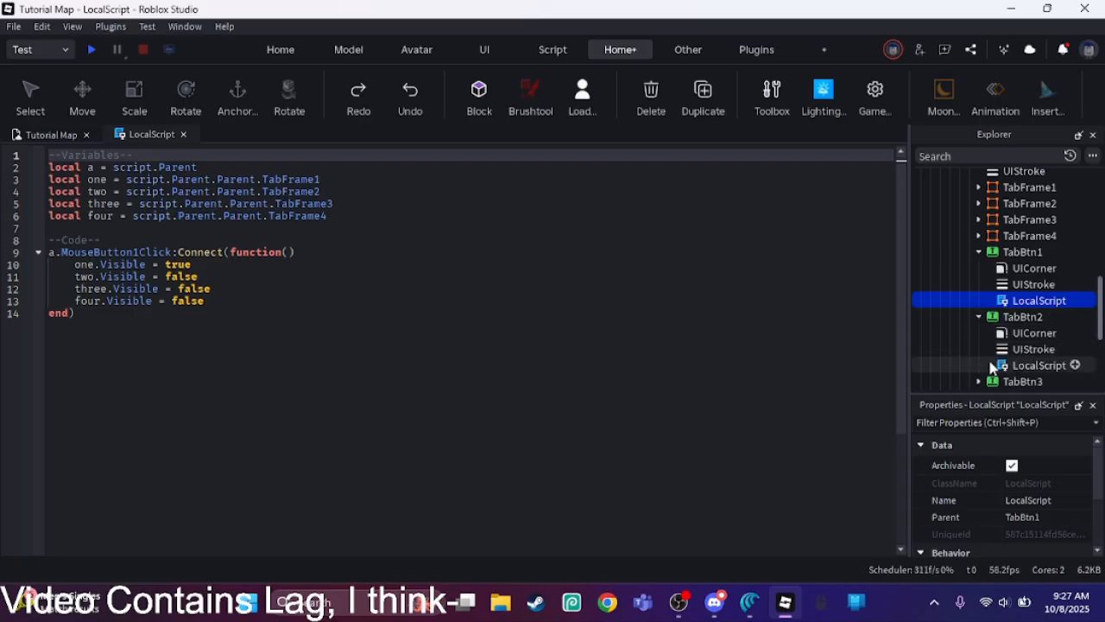
pyautogui.doubleClick(993, 366)
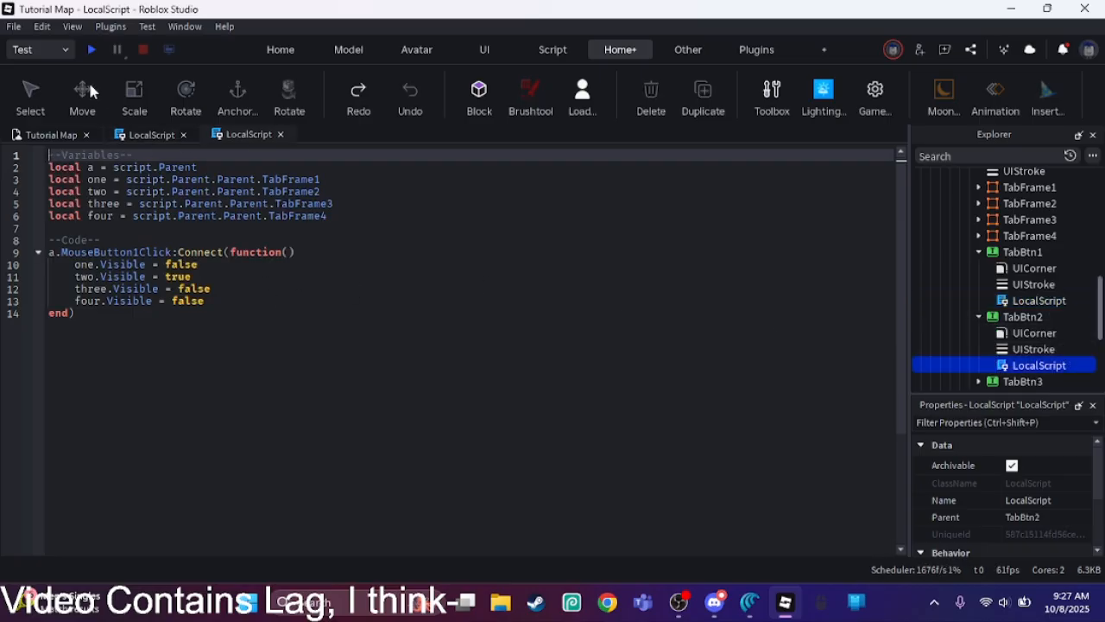
pyautogui.click(145, 136)
pyautogui.click(281, 136)
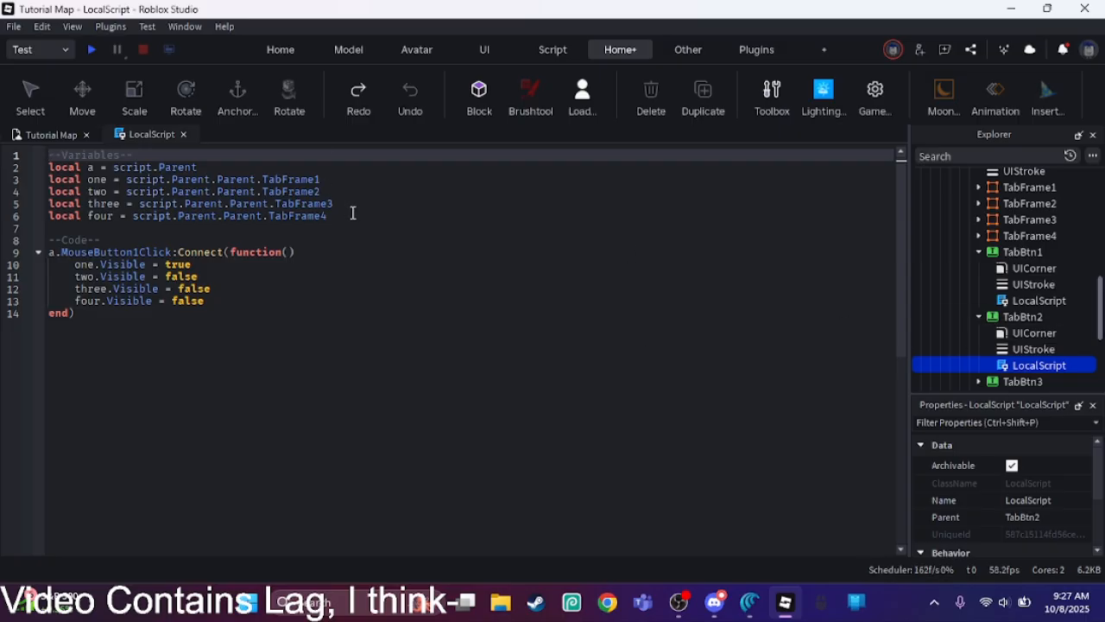
# Step: Declare the variable "local sfx = script.Parent.Click" below the first variable in TabBtn1's LocalScript
pyautogui.click(277, 164)
pyautogui.press('Return')
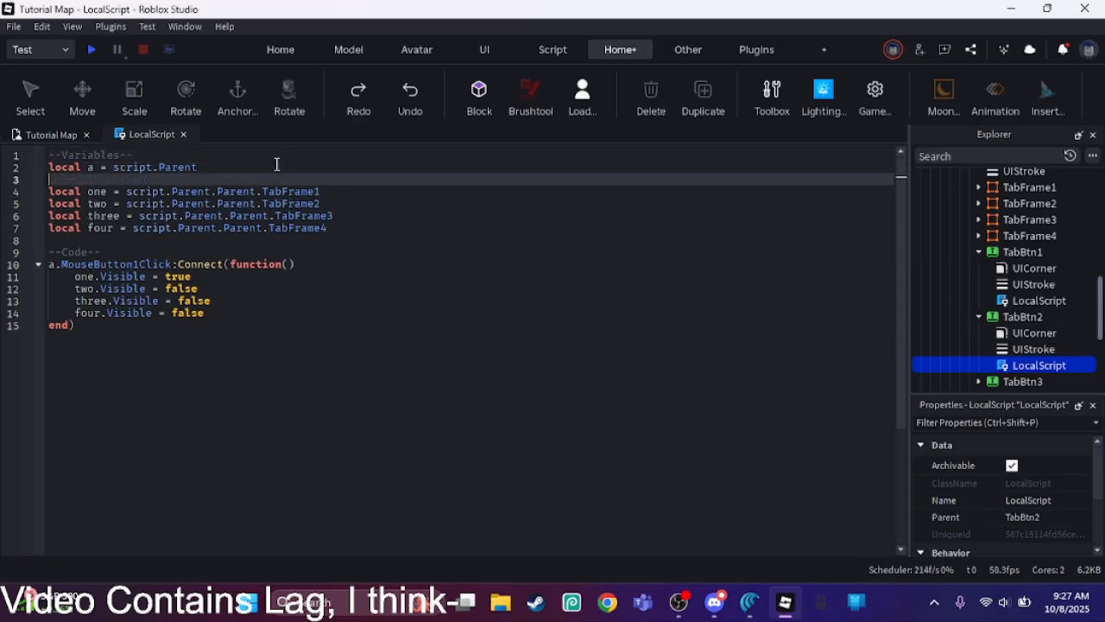
pyautogui.write('local s')
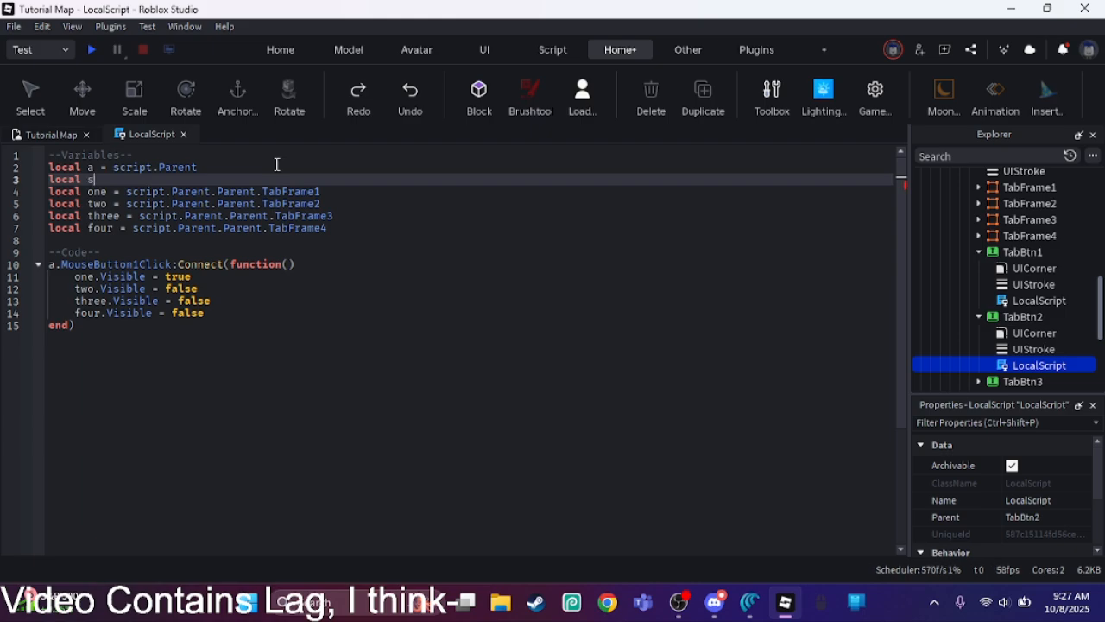
pyautogui.write('fx =')
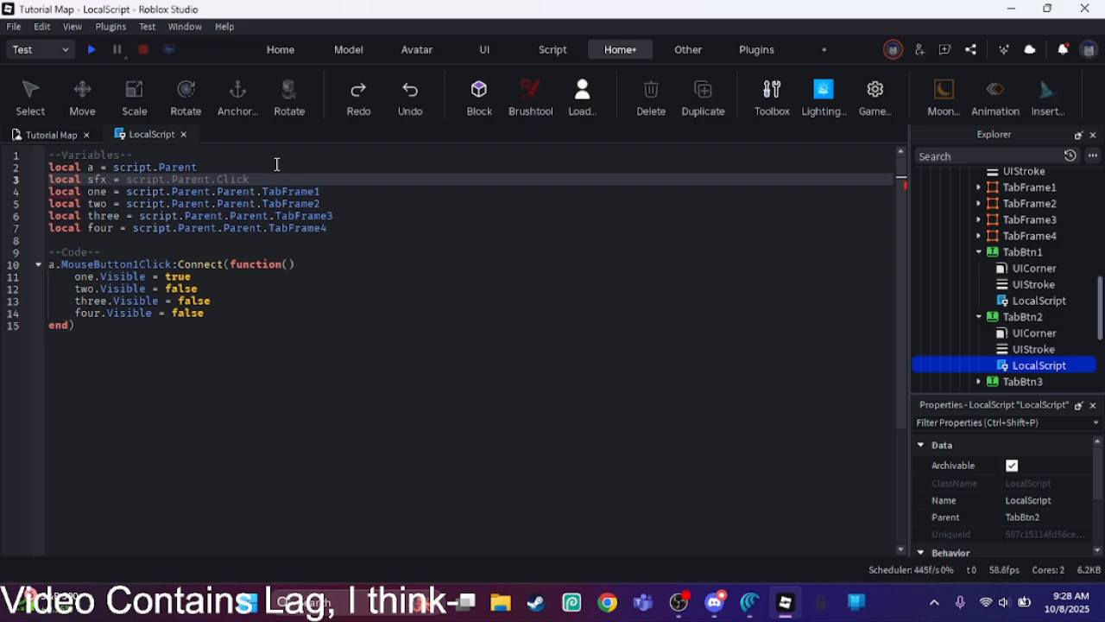
pyautogui.press('Tab')
# Step: Duplicate the Click sound in OpenBtn and move the copy into TabBtn1
pyautogui.scroll(-3, 967, 332)
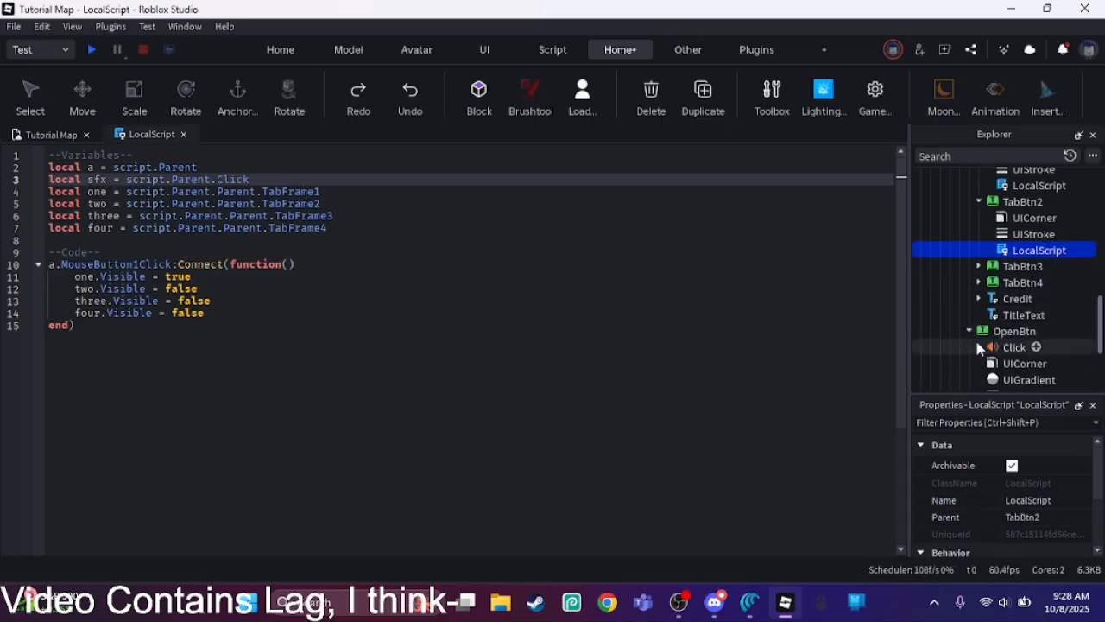
pyautogui.click(1012, 347)
pyautogui.click(709, 90)
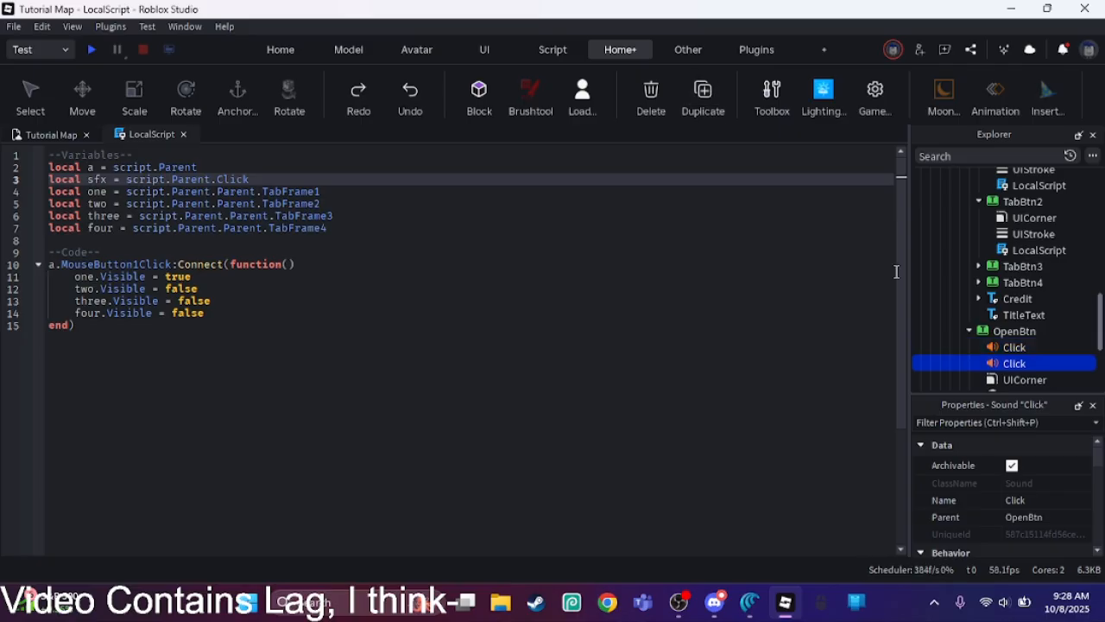
pyautogui.moveTo(980, 368); pyautogui.dragTo(1001, 207)
pyautogui.click(970, 347)
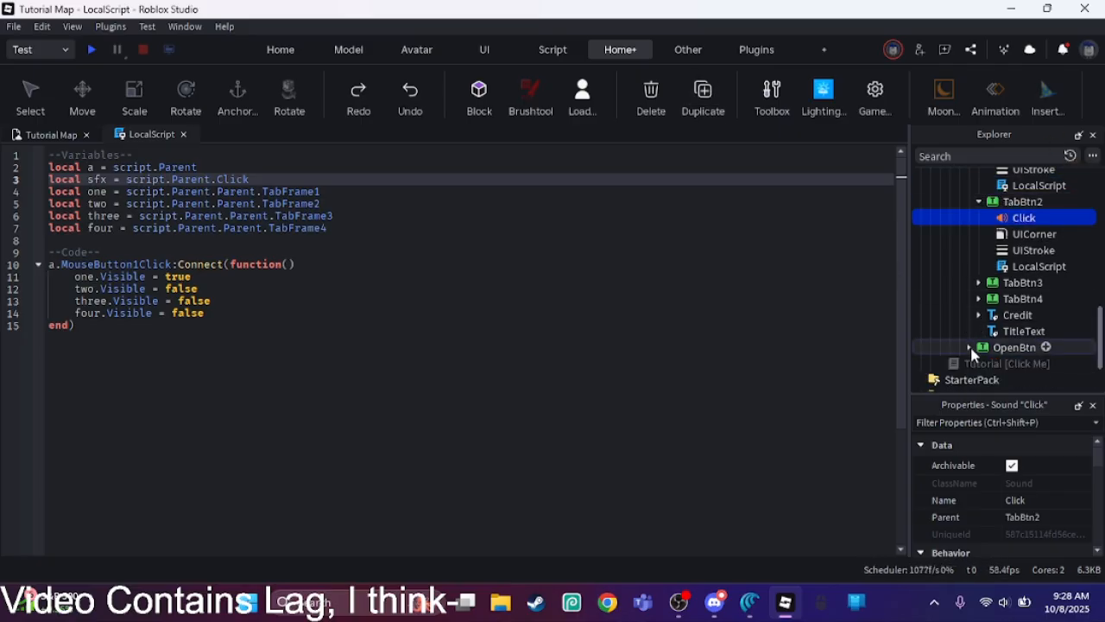
pyautogui.moveTo(1019, 220); pyautogui.dragTo(999, 269)
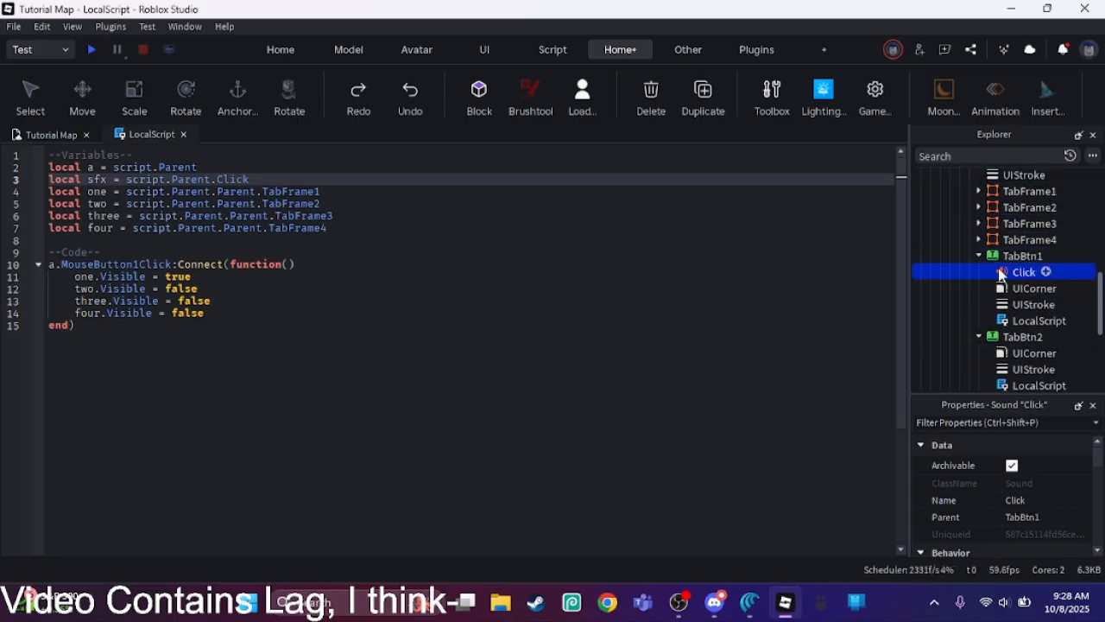
# Step: Rename TabBtn1's LocalScript to TabBtn1Code and collapse TabBtn1
pyautogui.click(1003, 256)
pyautogui.click(1016, 322)
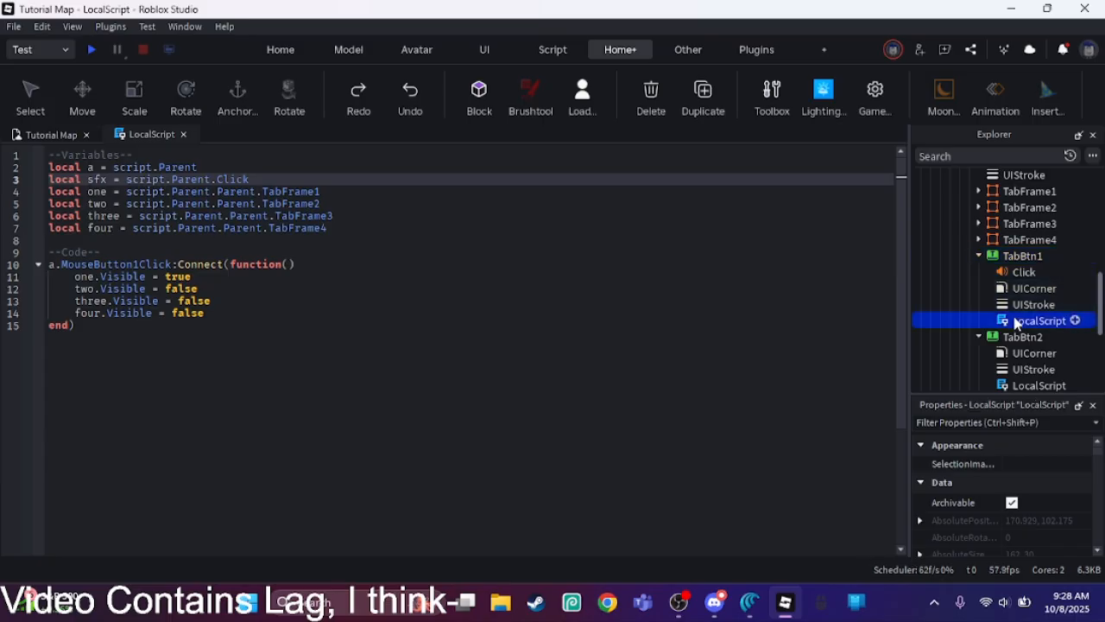
pyautogui.click(1078, 502)
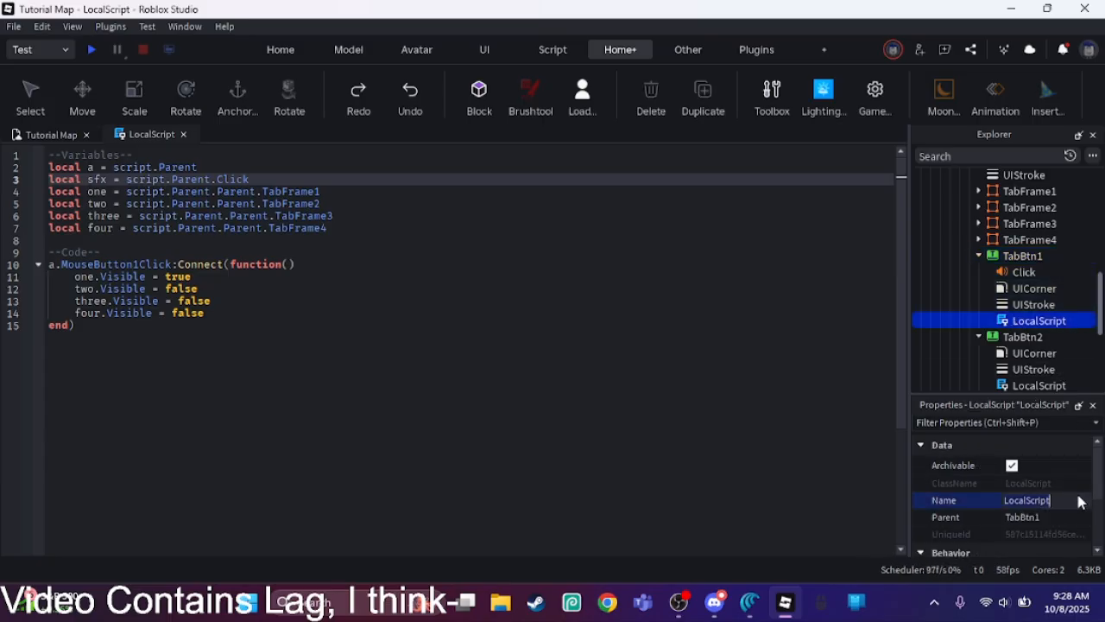
pyautogui.write('TabBtn1Code')
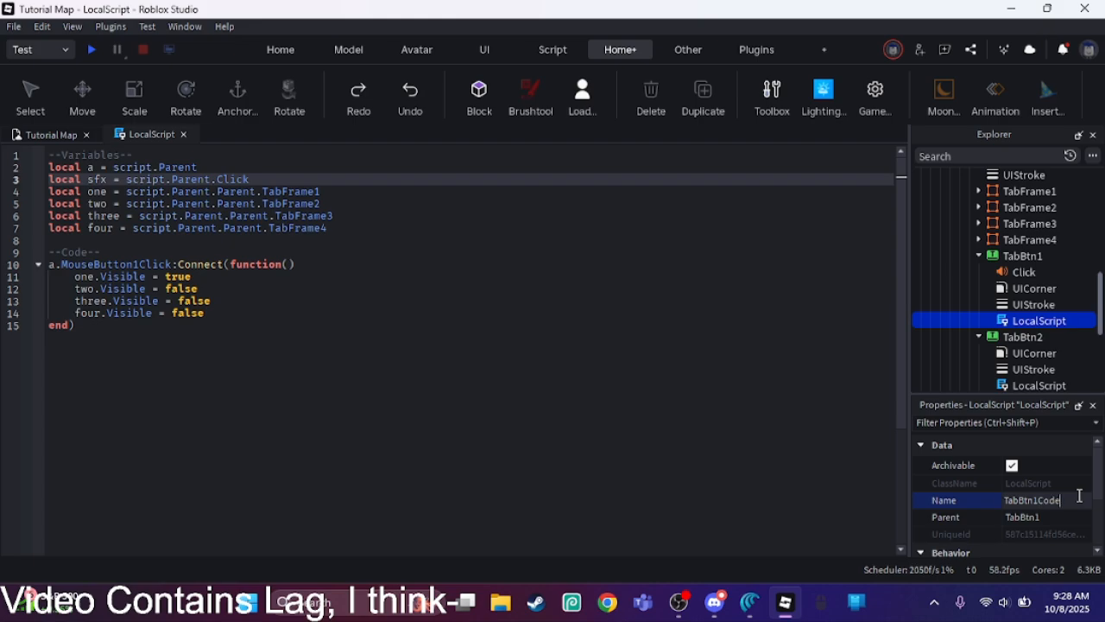
pyautogui.press('Return')
pyautogui.click(978, 256)
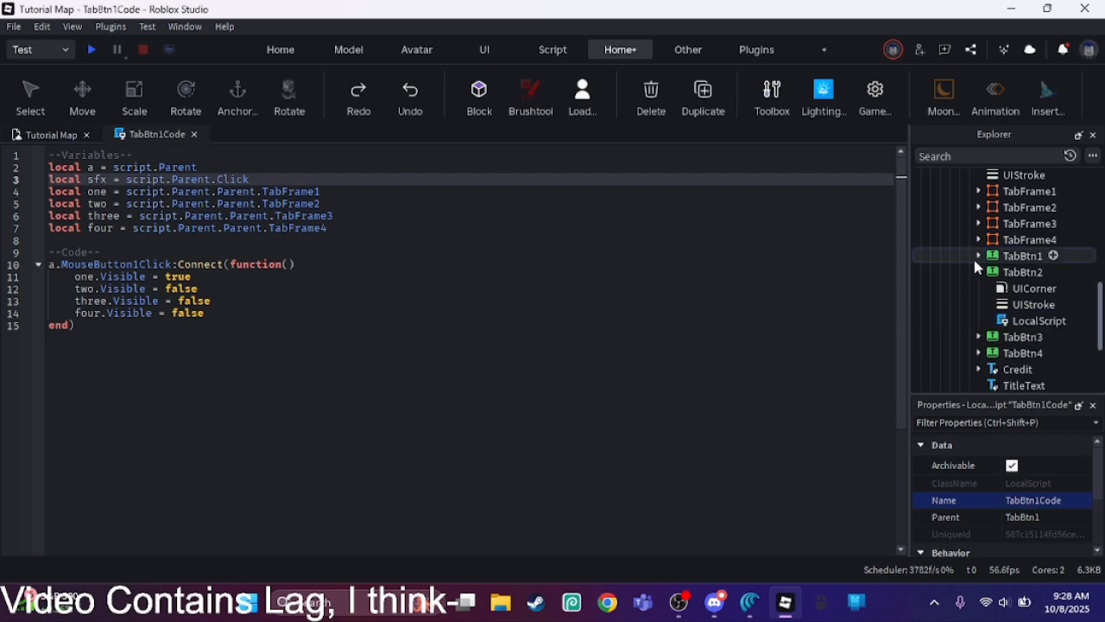
# Step: Rename TabBtn2's LocalScript to TabBtn2Code
pyautogui.click(1039, 321)
pyautogui.click(1025, 504)
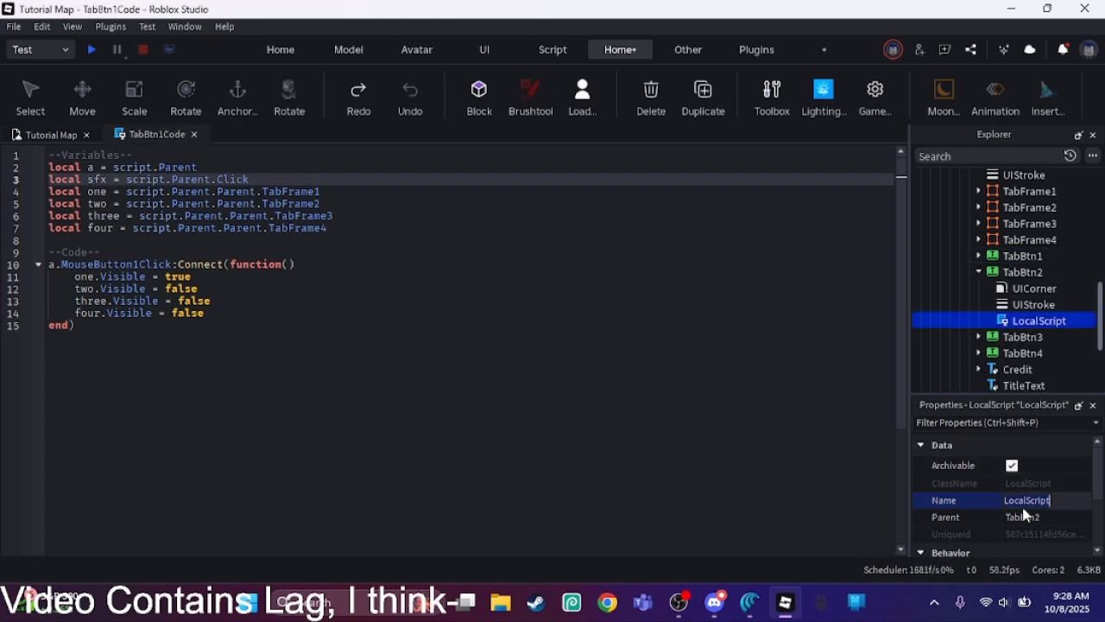
pyautogui.hotkey('ctrl', 'a')
pyautogui.write('T')
pyautogui.write('B')
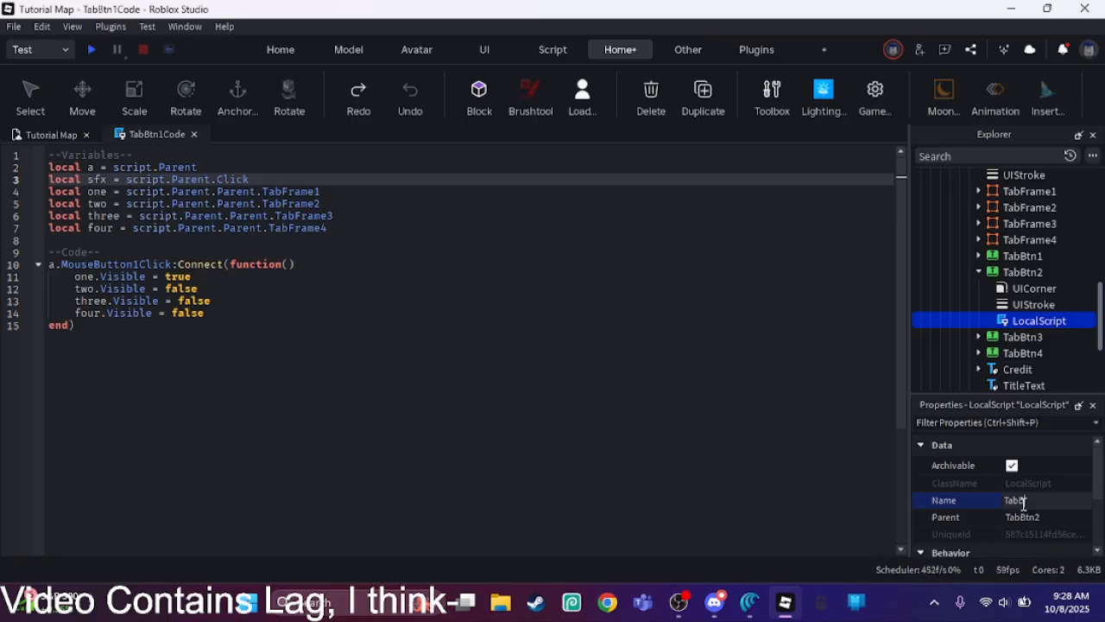
pyautogui.write('tn2Code')
pyautogui.press('Return')
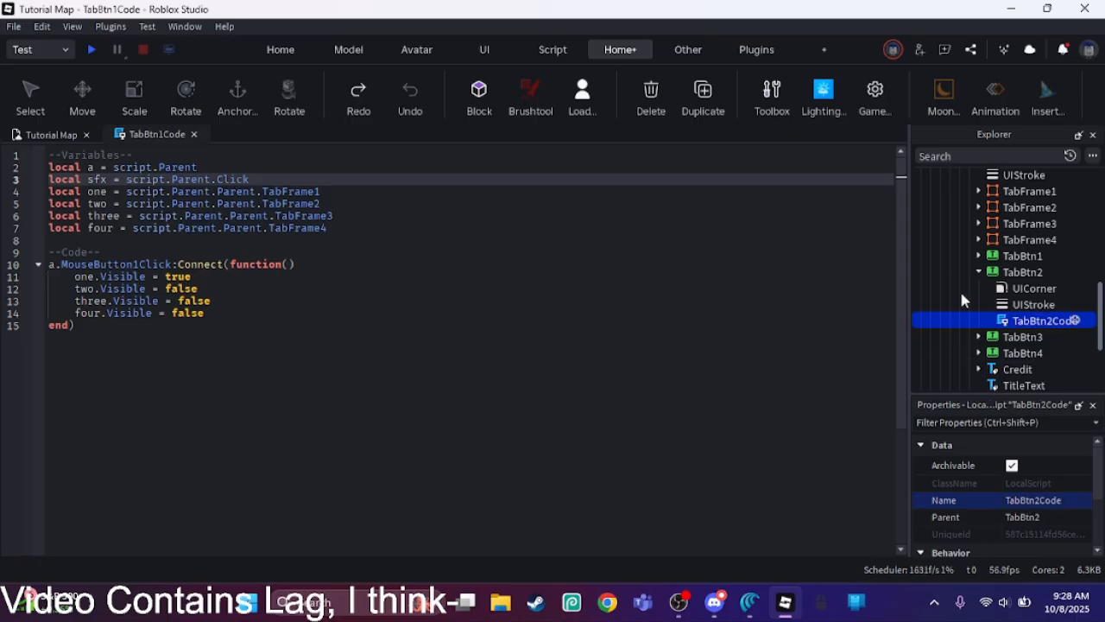
# Step: Collapse TabBtn2 and rename TabBtn3's LocalScript to TabBtn3Code
pyautogui.click(980, 272)
pyautogui.click(979, 288)
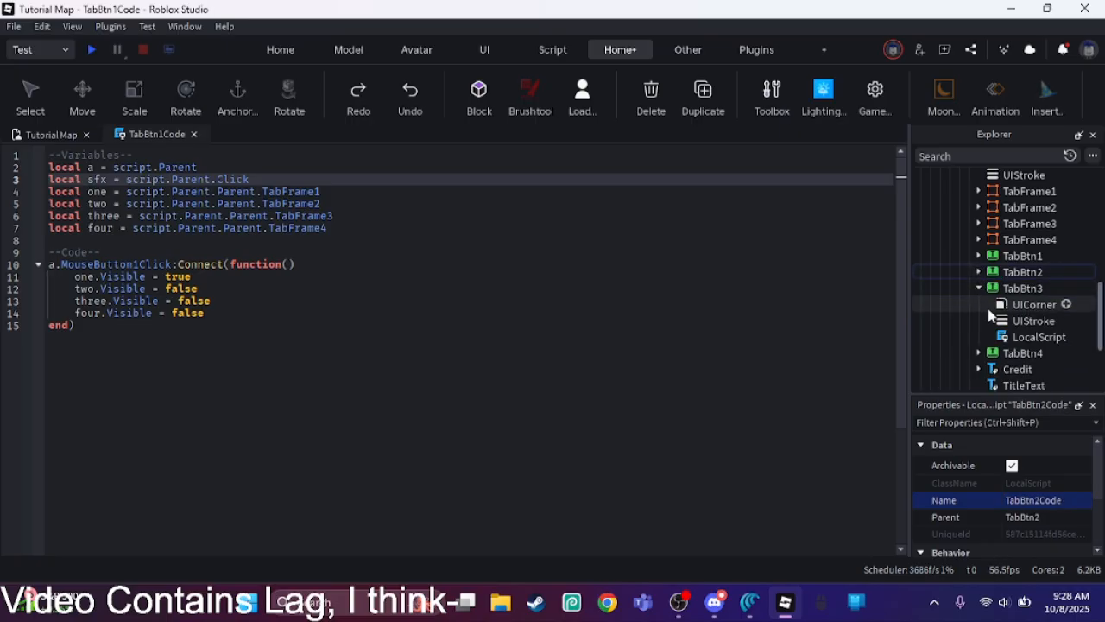
pyautogui.click(994, 338)
pyautogui.click(1027, 500)
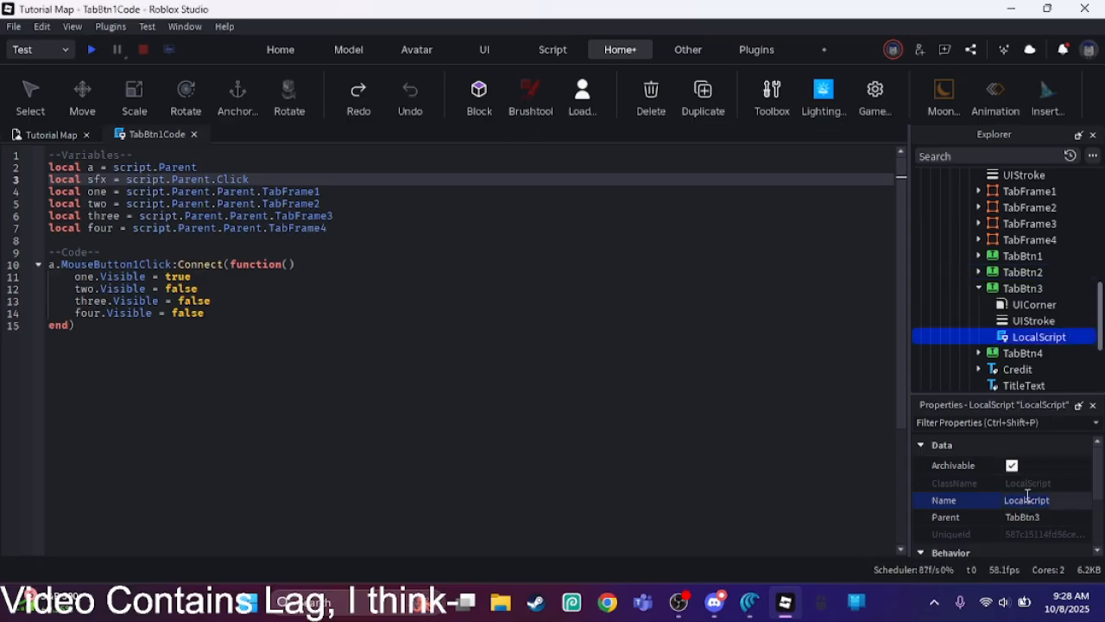
pyautogui.hotkey('ctrl', 'a')
pyautogui.write('TabBtn3Code')
pyautogui.press('Return')
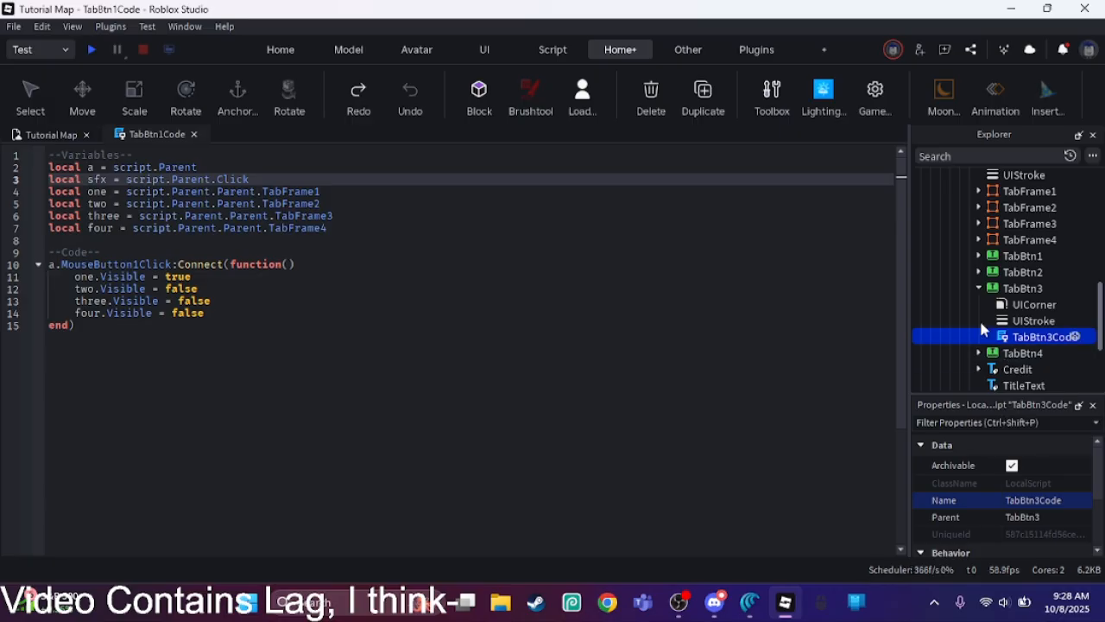
# Step: Rename TabBtn4's LocalScript to TabBtn4Code, leaving TabBtn3 and TabBtn4 collapsed in the object hierarchy
pyautogui.click(978, 289)
pyautogui.click(978, 304)
pyautogui.click(1028, 353)
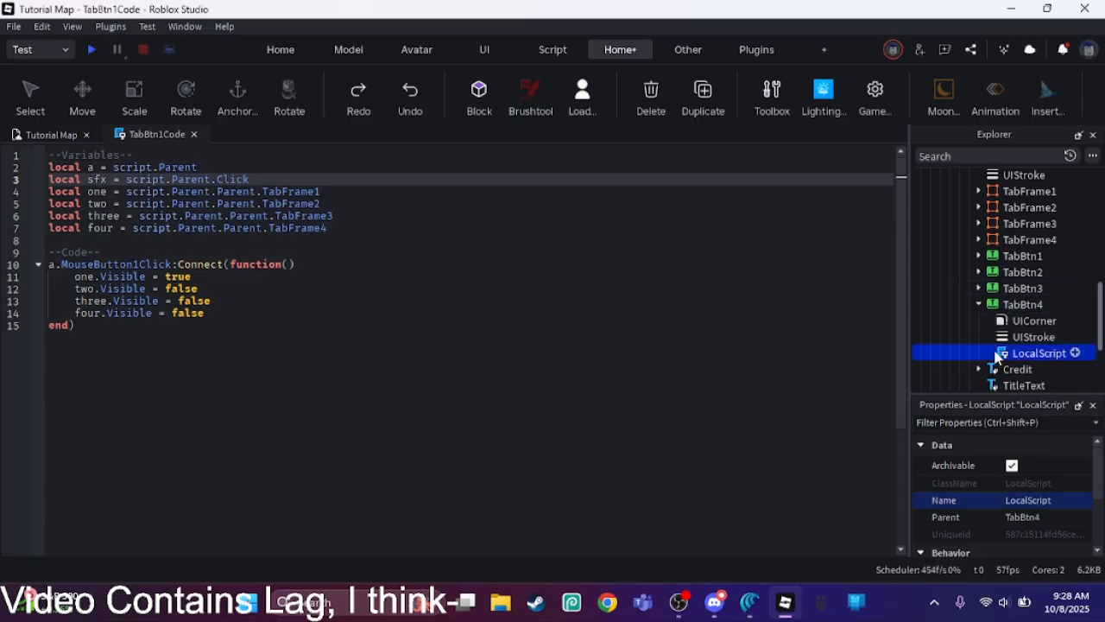
pyautogui.click(1021, 500)
pyautogui.hotkey('ctrl', 'a')
pyautogui.write('Tab')
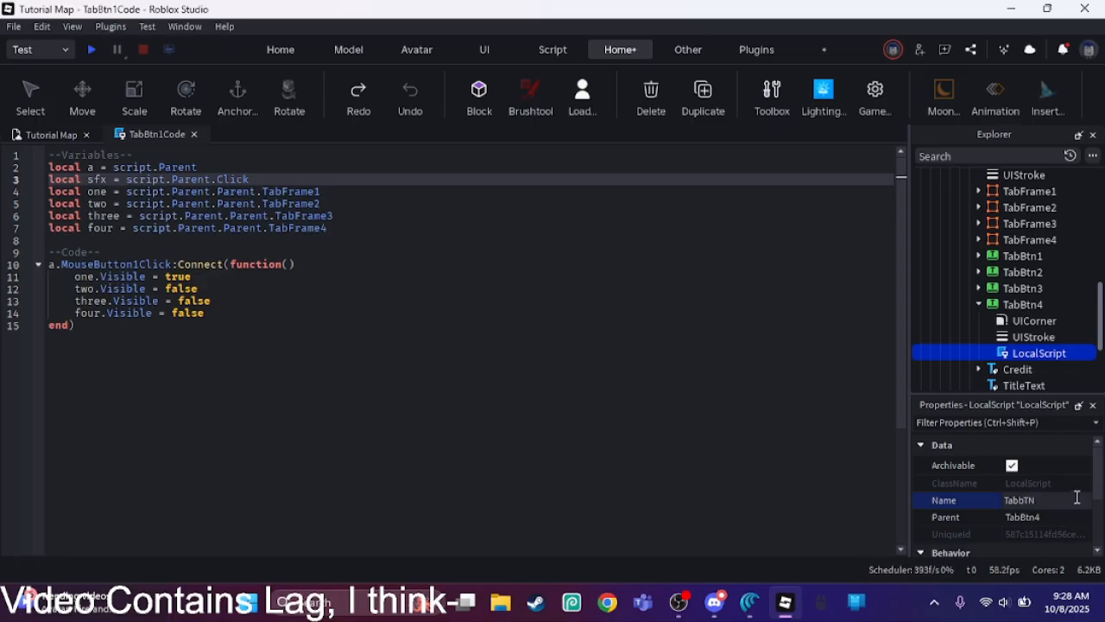
pyautogui.press('BackSpace')
pyautogui.press('BackSpace')
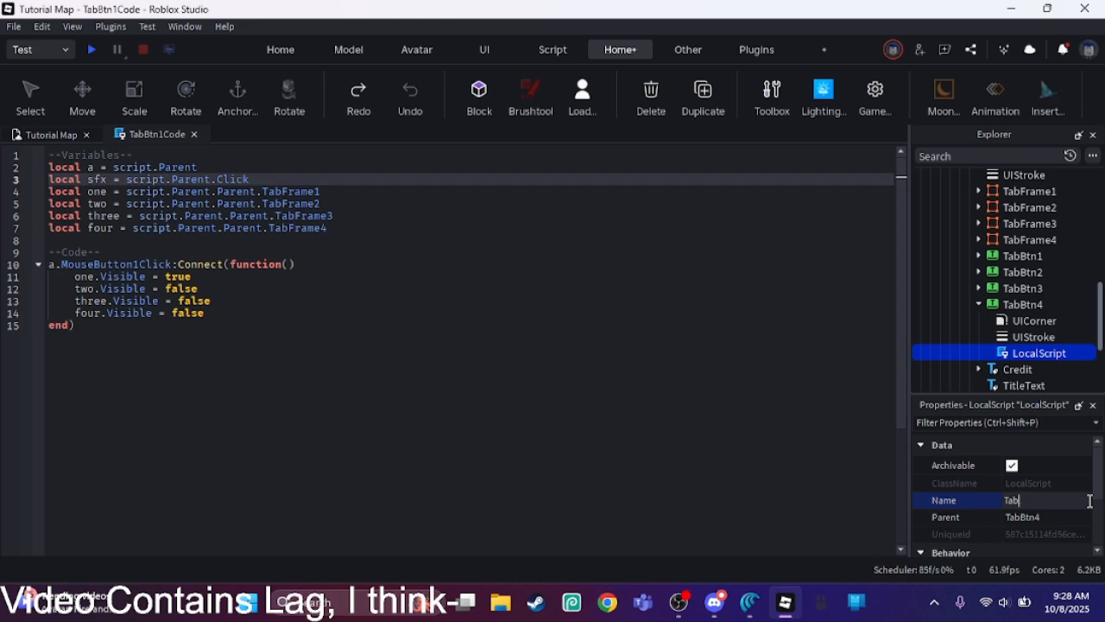
pyautogui.write('tn4Code')
pyautogui.press('Return')
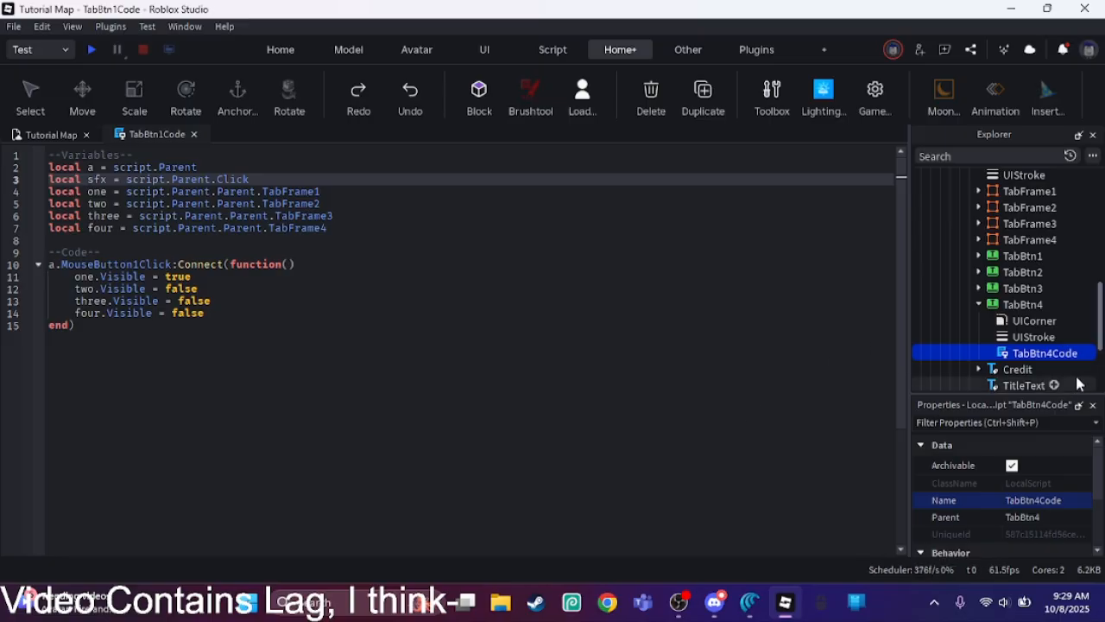
pyautogui.click(983, 304)
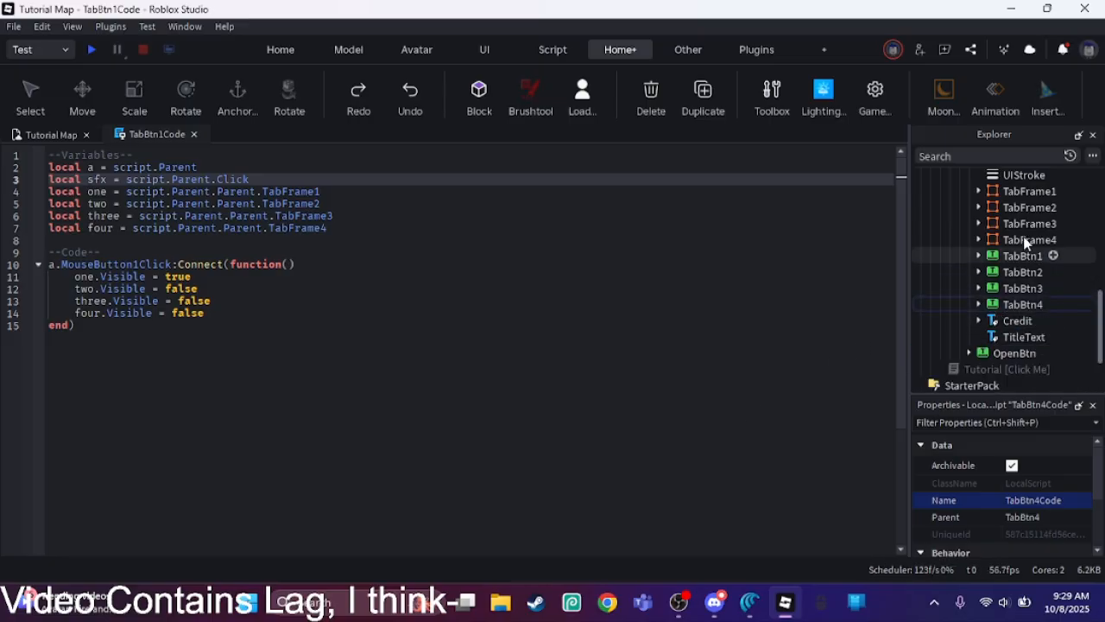
# Step: Add "sfx:Play()" as the last line of the MouseButton1Click function in TabBtn1Code, below "four.Visible = false"
pyautogui.click(1006, 192)
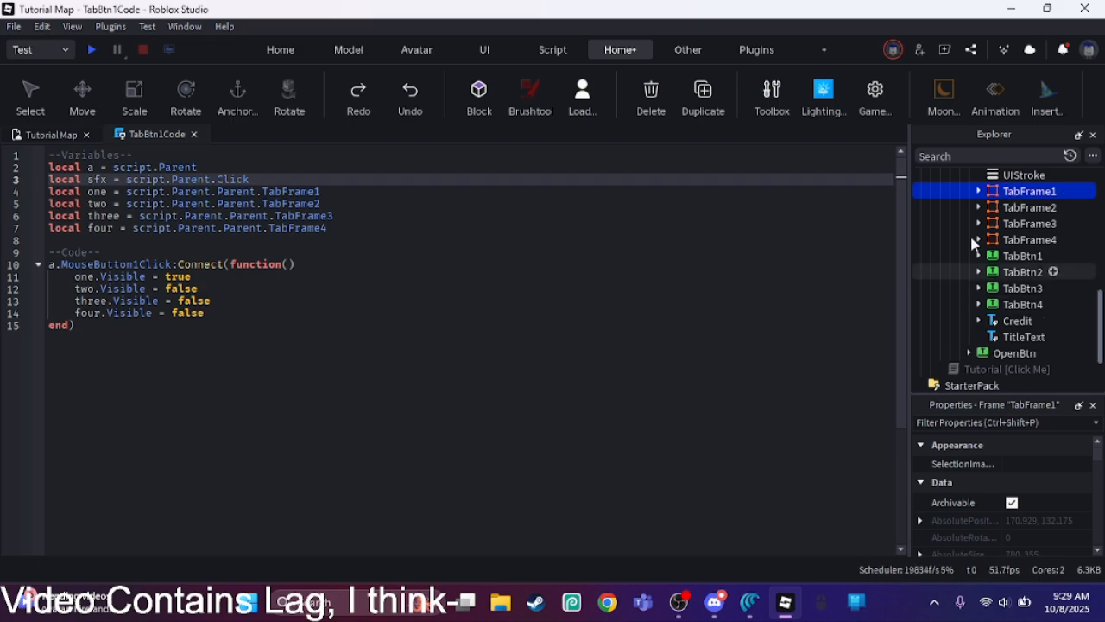
pyautogui.click(979, 257)
pyautogui.click(1010, 272)
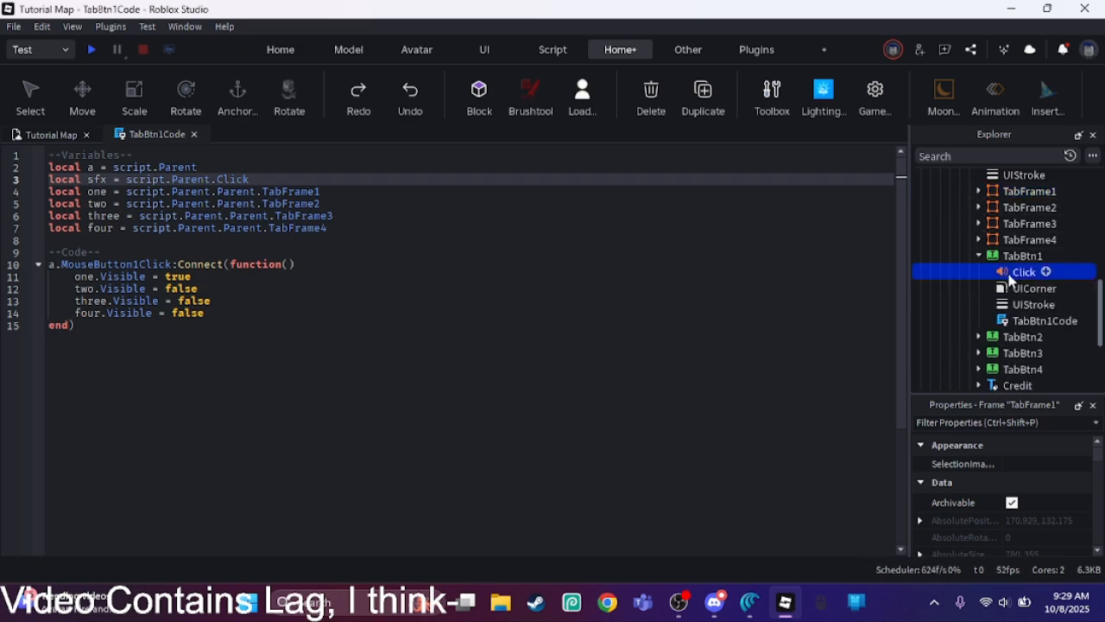
pyautogui.click(1022, 320)
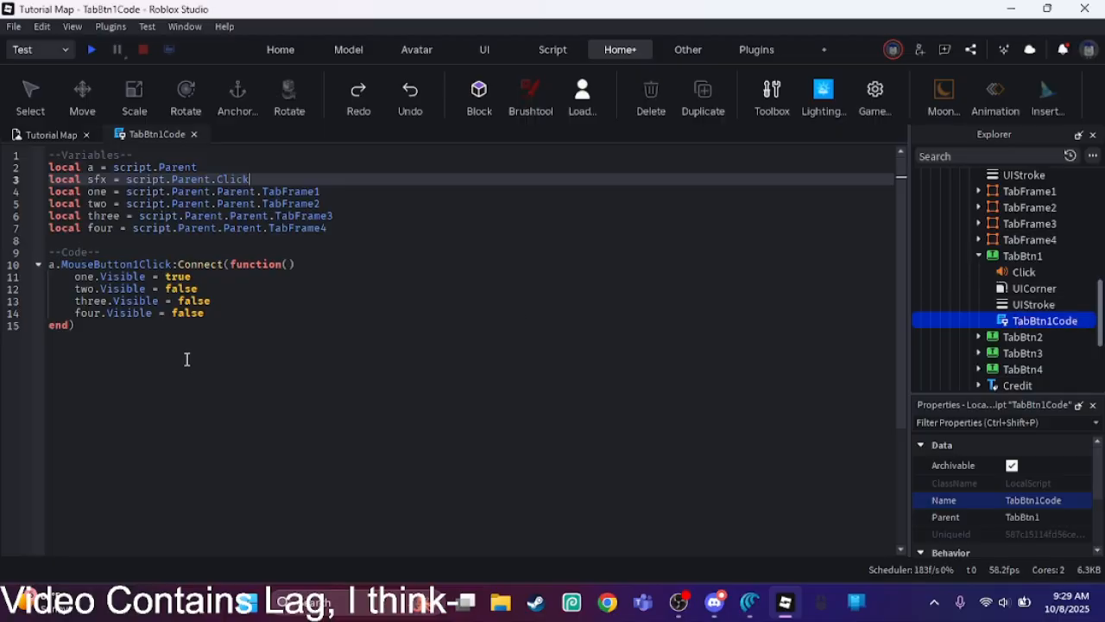
pyautogui.click(237, 316)
pyautogui.press('Return')
pyautogui.write('sfx:pl')
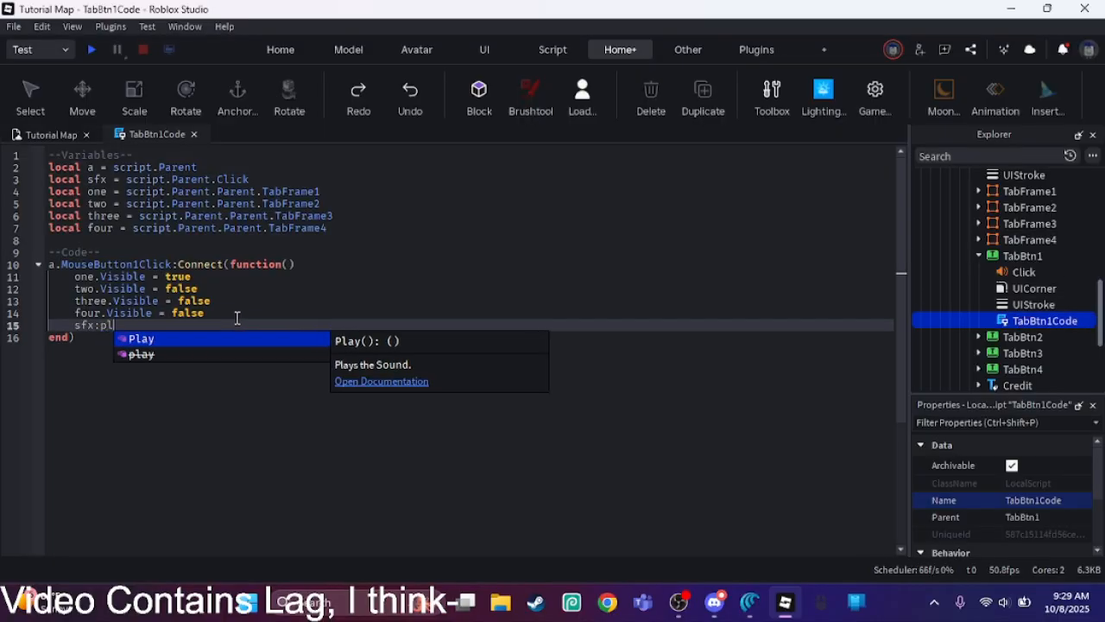
pyautogui.press('Tab')
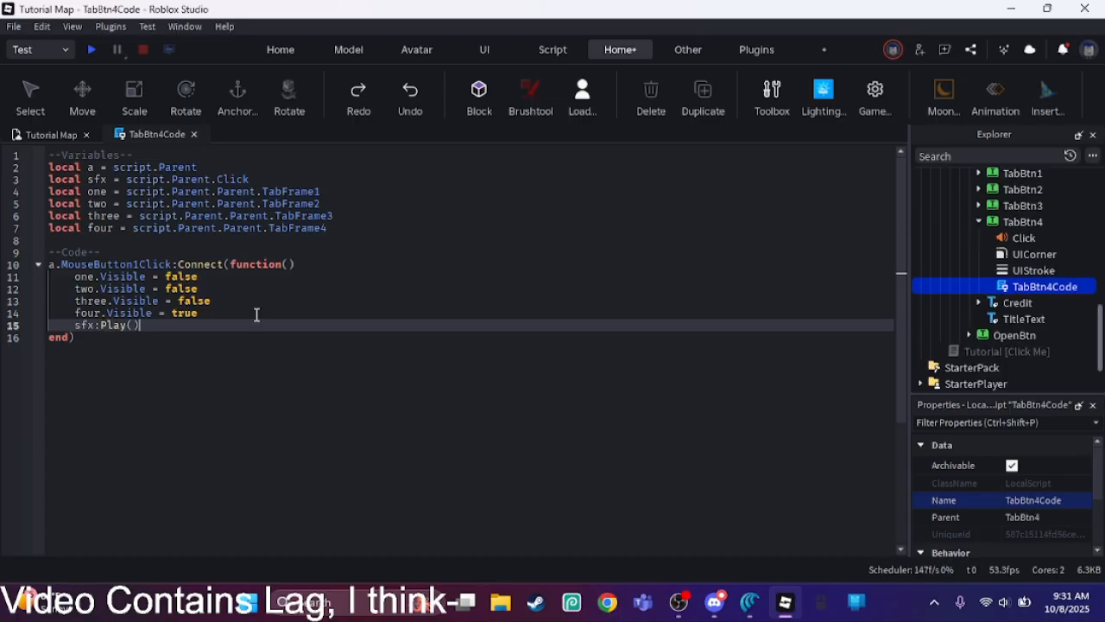
# Step: Close the TabBtn4Code script without a trailing blank line in its function and collapse TabBtn4
pyautogui.press('Return')
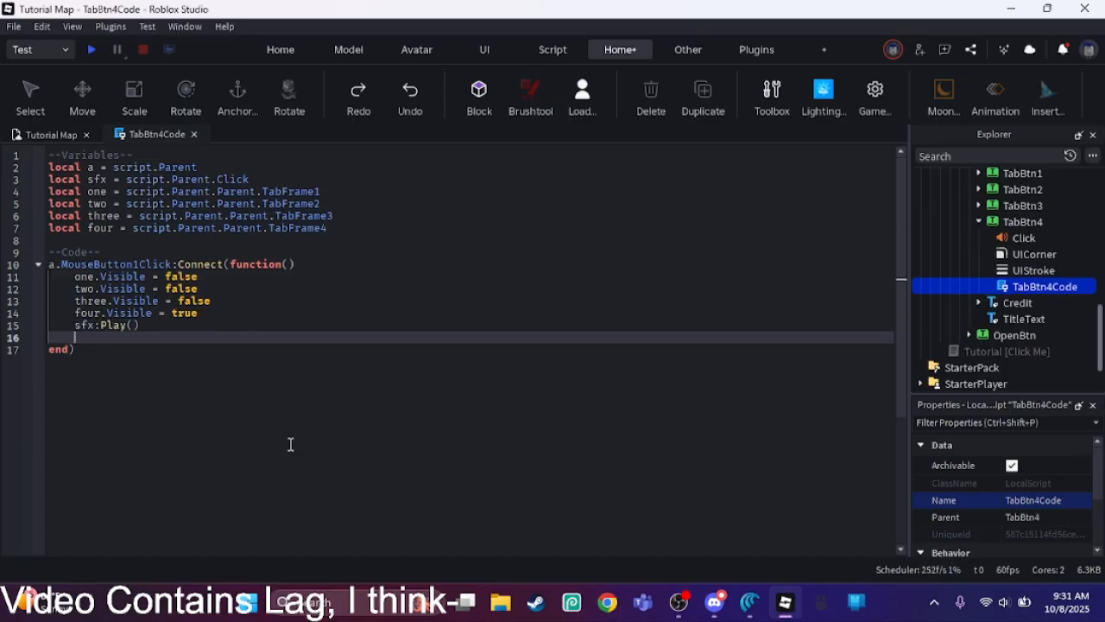
pyautogui.press('BackSpace')
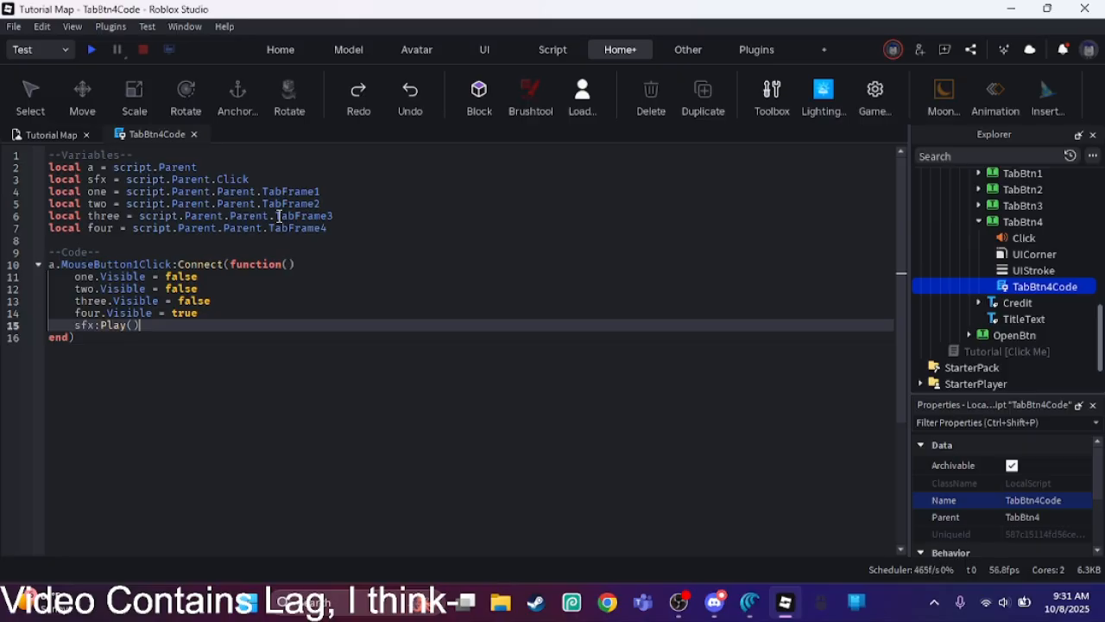
pyautogui.click(194, 134)
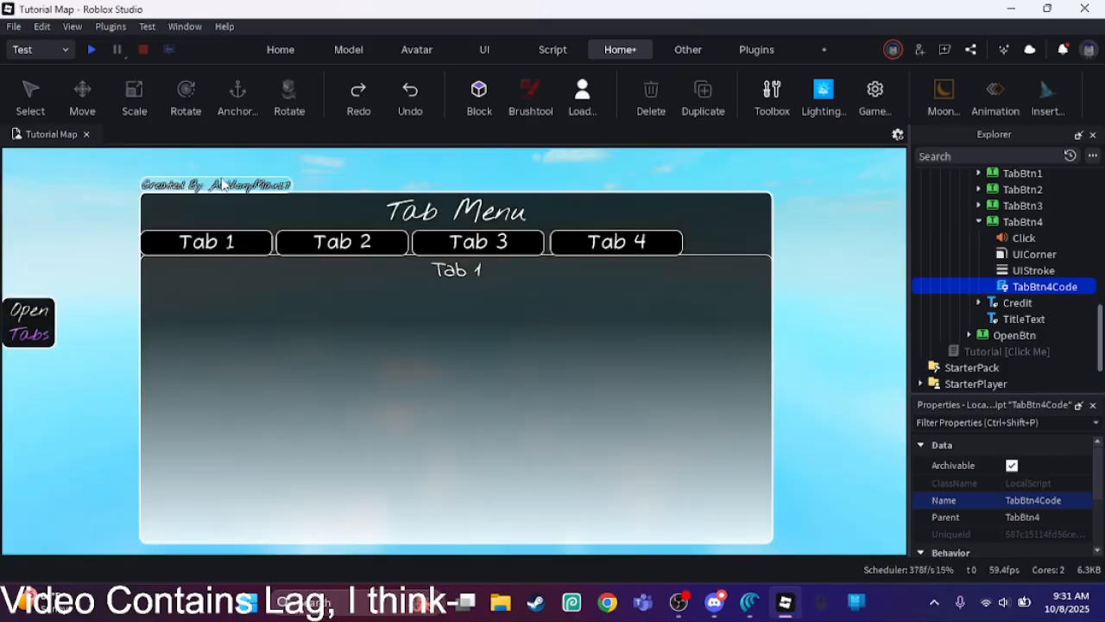
pyautogui.click(31, 93)
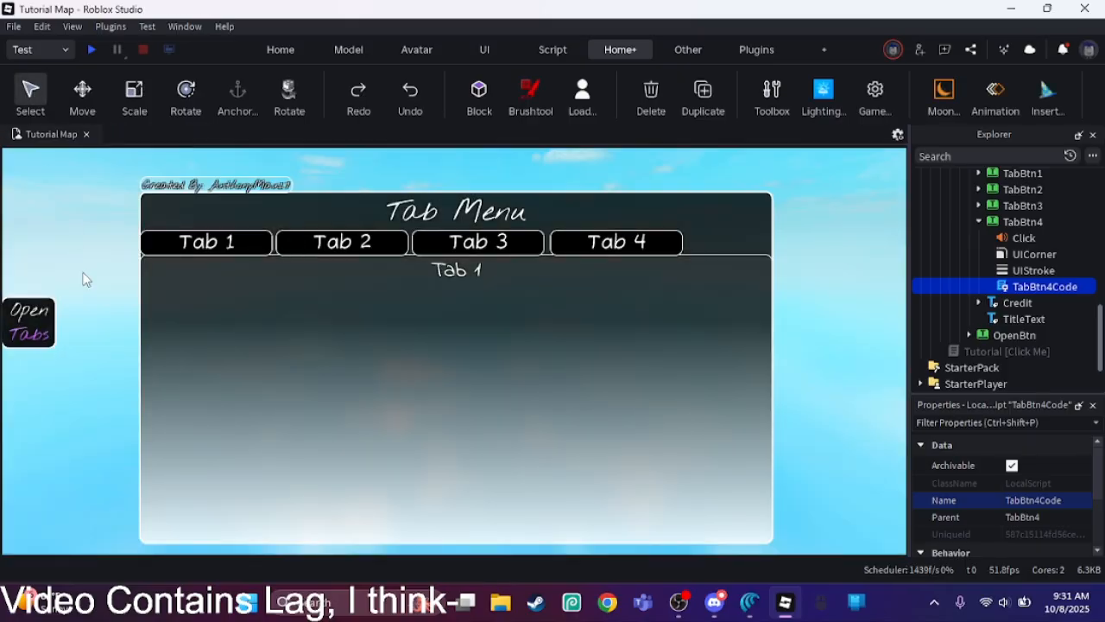
pyautogui.click(84, 280)
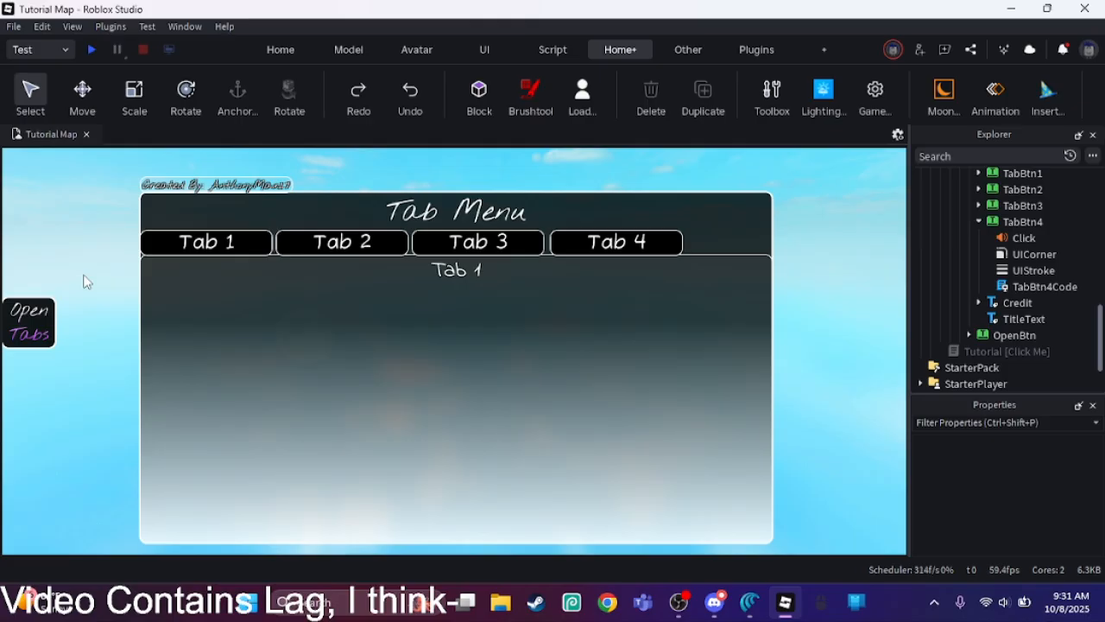
pyautogui.click(978, 222)
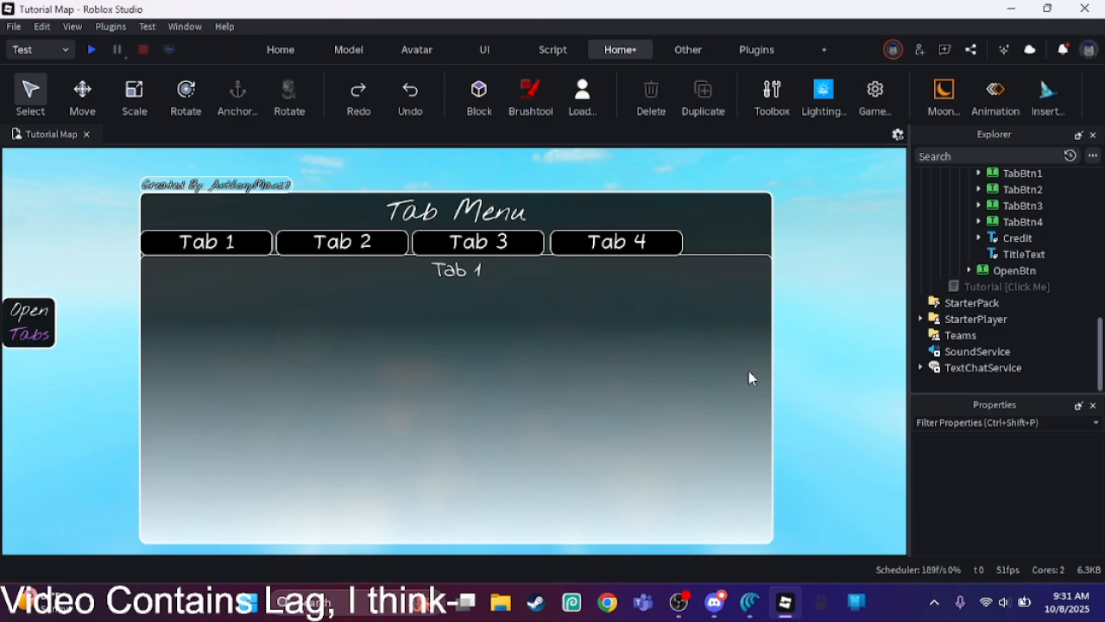
# Step: Start a playtest and toggle the tab menu closed and open several times with the Open Tabs button
pyautogui.click(93, 50)
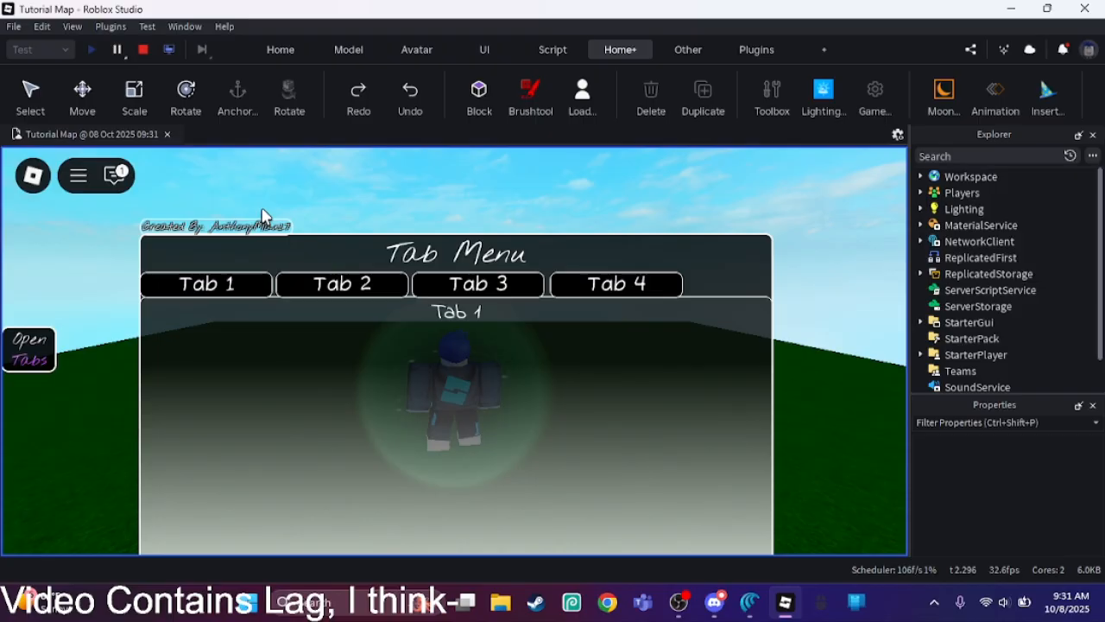
pyautogui.click(39, 354)
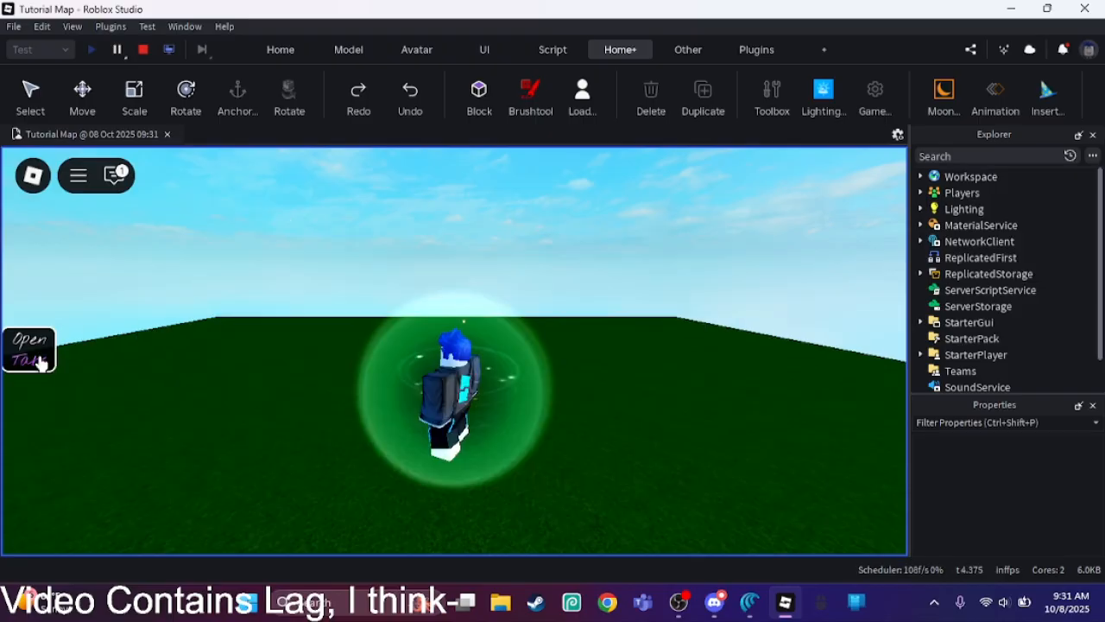
pyautogui.click(39, 361)
pyautogui.click(39, 361)
pyautogui.click(32, 355)
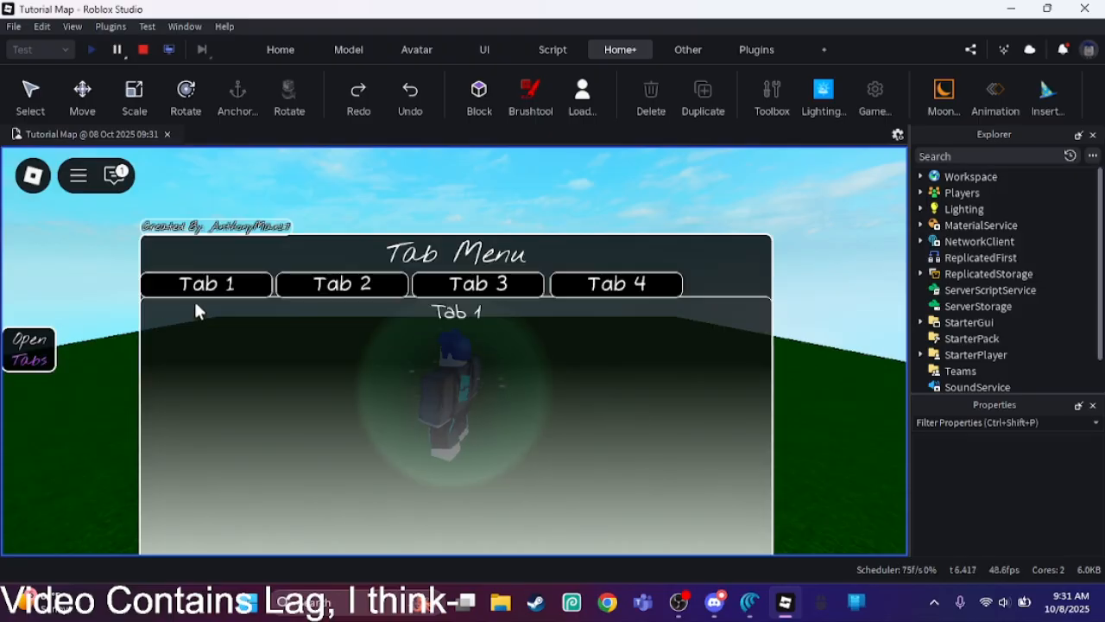
# Step: Test the tab buttons in the running menu by switching to Tab 2, Tab 3 and Tab 4
pyautogui.click(309, 285)
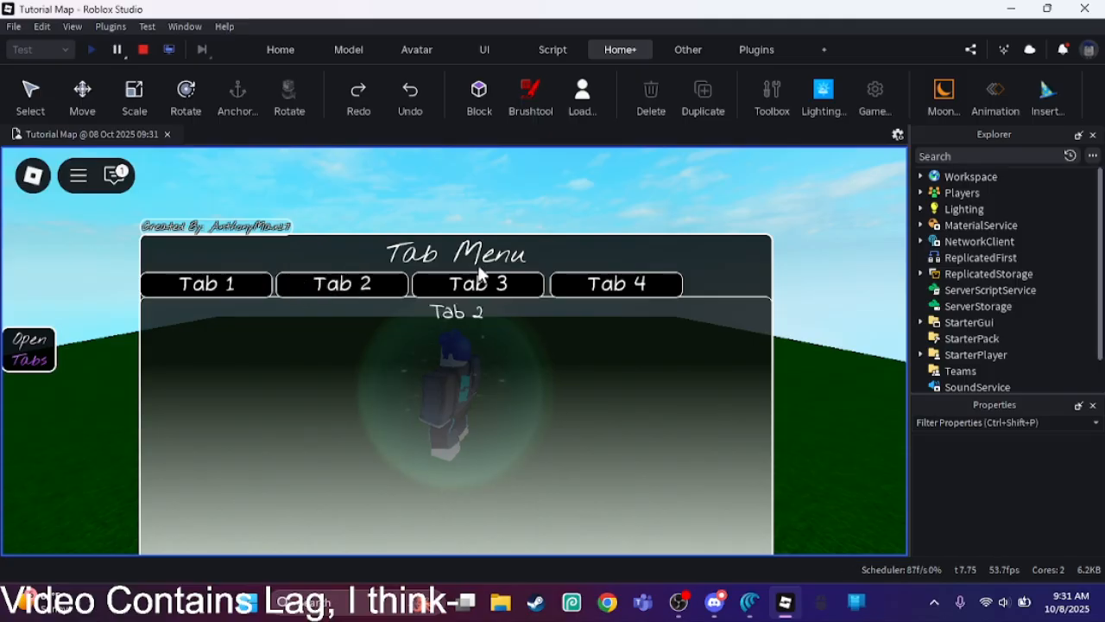
pyautogui.click(480, 276)
pyautogui.click(579, 293)
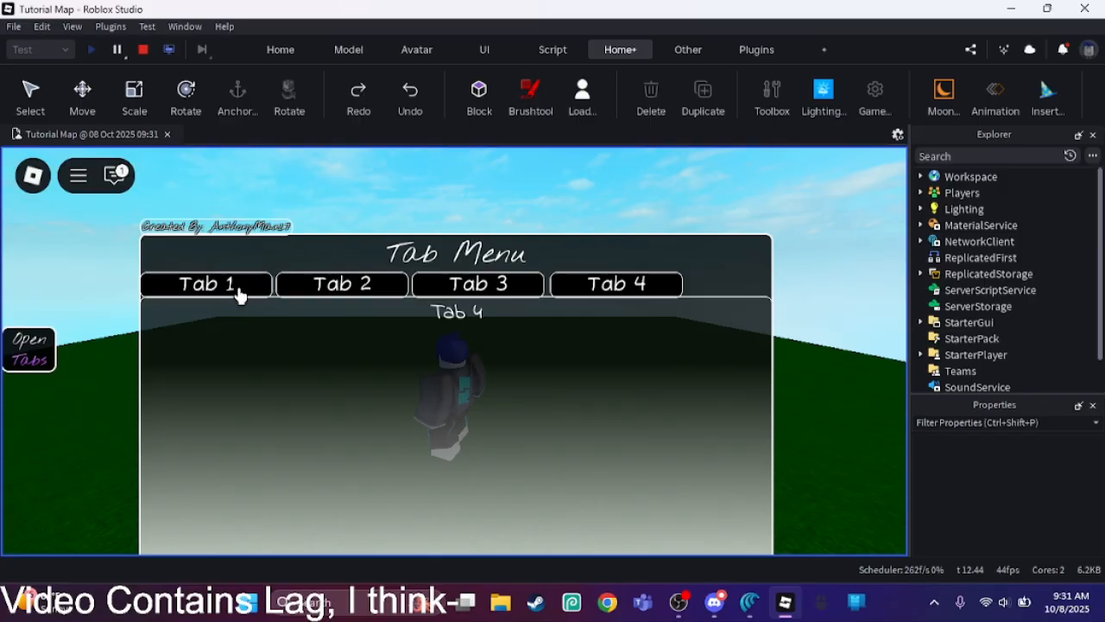
# Step: Close and reopen the tab menu once more with the Open Tabs button, and stop the playtest
pyautogui.click(28, 367)
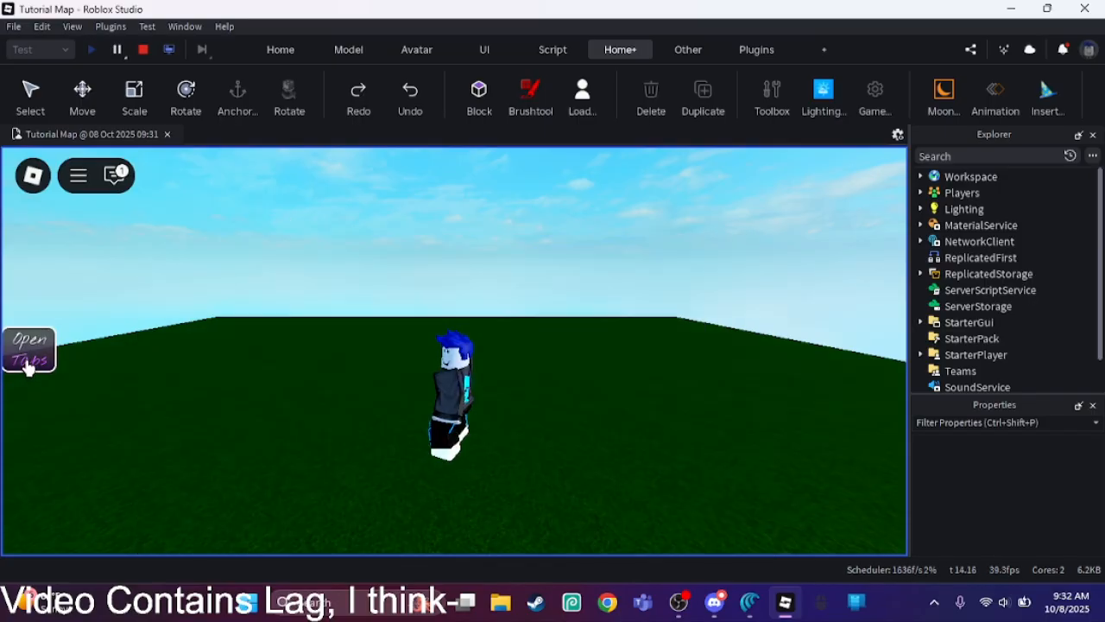
pyautogui.click(28, 366)
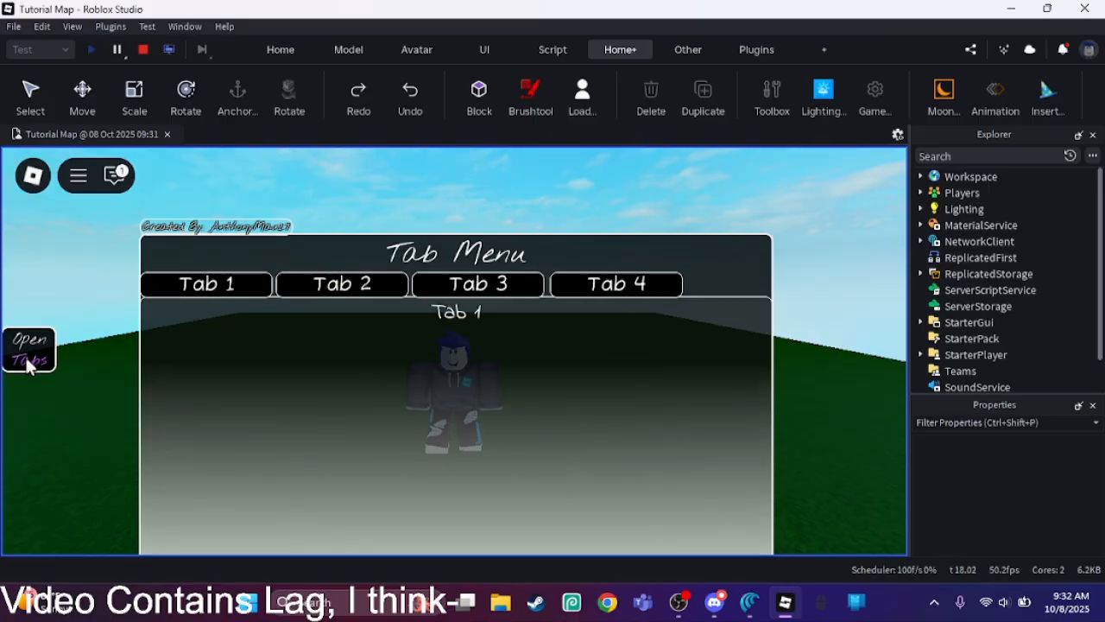
pyautogui.hotkey('shift', 'F5')
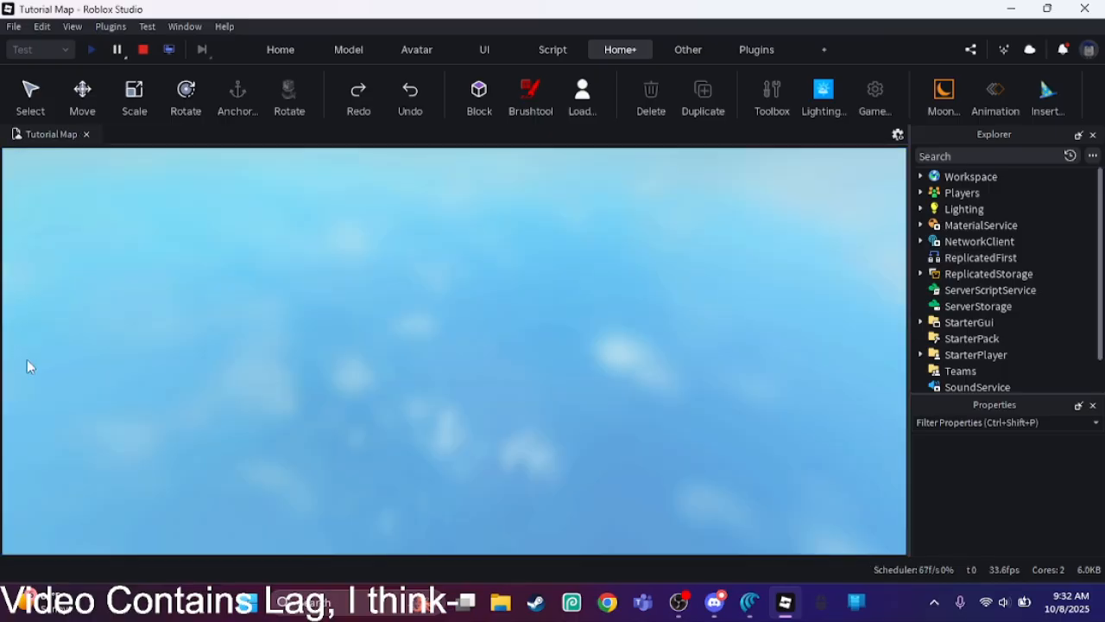
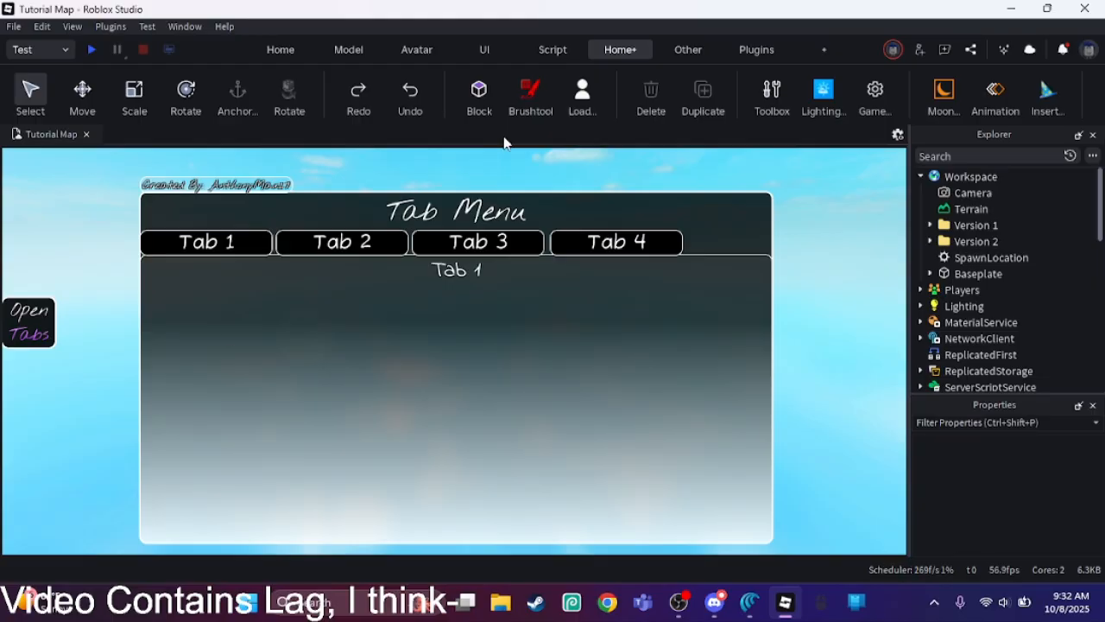
# Step: Close the Size GUIs plugin window and collapse ShopFrame, leaving nothing selected
pyautogui.click(763, 58)
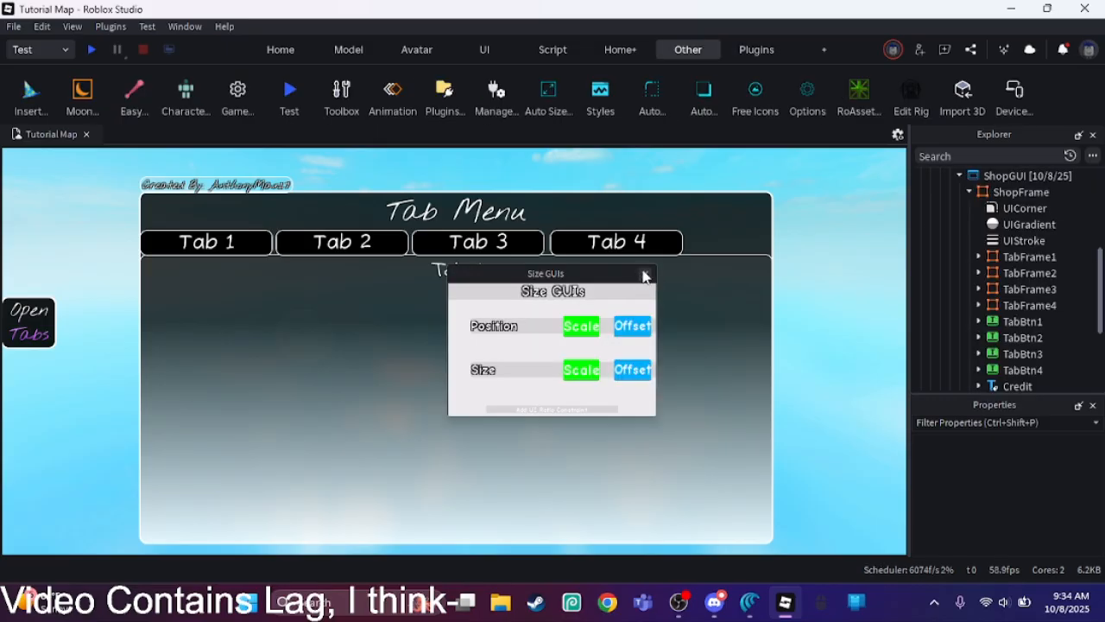
pyautogui.click(644, 274)
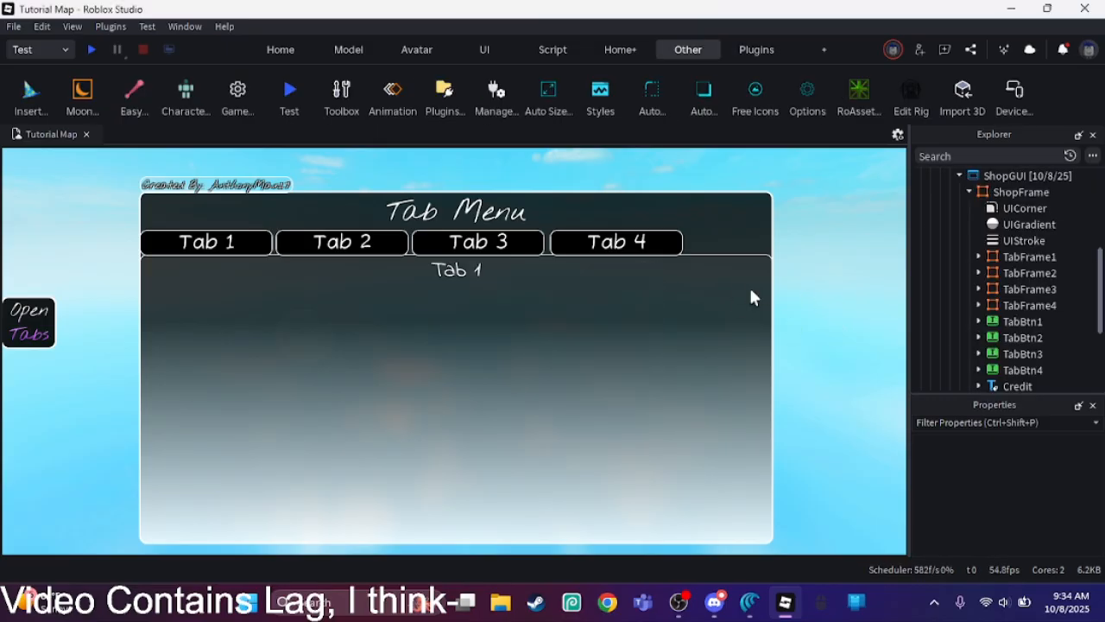
pyautogui.click(970, 193)
pyautogui.click(984, 270)
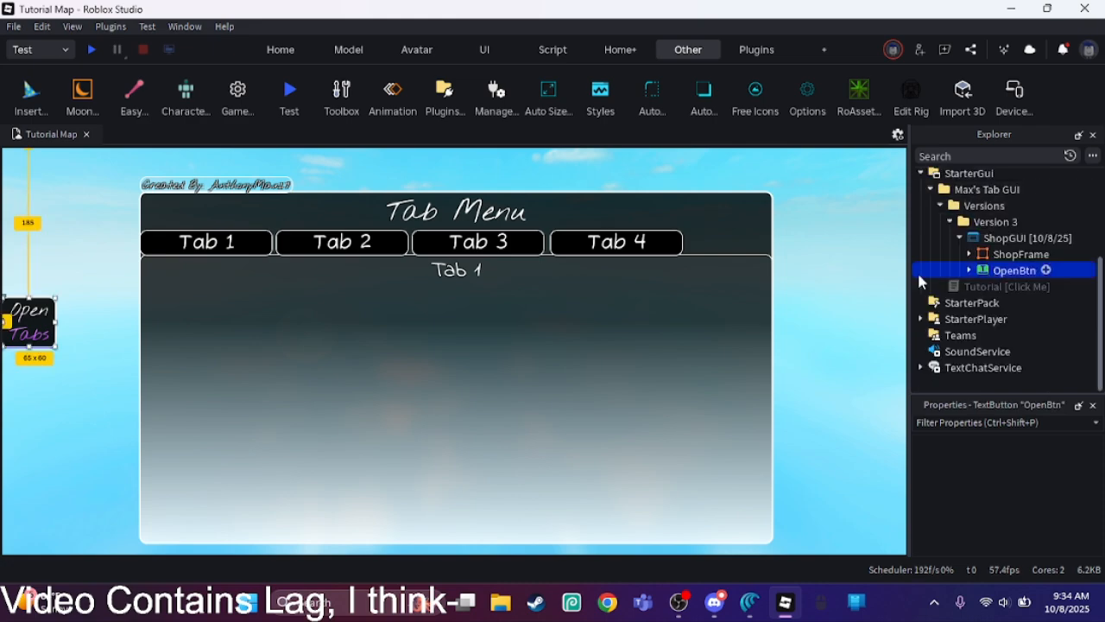
pyautogui.click(873, 291)
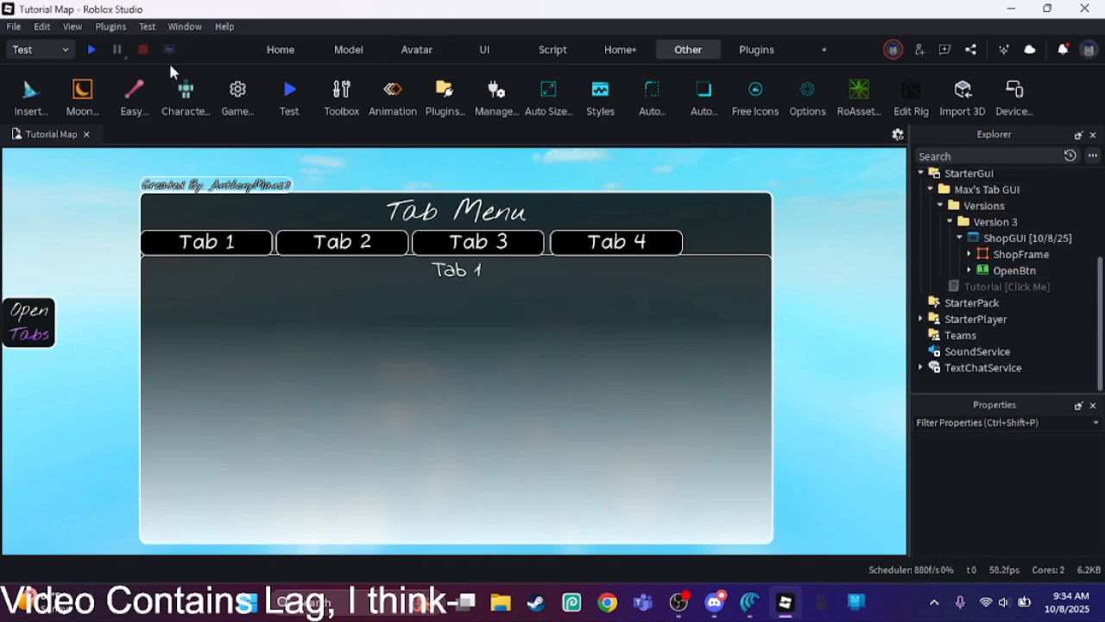
# Step: Start a playtest and walk the character around behind the open tab menu
pyautogui.click(91, 49)
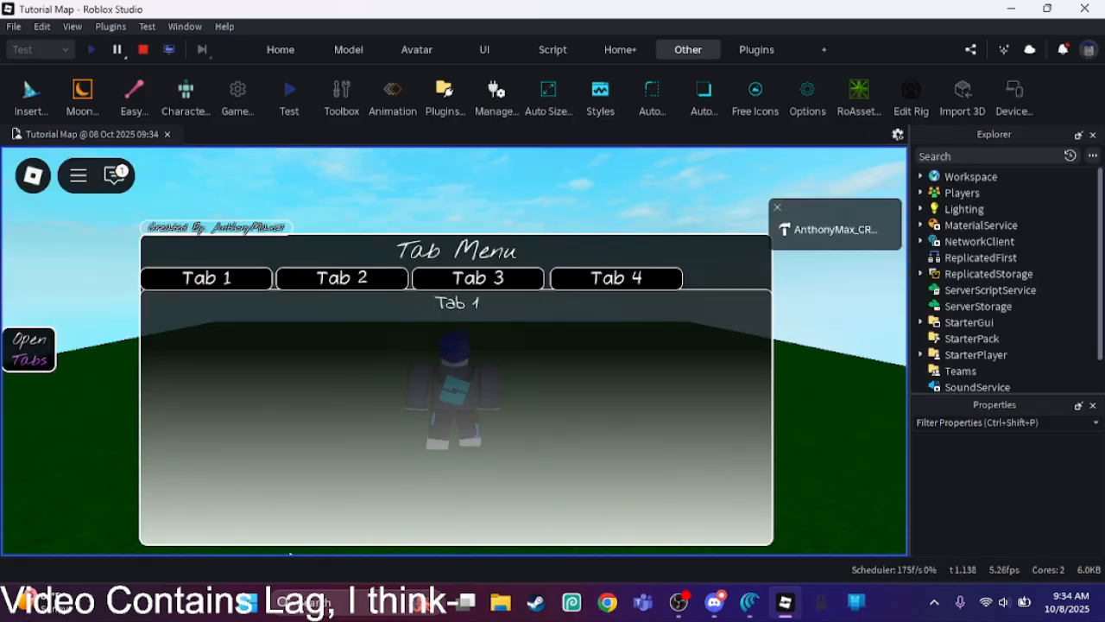
pyautogui.press('Tab')
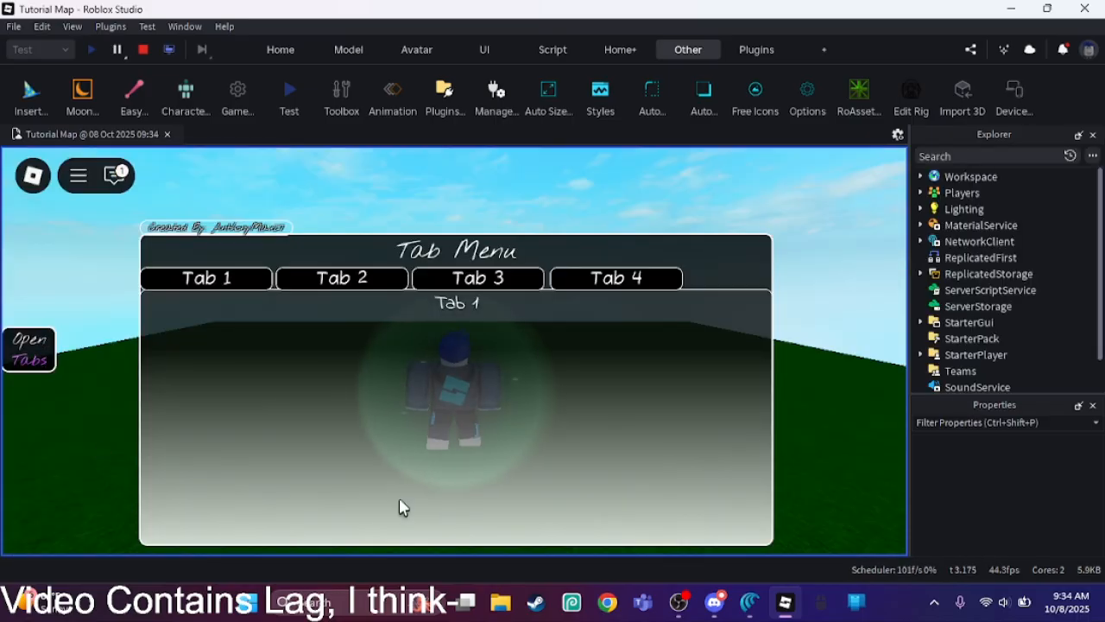
pyautogui.press('d')
pyautogui.press('w')
pyautogui.press('s')
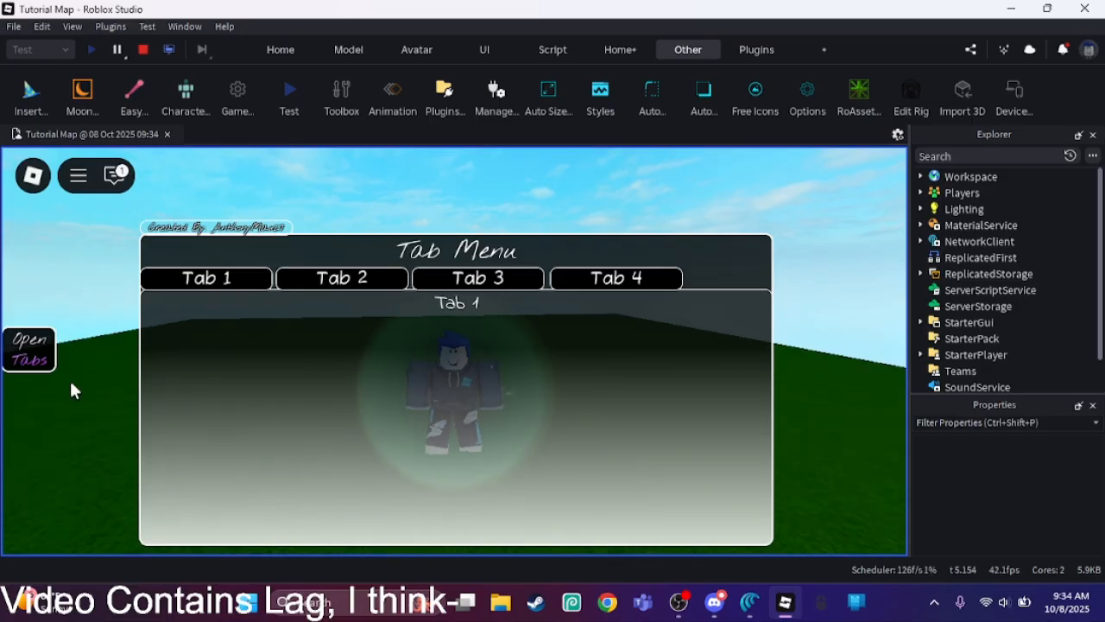
# Step: Test hiding the tab menu with the Open Tabs button and leave the playtest
pyautogui.click(43, 373)
pyautogui.click(43, 375)
pyautogui.click(27, 357)
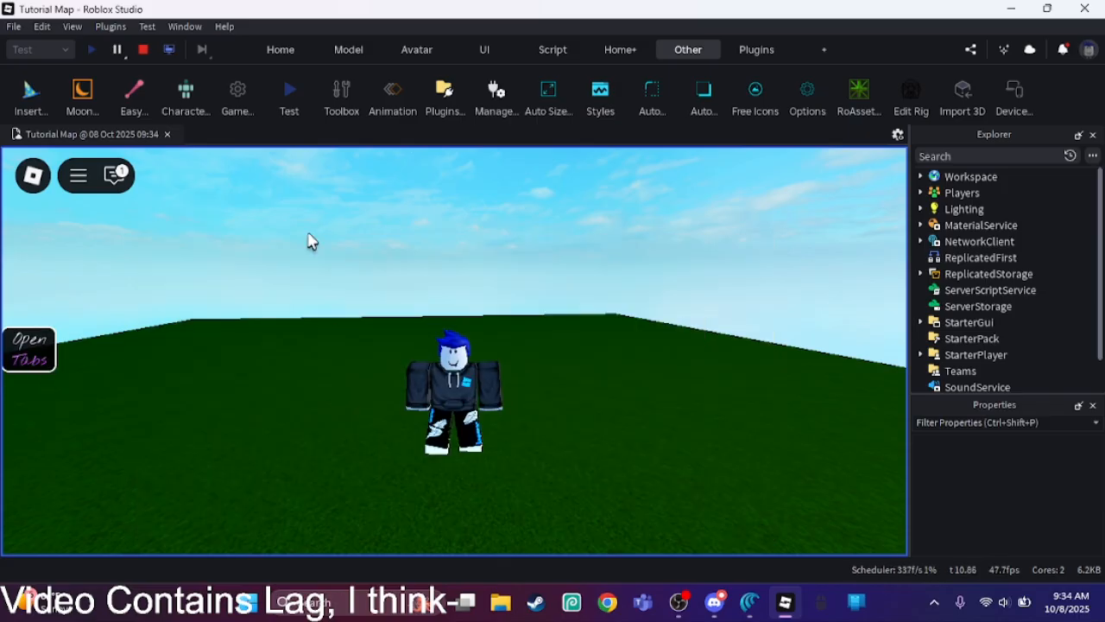
pyautogui.press('Escape')
pyautogui.press('l')
pyautogui.press('Return')
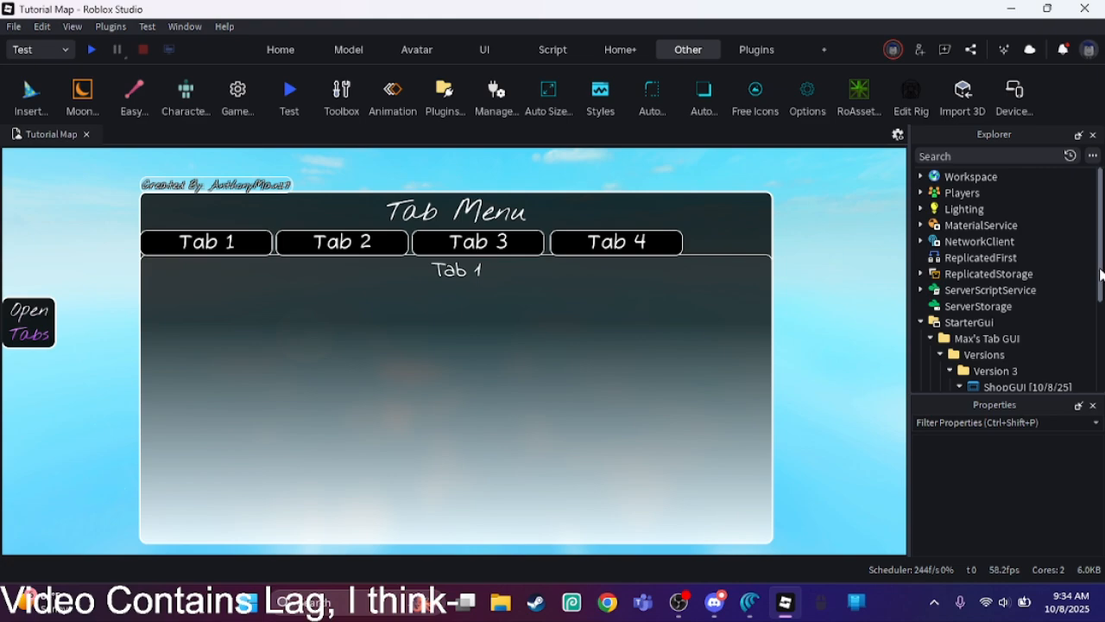
# Step: Collapse the ShopGUI in the Version 3 folder and rename it "ShopGUI [Template]"
pyautogui.scroll(-2, 1101, 274)
pyautogui.click(992, 315)
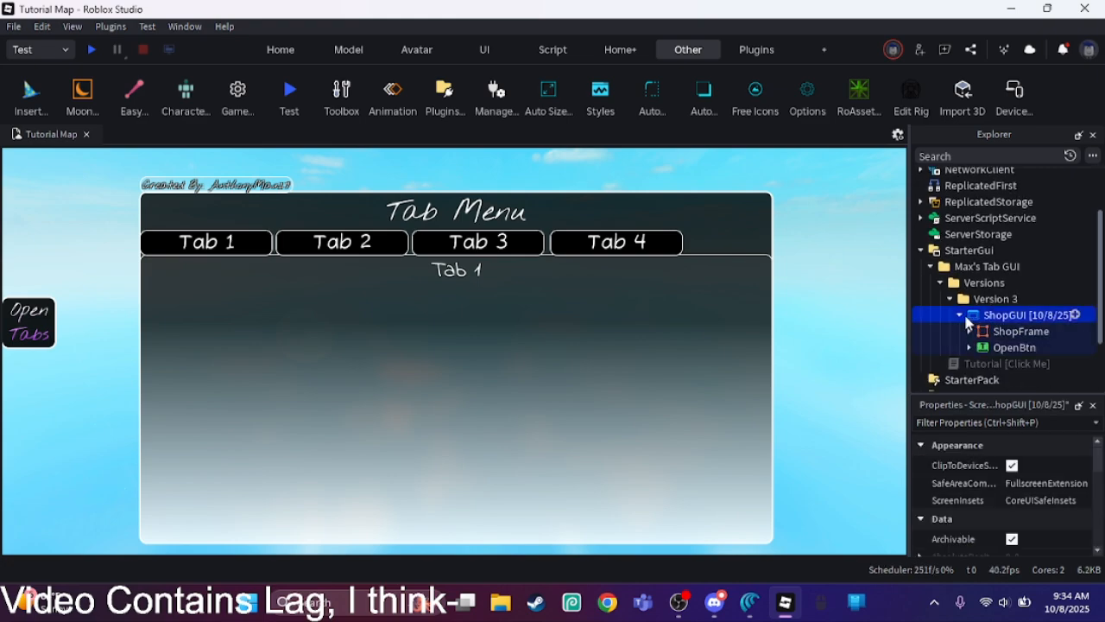
pyautogui.click(962, 316)
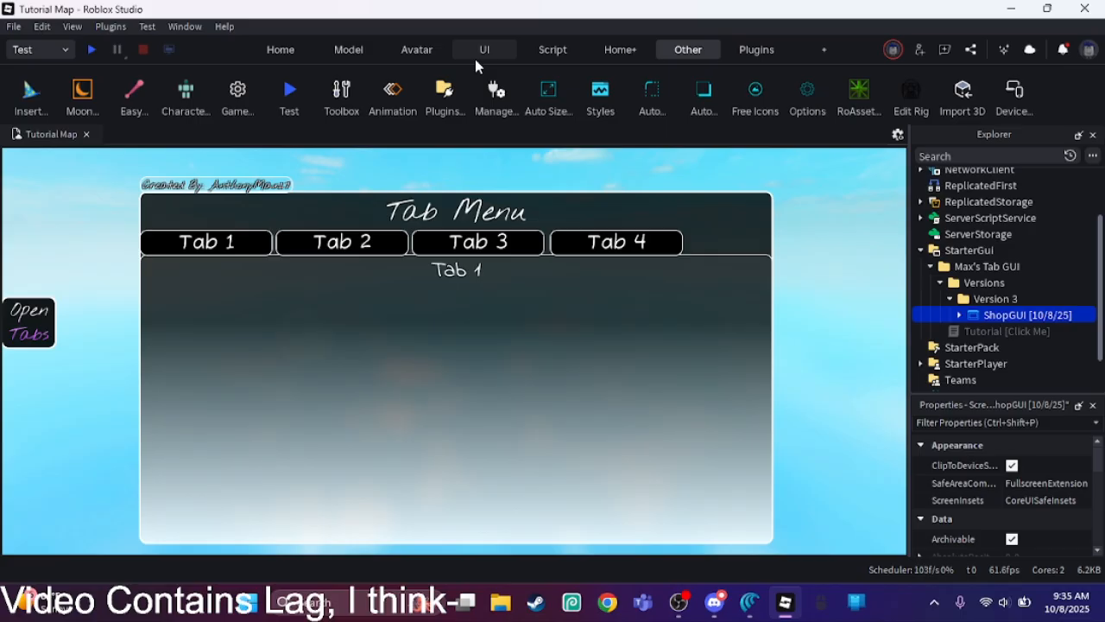
pyautogui.click(633, 45)
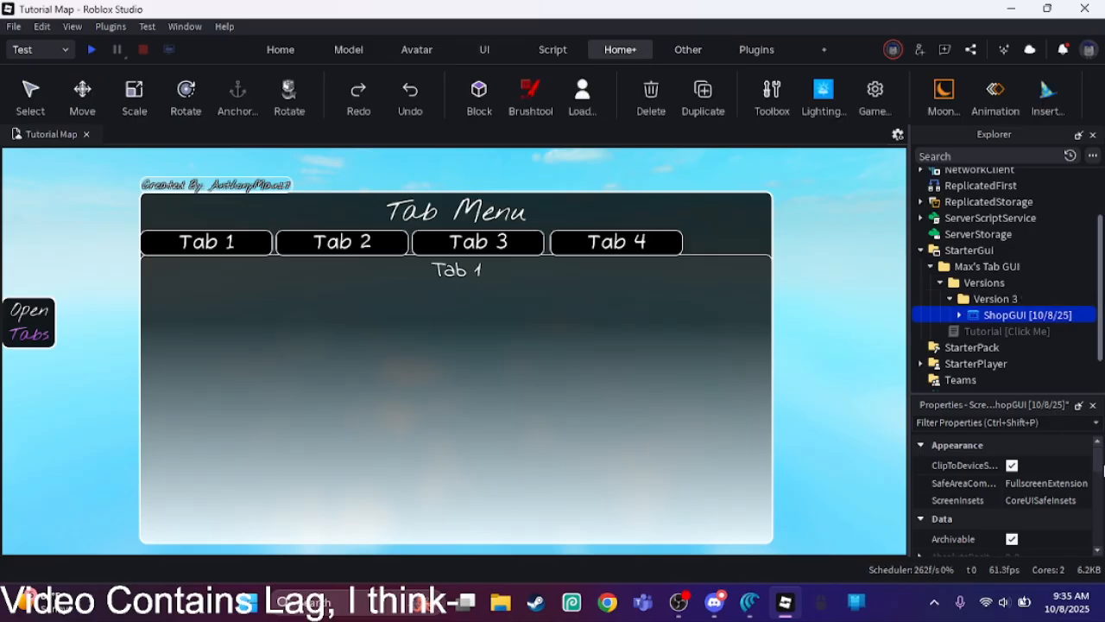
pyautogui.scroll(-5, 1099, 470)
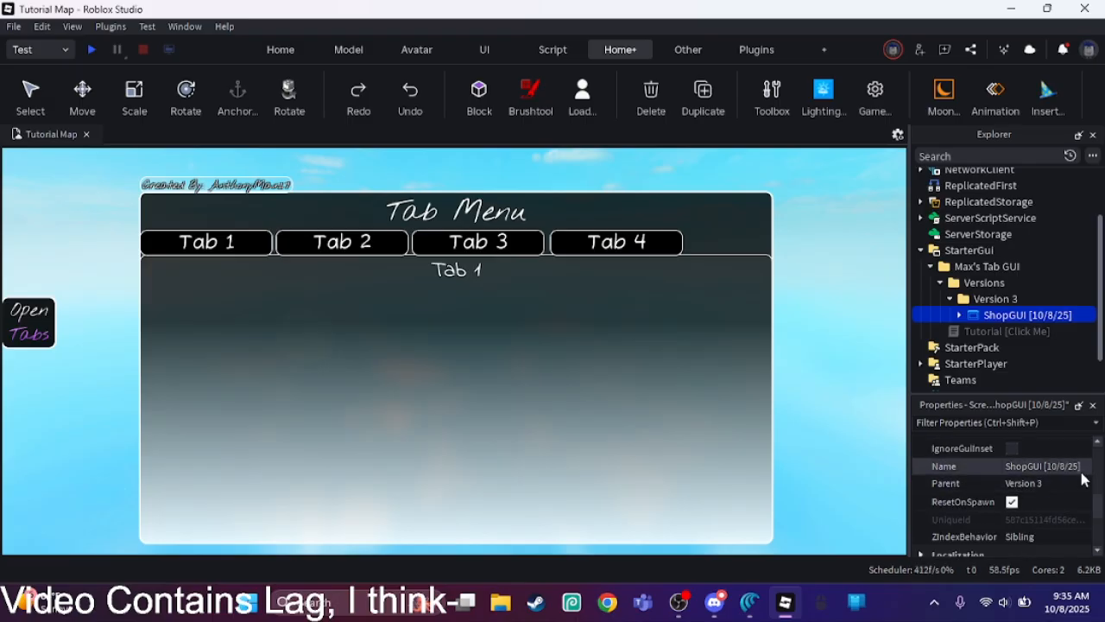
pyautogui.click(1078, 467)
pyautogui.moveTo(1078, 467); pyautogui.dragTo(1046, 467)
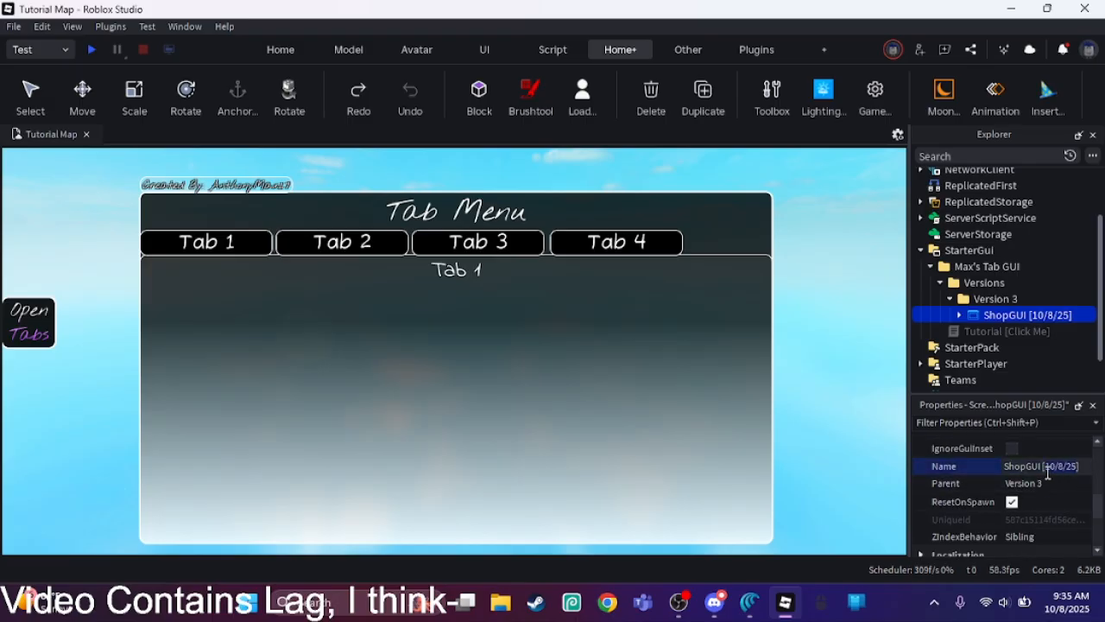
pyautogui.write('Tem')
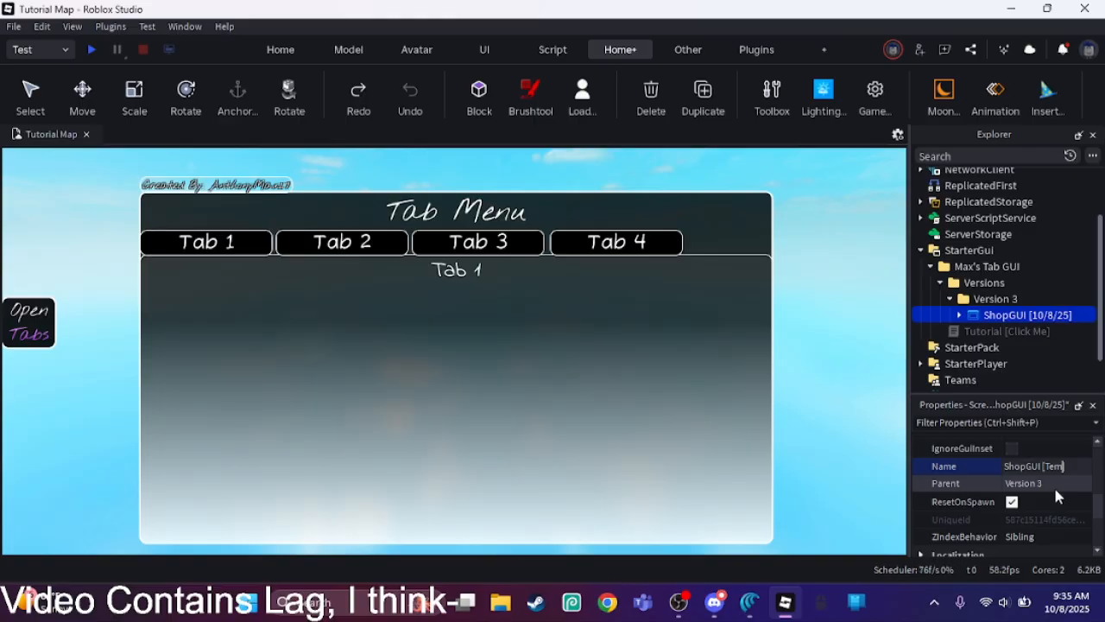
pyautogui.write('plate]')
pyautogui.press('Return')
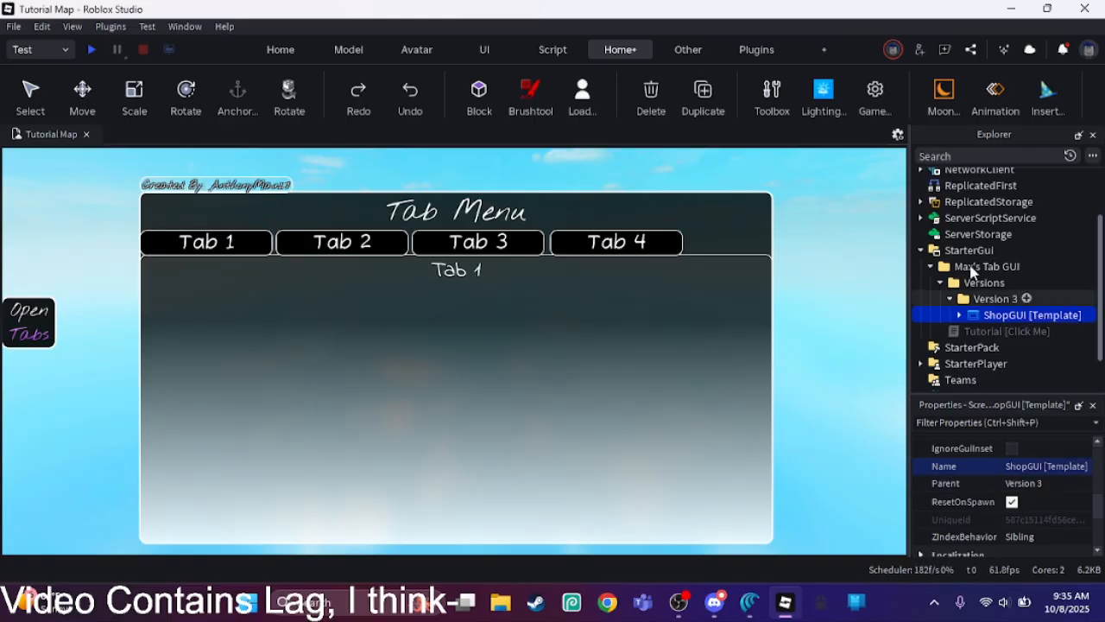
# Step: Duplicate ShopGUI [Template], move one copy out of the Version 3 folder into Workspace, and collapse Workspace
pyautogui.click(703, 90)
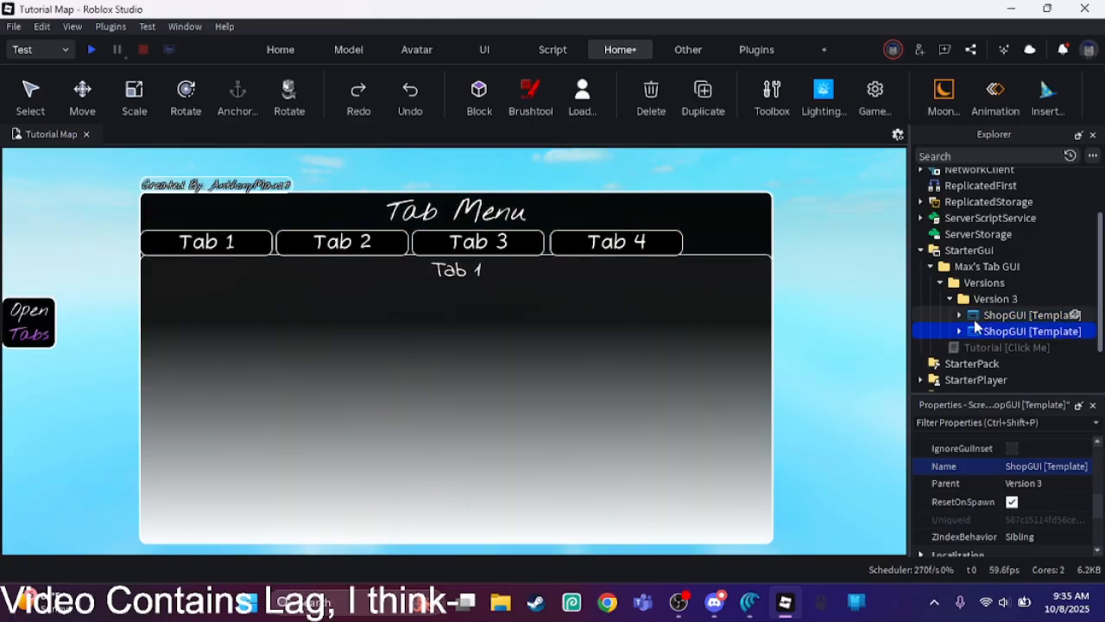
pyautogui.click(972, 302)
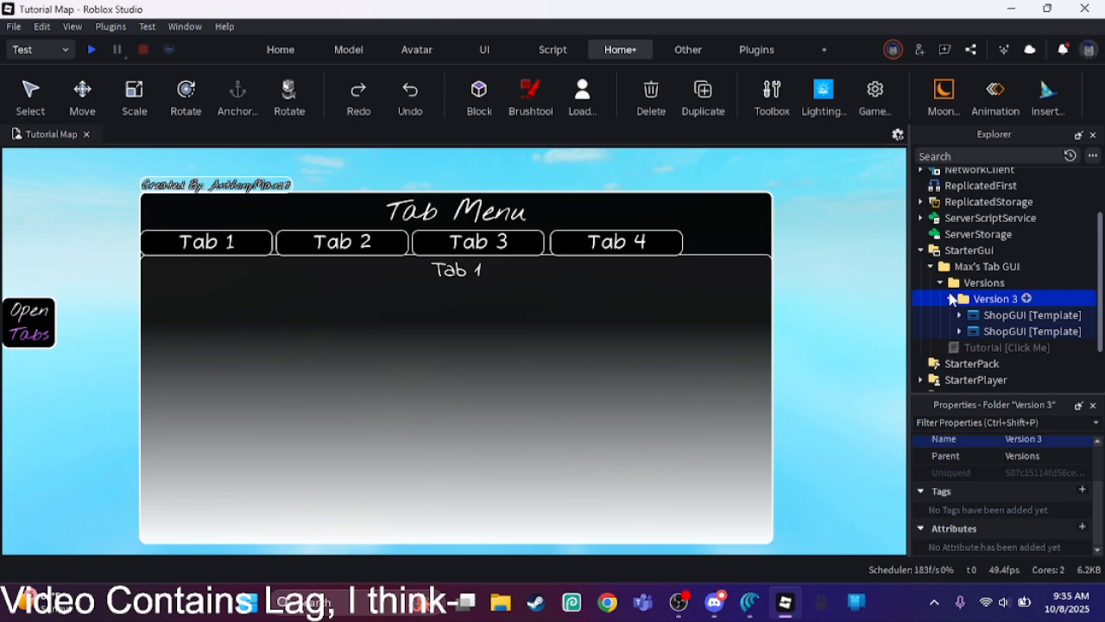
pyautogui.moveTo(984, 315); pyautogui.dragTo(969, 180)
pyautogui.click(920, 176)
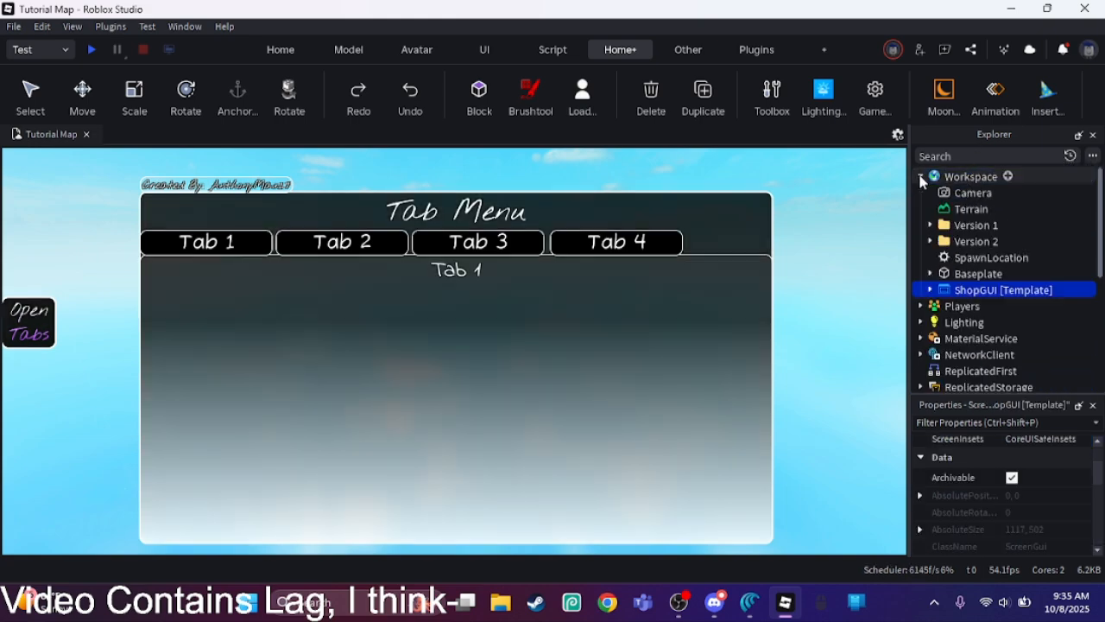
pyautogui.click(920, 176)
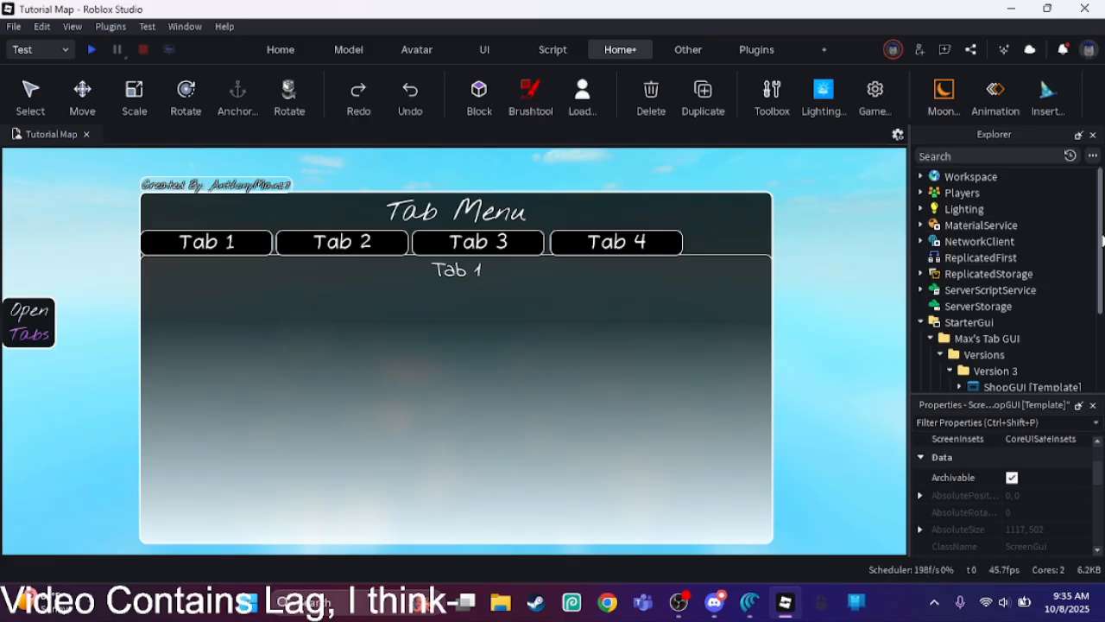
# Step: Rename the ShopGUI copy in the Version 3 folder to "ShopGUI [Shop]" and deselect it
pyautogui.moveTo(1102, 240); pyautogui.dragTo(1101, 329)
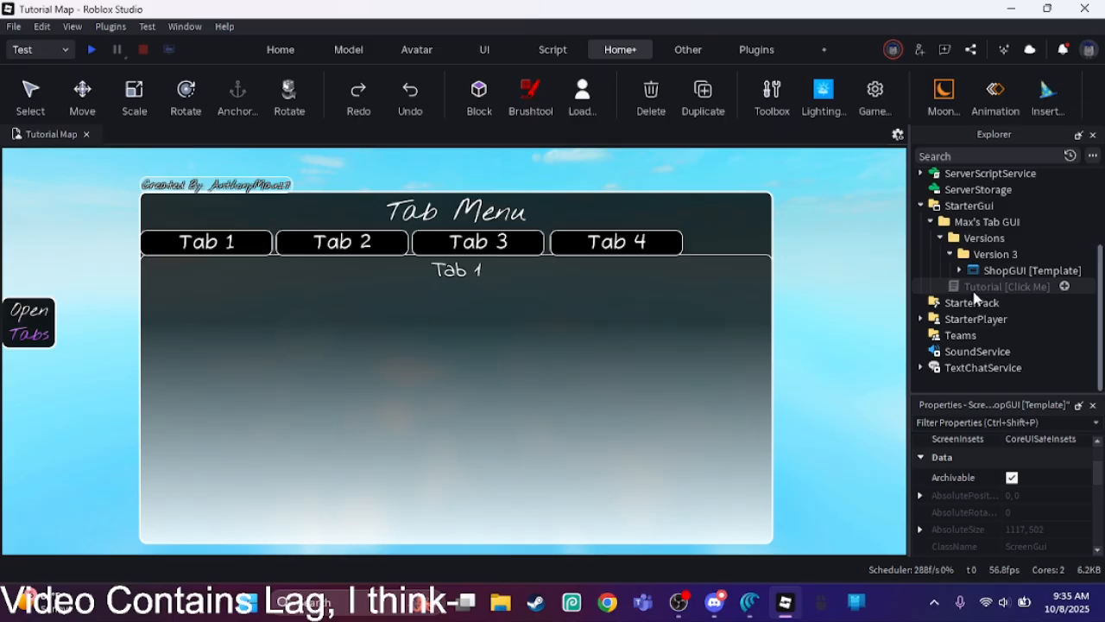
pyautogui.click(1019, 271)
pyautogui.moveTo(1098, 475); pyautogui.dragTo(1101, 508)
pyautogui.doubleClick(1078, 506)
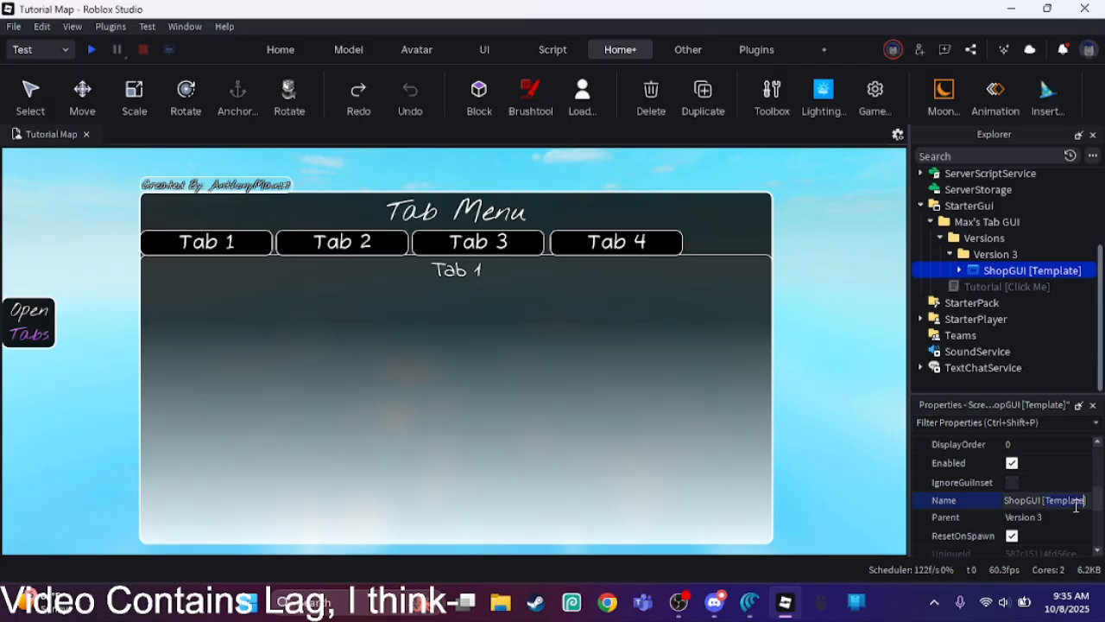
pyautogui.write('Shop')
pyautogui.press('Return')
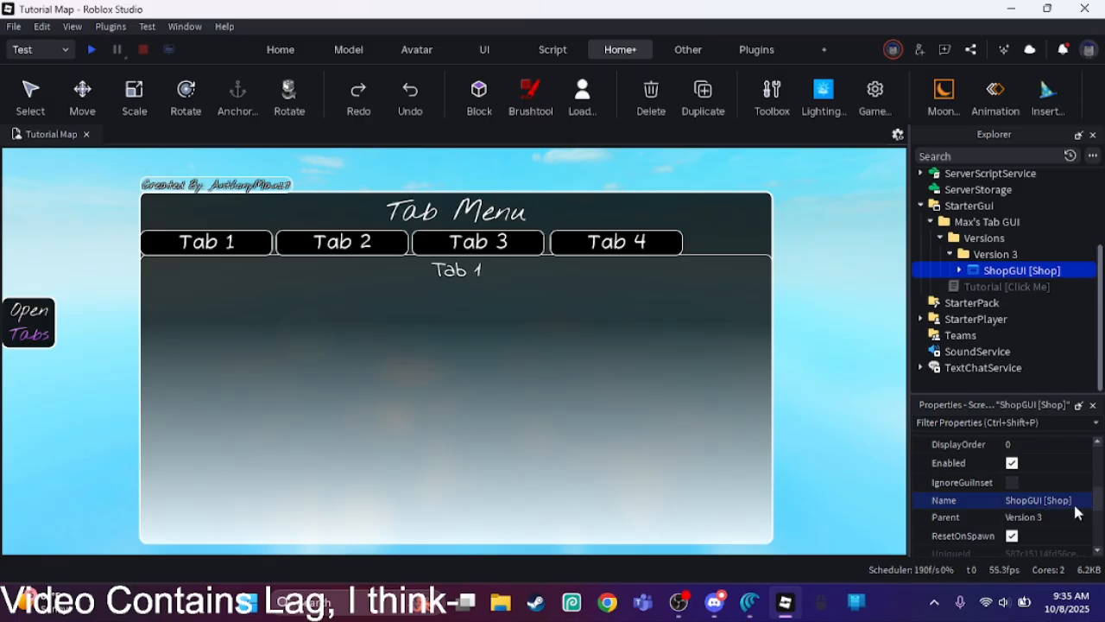
pyautogui.rightClick(803, 358)
pyautogui.click(792, 360)
# Step: Expand ShopGUI [Shop] and set the OpenBtn button's text to "Open Shop"
pyautogui.click(959, 271)
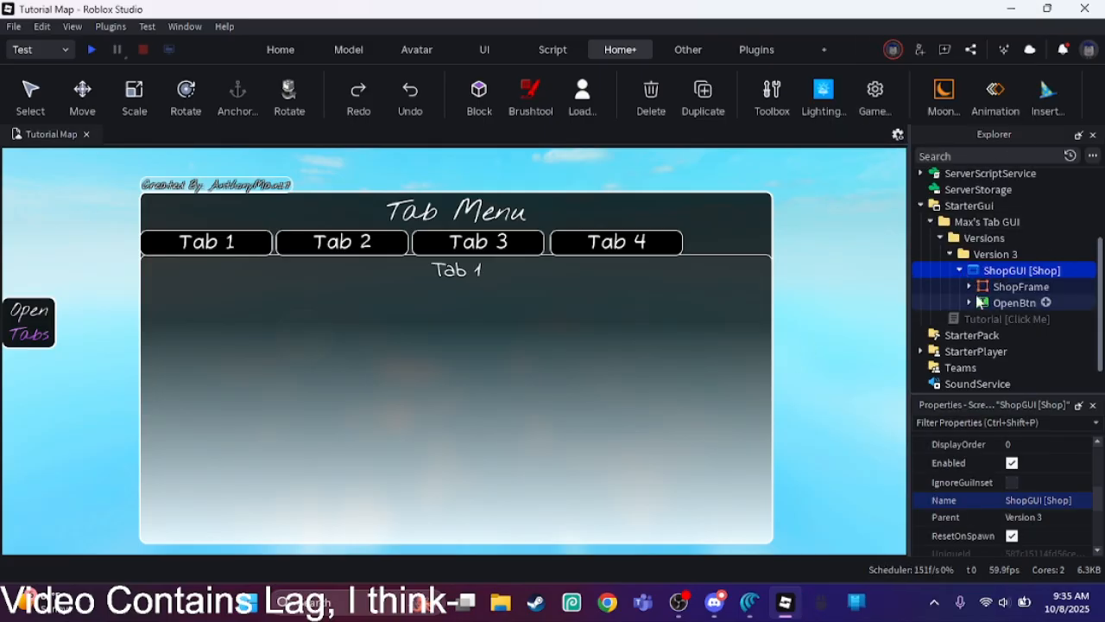
pyautogui.click(1002, 302)
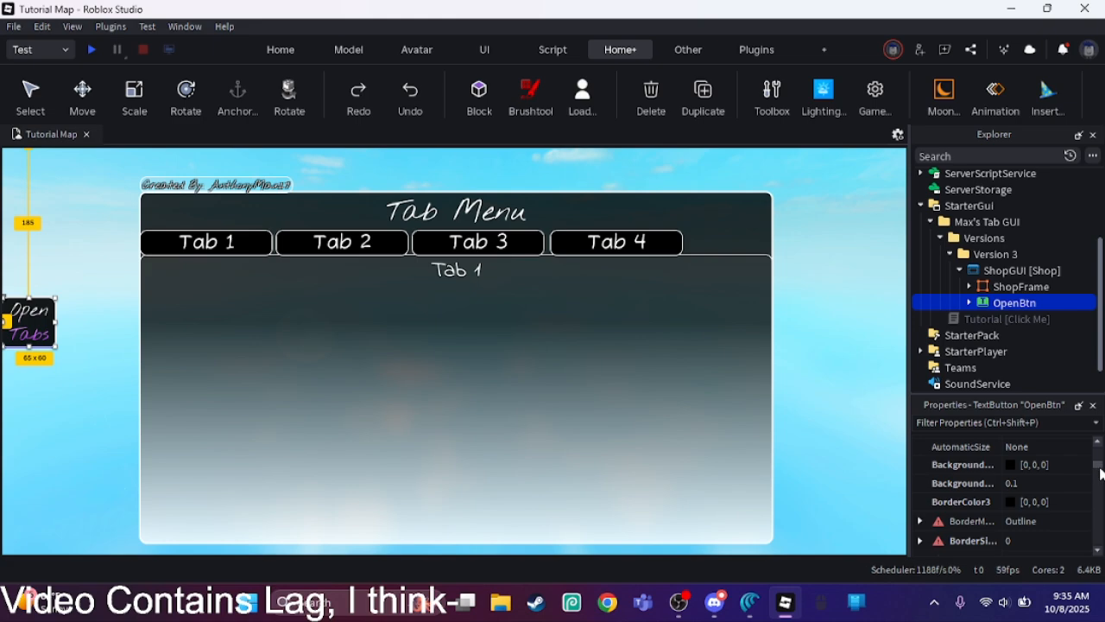
pyautogui.moveTo(1099, 467); pyautogui.dragTo(1099, 520)
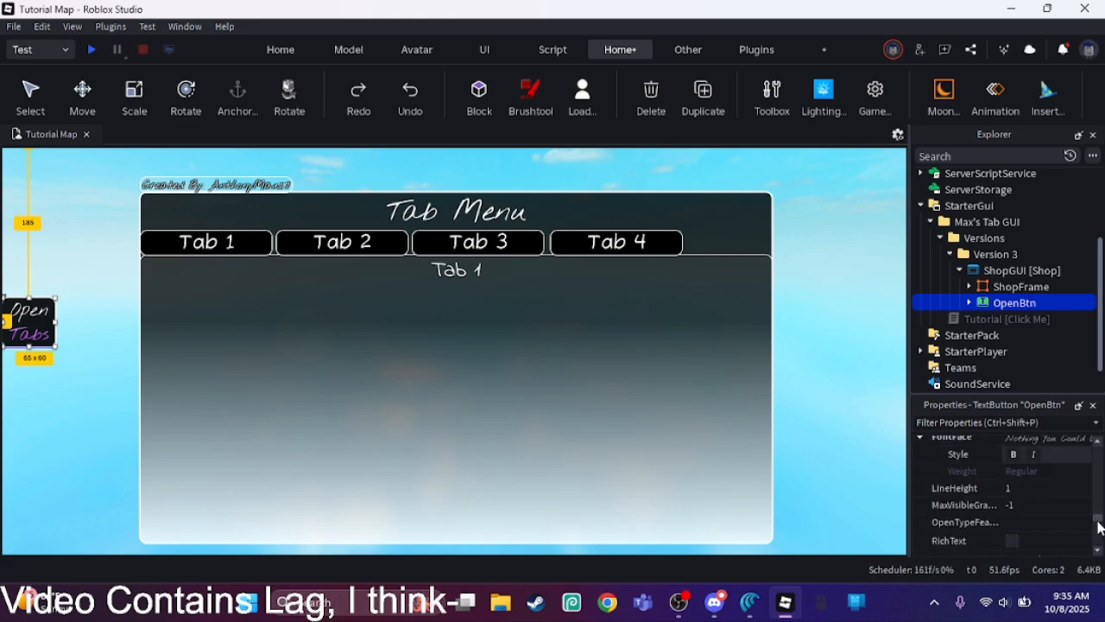
pyautogui.doubleClick(1067, 450)
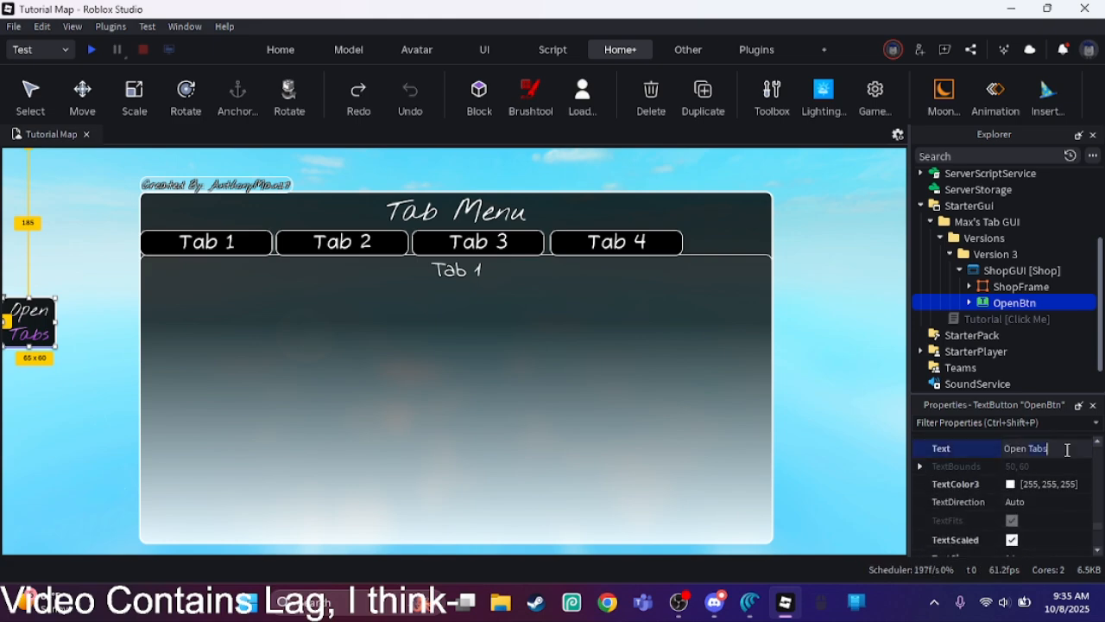
pyautogui.write('Shop')
pyautogui.press('Return')
# Step: Expand ShopFrame, set the TitleText label's text to "The Shop", and clear the selection
pyautogui.click(968, 290)
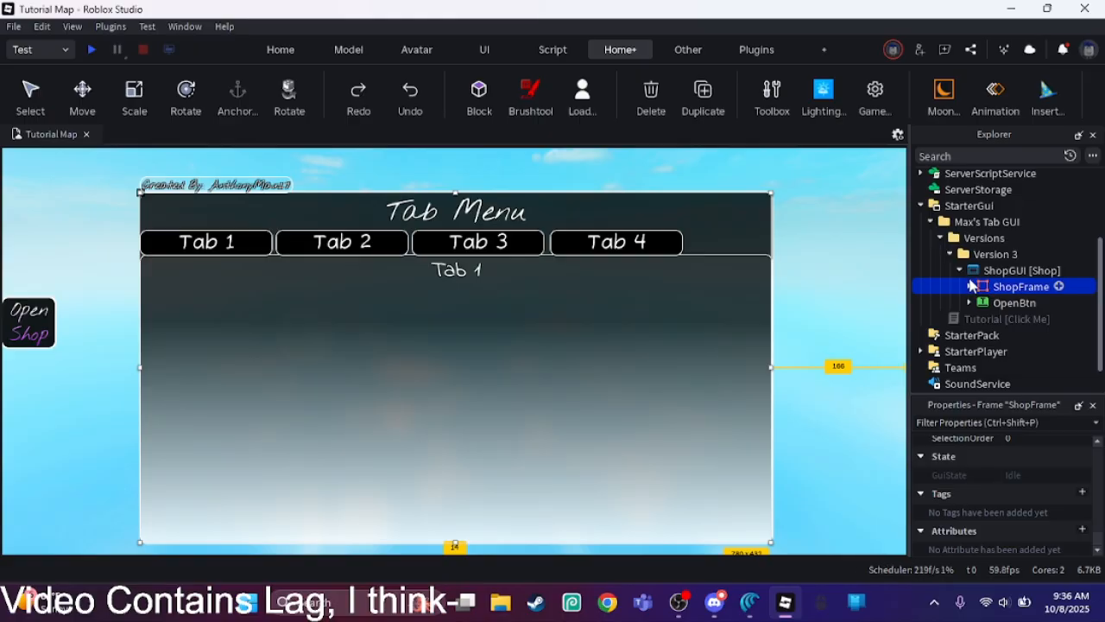
pyautogui.click(970, 286)
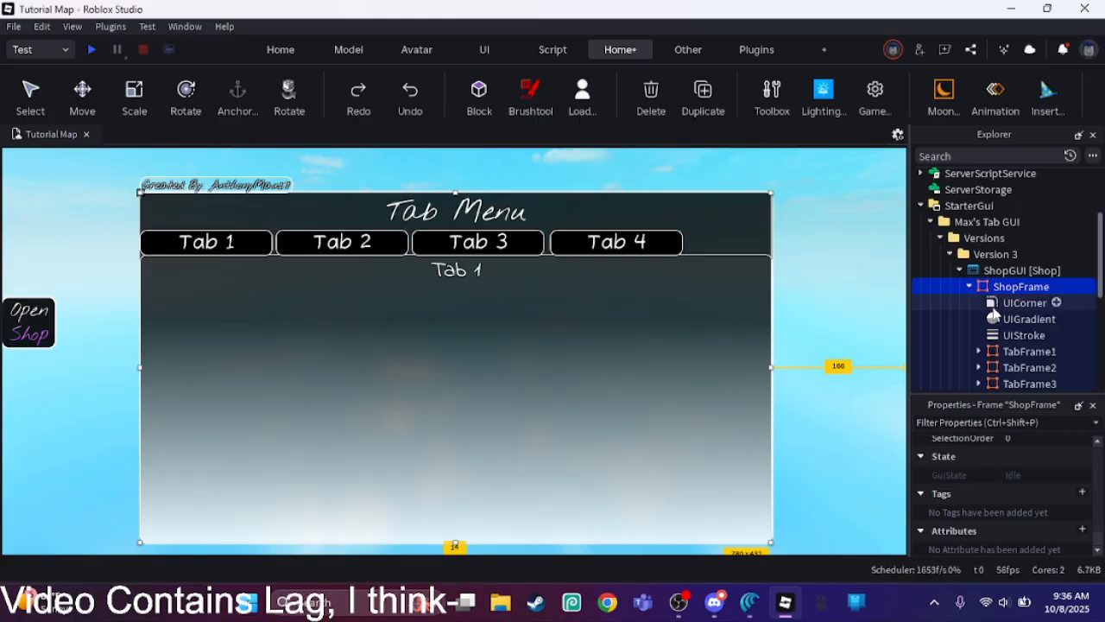
pyautogui.moveTo(1099, 286); pyautogui.dragTo(1101, 345)
pyautogui.click(1027, 338)
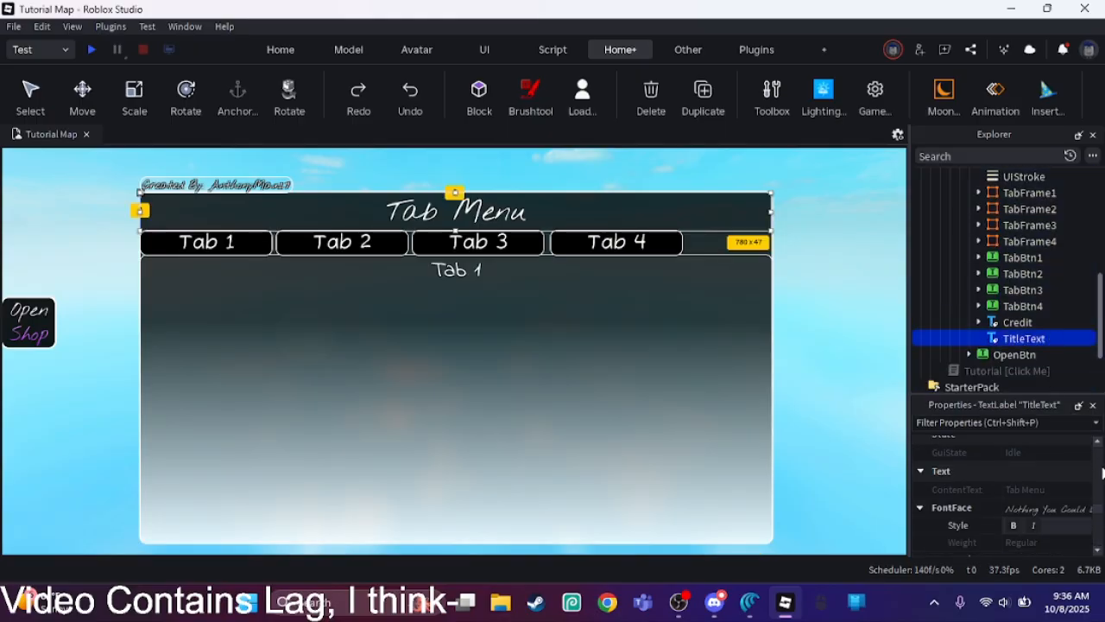
pyautogui.moveTo(1098, 507); pyautogui.dragTo(1089, 517)
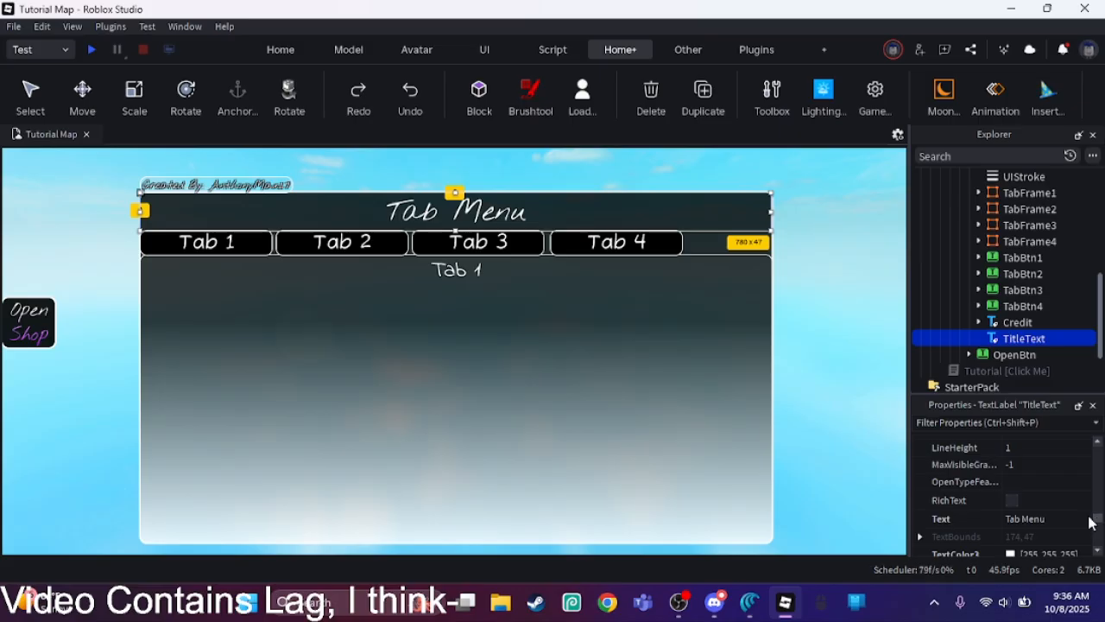
pyautogui.click(1077, 516)
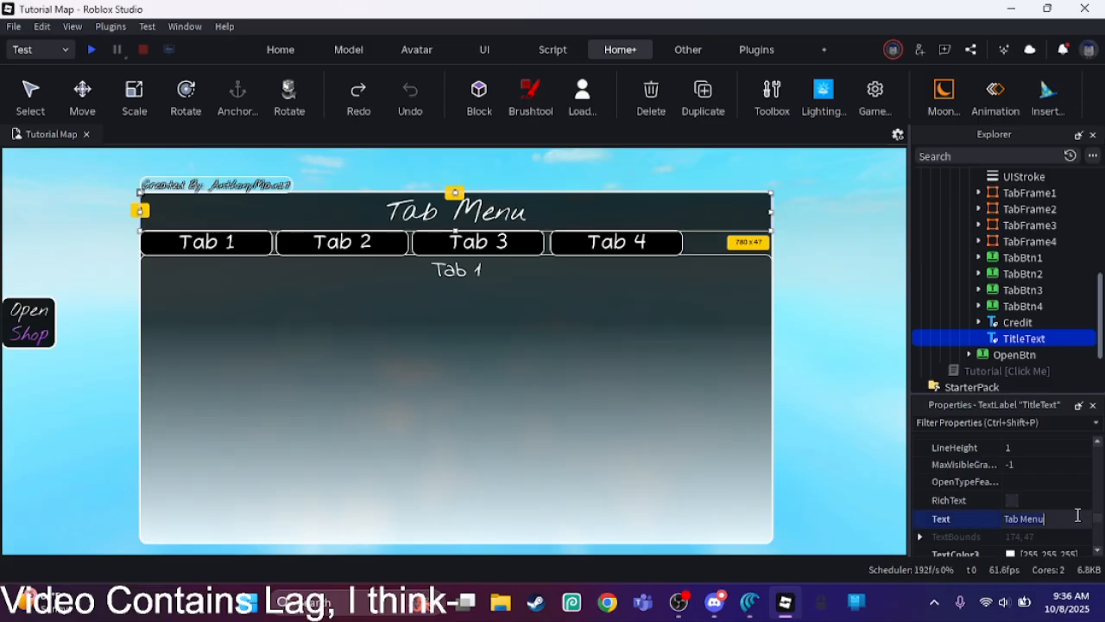
pyautogui.hotkey('ctrl', 'a')
pyautogui.write('T')
pyautogui.press('Return')
pyautogui.click(1012, 322)
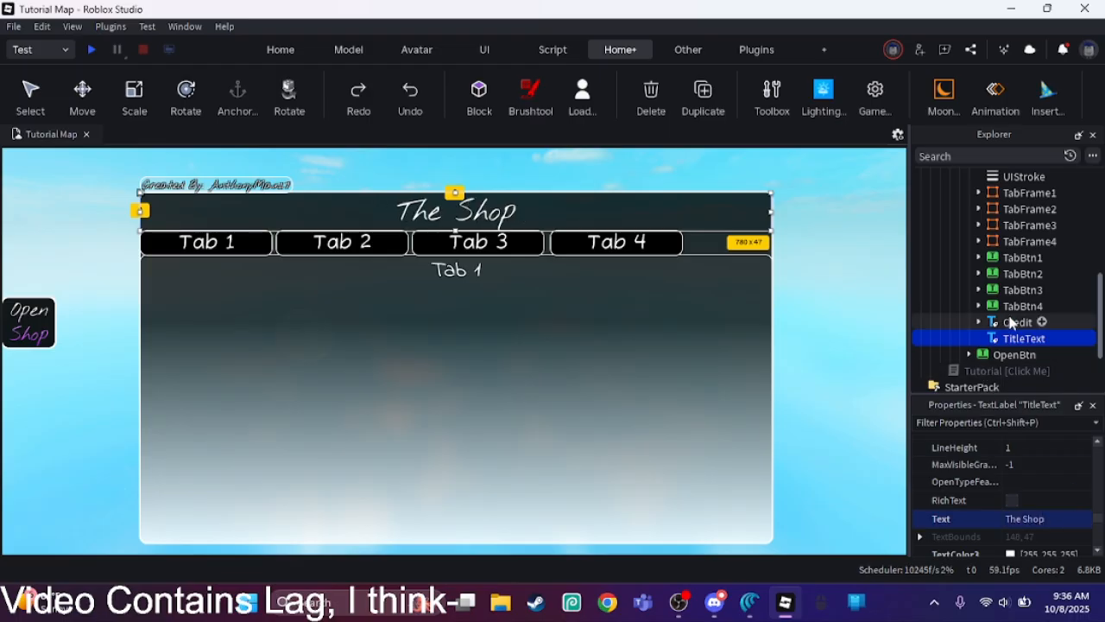
pyautogui.click(834, 336)
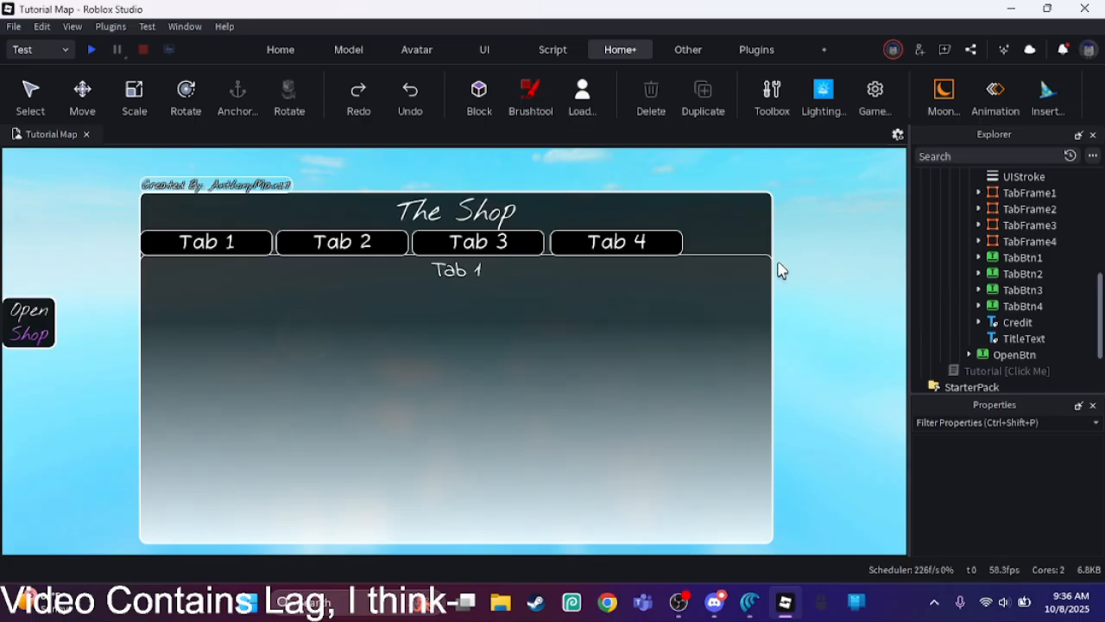
# Step: Set the TabBtn1 button's text to "Killers"
pyautogui.click(1023, 257)
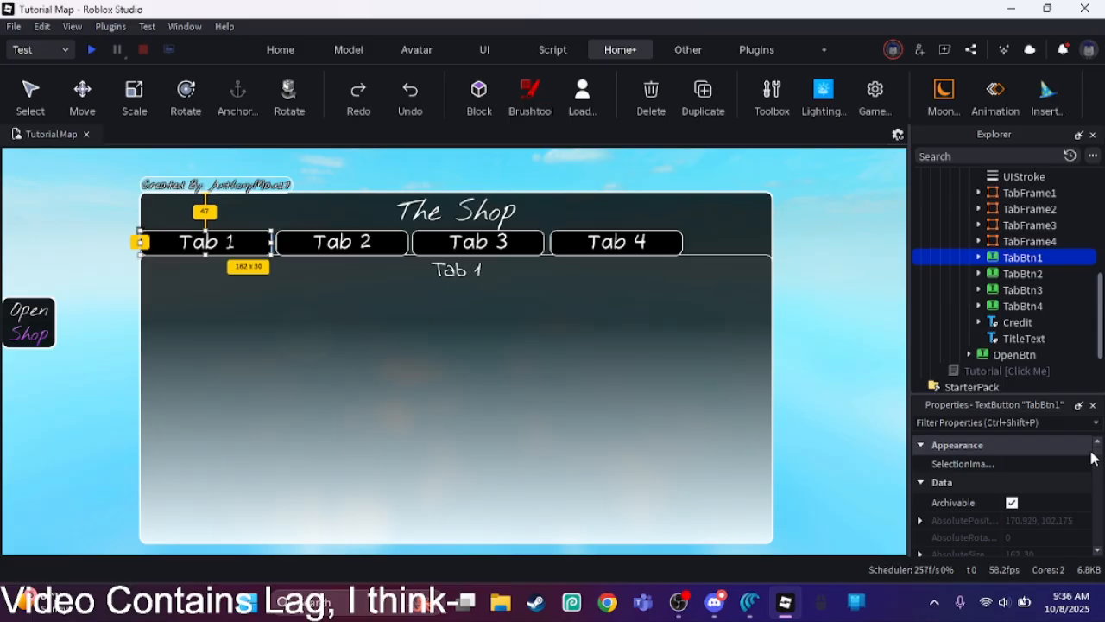
pyautogui.moveTo(1096, 458); pyautogui.dragTo(1099, 518)
pyautogui.click(1058, 505)
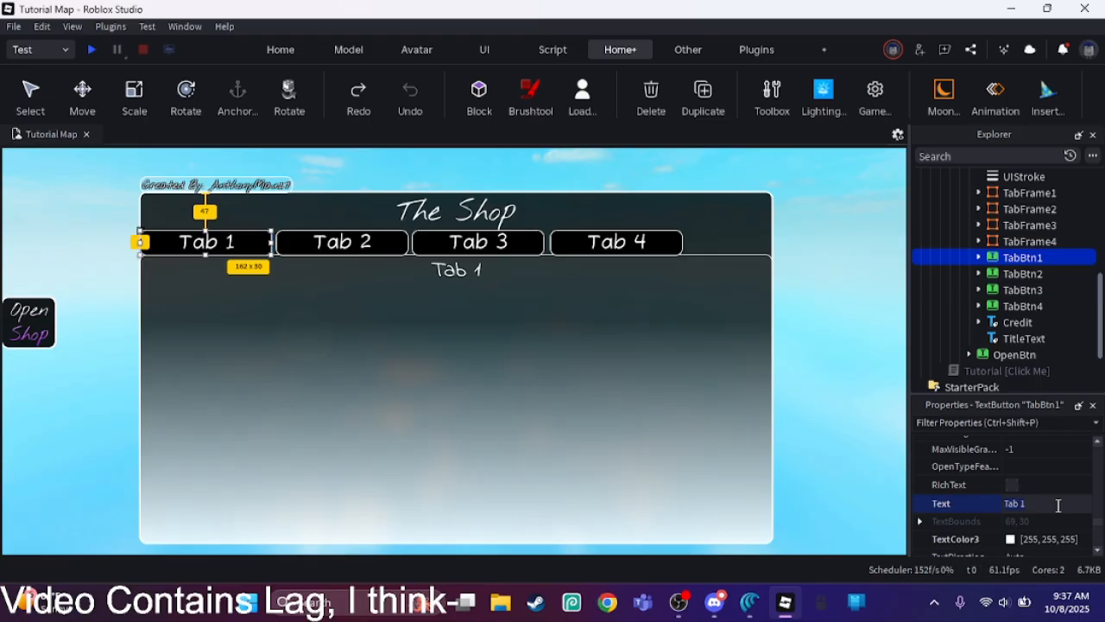
pyautogui.press('BackSpace')
pyautogui.press('BackSpace')
pyautogui.press('BackSpace')
pyautogui.press('BackSpace')
pyautogui.press('BackSpace')
pyautogui.write('Killers')
pyautogui.press('Return')
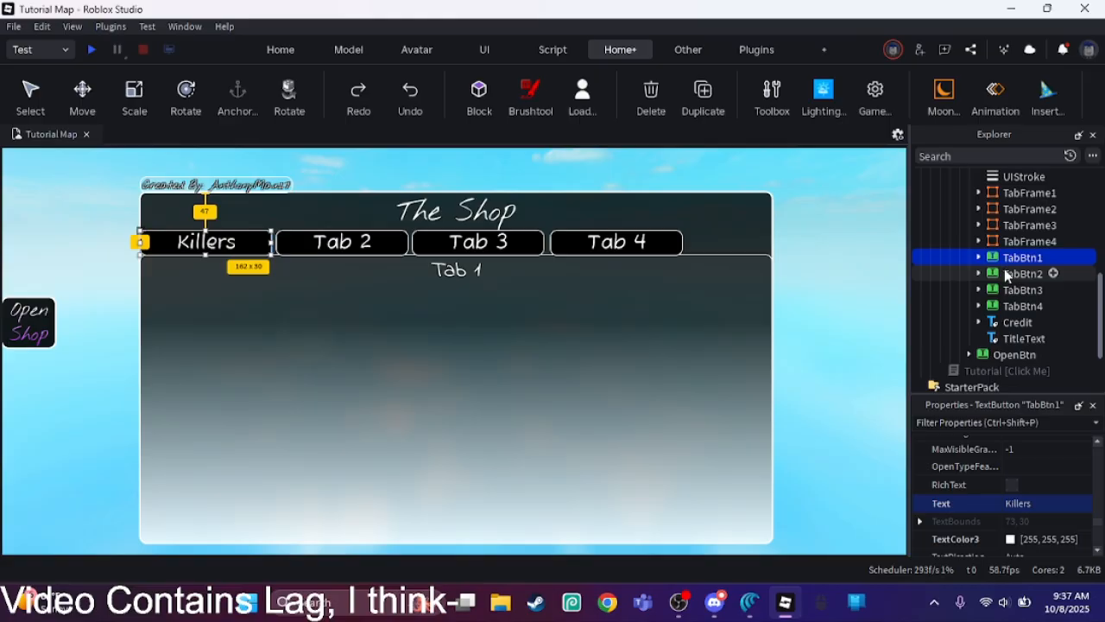
# Step: Set the TabBtn2 button's text to "Survivors"
pyautogui.click(1004, 269)
pyautogui.click(1027, 502)
pyautogui.press('BackSpace')
pyautogui.press('BackSpace')
pyautogui.press('BackSpace')
pyautogui.press('BackSpace')
pyautogui.press('BackSpace')
pyautogui.write('Surviviors')
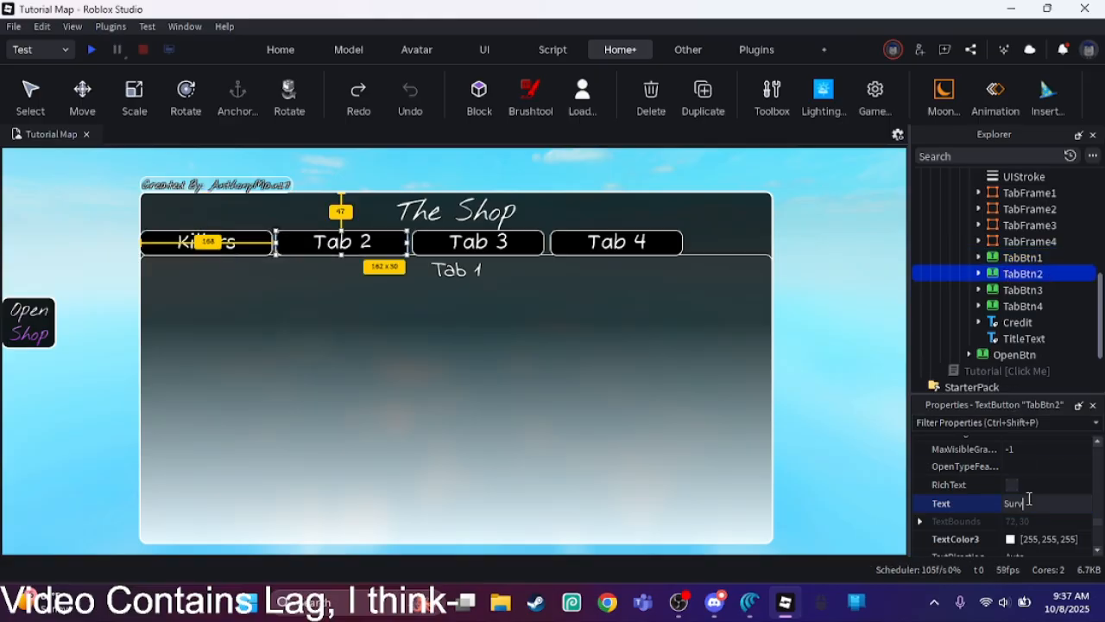
pyautogui.press('Return')
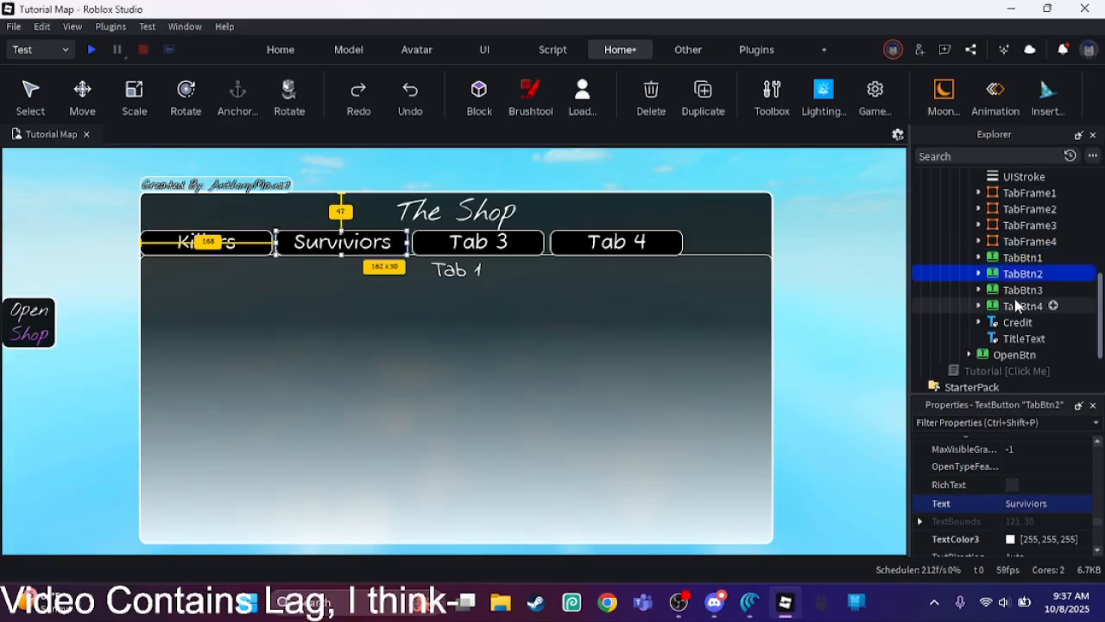
pyautogui.click(1029, 504)
pyautogui.write('Survi')
pyautogui.press('Return')
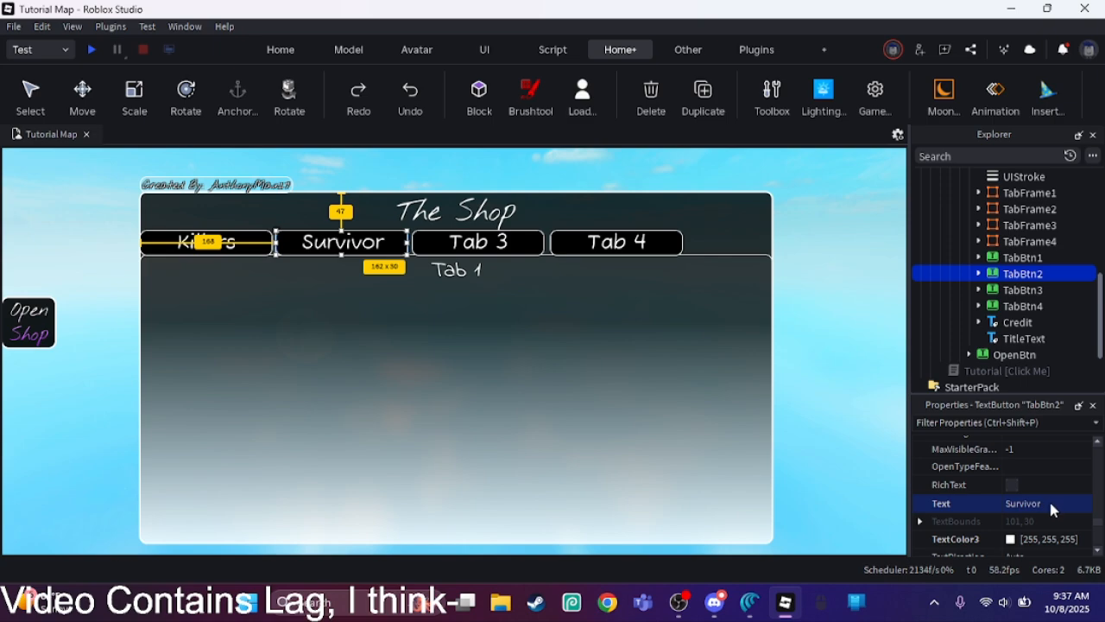
pyautogui.click(1049, 503)
pyautogui.write('s')
pyautogui.press('Return')
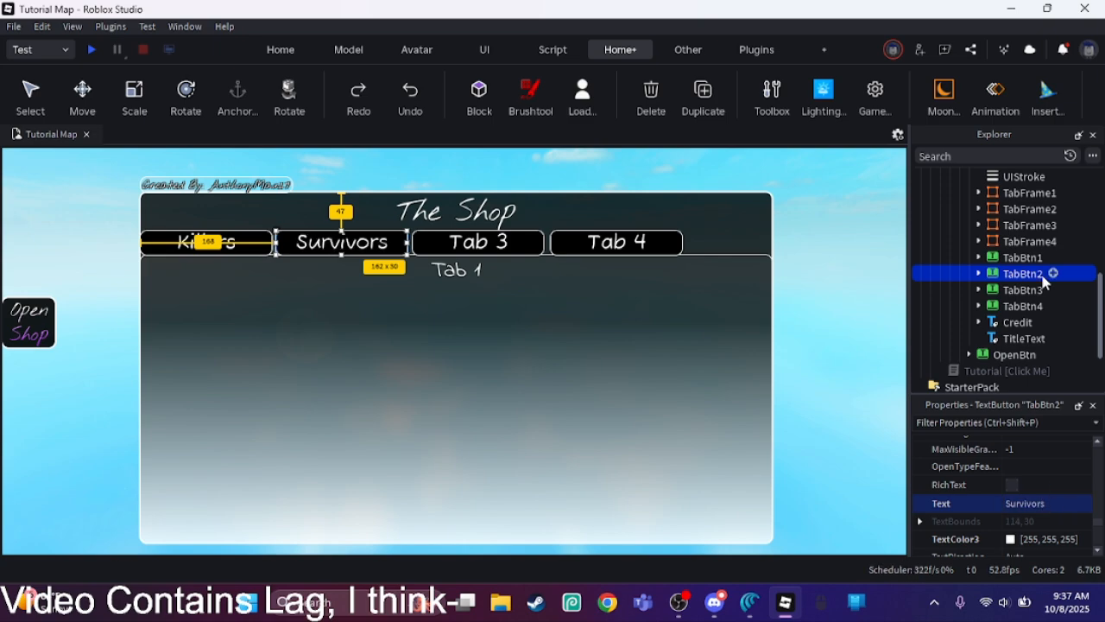
# Step: Set the TabBtn3 button's text to "Emotes"
pyautogui.click(1034, 290)
pyautogui.click(1031, 503)
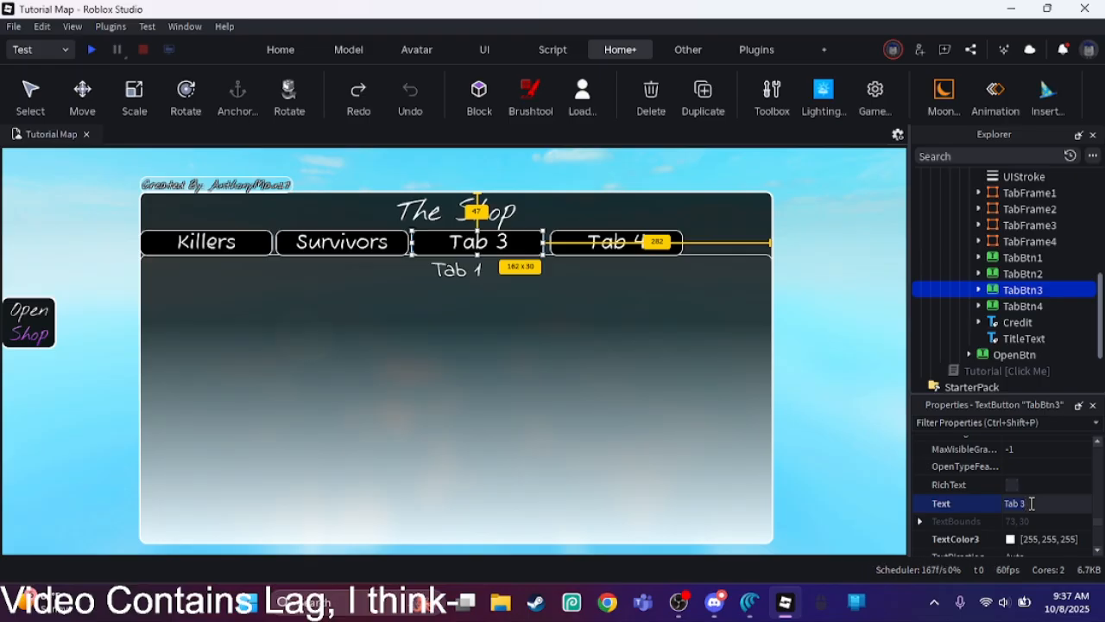
pyautogui.press('BackSpace')
pyautogui.press('BackSpace')
pyautogui.press('BackSpace')
pyautogui.press('BackSpace')
pyautogui.press('BackSpace')
pyautogui.write('Emotes')
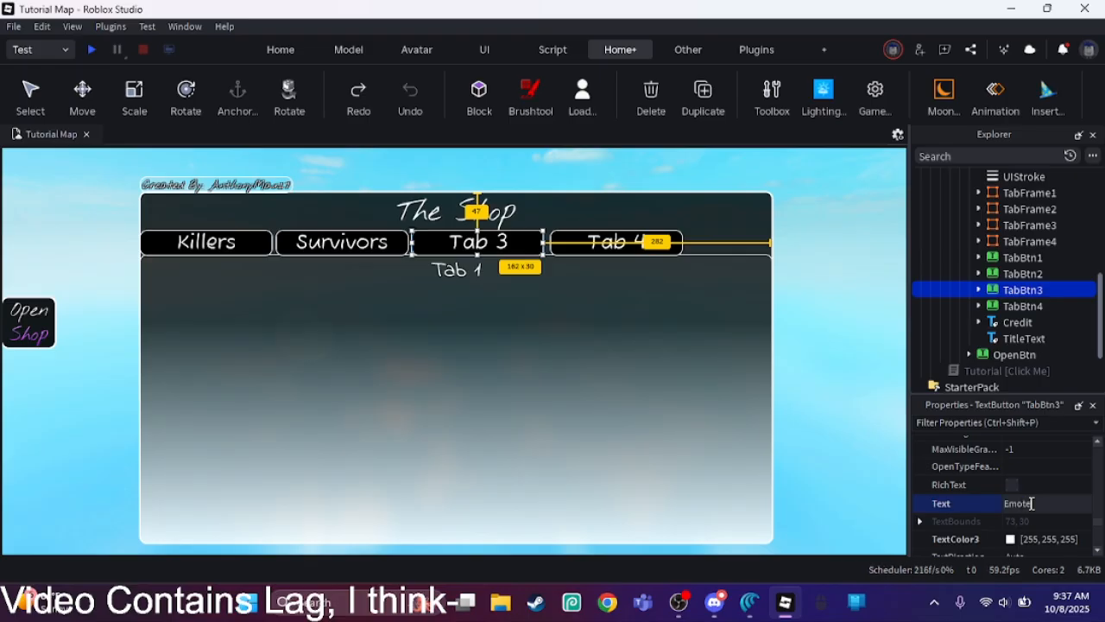
pyautogui.press('Return')
# Step: Set the TabBtn4 button's text to "Robux" and clear the selection
pyautogui.click(1015, 306)
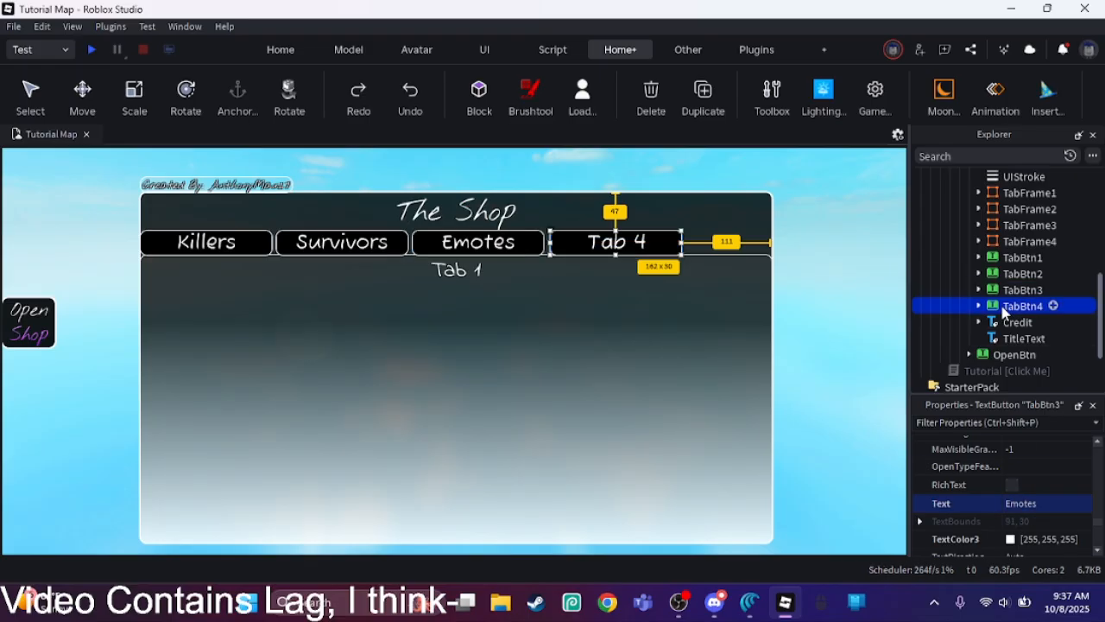
pyautogui.click(1041, 503)
pyautogui.press('BackSpace')
pyautogui.press('BackSpace')
pyautogui.press('BackSpace')
pyautogui.press('BackSpace')
pyautogui.press('BackSpace')
pyautogui.write('Robux')
pyautogui.press('Return')
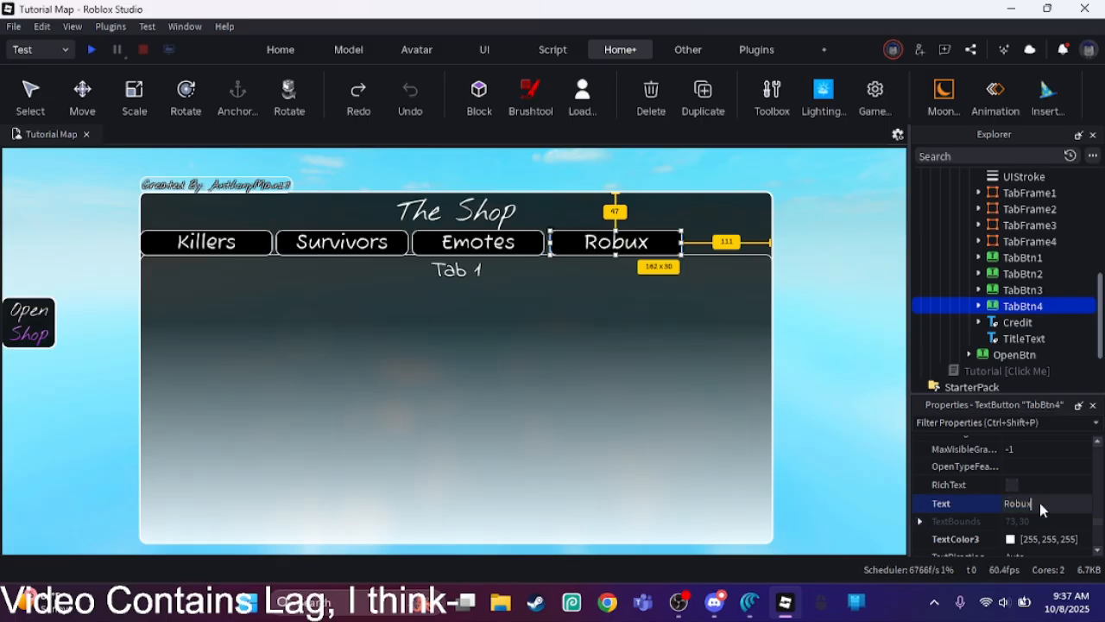
pyautogui.click(889, 431)
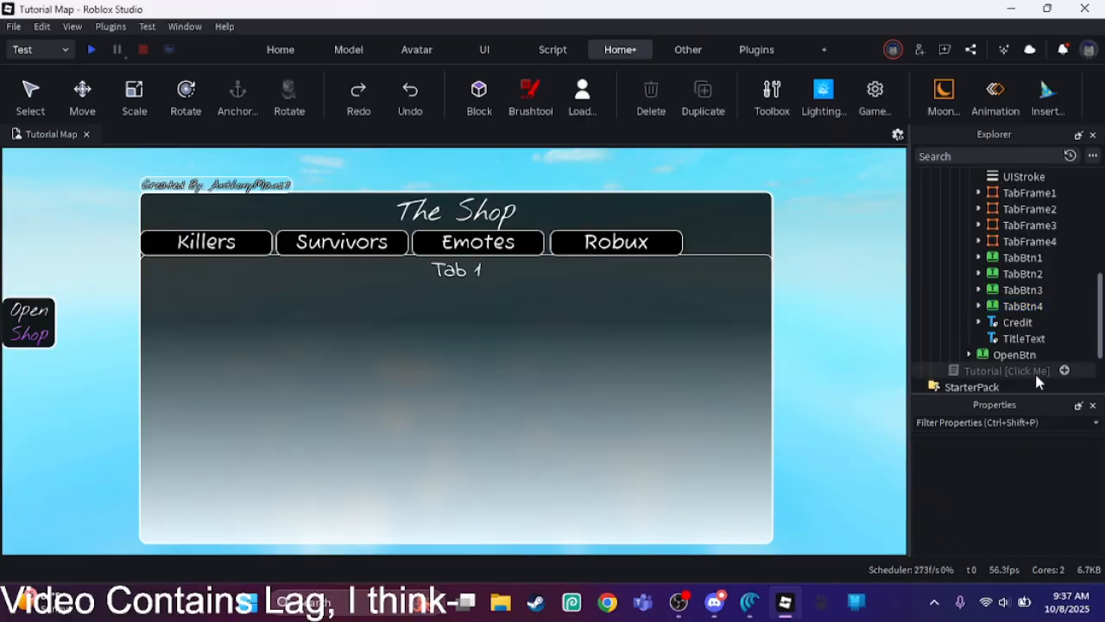
# Step: Set the TabBtn4 button's text to "Passes" and clear the selection
pyautogui.click(1021, 306)
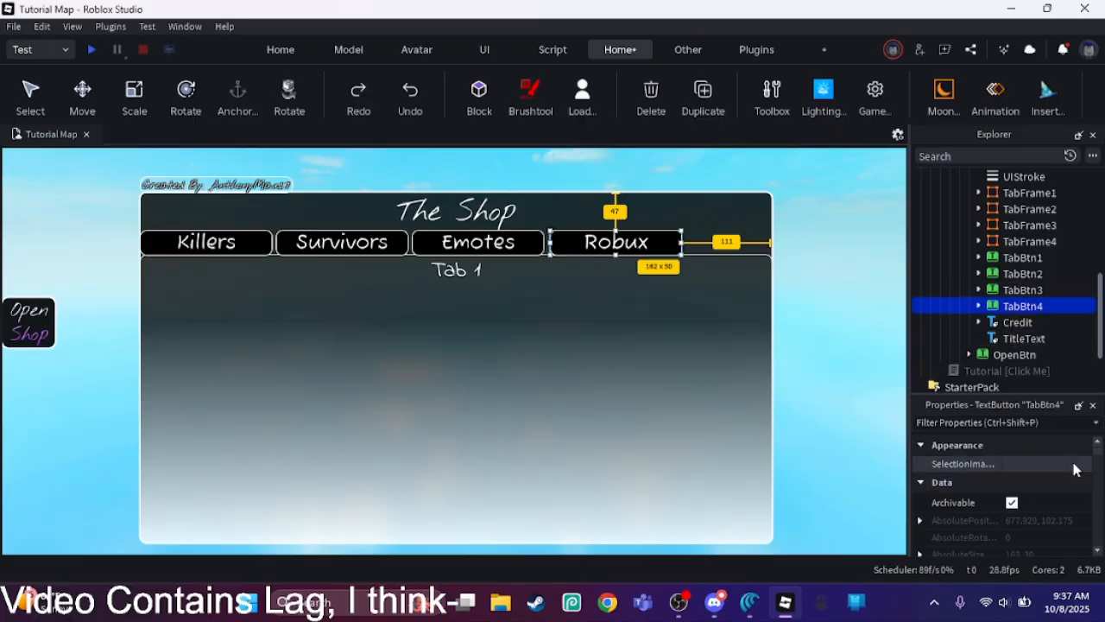
pyautogui.moveTo(1097, 447); pyautogui.dragTo(1101, 532)
pyautogui.click(1061, 524)
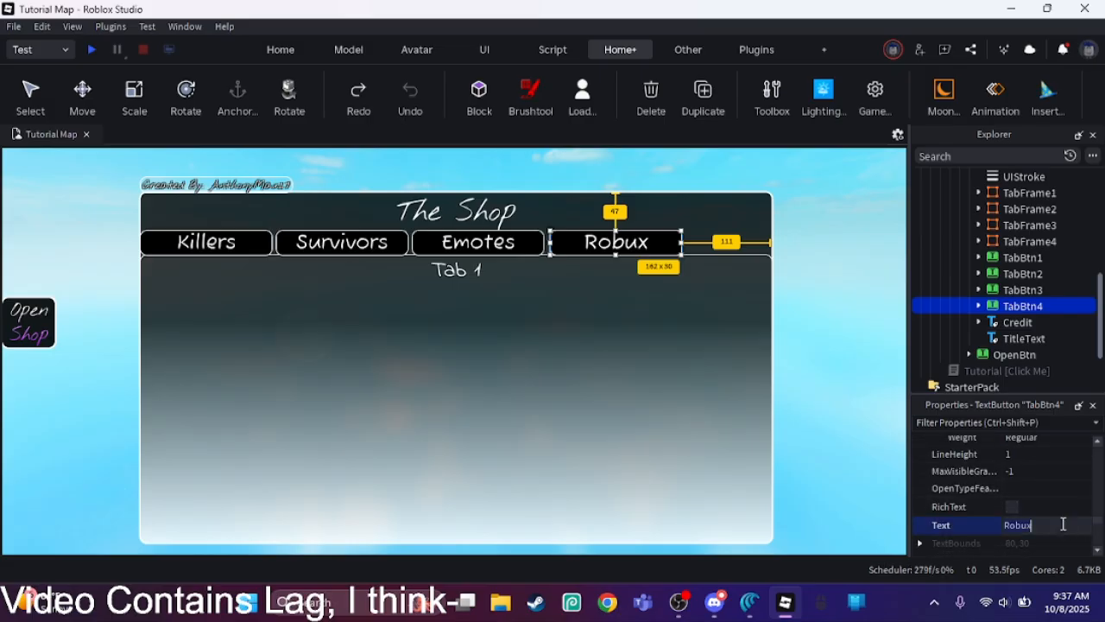
pyautogui.hotkey('ctrl', 'a')
pyautogui.write('Passes')
pyautogui.press('Return')
pyautogui.click(814, 436)
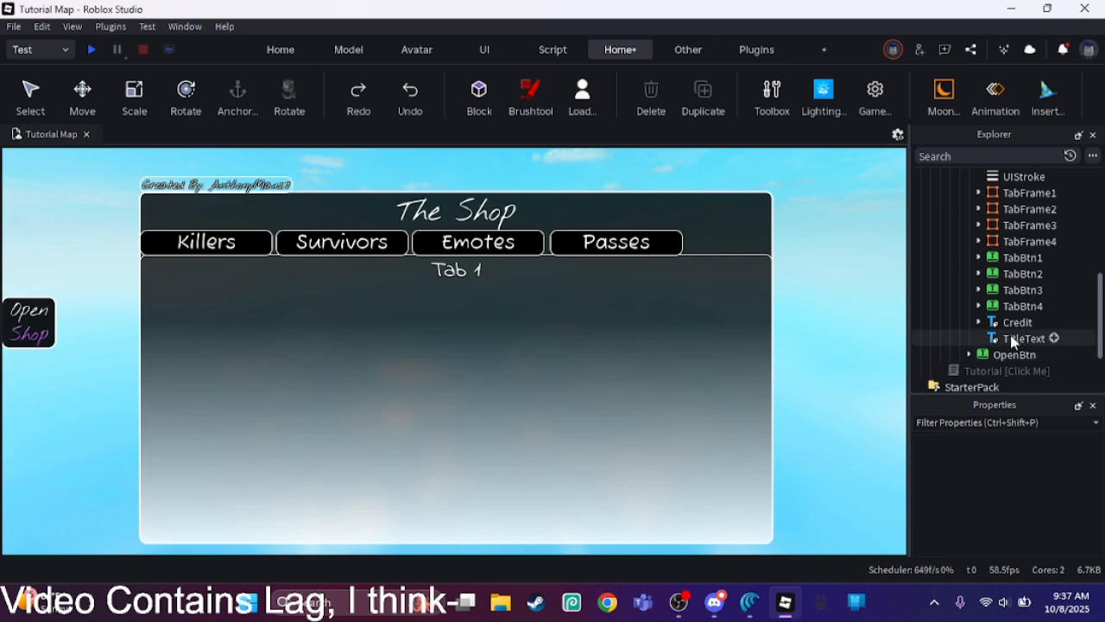
pyautogui.click(979, 306)
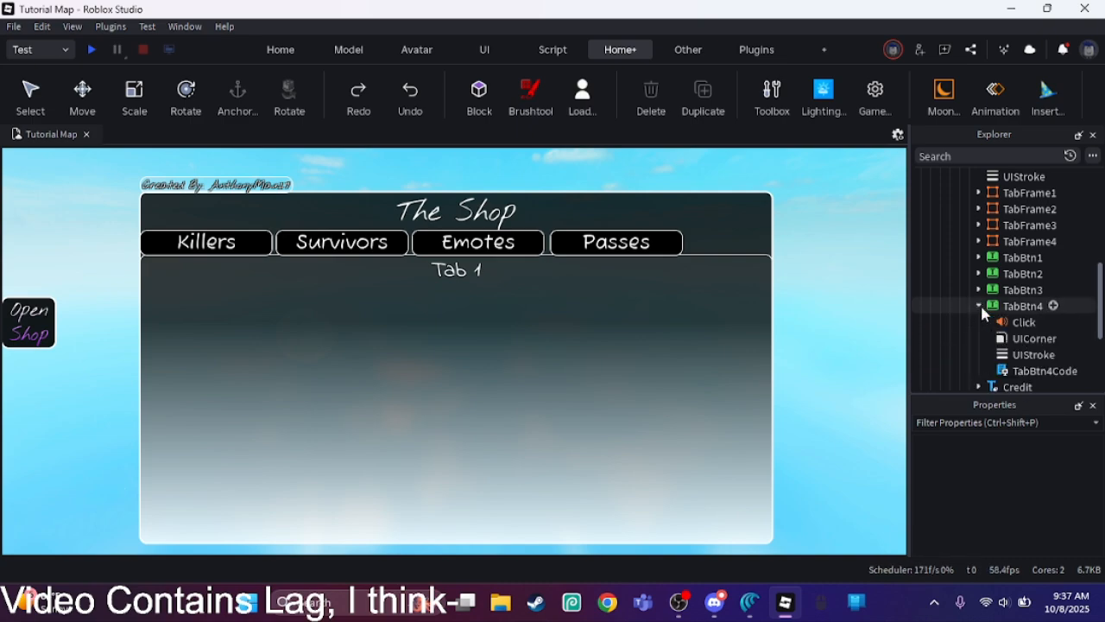
pyautogui.click(979, 305)
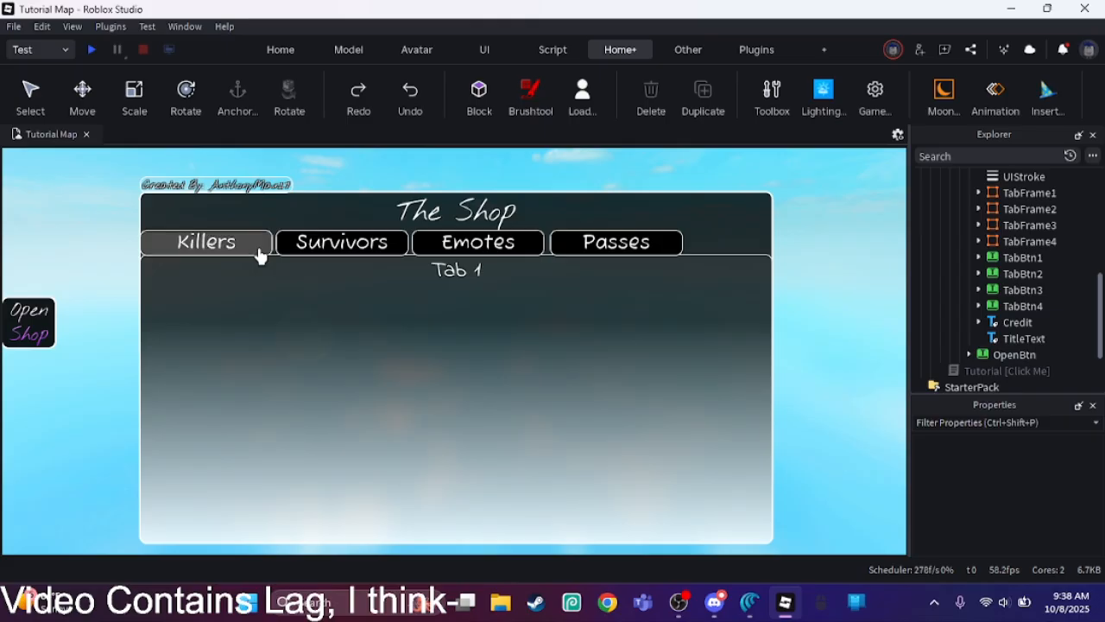
# Step: Change the font of all four tab buttons, TabBtn1 to TabBtn4, to Nothing You Could Do and deselect them
pyautogui.click(1022, 258)
pyautogui.keyDown('shift'); pyautogui.click(1021, 306); pyautogui.keyUp('shift')
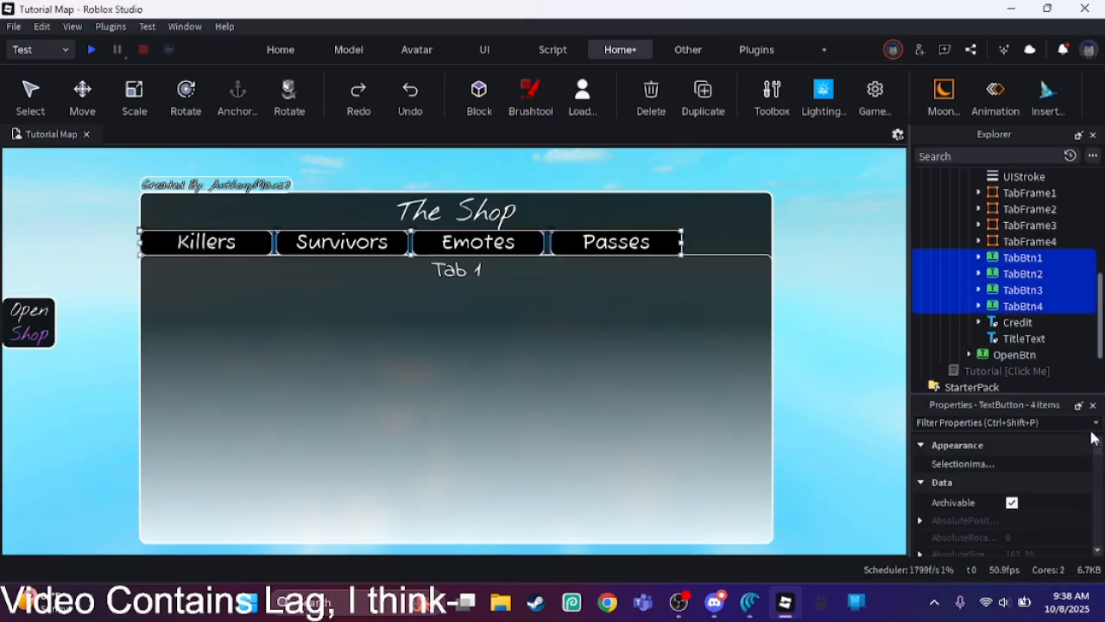
pyautogui.scroll(-5, 1094, 544)
pyautogui.scroll(-10, 1095, 544)
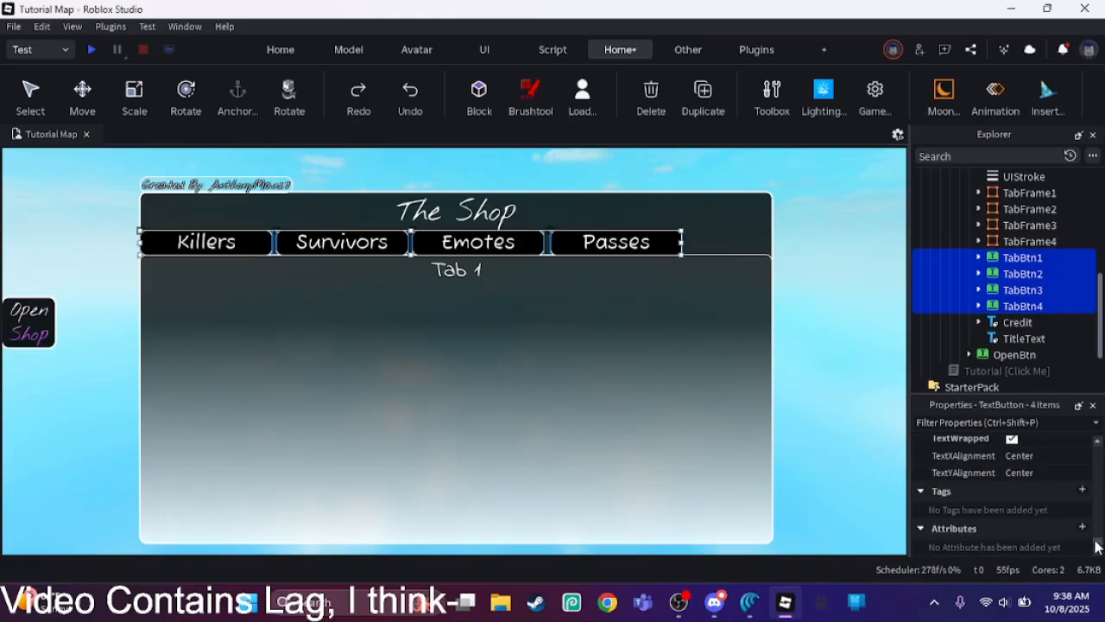
pyautogui.scroll(5, 1092, 525)
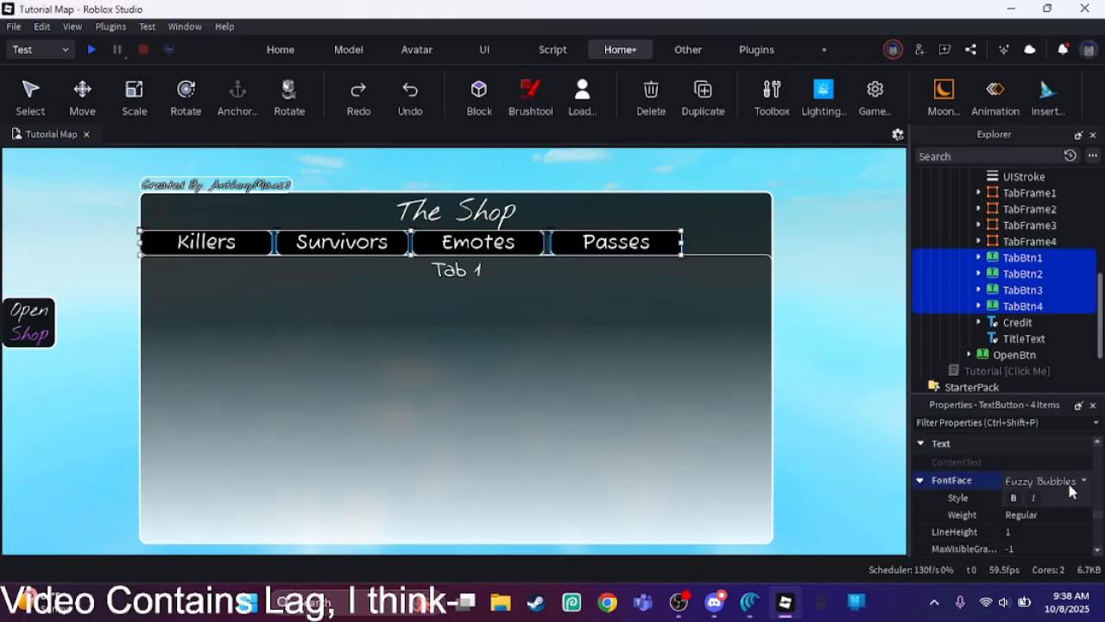
pyautogui.click(1070, 483)
pyautogui.scroll(-3, 1086, 354)
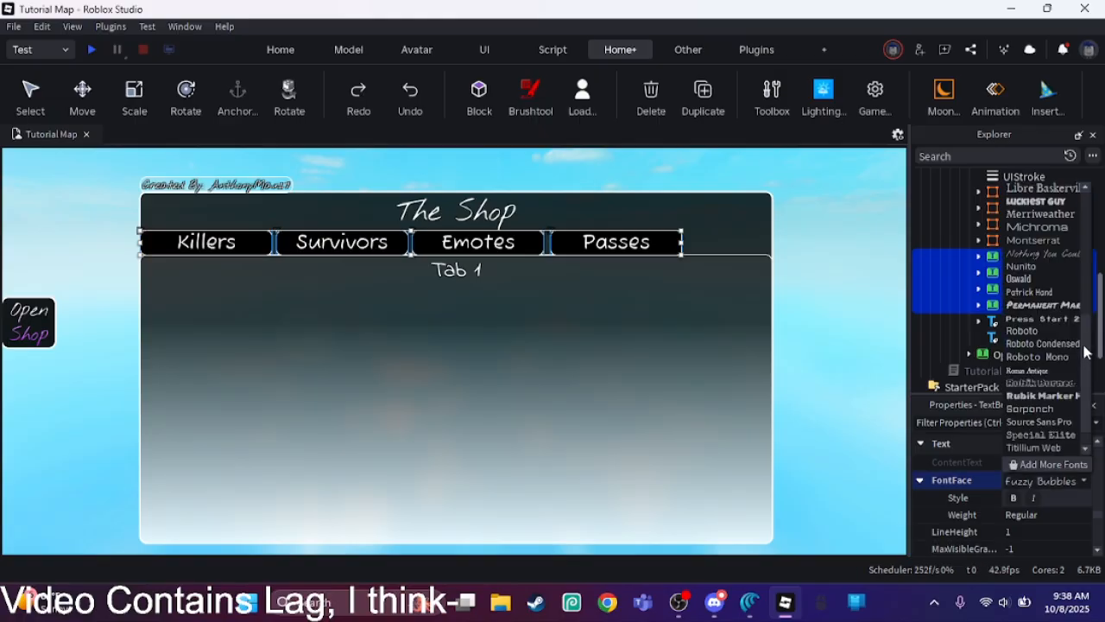
pyautogui.click(1040, 254)
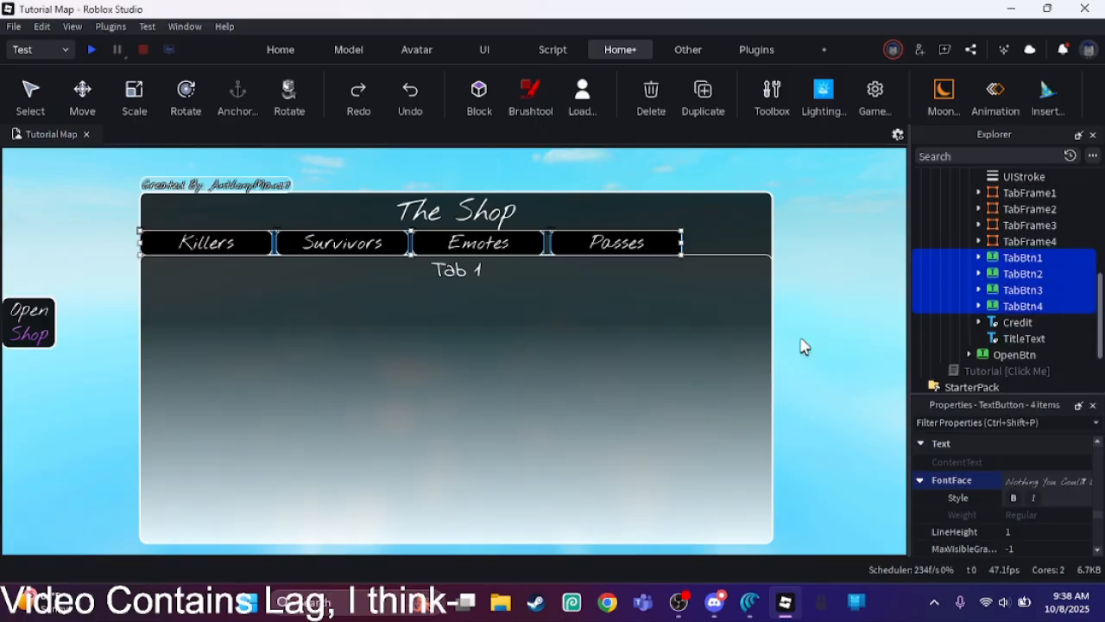
pyautogui.click(843, 343)
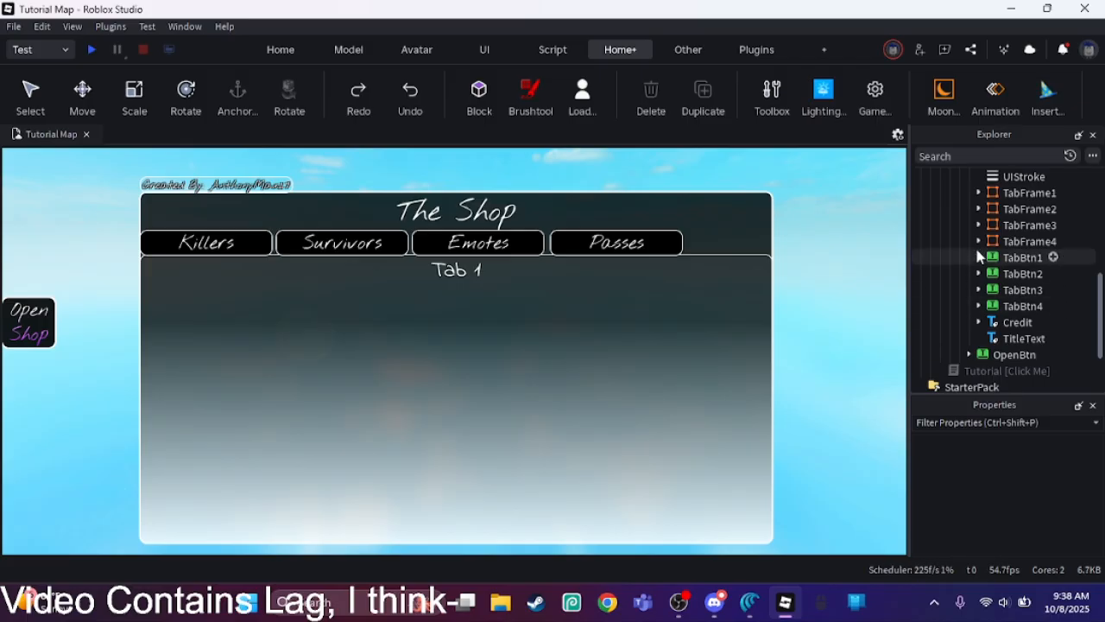
# Step: Expand TabFrame1 and open the list of objects that can be inserted into it
pyautogui.click(1049, 209)
pyautogui.click(984, 194)
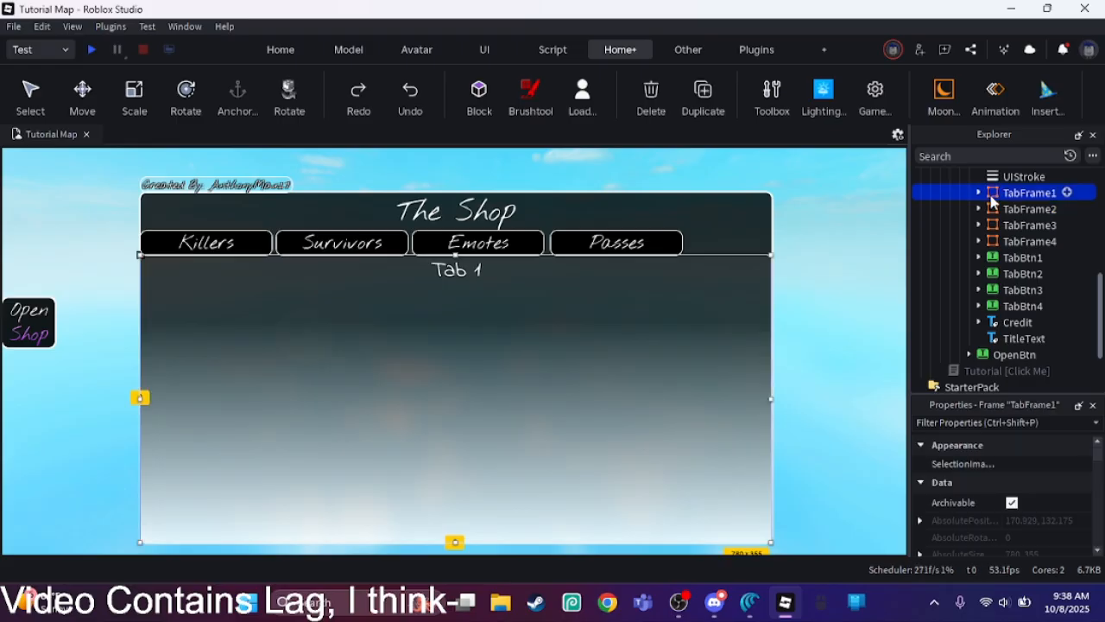
pyautogui.click(978, 192)
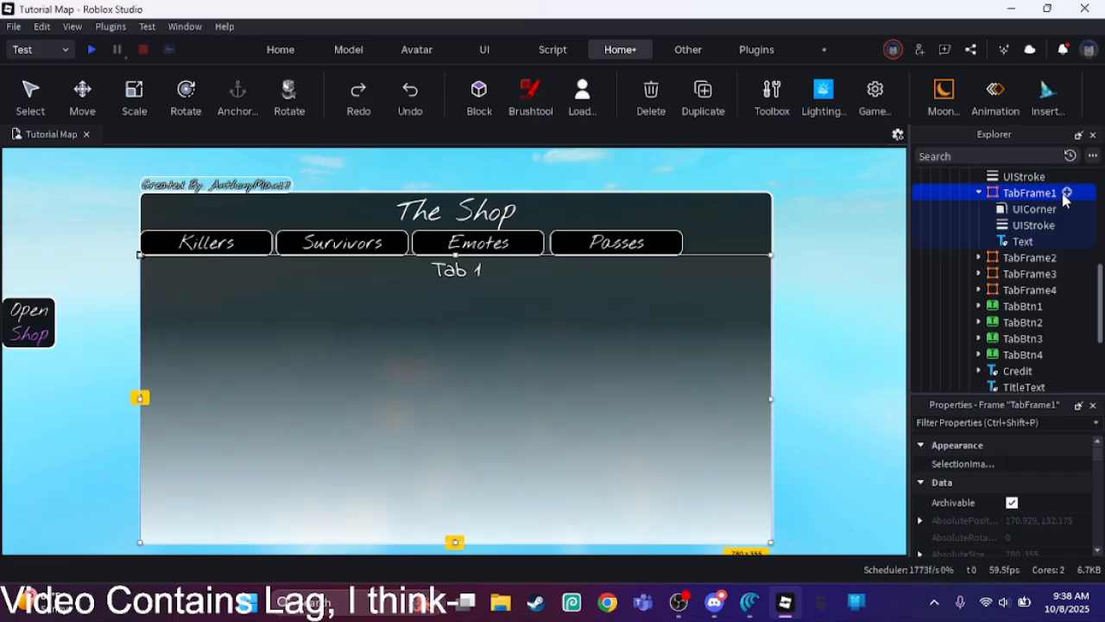
pyautogui.click(1066, 195)
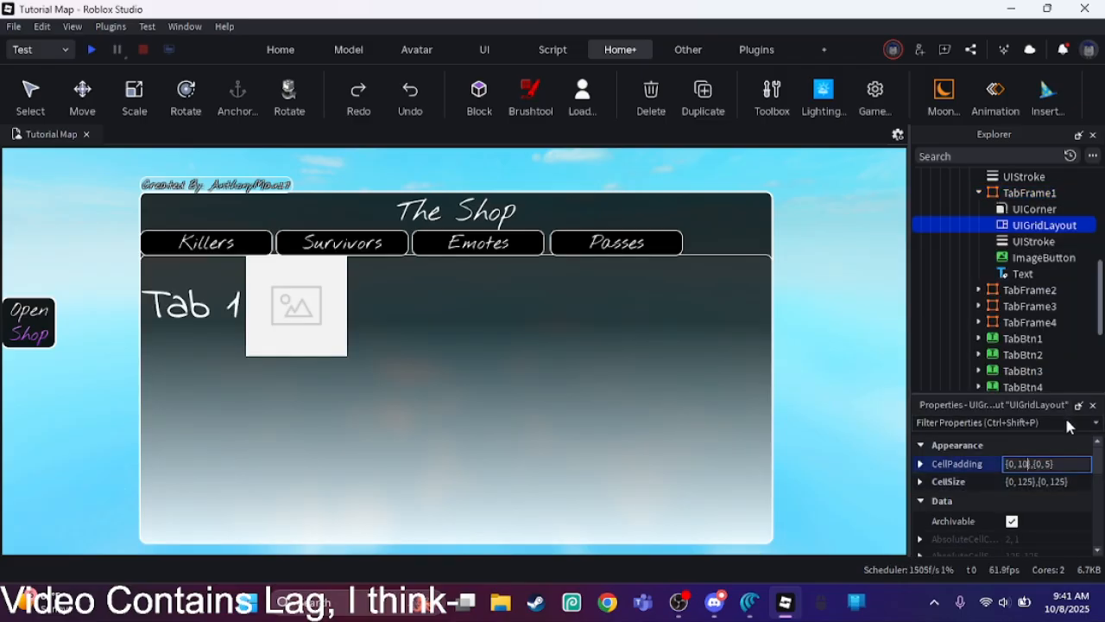
# Step: Set the CellPadding of TabFrame1's UIGridLayout to {0, 10},{0, 10}
pyautogui.click(1050, 463)
pyautogui.write('10')
pyautogui.click(1051, 463)
pyautogui.press('BackSpace')
pyautogui.write('10')
pyautogui.press('Return')
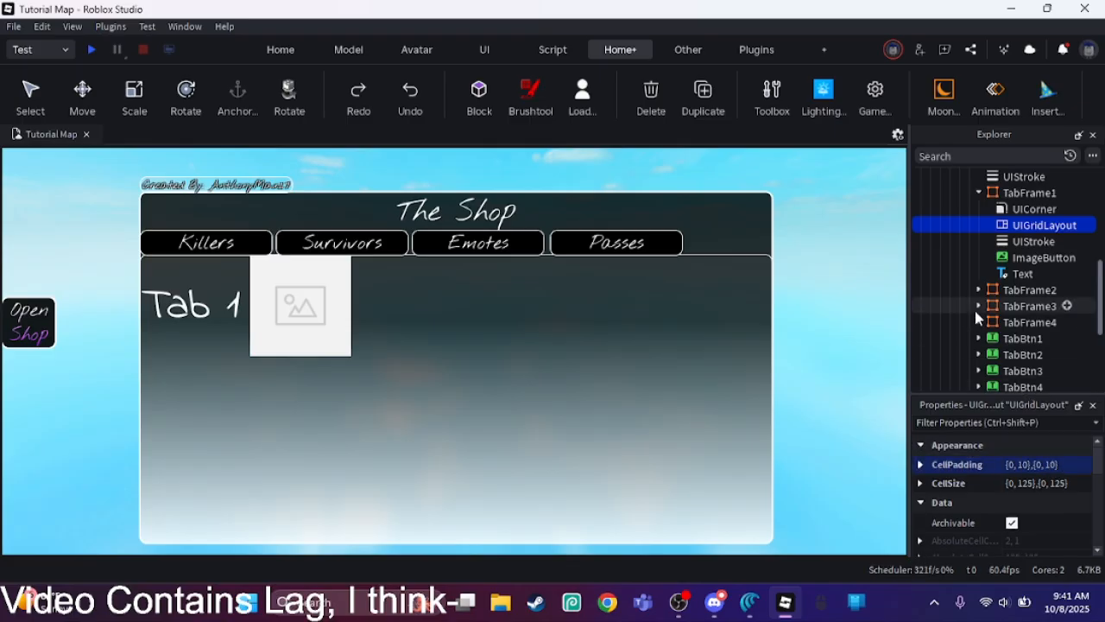
# Step: Duplicate the ImageButton in TabFrame1 and clear the selection
pyautogui.click(1017, 257)
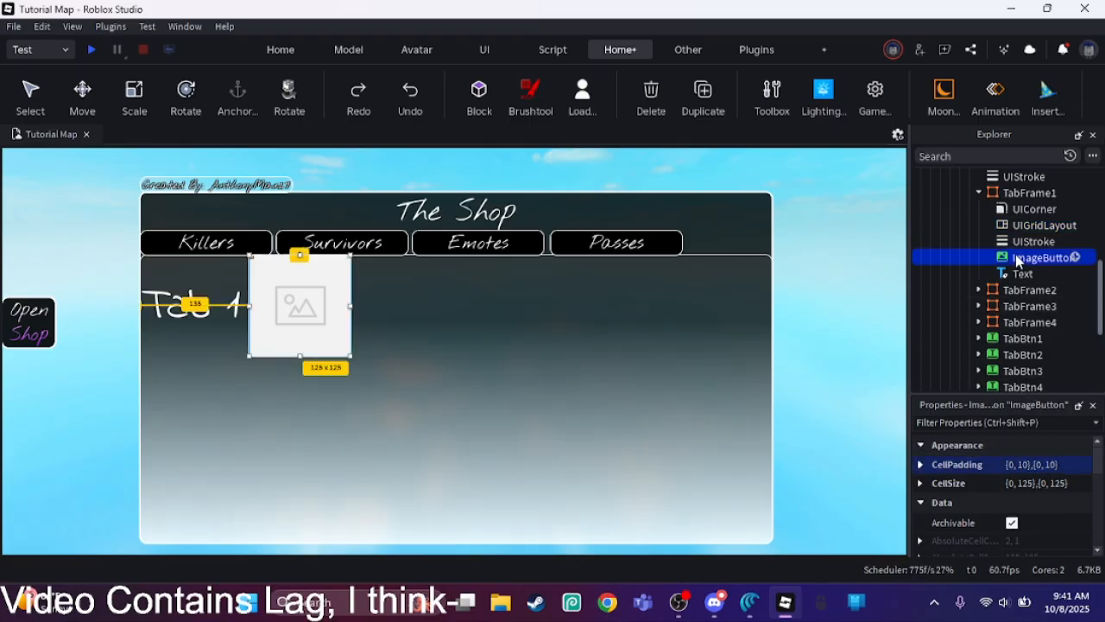
pyautogui.click(703, 91)
pyautogui.click(819, 213)
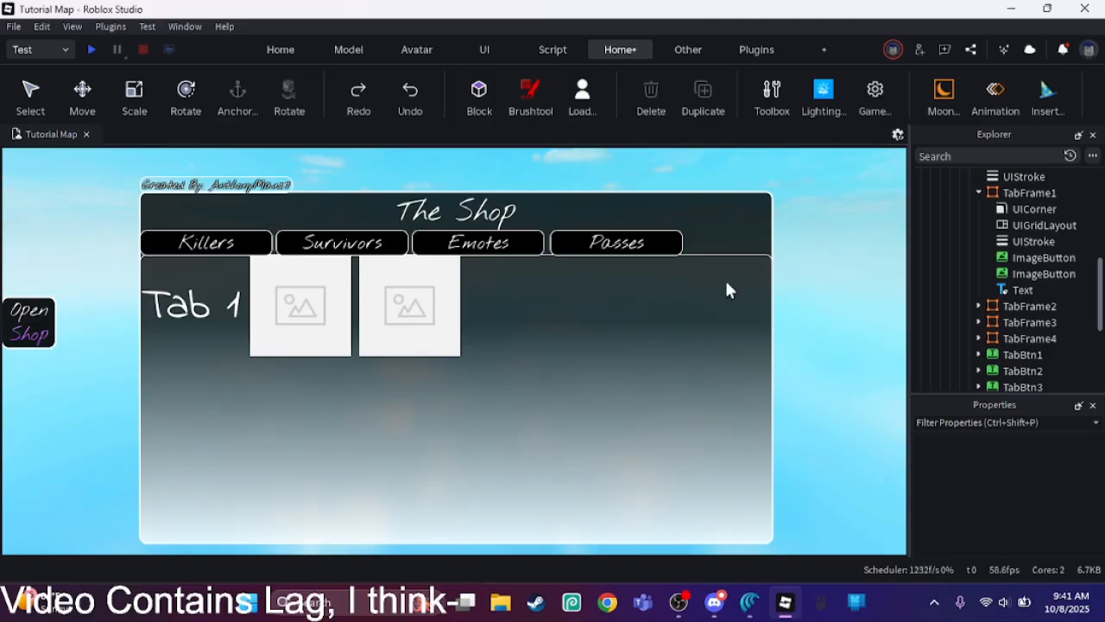
# Step: Set the CellPadding of TabFrame1's UIGridLayout to {0, 5},{0, 5} and clear the selection
pyautogui.click(1036, 225)
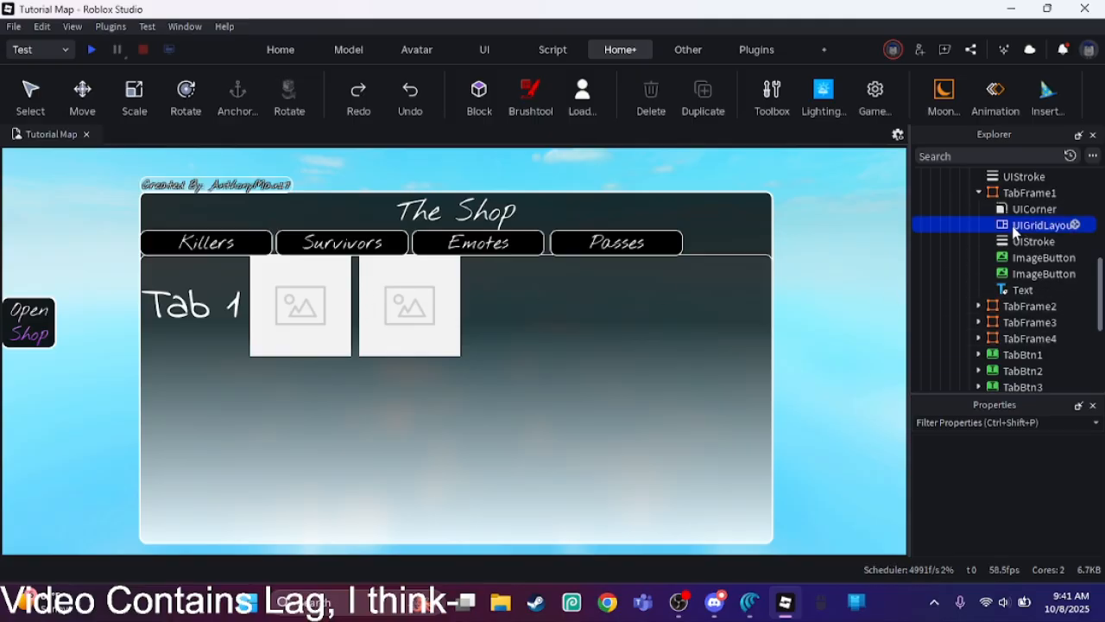
pyautogui.click(1022, 466)
pyautogui.click(1027, 464)
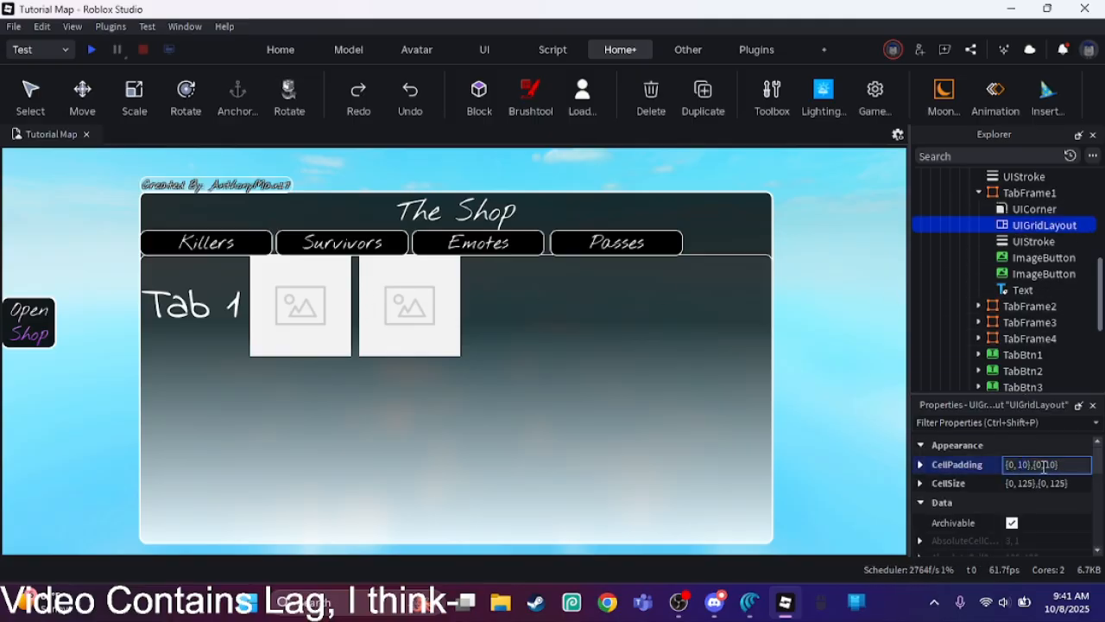
pyautogui.press('BackSpace')
pyautogui.press('BackSpace')
pyautogui.write('5')
pyautogui.press('Return')
pyautogui.click(1039, 463)
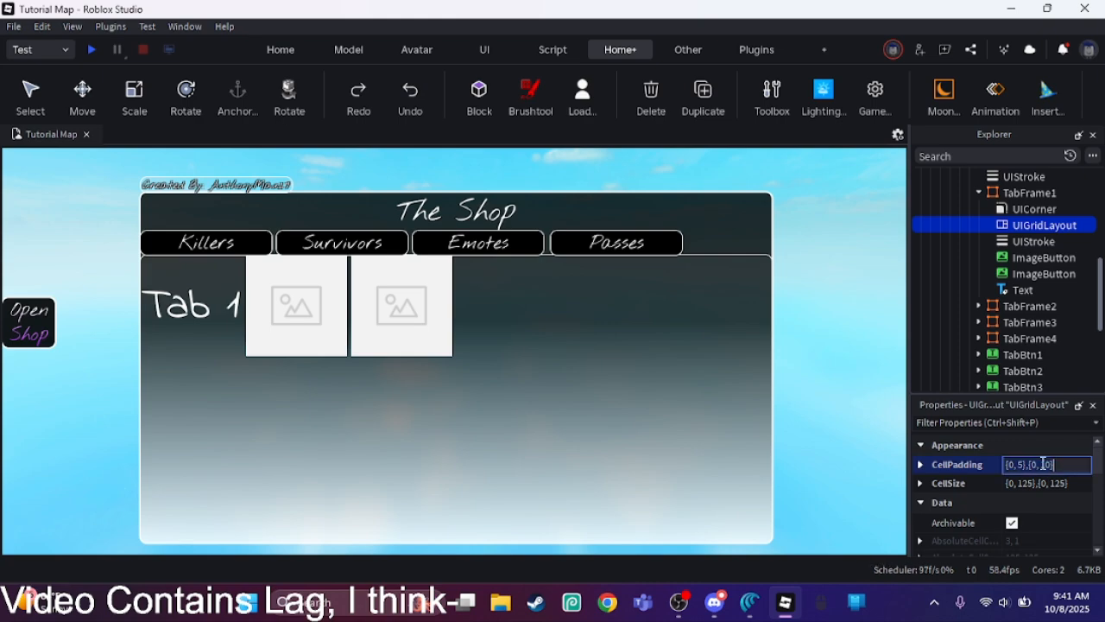
pyautogui.press('BackSpace')
pyautogui.press('BackSpace')
pyautogui.write('5')
pyautogui.press('Return')
pyautogui.click(789, 415)
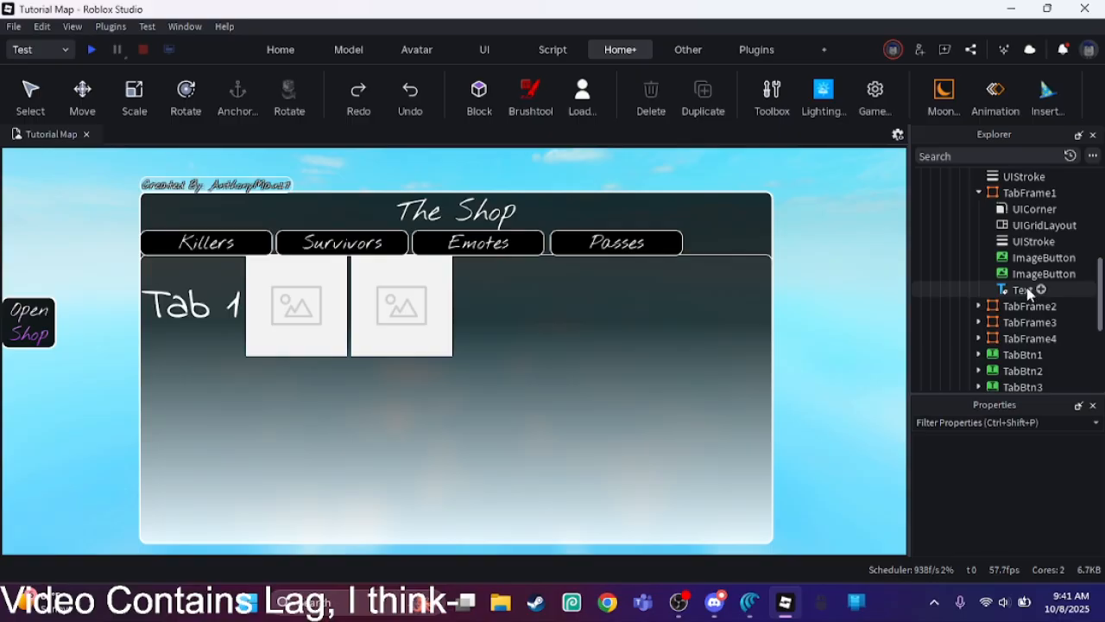
# Step: Delete one of the two ImageButtons in TabFrame1 and select the remaining one
pyautogui.click(1032, 258)
pyautogui.press('Delete')
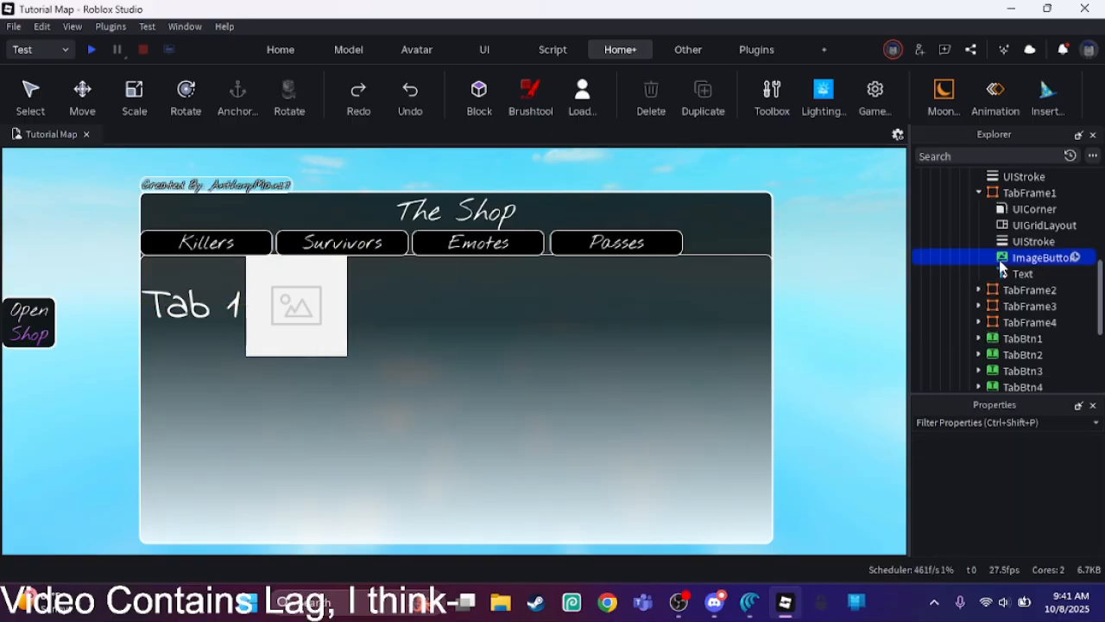
pyautogui.click(1032, 258)
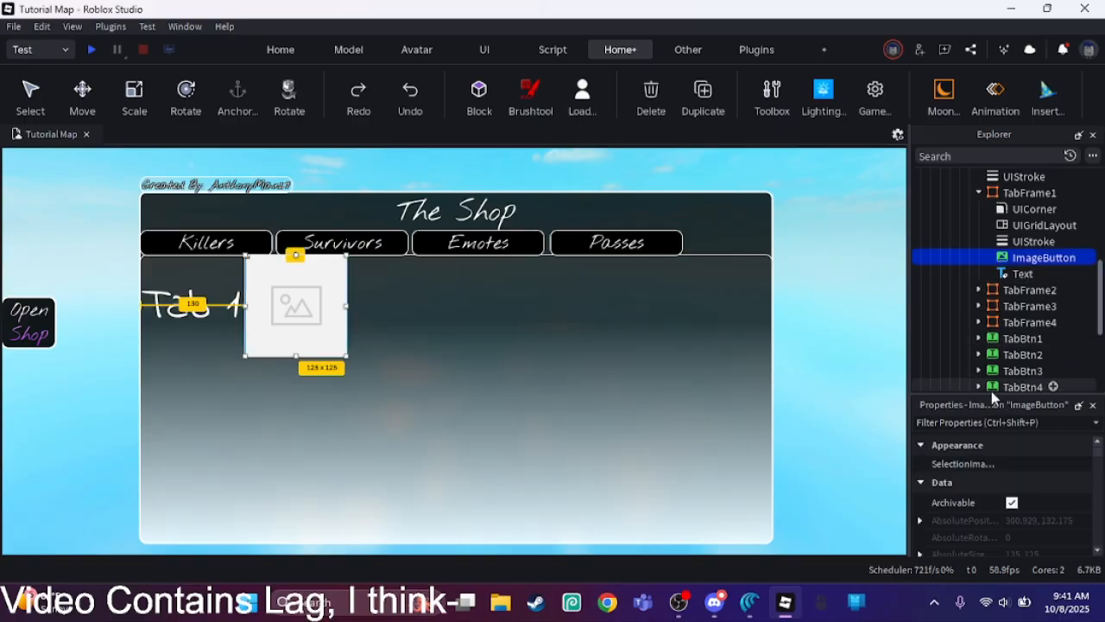
# Step: Move TabFrame1's Text label inside its ImageButton and expand the ImageButton's children
pyautogui.click(1013, 274)
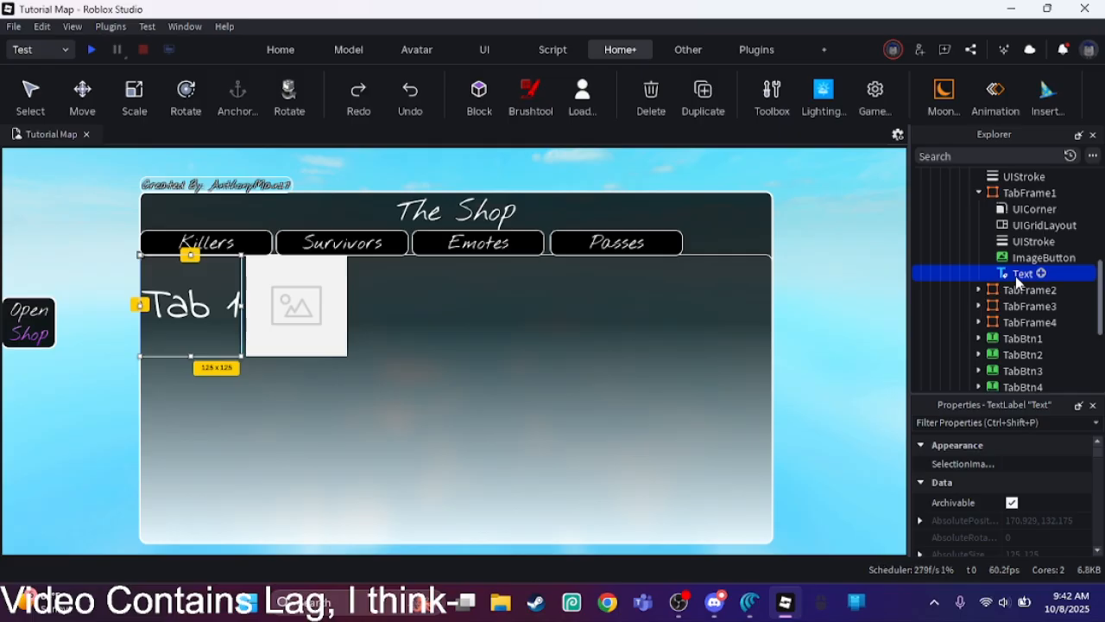
pyautogui.moveTo(1019, 283); pyautogui.dragTo(1021, 266)
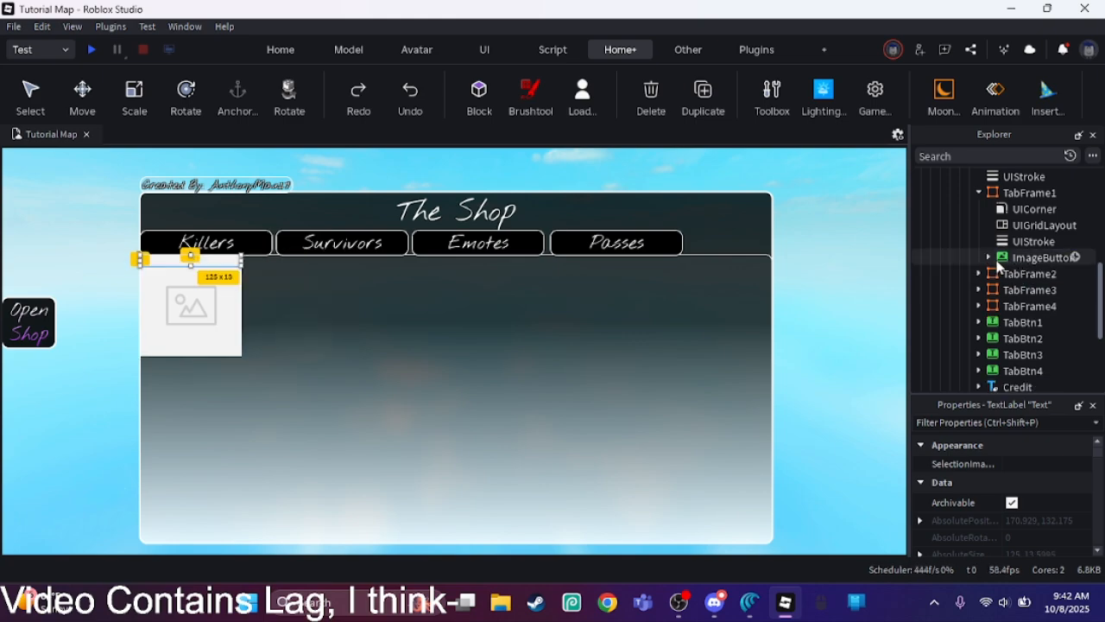
pyautogui.click(988, 258)
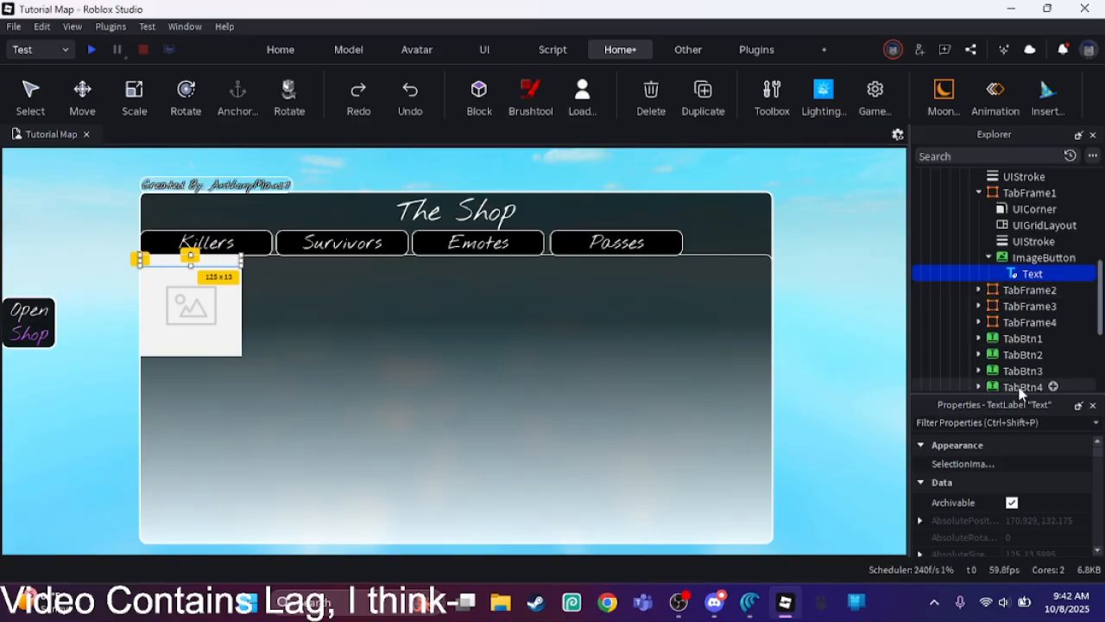
pyautogui.moveTo(1097, 456); pyautogui.dragTo(1099, 481)
pyautogui.scroll(-3, 1095, 484)
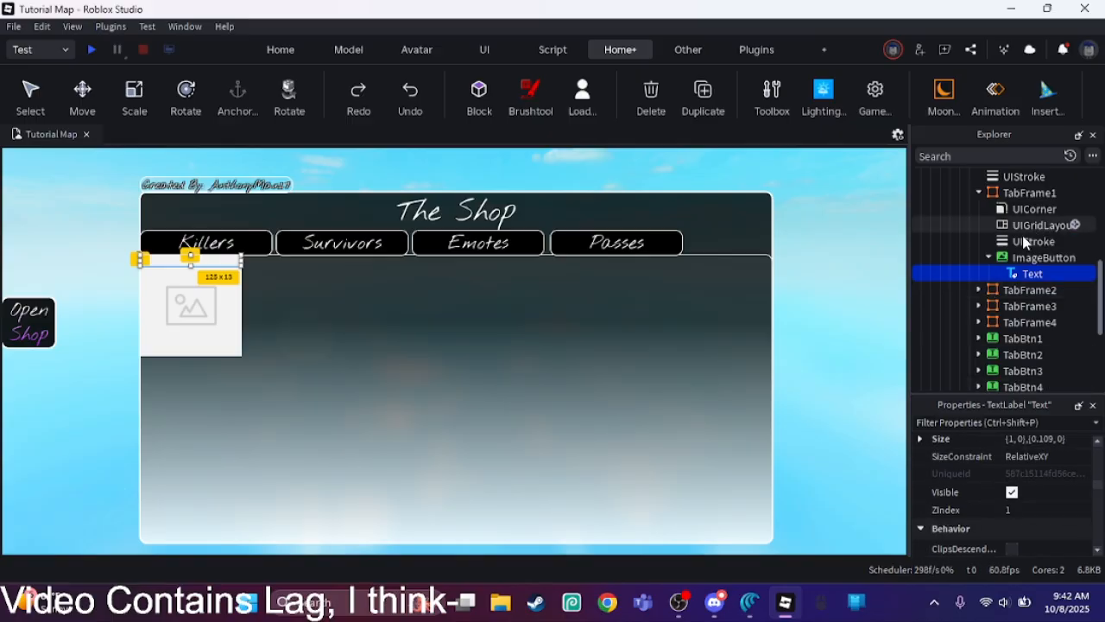
# Step: Duplicate TabFrame1's UICorner and UIStroke and move the copies into the ImageButton
pyautogui.click(1075, 257)
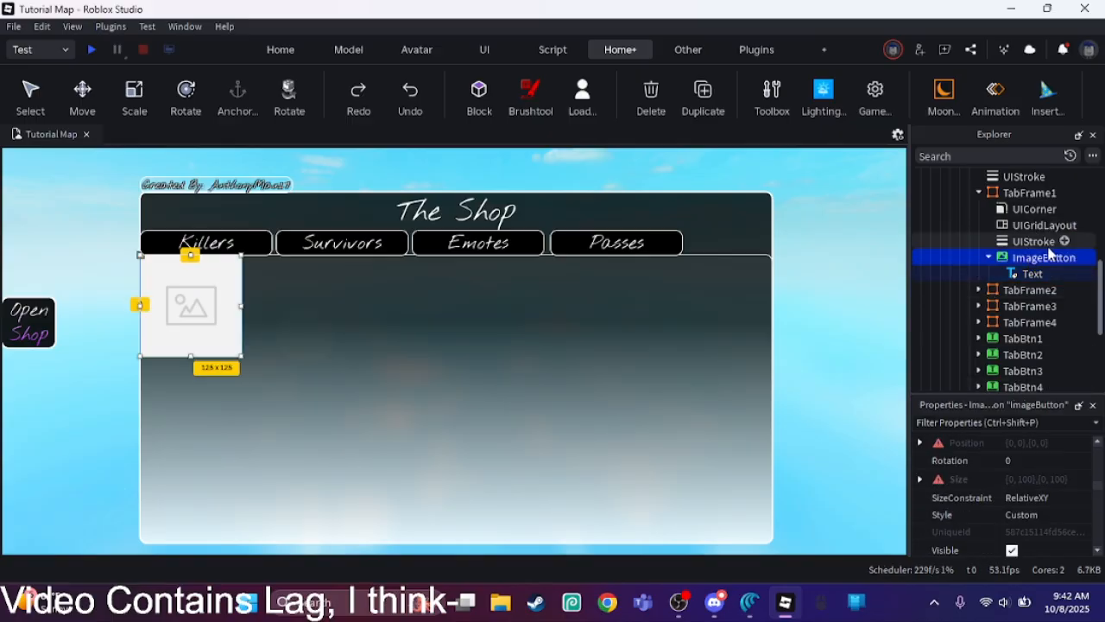
pyautogui.click(1034, 209)
pyautogui.keyDown('ctrl'); pyautogui.click(1033, 241); pyautogui.keyUp('ctrl')
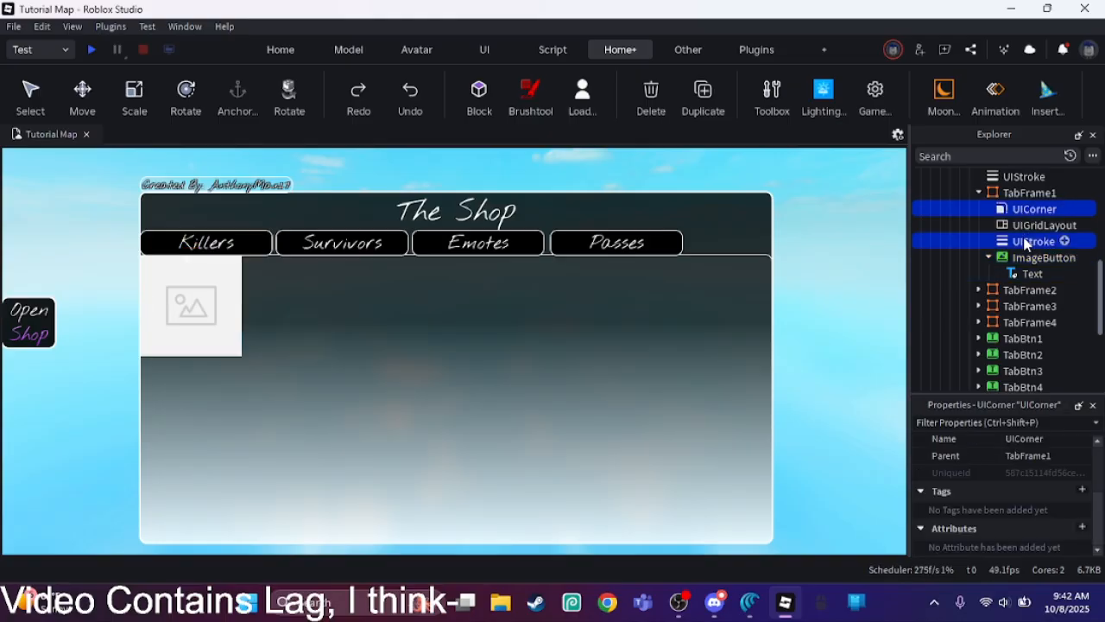
pyautogui.click(702, 91)
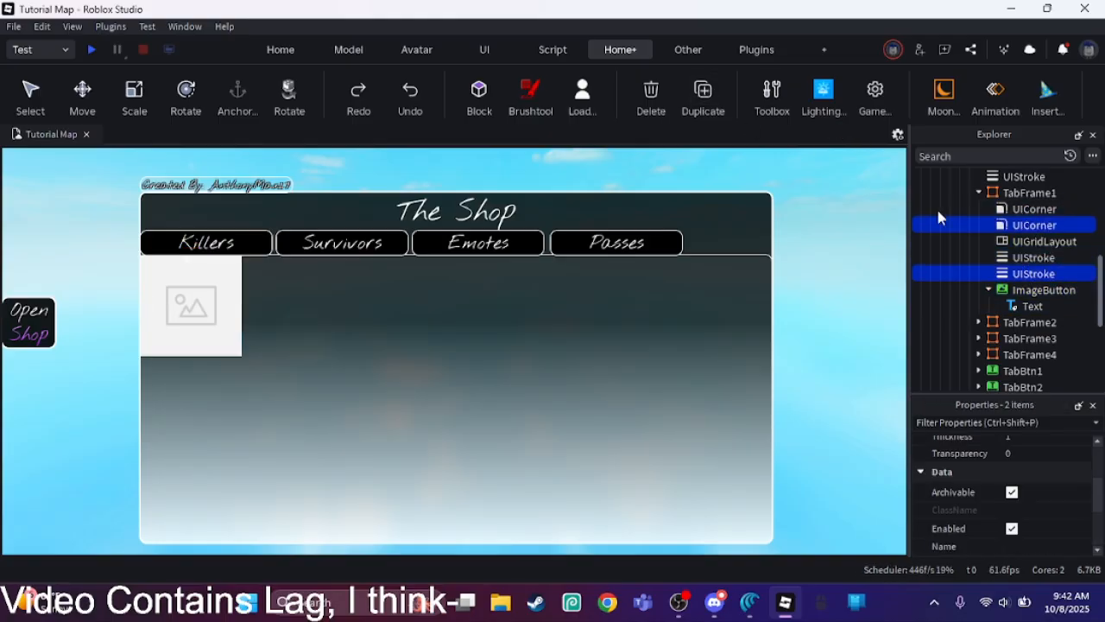
pyautogui.moveTo(997, 276); pyautogui.dragTo(1012, 289)
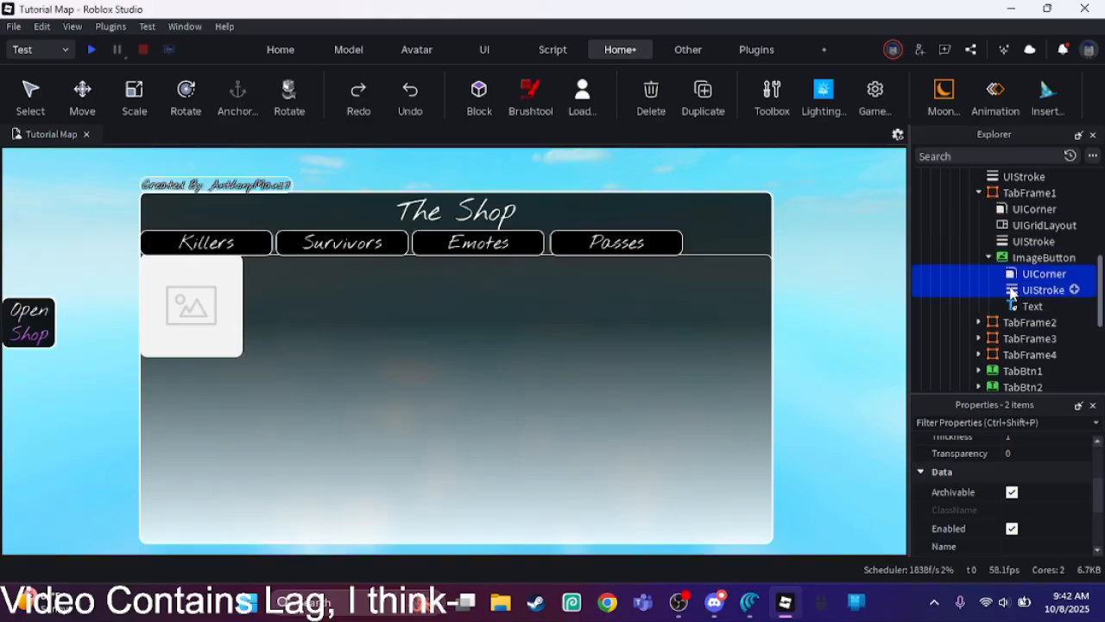
# Step: Duplicate the ImageButton's UIStroke and move the copy into its Text label
pyautogui.click(1019, 290)
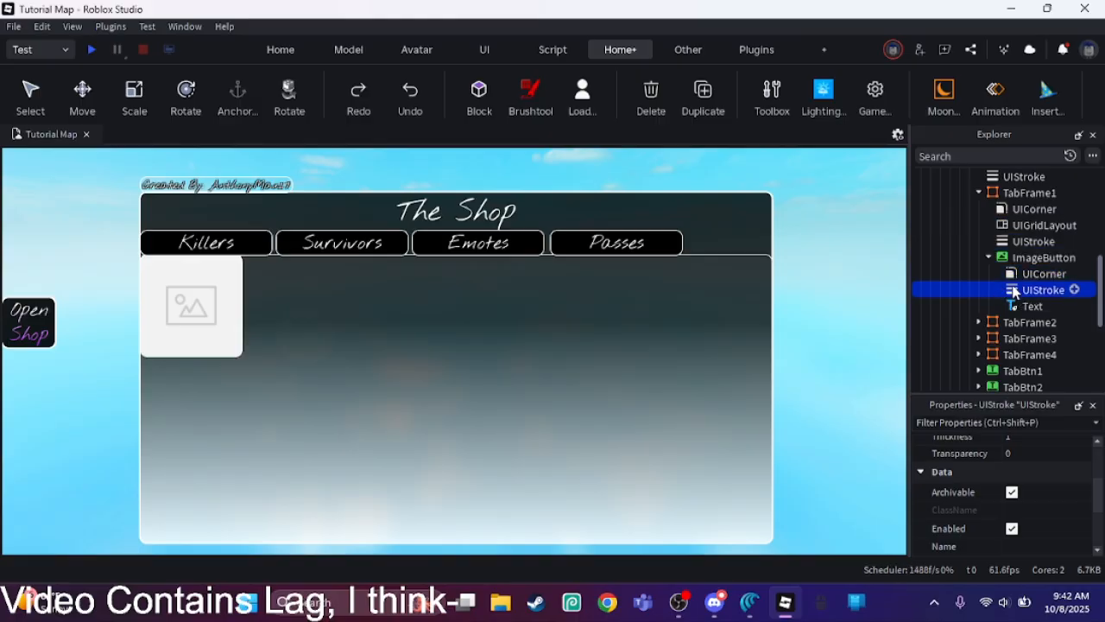
pyautogui.click(1027, 307)
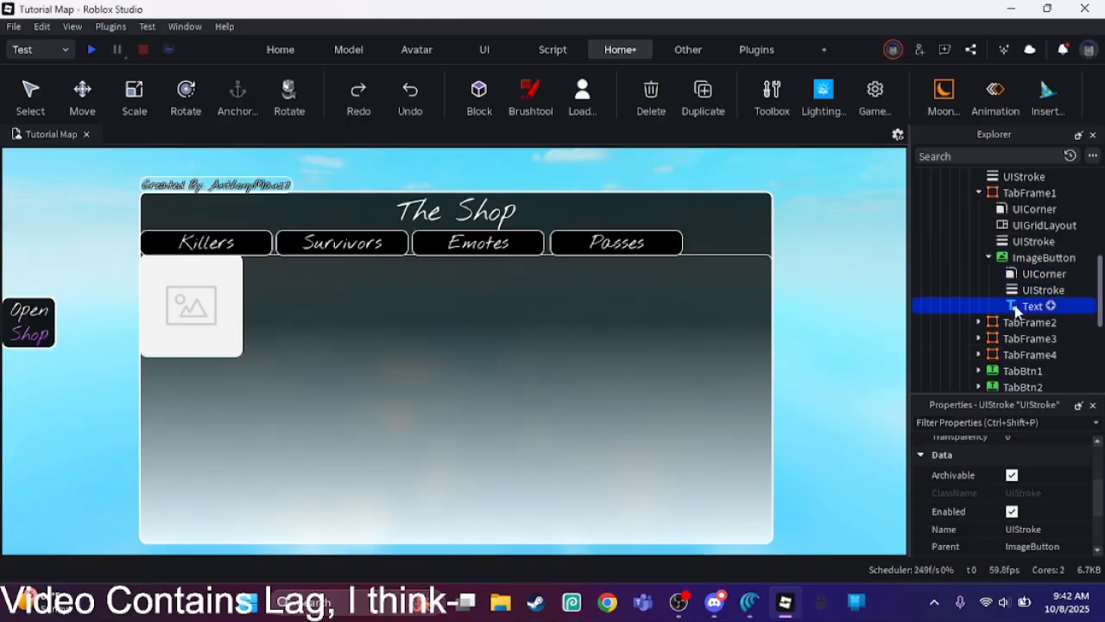
pyautogui.moveTo(1098, 461); pyautogui.dragTo(1099, 497)
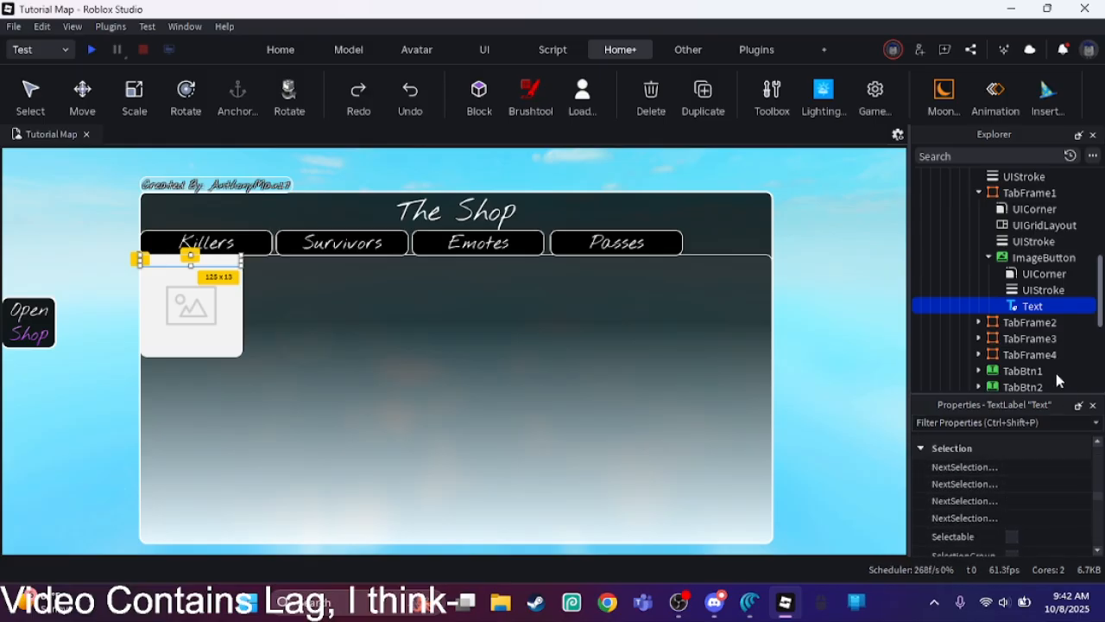
pyautogui.click(1012, 293)
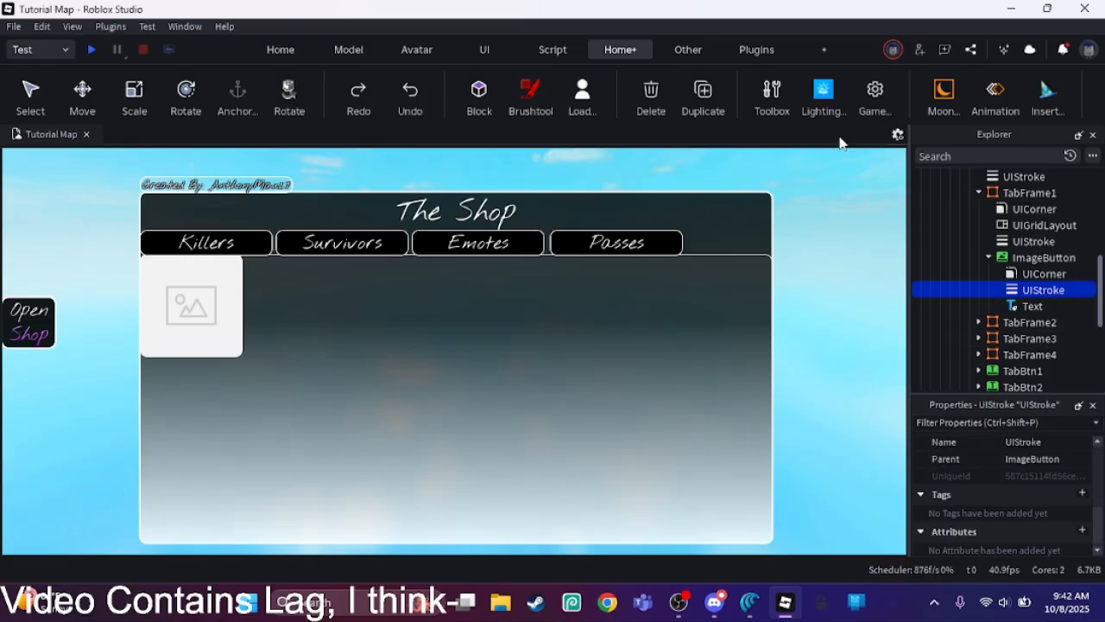
pyautogui.click(703, 91)
pyautogui.moveTo(1041, 305); pyautogui.dragTo(1005, 322)
pyautogui.click(998, 307)
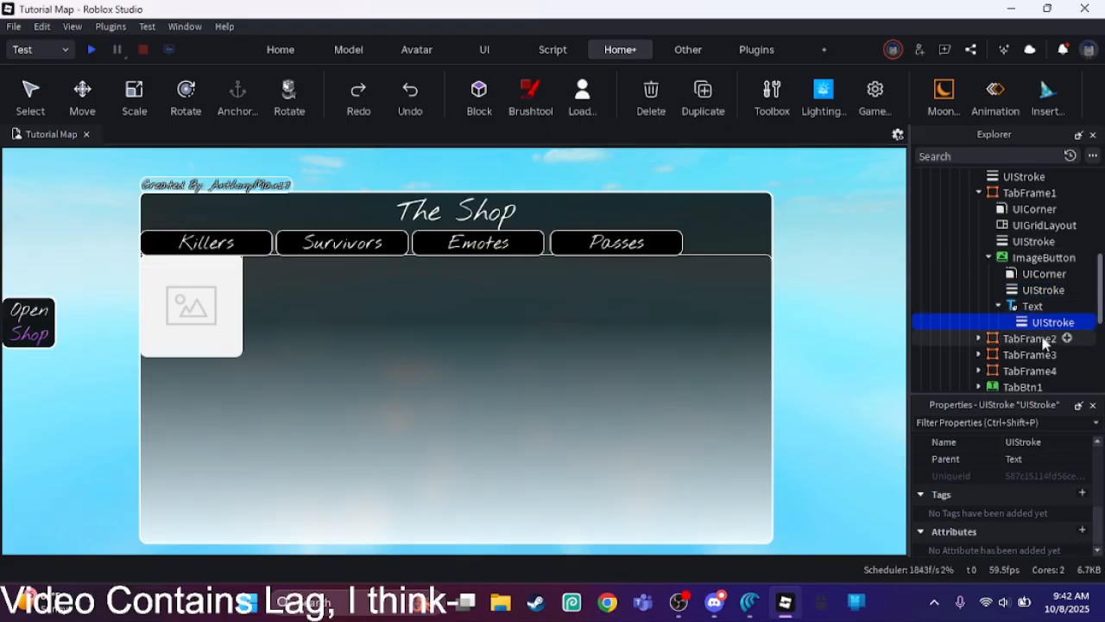
# Step: Set the Text label's UIStroke color to black (0, 0, 0) and its ApplyStrokeMode to Contextual
pyautogui.scroll(-5, 1095, 469)
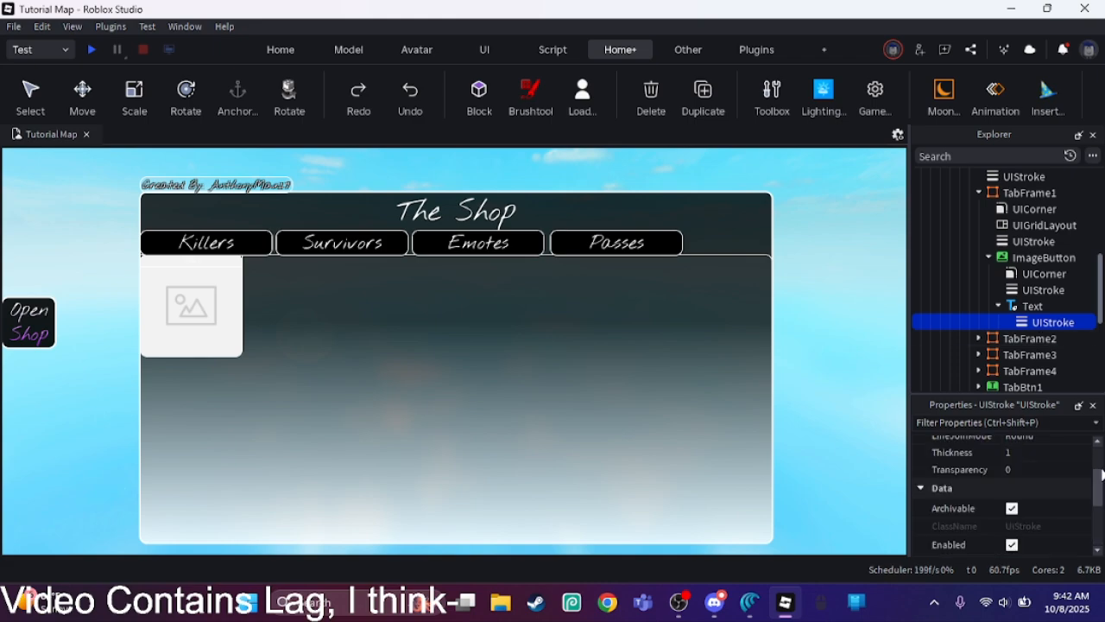
pyautogui.scroll(3, 1099, 483)
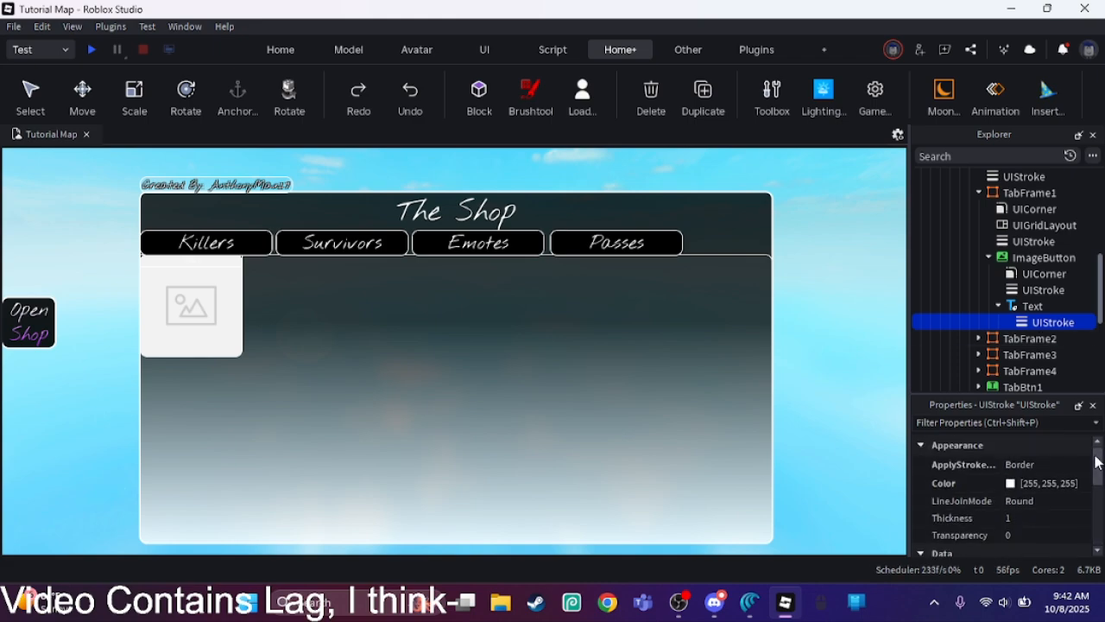
pyautogui.click(1010, 483)
pyautogui.moveTo(737, 309); pyautogui.dragTo(752, 358)
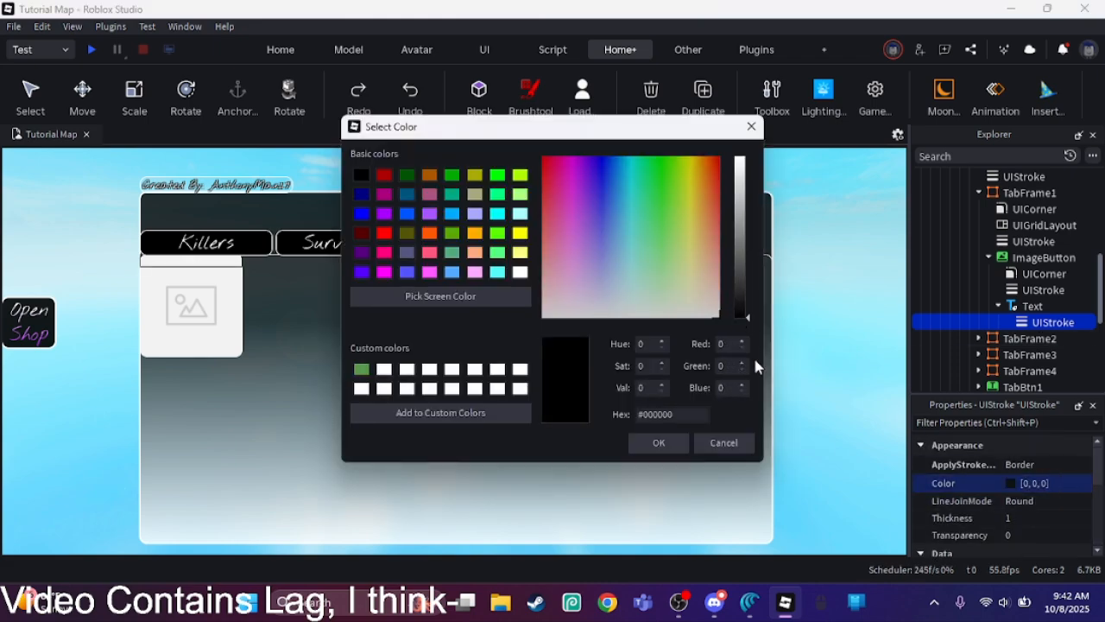
pyautogui.click(663, 444)
pyautogui.click(1020, 465)
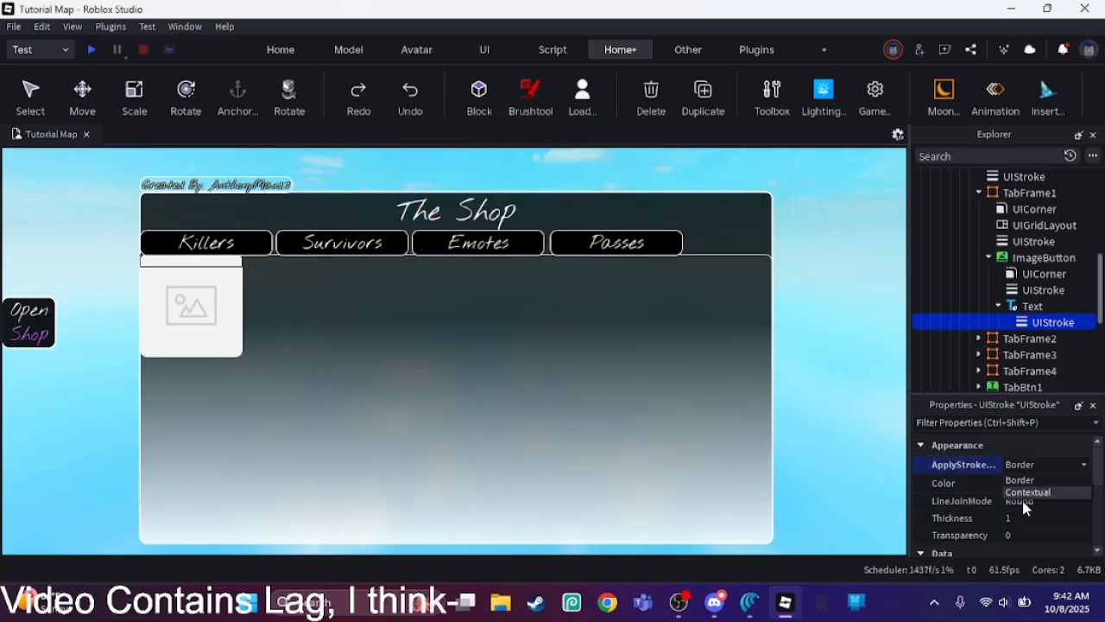
pyautogui.click(1023, 493)
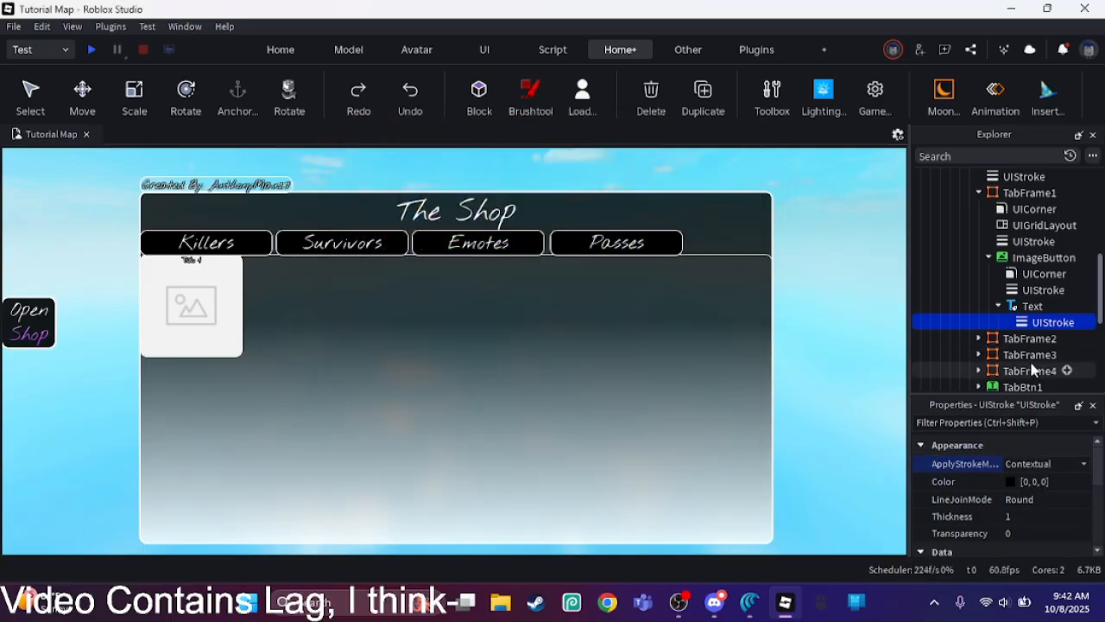
# Step: Change the ImageButton label's text to Reaper and enlarge the label to about 125 x 25
pyautogui.click(1014, 307)
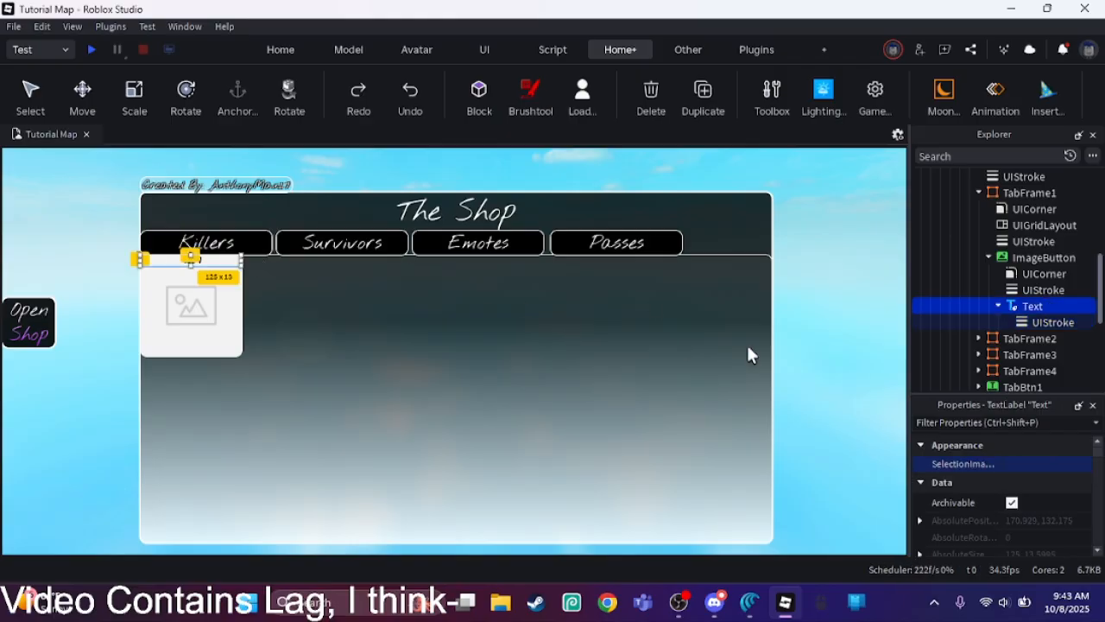
pyautogui.moveTo(1097, 449); pyautogui.dragTo(1098, 518)
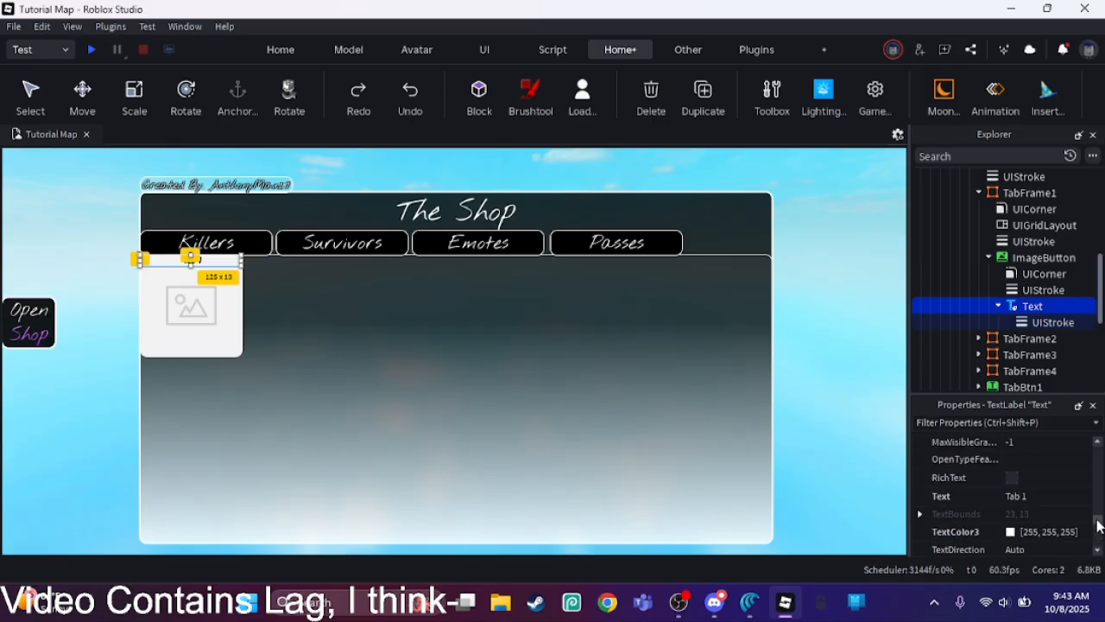
pyautogui.click(1047, 497)
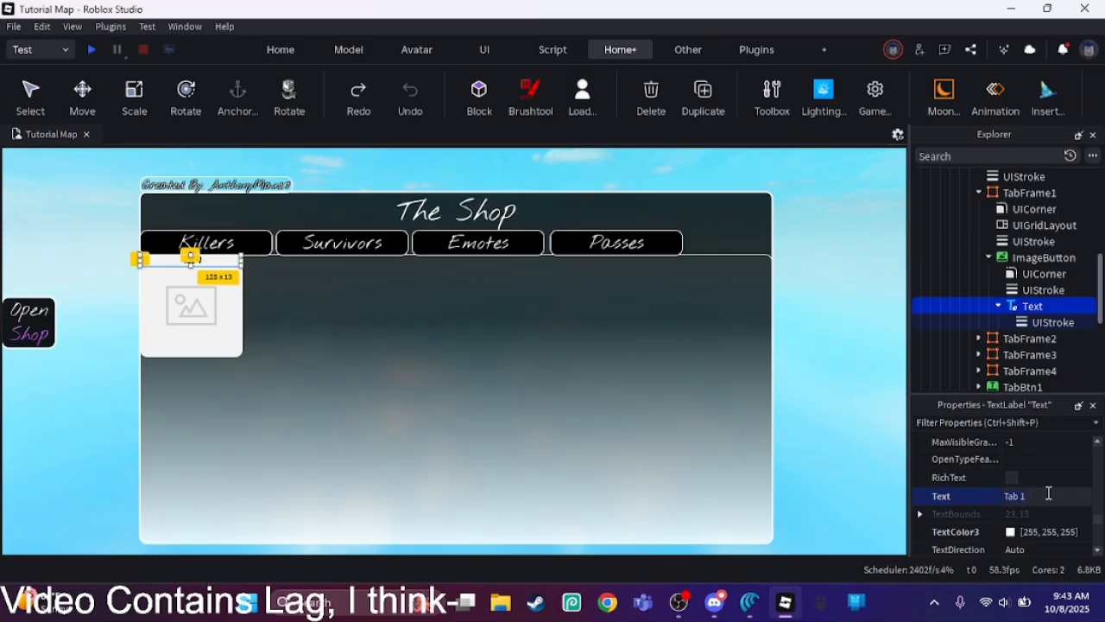
pyautogui.press('BackSpace')
pyautogui.press('BackSpace')
pyautogui.press('BackSpace')
pyautogui.press('BackSpace')
pyautogui.press('BackSpace')
pyautogui.write('Reaper')
pyautogui.press('Return')
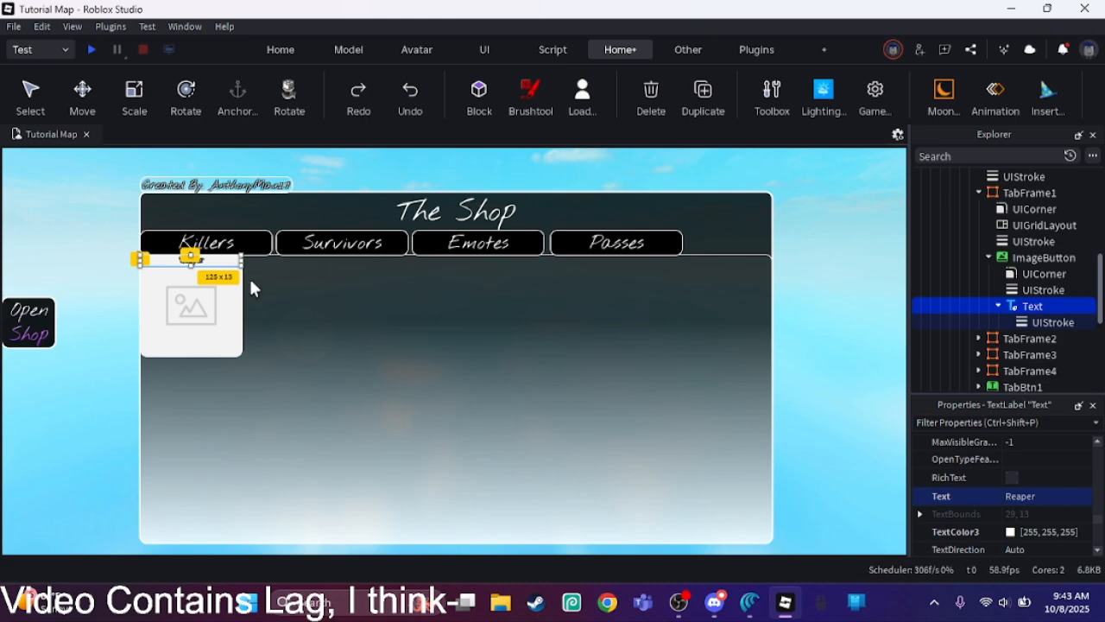
pyautogui.moveTo(191, 267); pyautogui.dragTo(194, 285)
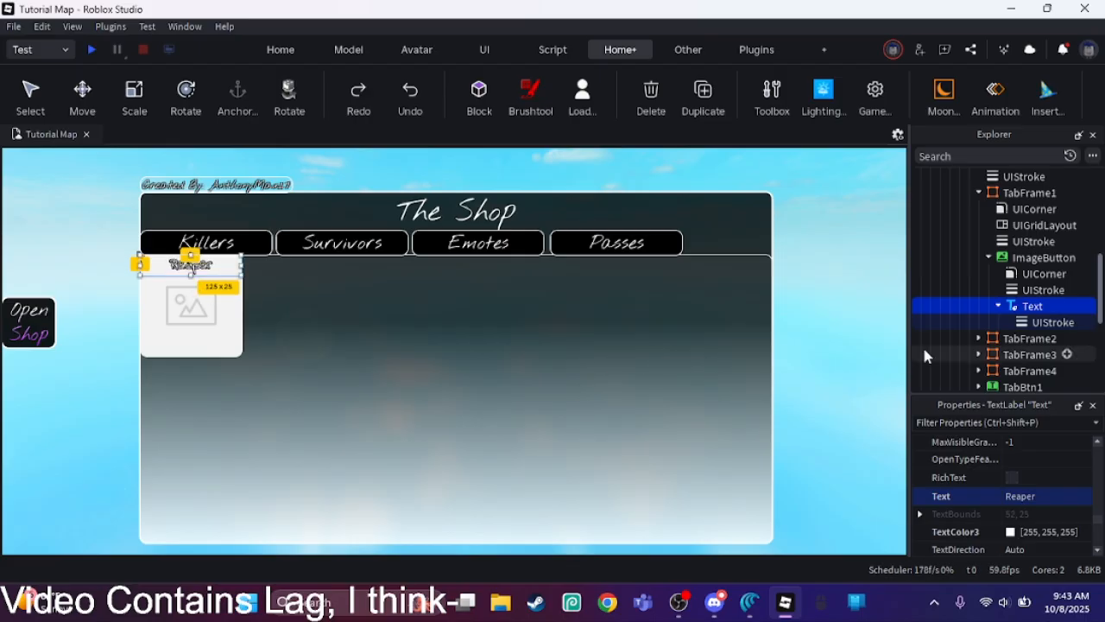
# Step: Rename the ImageButton's Text label object to Name
pyautogui.scroll(10, 1102, 466)
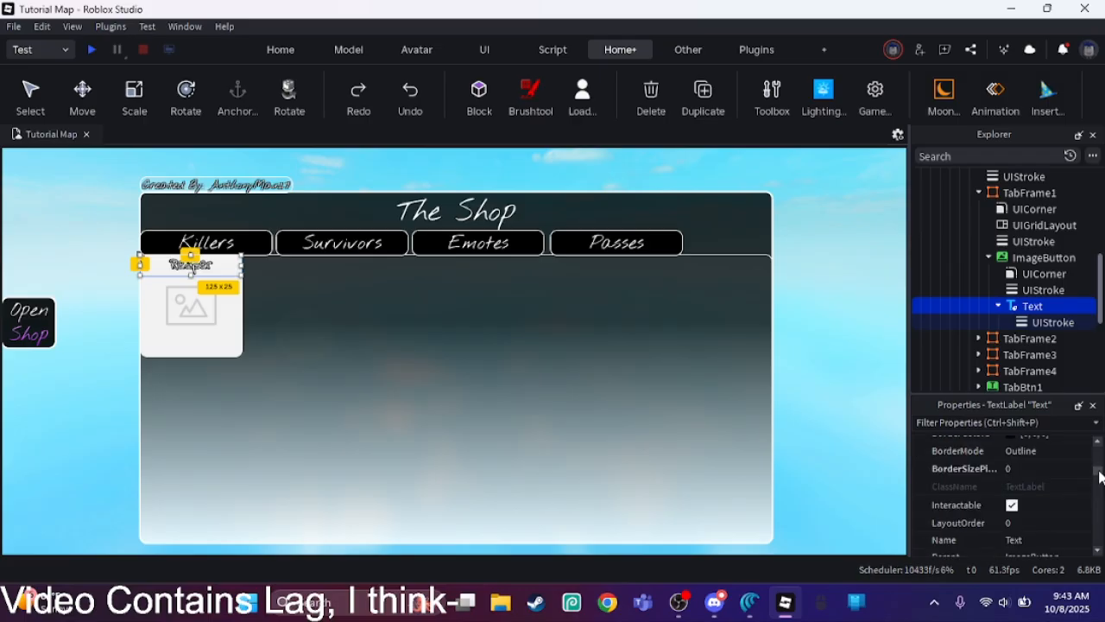
pyautogui.scroll(-4, 1097, 482)
pyautogui.scroll(2, 1096, 481)
pyautogui.click(1060, 489)
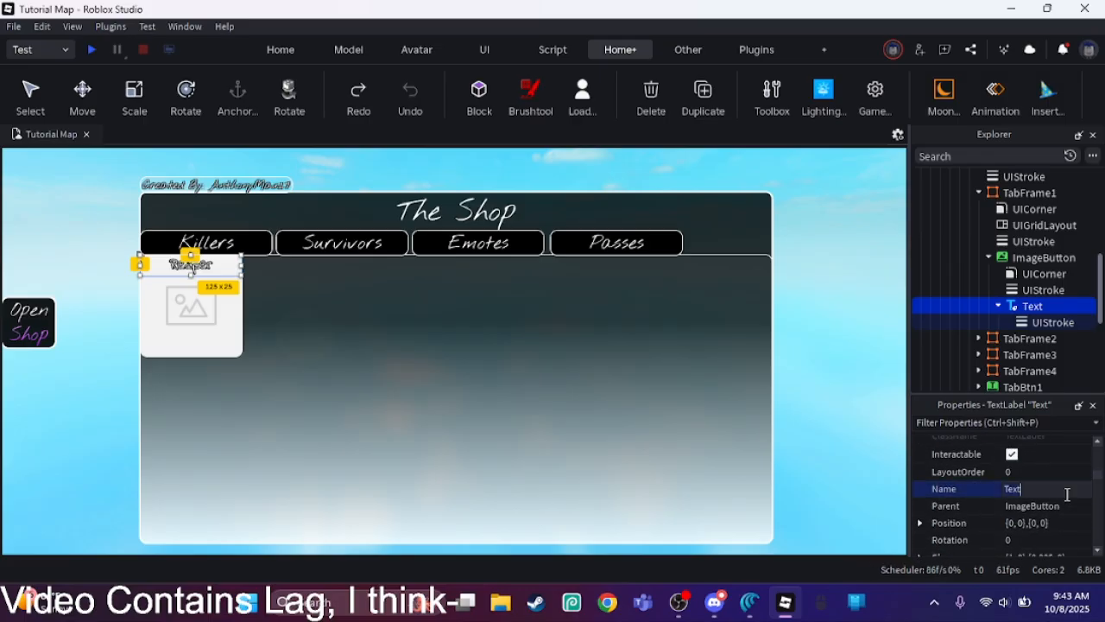
pyautogui.write('NMW')
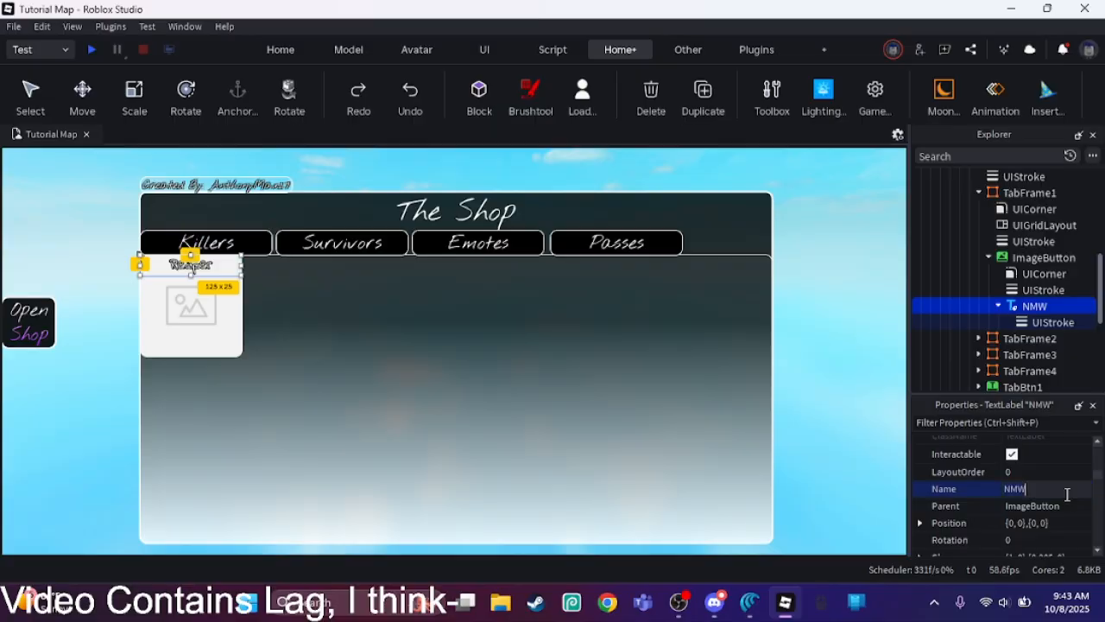
pyautogui.write('ame')
pyautogui.press('Return')
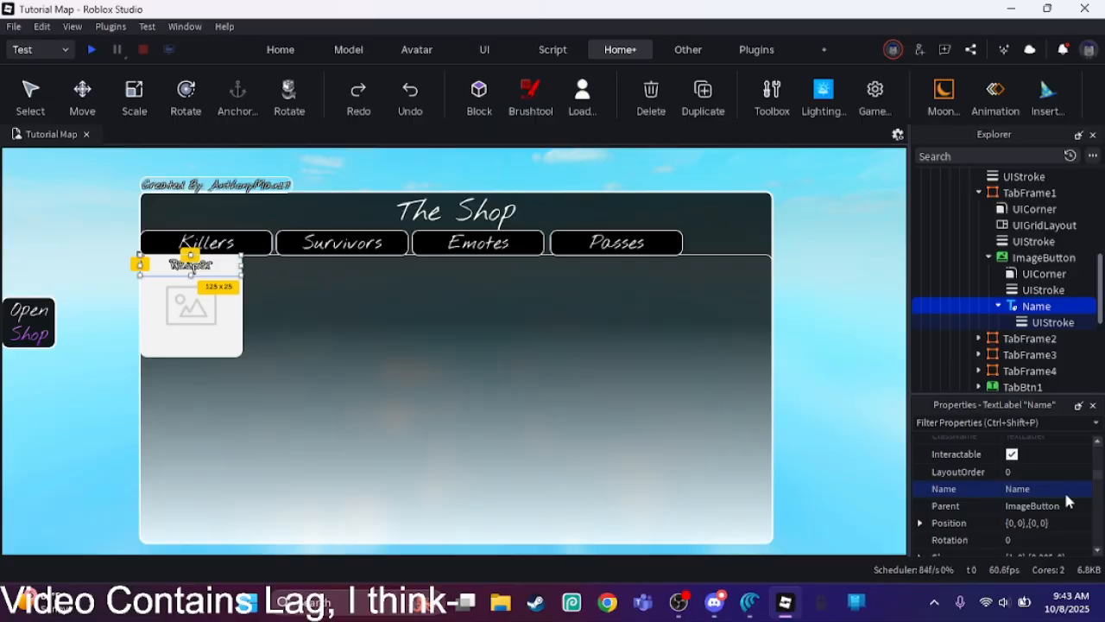
# Step: Duplicate the Name label inside the ImageButton and rename the copy Price
pyautogui.click(999, 305)
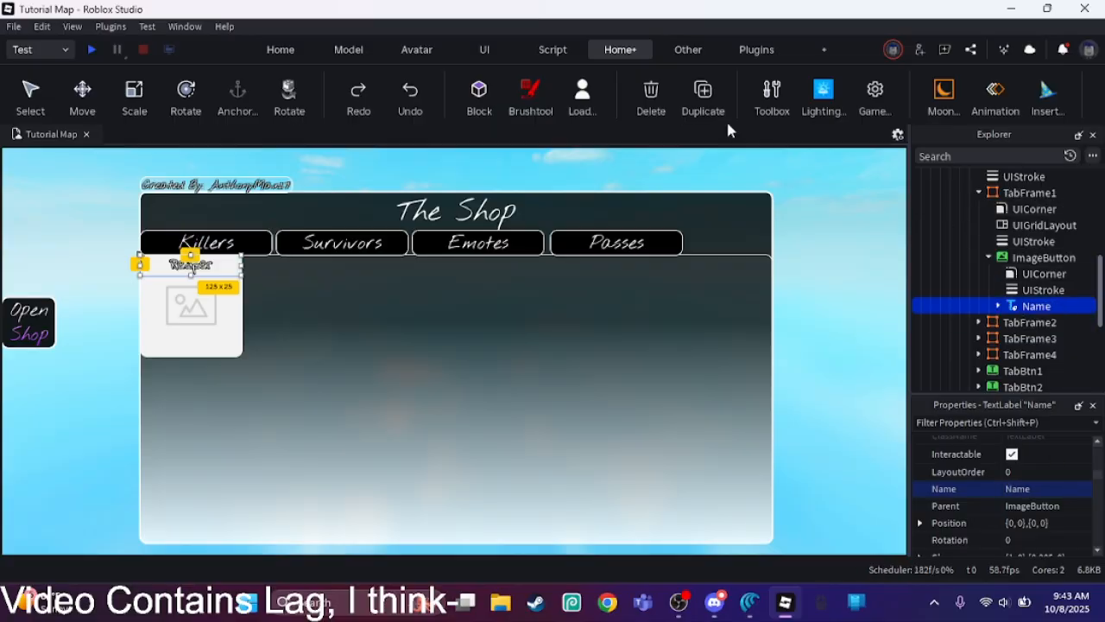
pyautogui.click(703, 91)
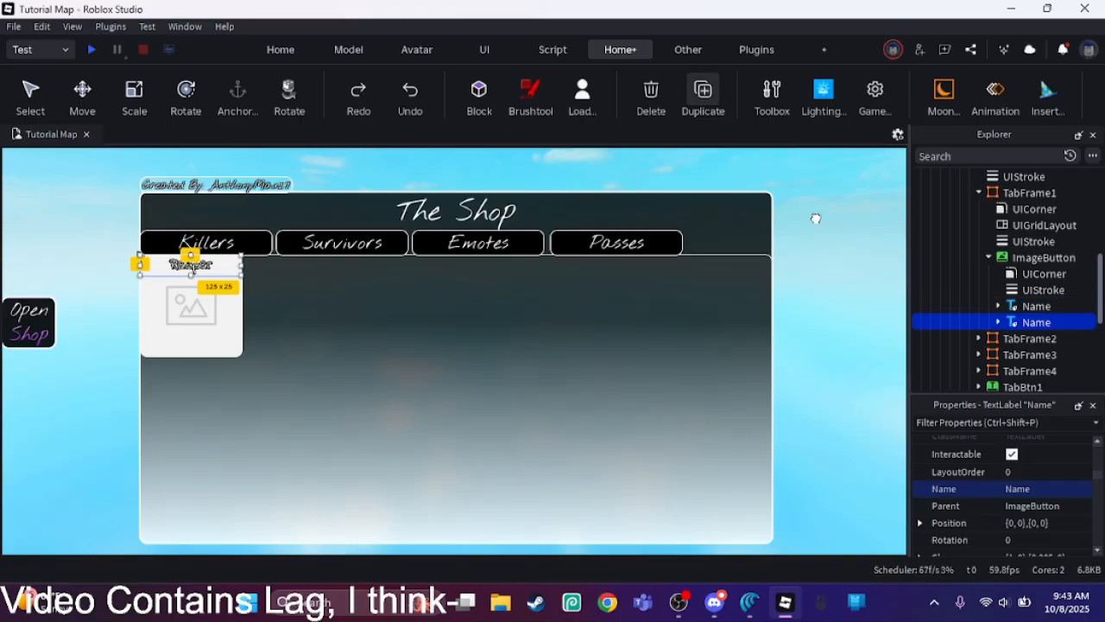
pyautogui.click(1044, 488)
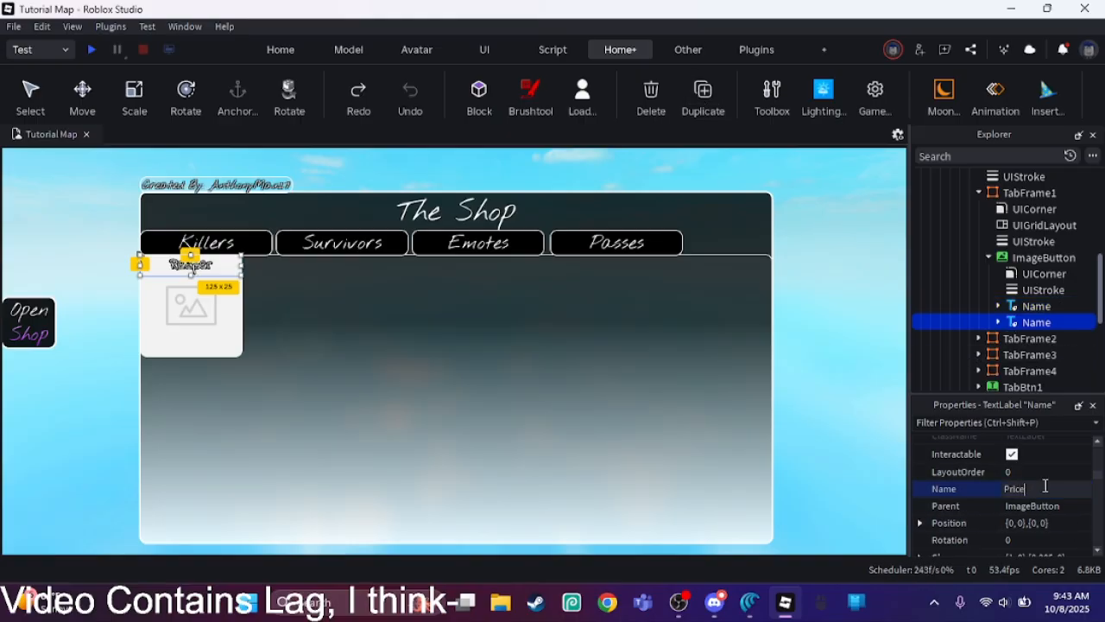
pyautogui.write('Price')
pyautogui.press('Return')
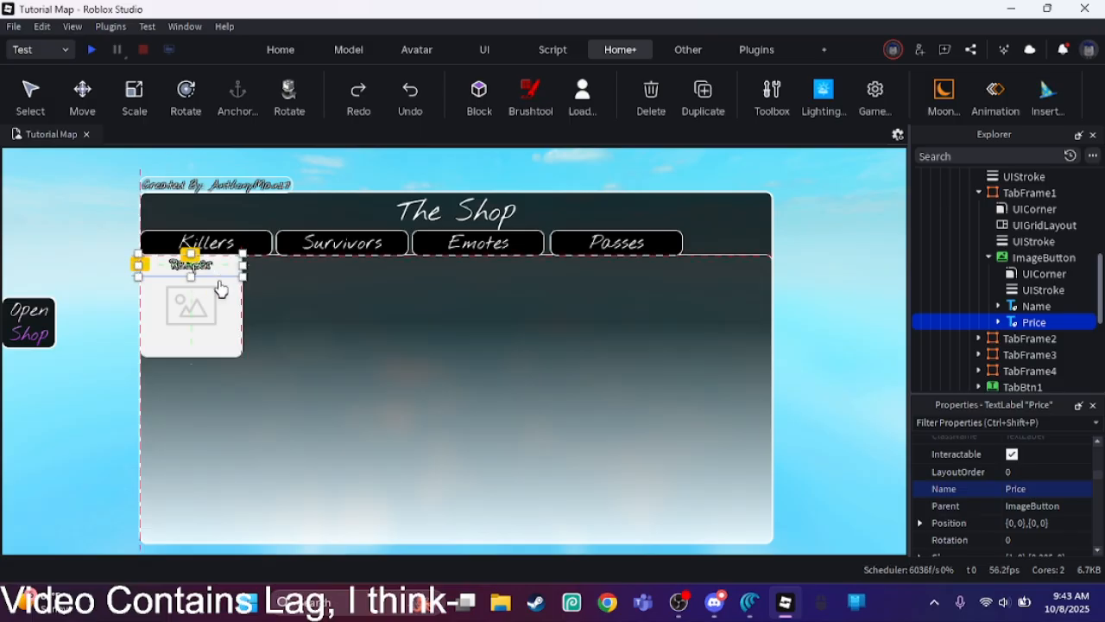
# Step: Move the Price label to the ImageButton's lower edge and set its text to $0 [FREE]
pyautogui.moveTo(216, 266); pyautogui.dragTo(191, 349)
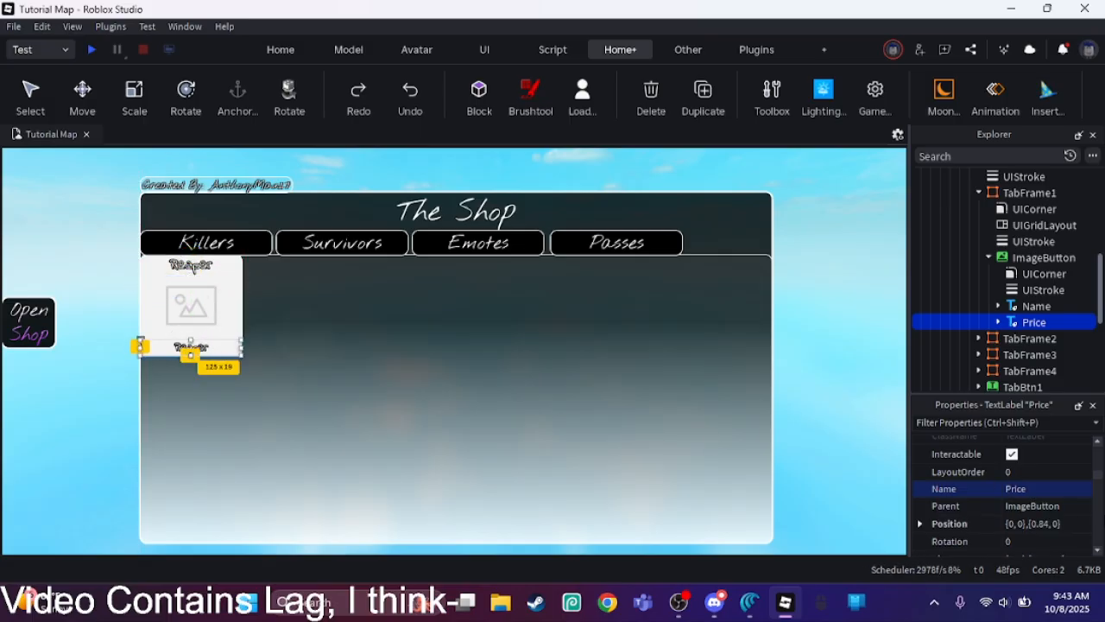
pyautogui.scroll(-10, 1094, 501)
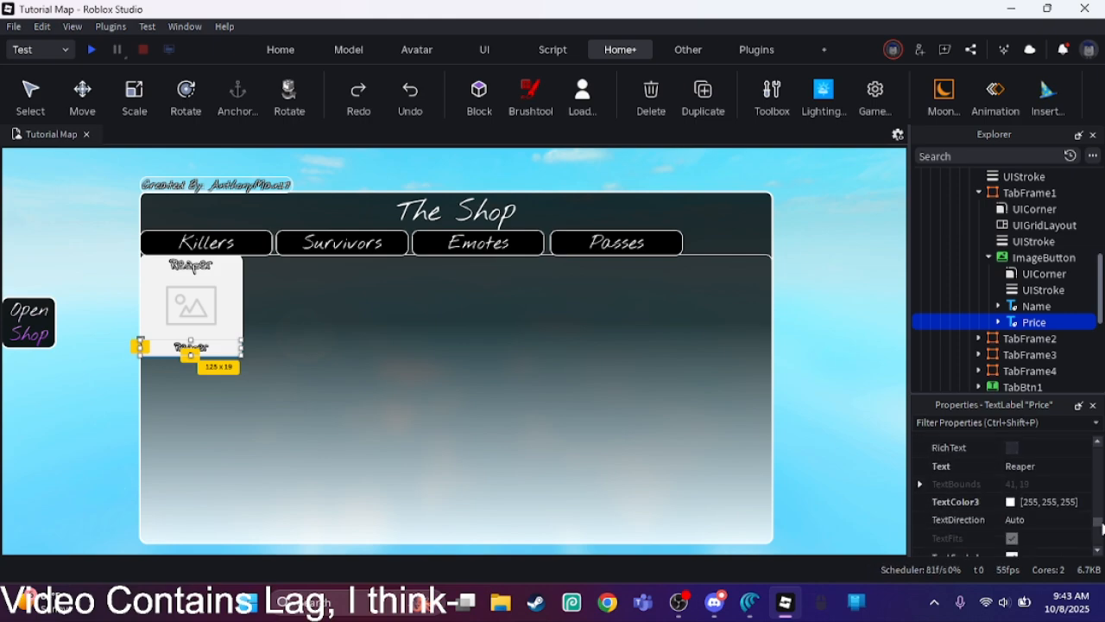
pyautogui.click(1055, 485)
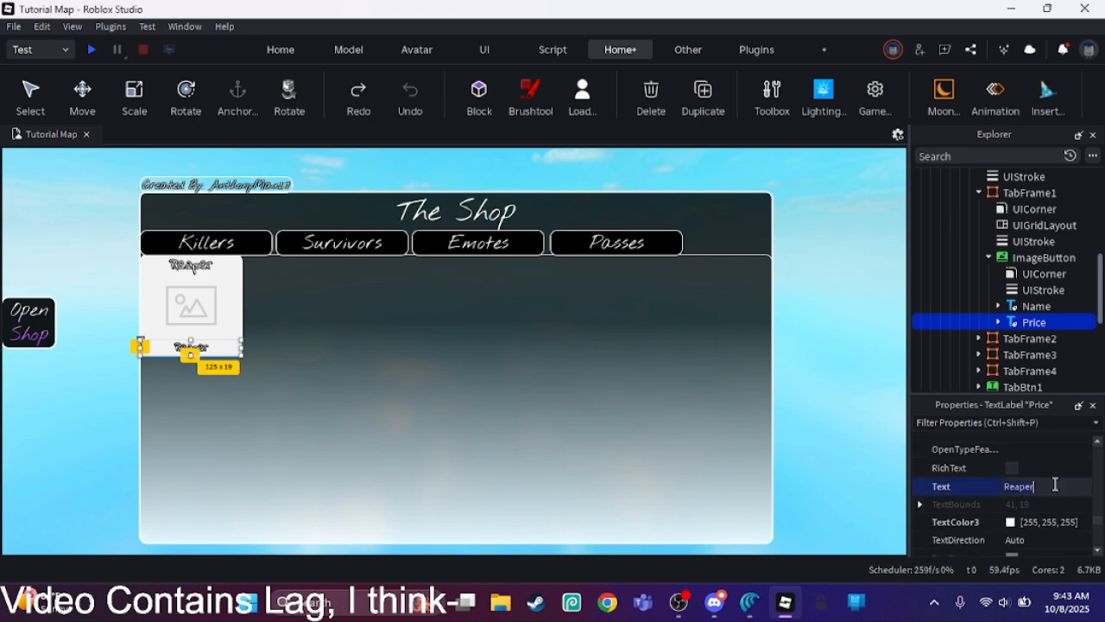
pyautogui.write('$0 [')
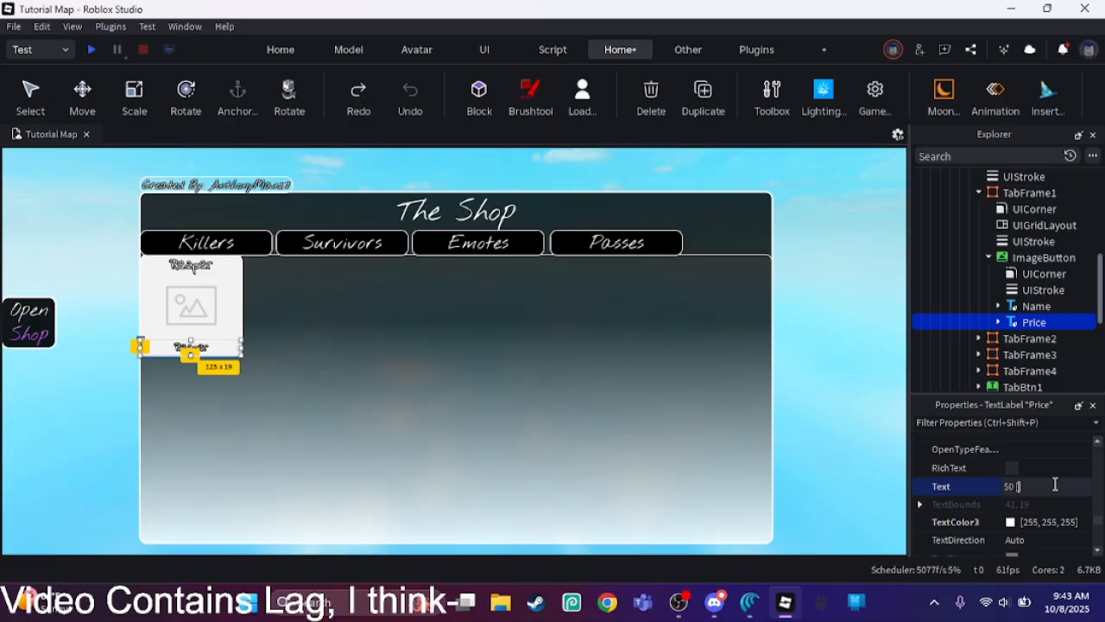
pyautogui.write('FREE]')
pyautogui.press('Return')
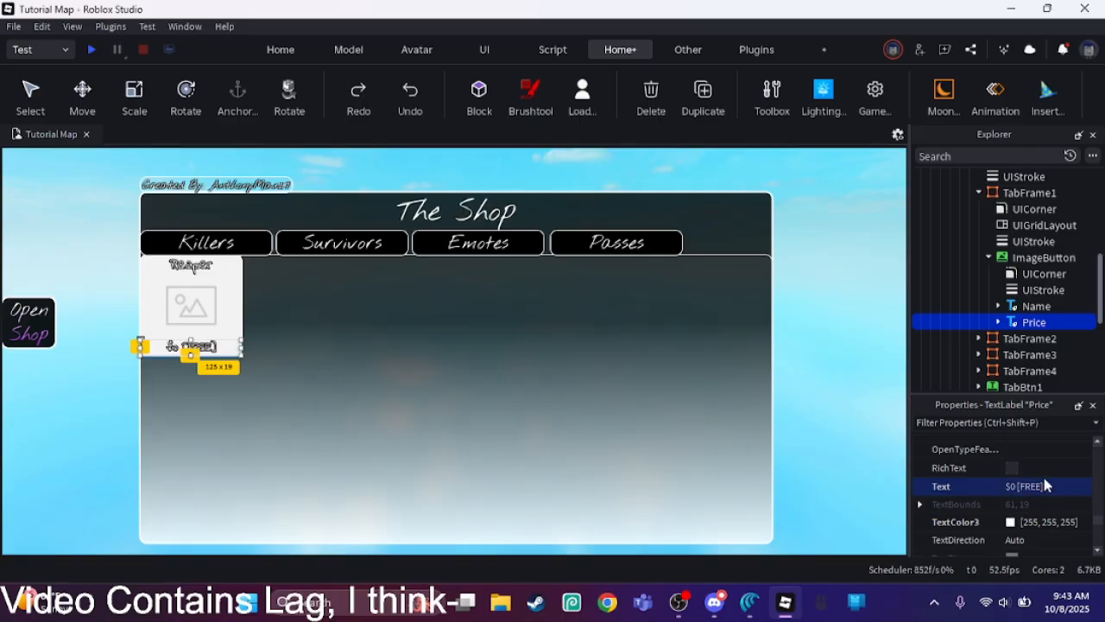
pyautogui.click(865, 409)
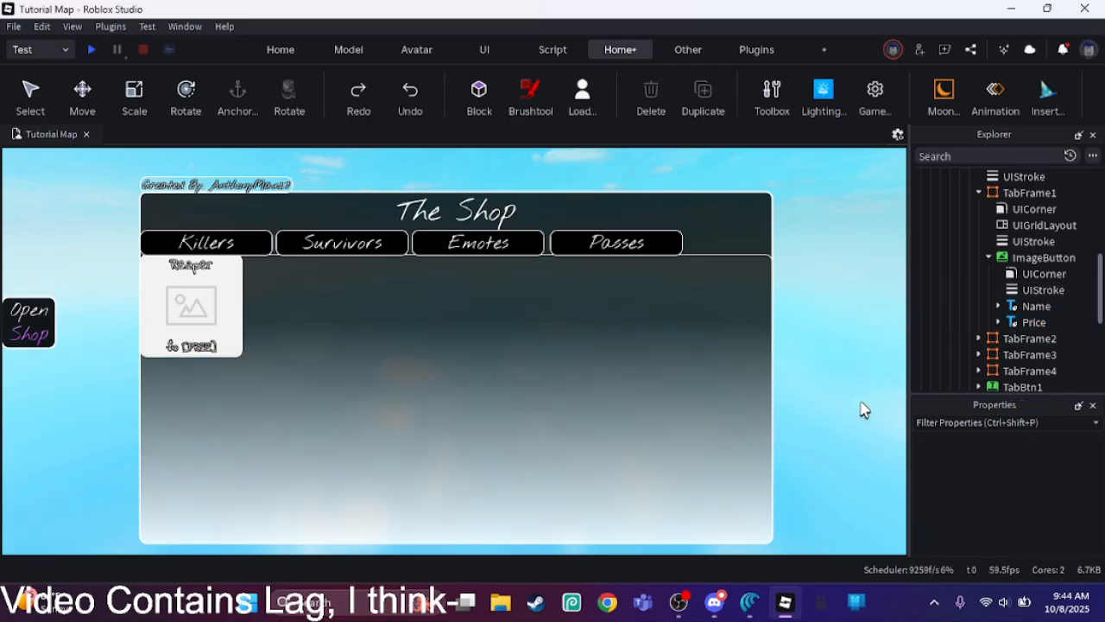
# Step: Change the Price label's font to Nothing You Could Do
pyautogui.click(1032, 322)
pyautogui.moveTo(1096, 458); pyautogui.dragTo(1100, 528)
pyautogui.scroll(5, 1098, 525)
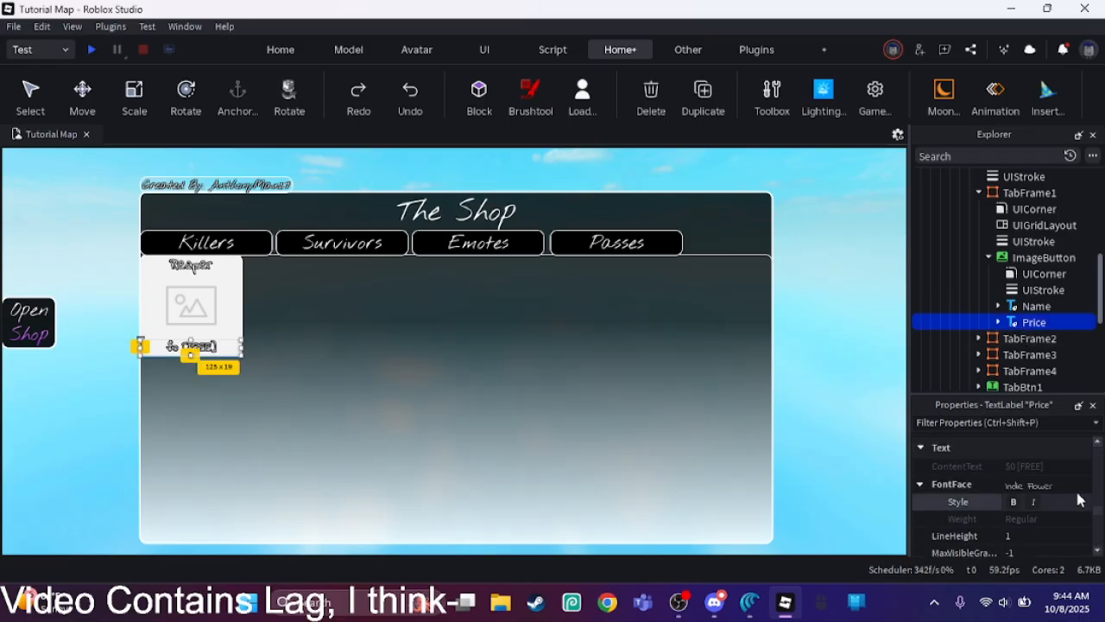
pyautogui.click(1079, 486)
pyautogui.moveTo(1091, 317); pyautogui.dragTo(1090, 408)
pyautogui.click(1040, 321)
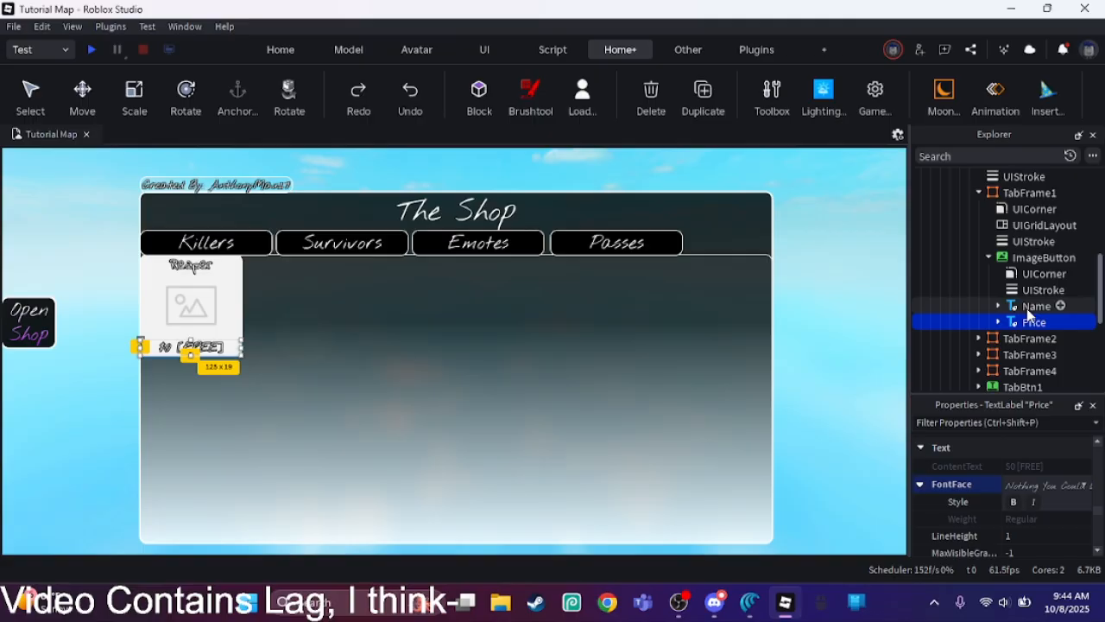
# Step: Give the ImageButton's Name label the Nothing You Could Do font as well
pyautogui.click(1036, 306)
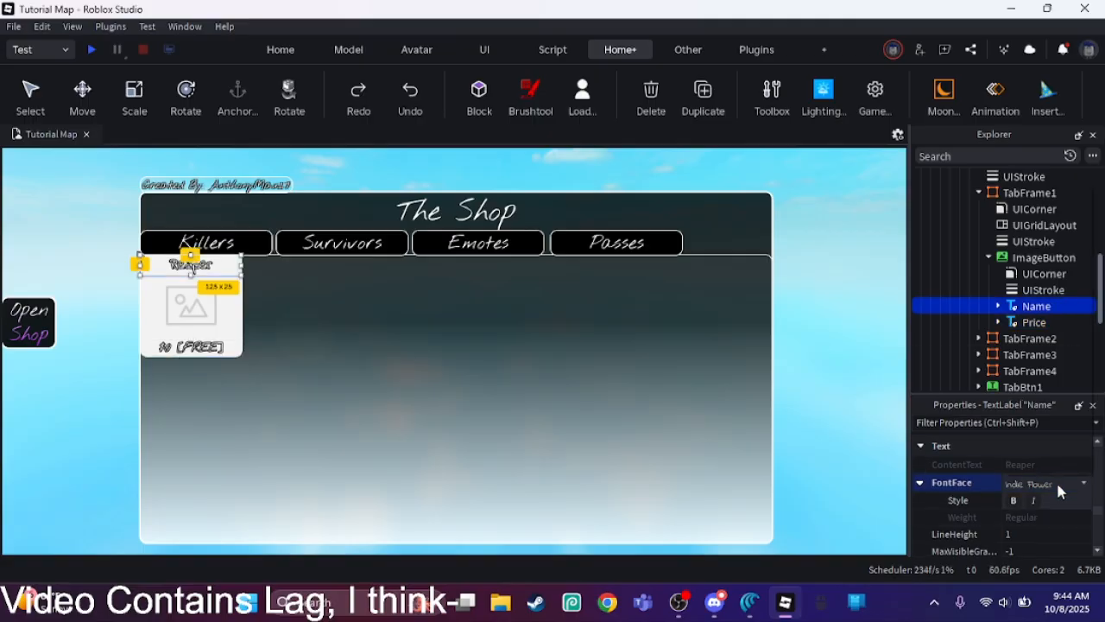
pyautogui.click(1056, 479)
pyautogui.scroll(-4, 1082, 390)
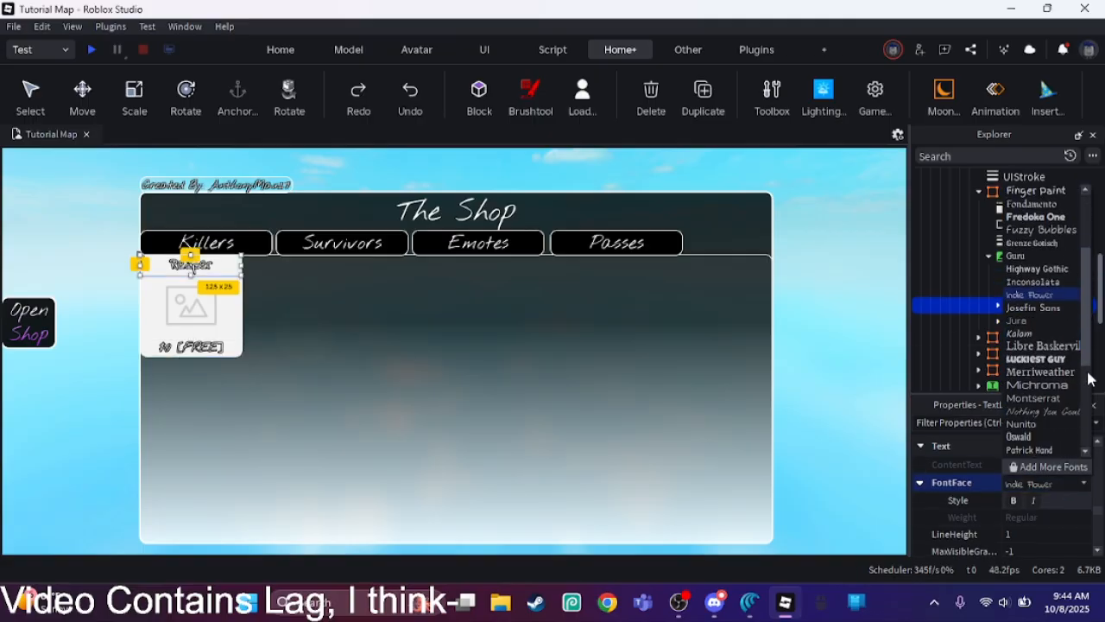
pyautogui.click(1081, 385)
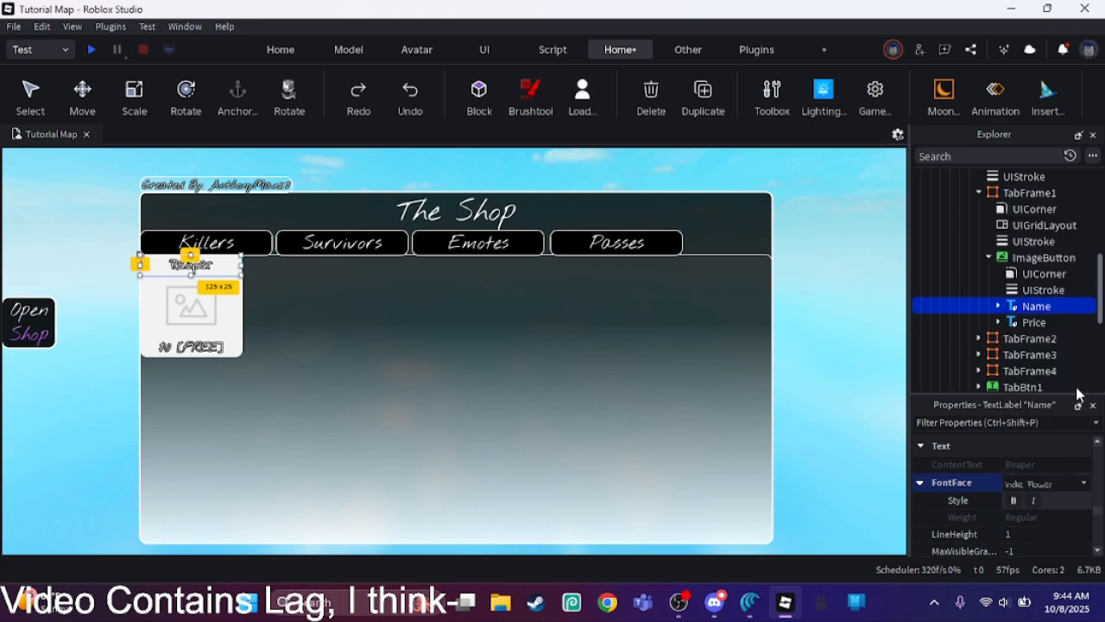
pyautogui.click(812, 374)
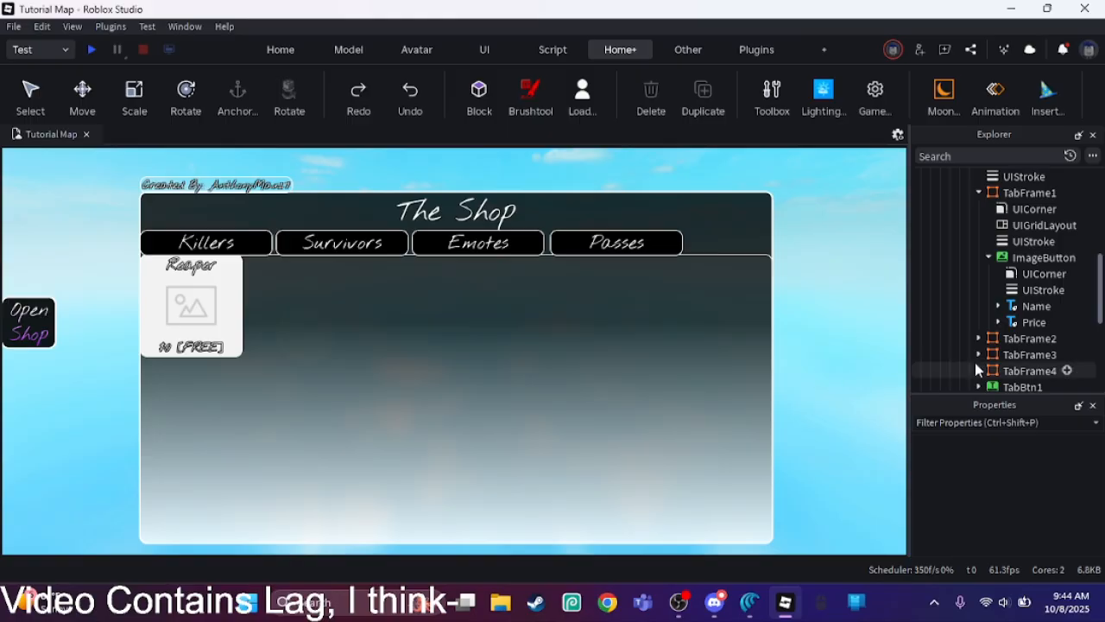
# Step: Select TabFrame1's ImageButton and bring up its Image properties
pyautogui.click(1038, 258)
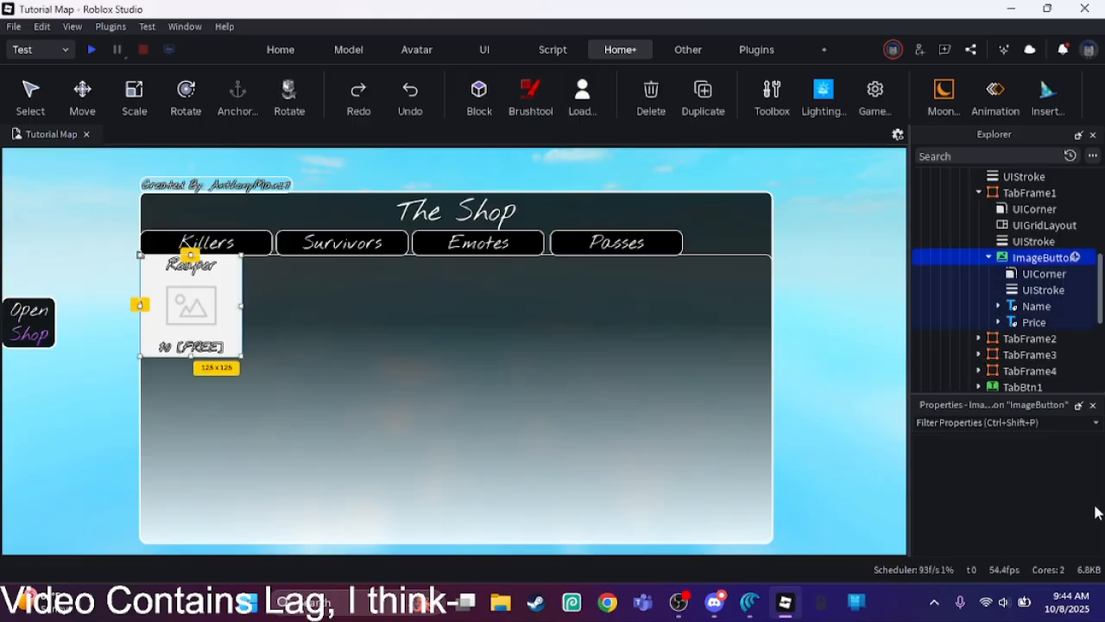
pyautogui.scroll(-2, 1098, 477)
pyautogui.scroll(-5, 1095, 484)
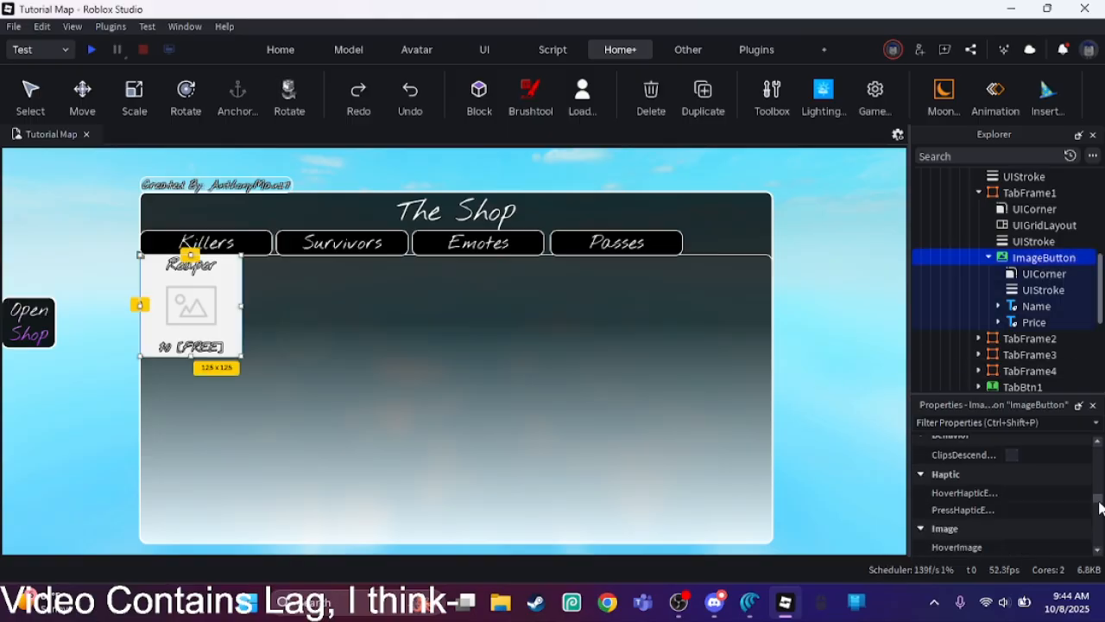
pyautogui.click(1083, 496)
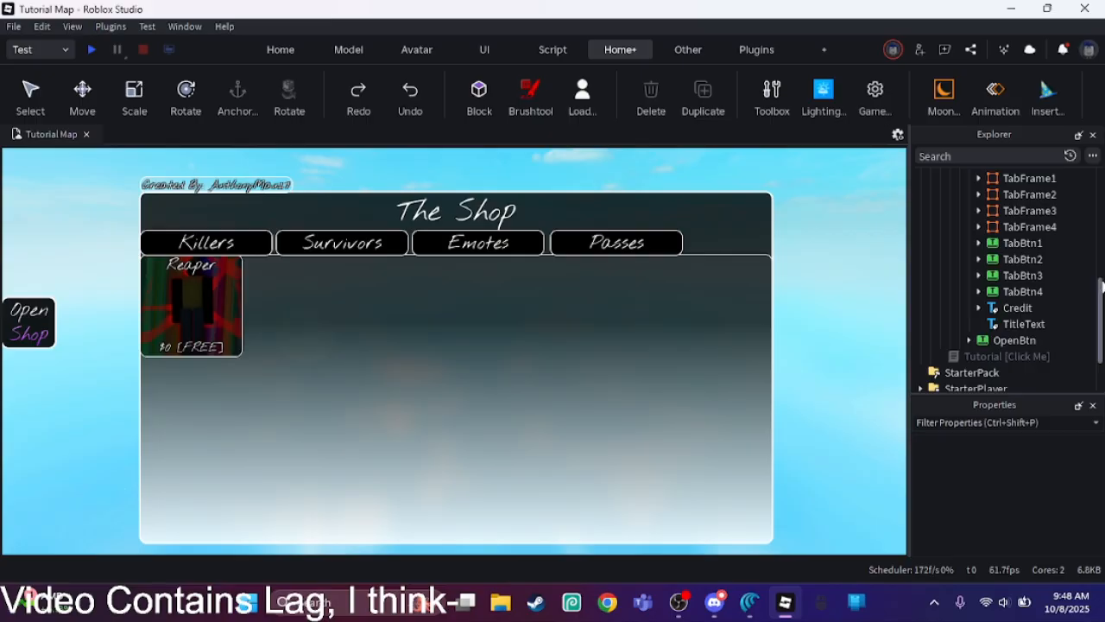
# Step: Hide TabFrame1 and toggle the visibility of TabFrame2
pyautogui.scroll(3, 1102, 285)
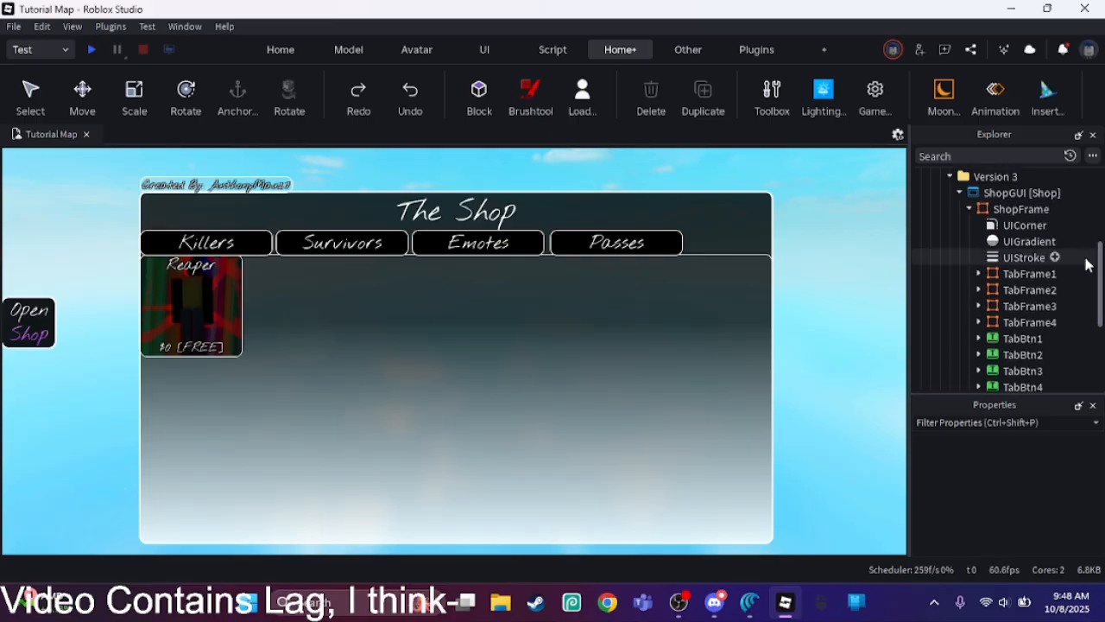
pyautogui.click(1028, 273)
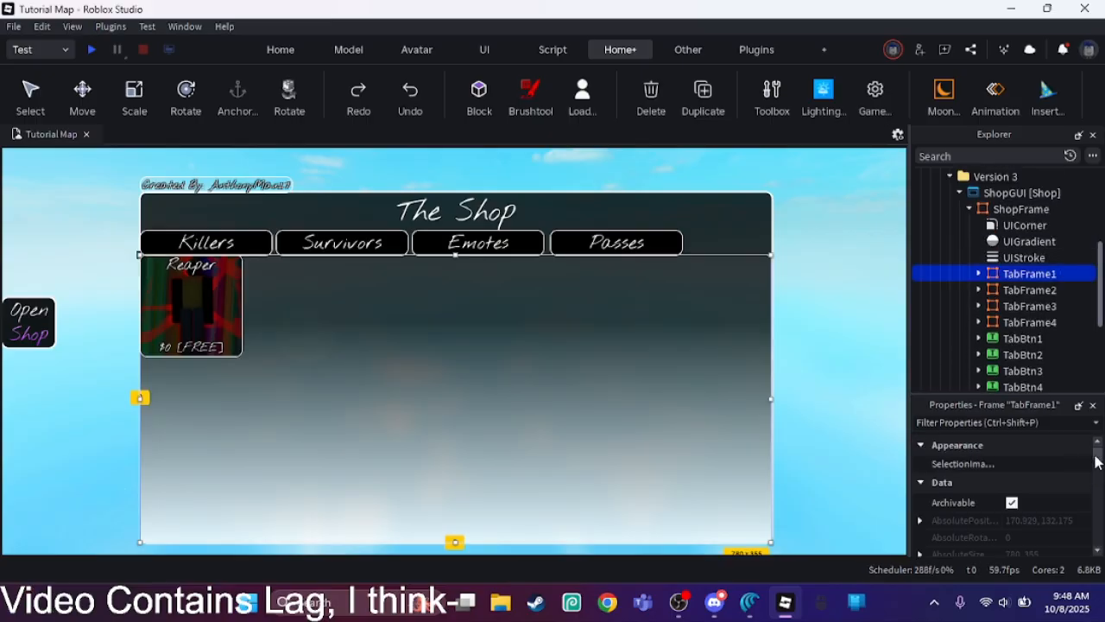
pyautogui.scroll(-6, 1098, 461)
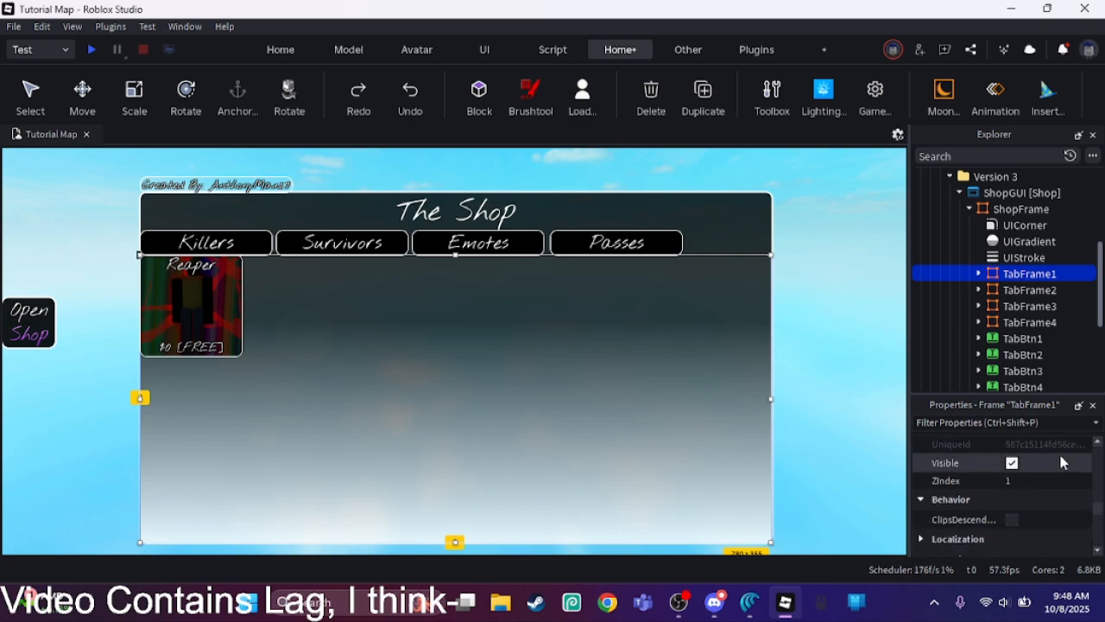
pyautogui.click(1061, 463)
pyautogui.click(950, 290)
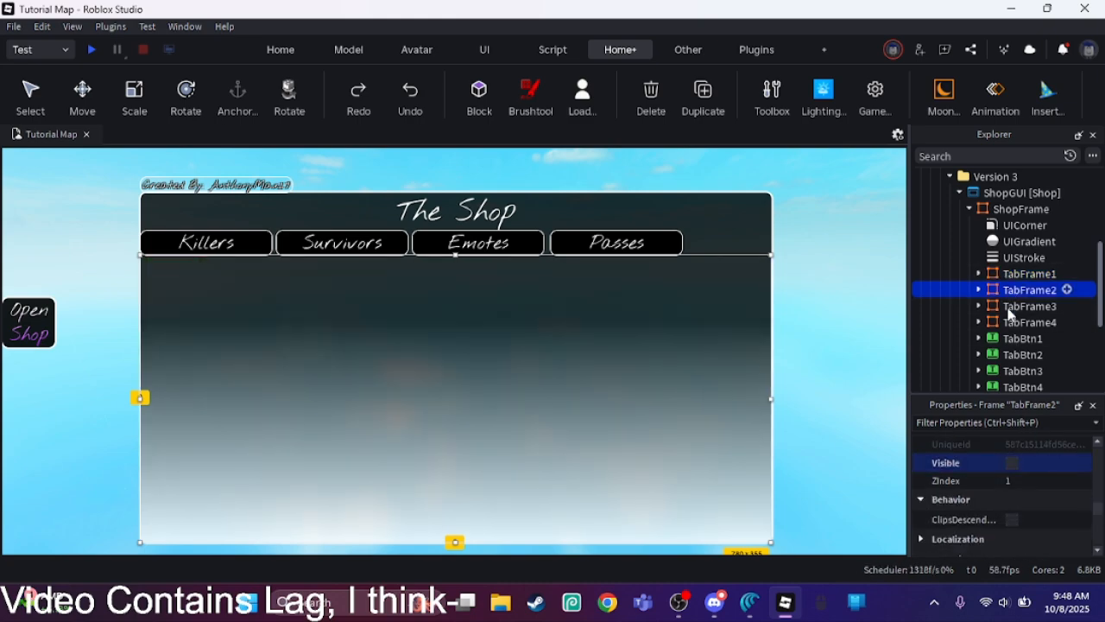
pyautogui.click(1025, 465)
pyautogui.click(1026, 465)
pyautogui.click(885, 410)
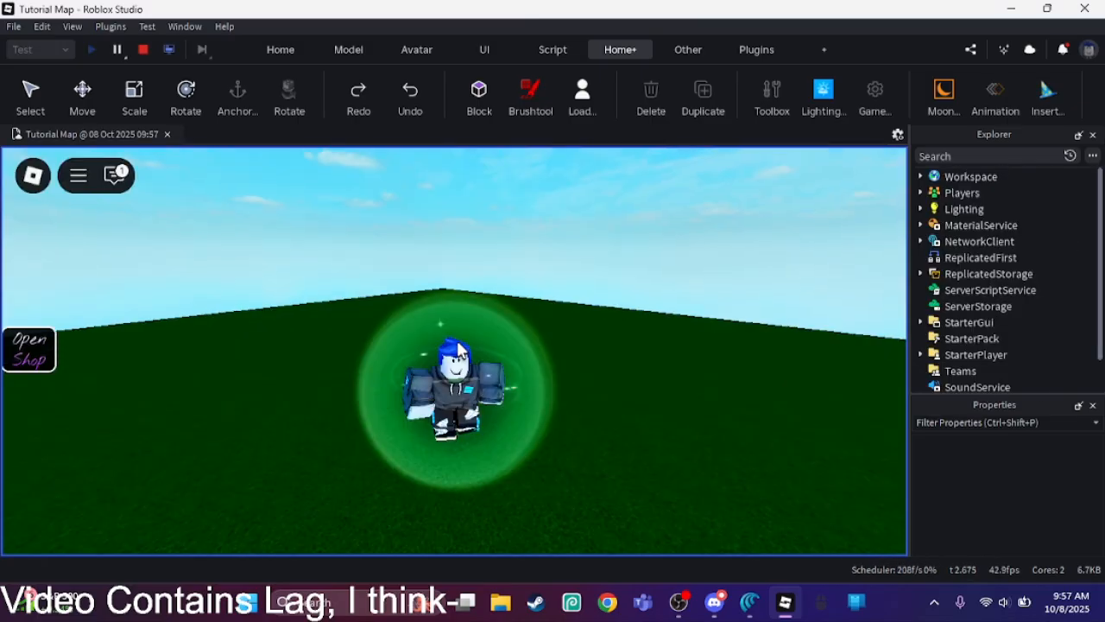
# Step: In the running playtest, open the shop and check its Survivors, Killers, Emotes and Passes tabs
pyautogui.moveTo(440, 331); pyautogui.dragTo(384, 332, button='right')
pyautogui.press('s')
pyautogui.press('d')
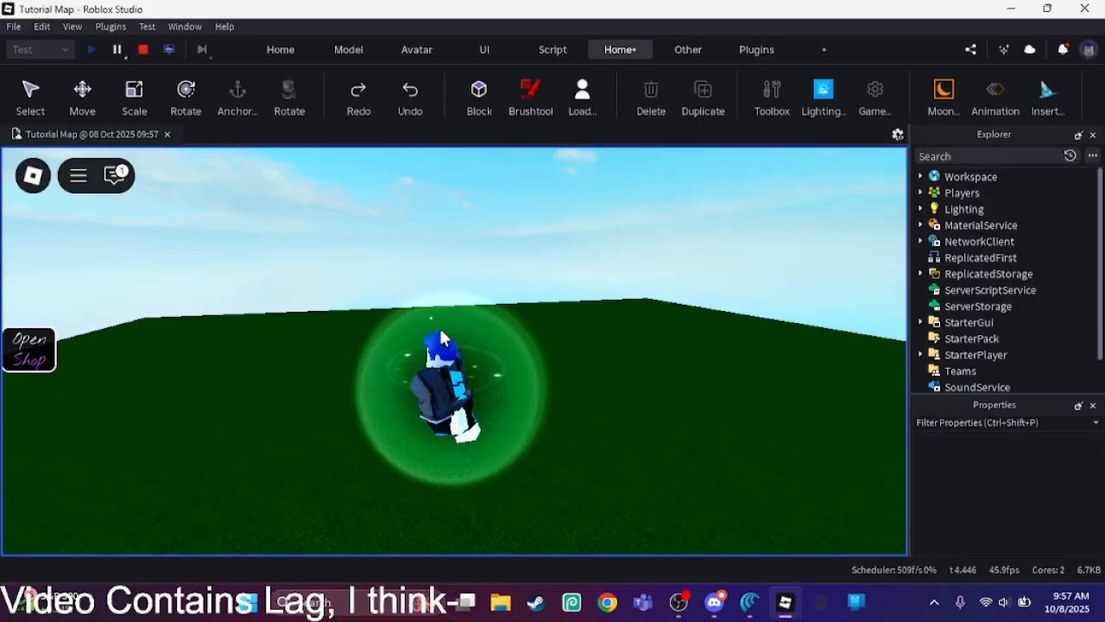
pyautogui.press('s')
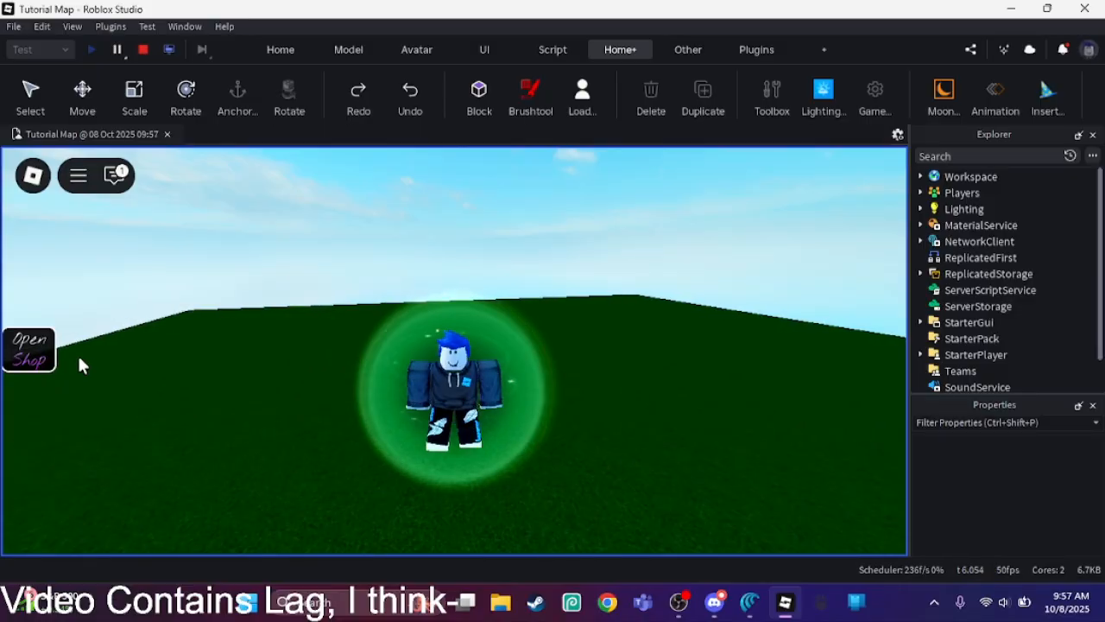
pyautogui.click(38, 351)
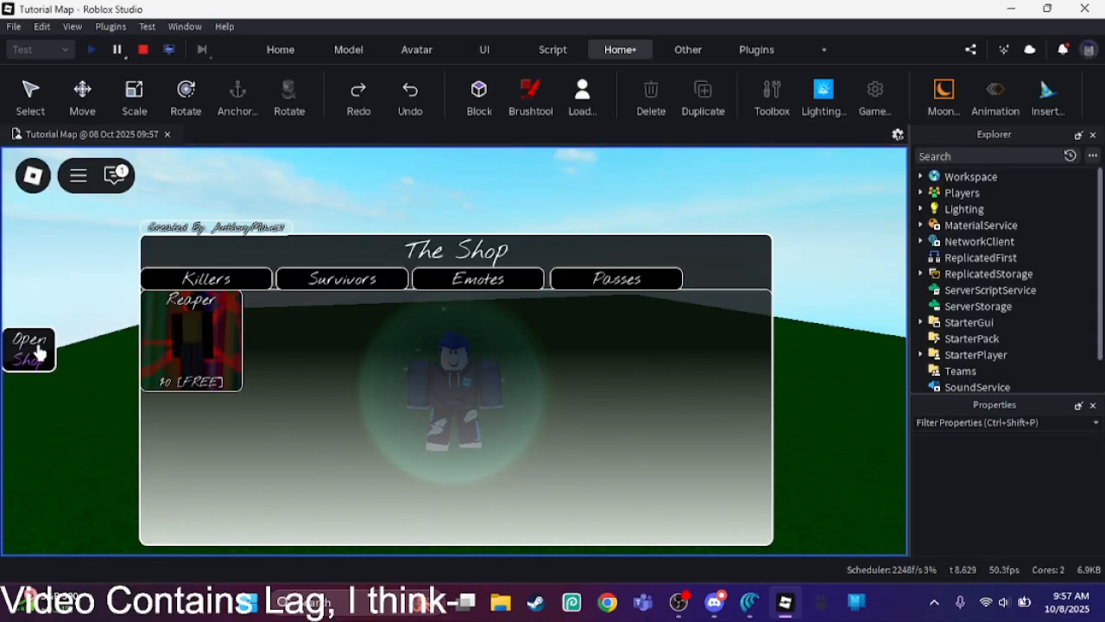
pyautogui.click(312, 286)
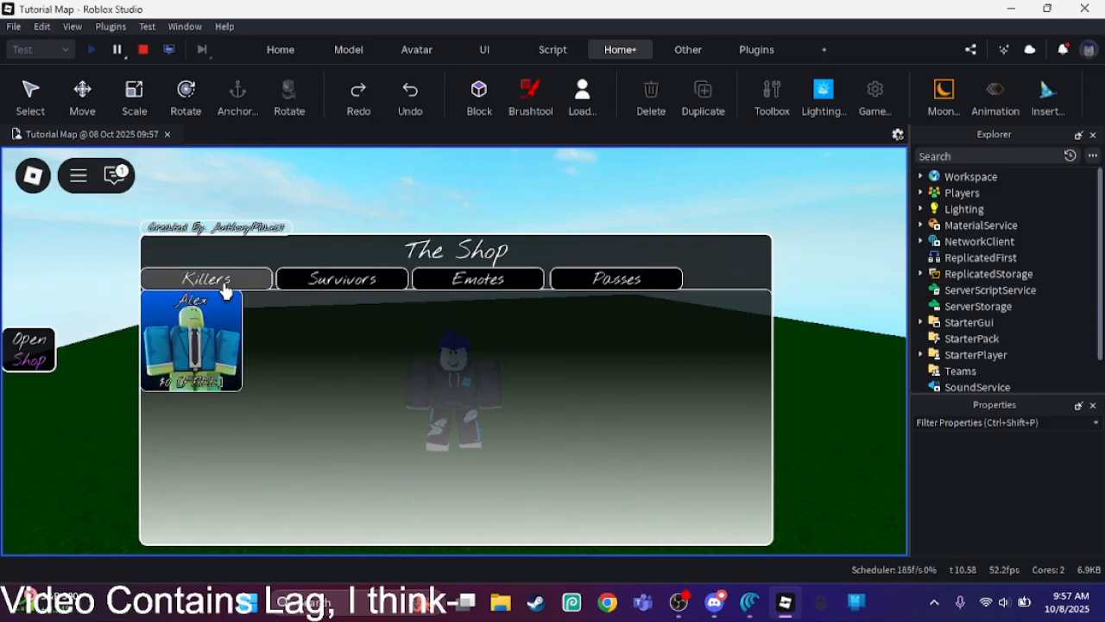
pyautogui.click(224, 286)
pyautogui.click(300, 284)
pyautogui.click(447, 282)
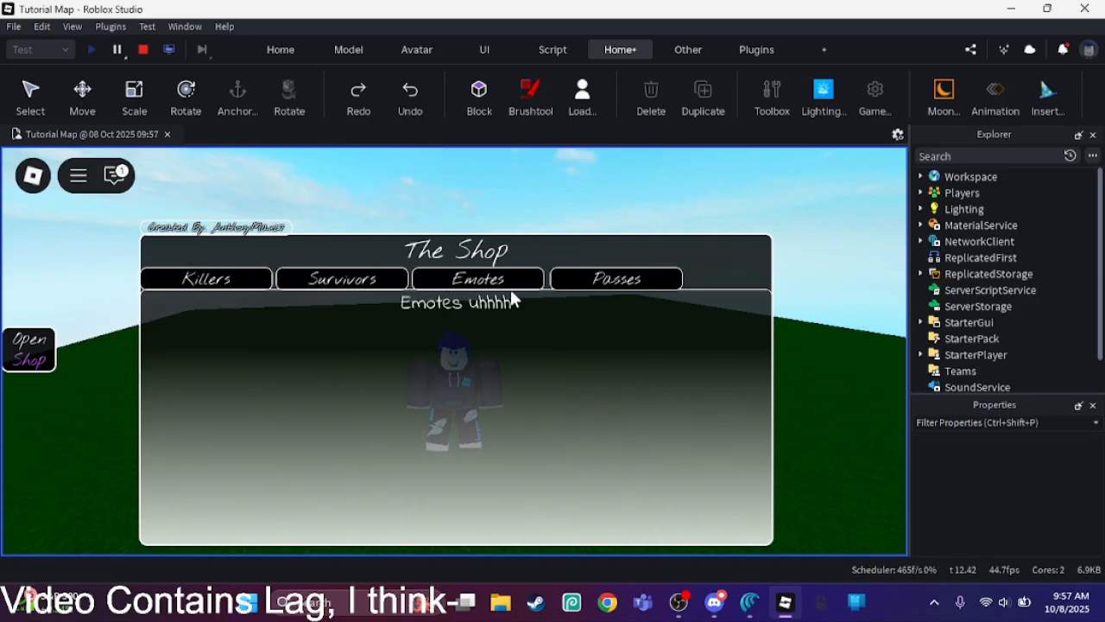
pyautogui.click(577, 287)
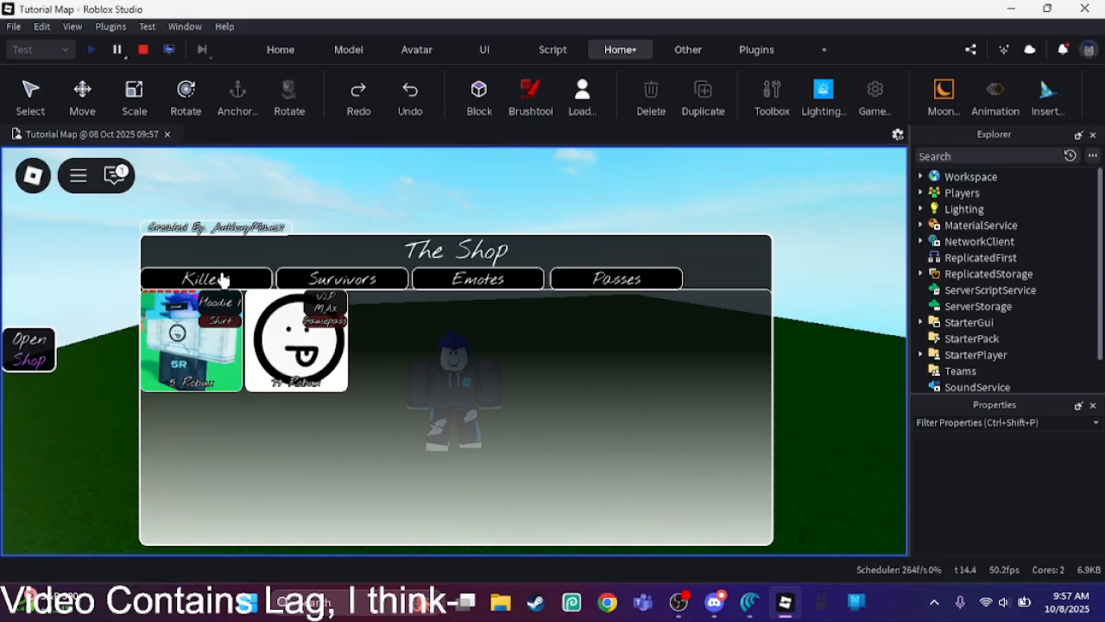
# Step: Test the VIP MAX gamepass item in the Passes tab, dismiss its prompt and return to the Killers tab
pyautogui.click(299, 361)
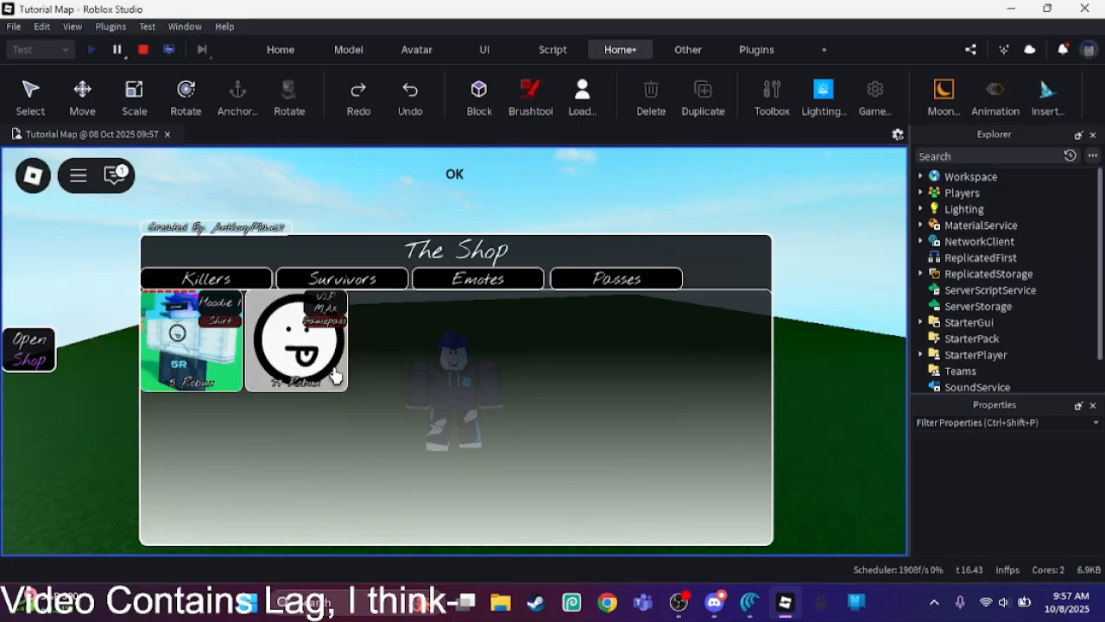
pyautogui.click(497, 406)
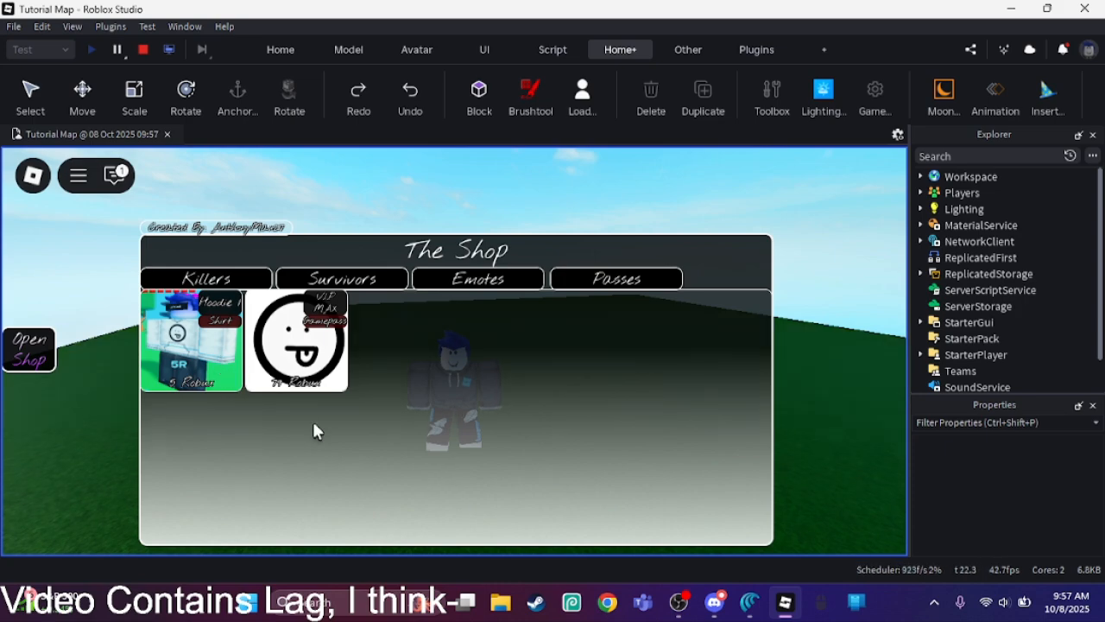
pyautogui.click(430, 283)
pyautogui.click(361, 280)
pyautogui.click(258, 284)
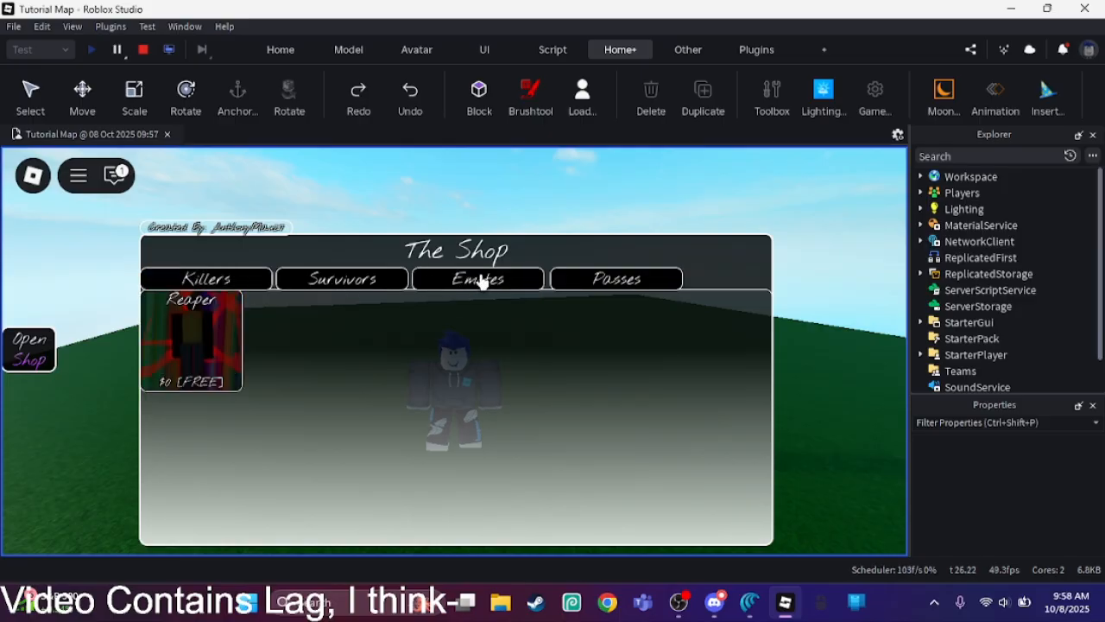
# Step: Test switching between the Emotes, Survivors and Killers tabs again, and close the shop
pyautogui.click(473, 281)
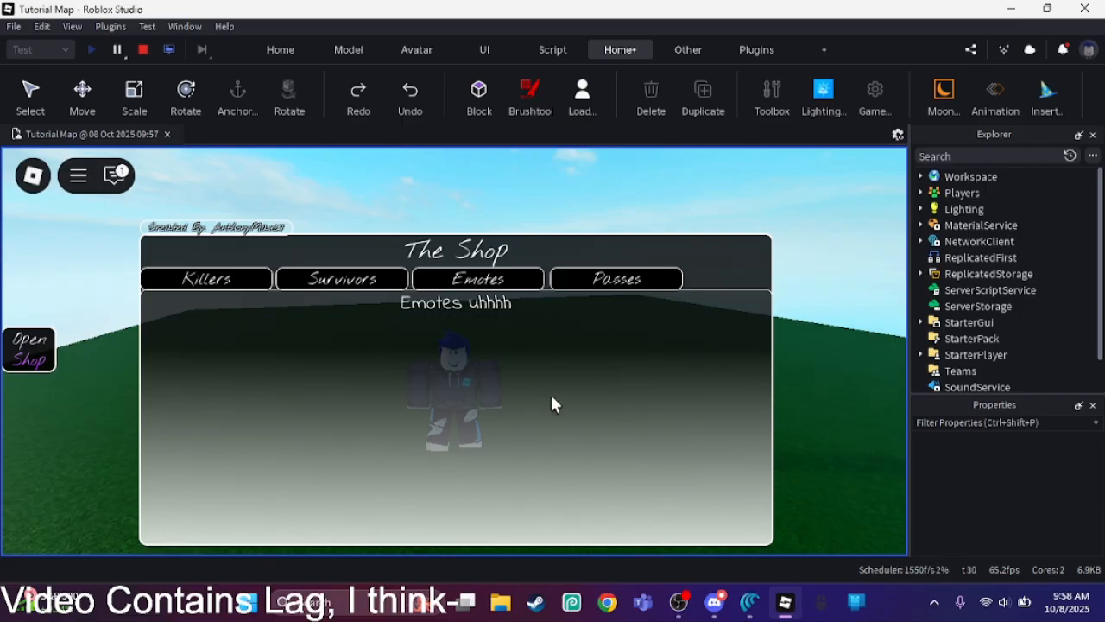
pyautogui.click(370, 283)
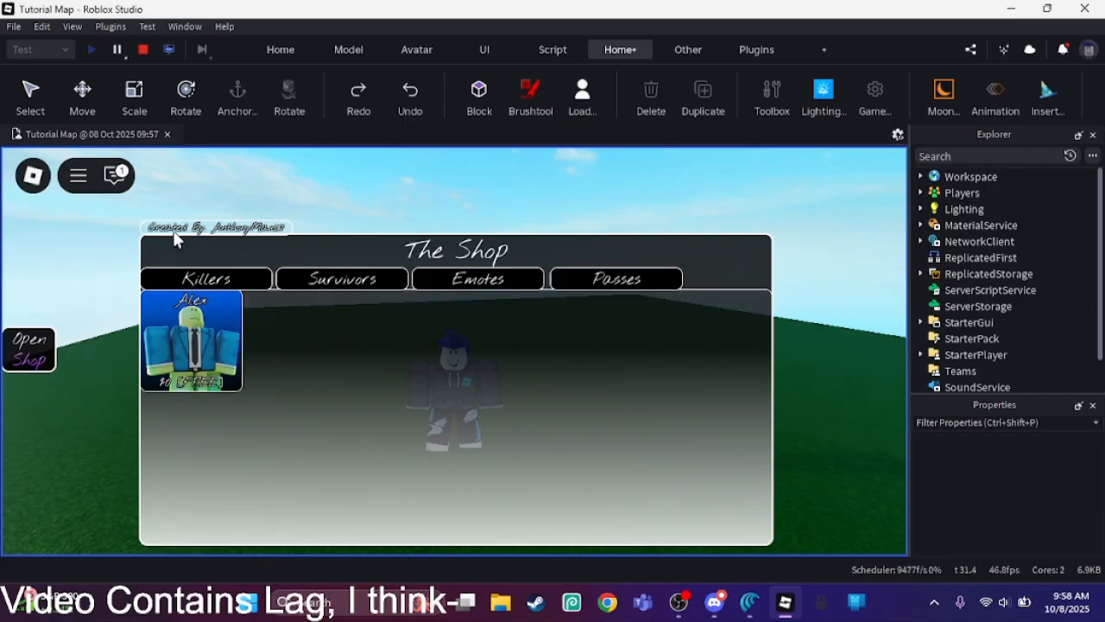
pyautogui.click(197, 283)
pyautogui.click(285, 288)
pyautogui.click(231, 286)
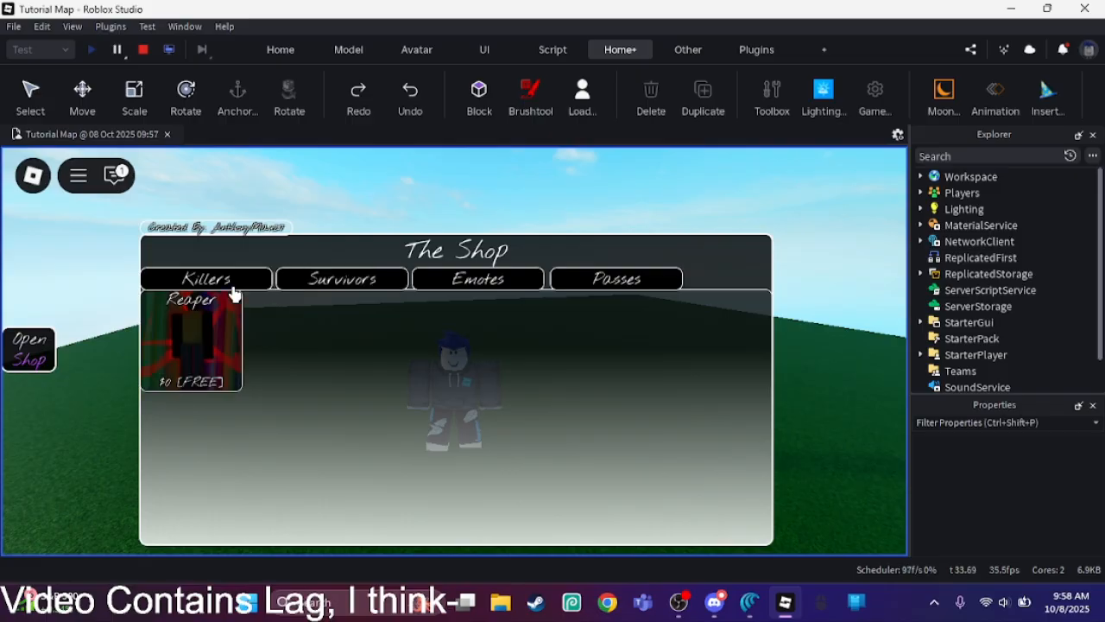
pyautogui.click(285, 290)
pyautogui.click(231, 286)
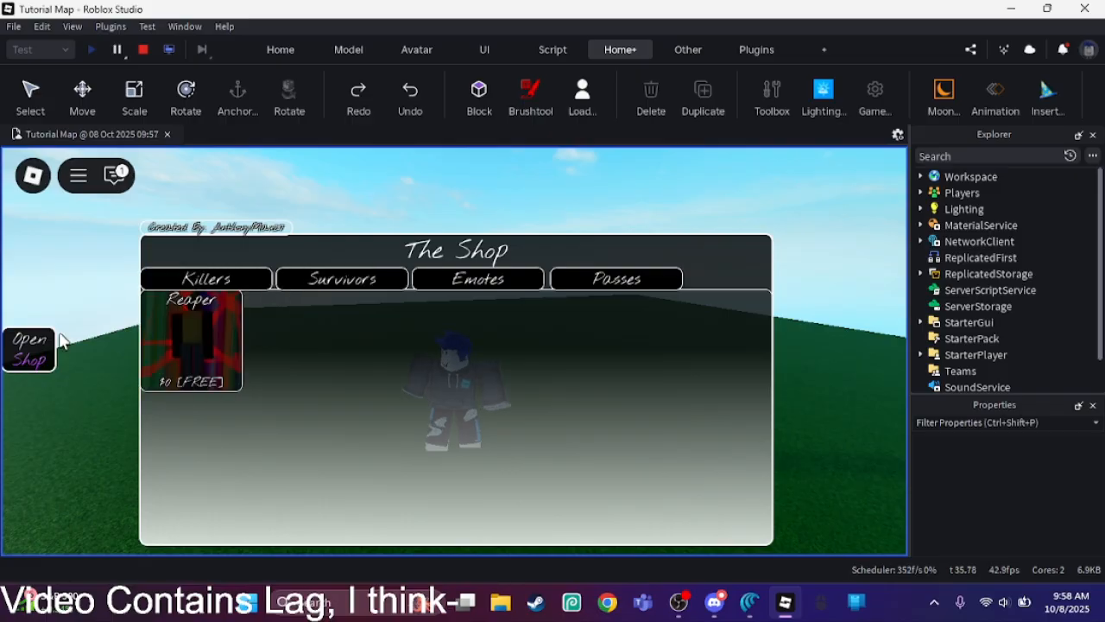
pyautogui.click(23, 346)
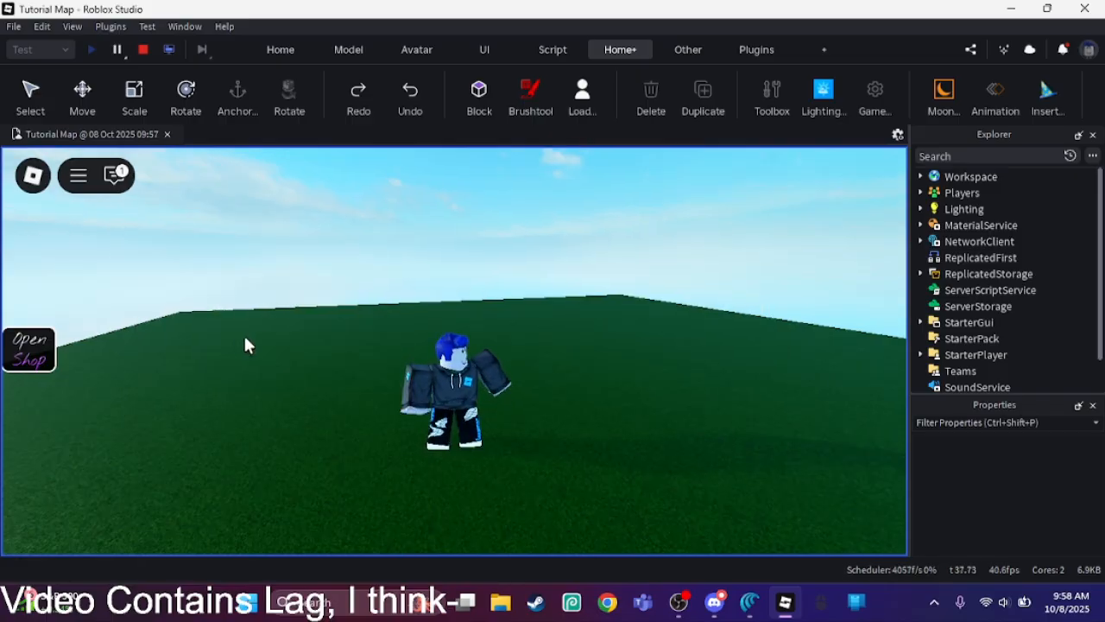
# Step: Make the playtest character dance with the chat command "/e dance" and hide the chat window
pyautogui.moveTo(244, 337); pyautogui.dragTo(245, 337, button='right')
pyautogui.press('/')
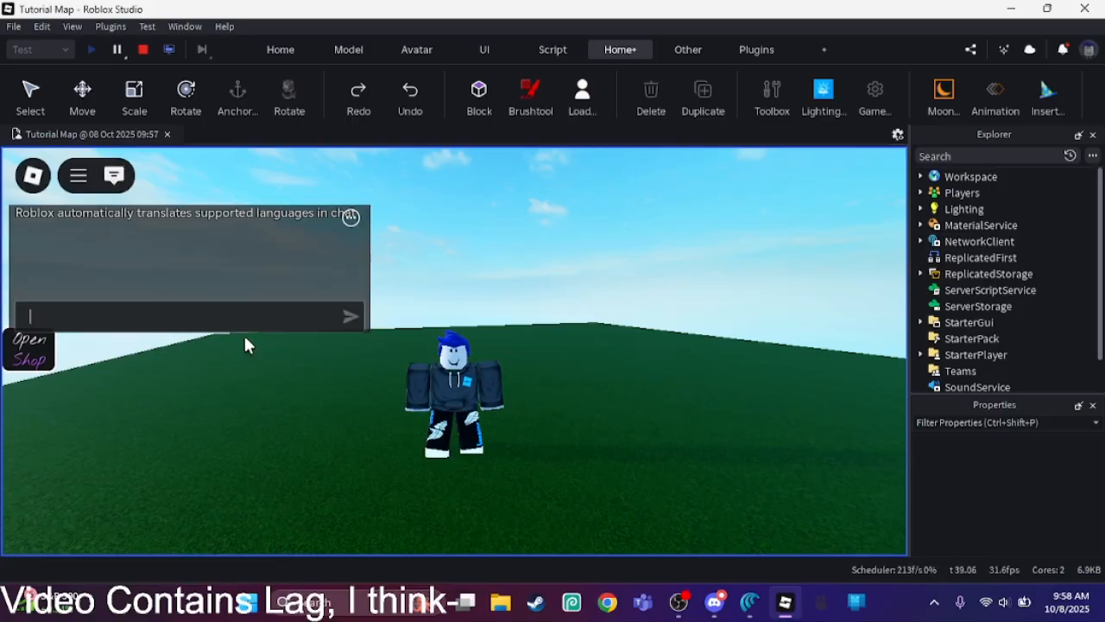
pyautogui.write('/e dance')
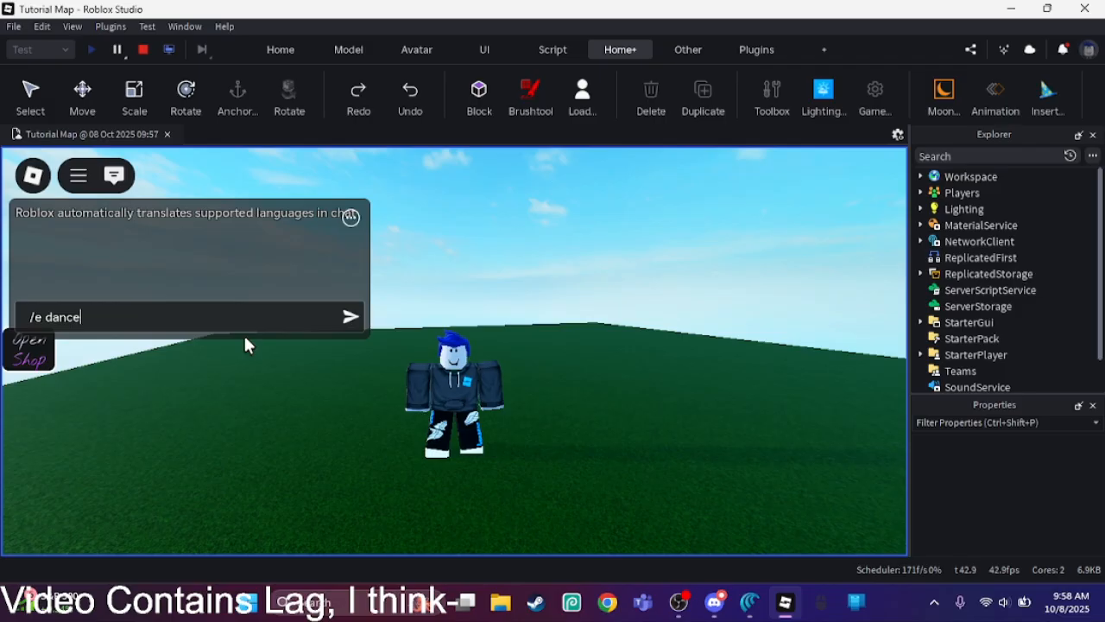
pyautogui.press('Return')
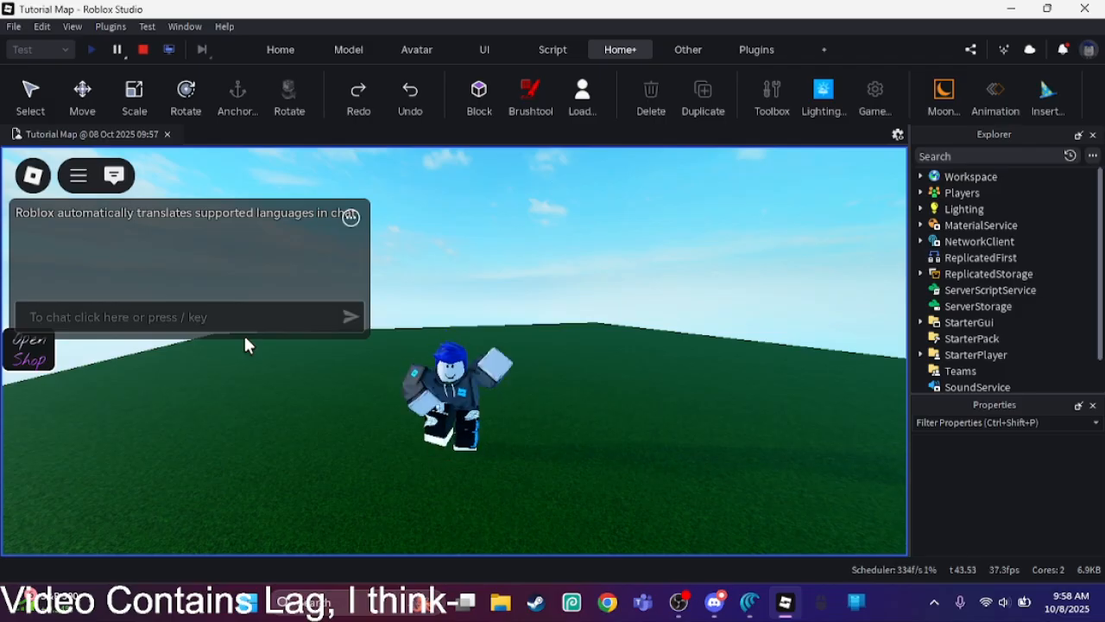
pyautogui.click(116, 179)
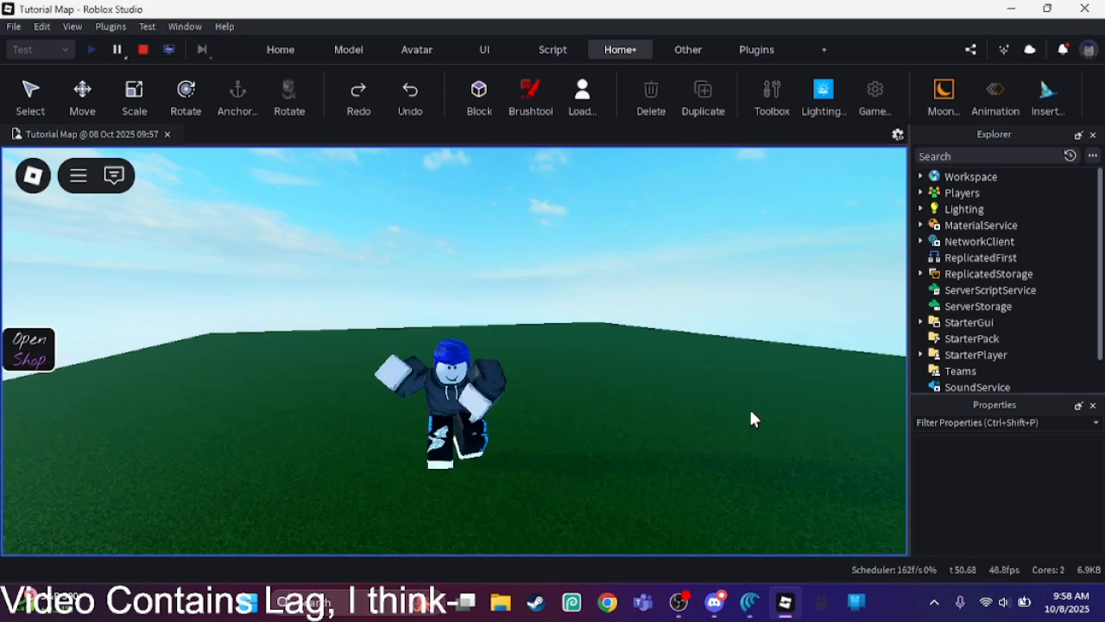
# Step: Make the character wave with the chat command "/e wave", and reset the character
pyautogui.press('/')
pyautogui.write('/e wave')
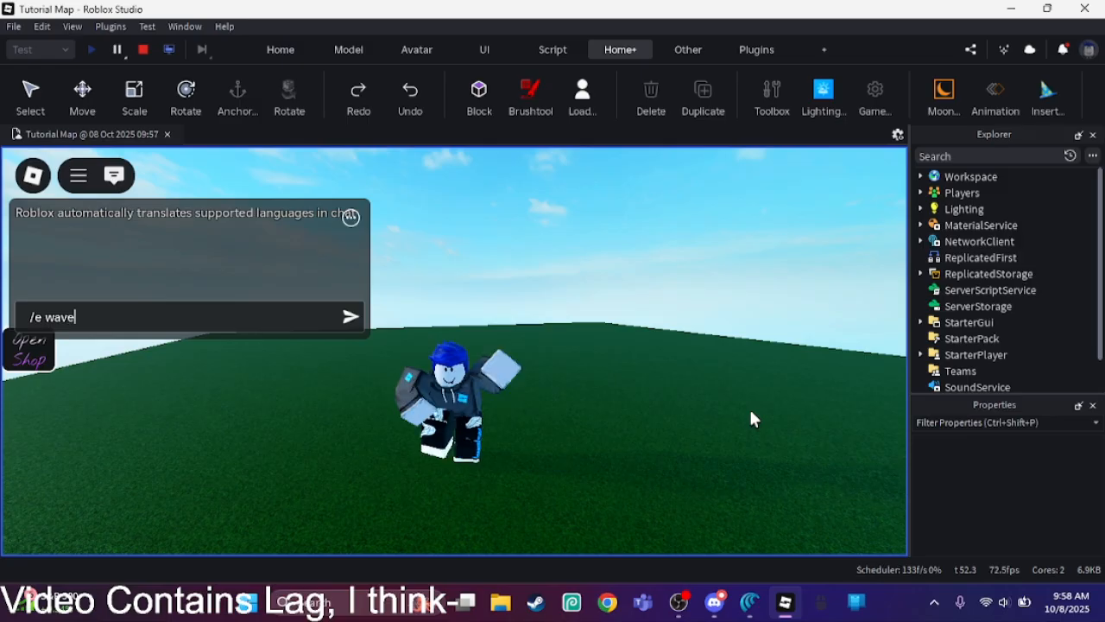
pyautogui.press('Return')
pyautogui.press('Escape')
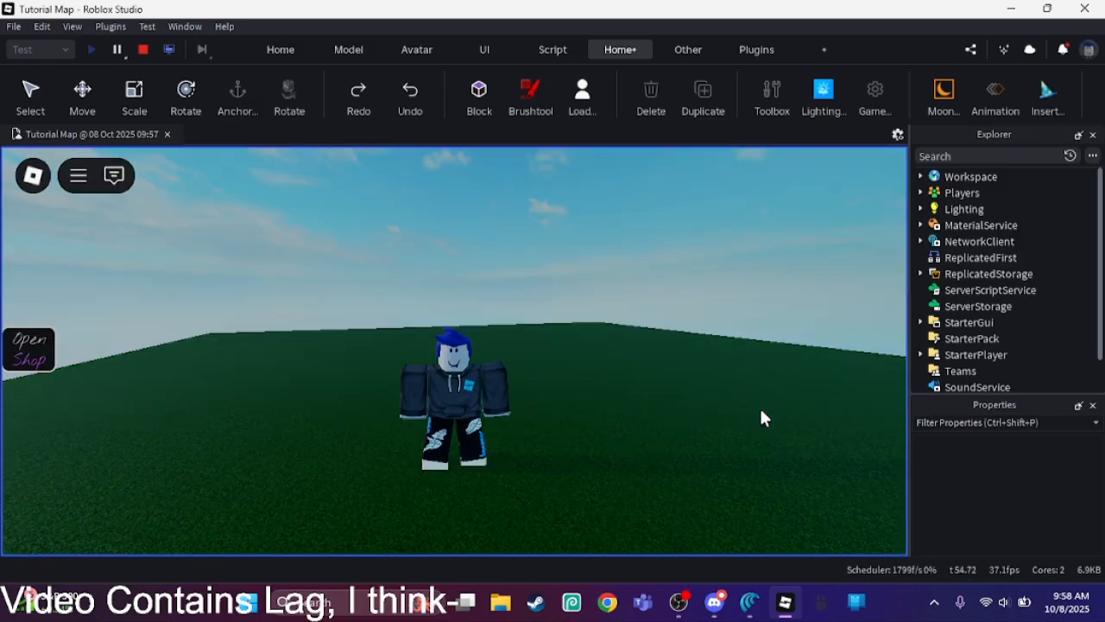
pyautogui.press('r')
pyautogui.press('Return')
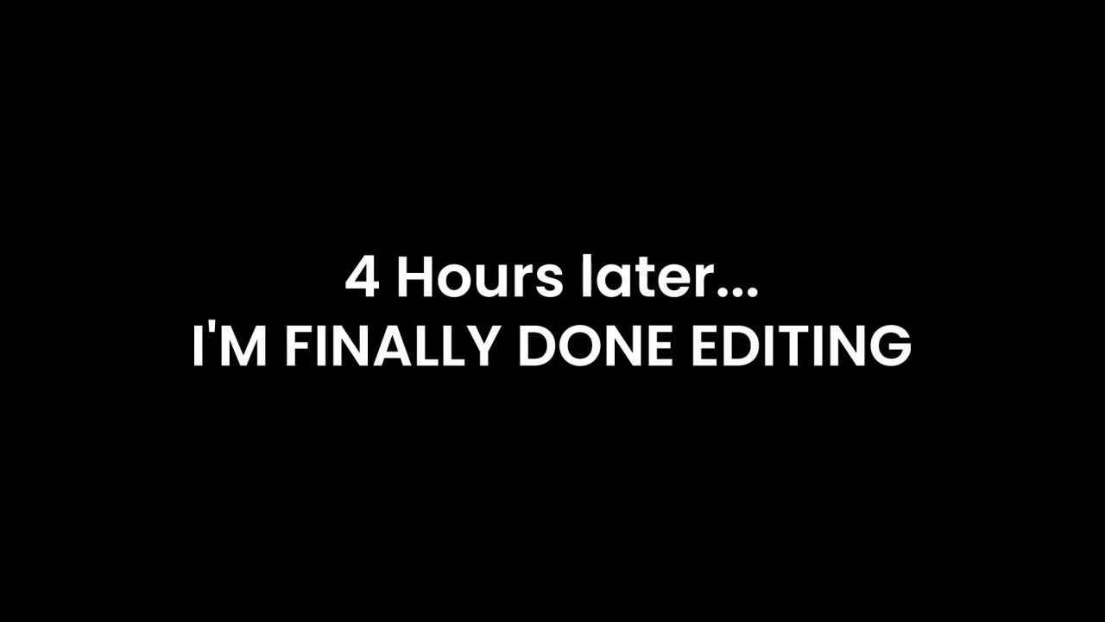